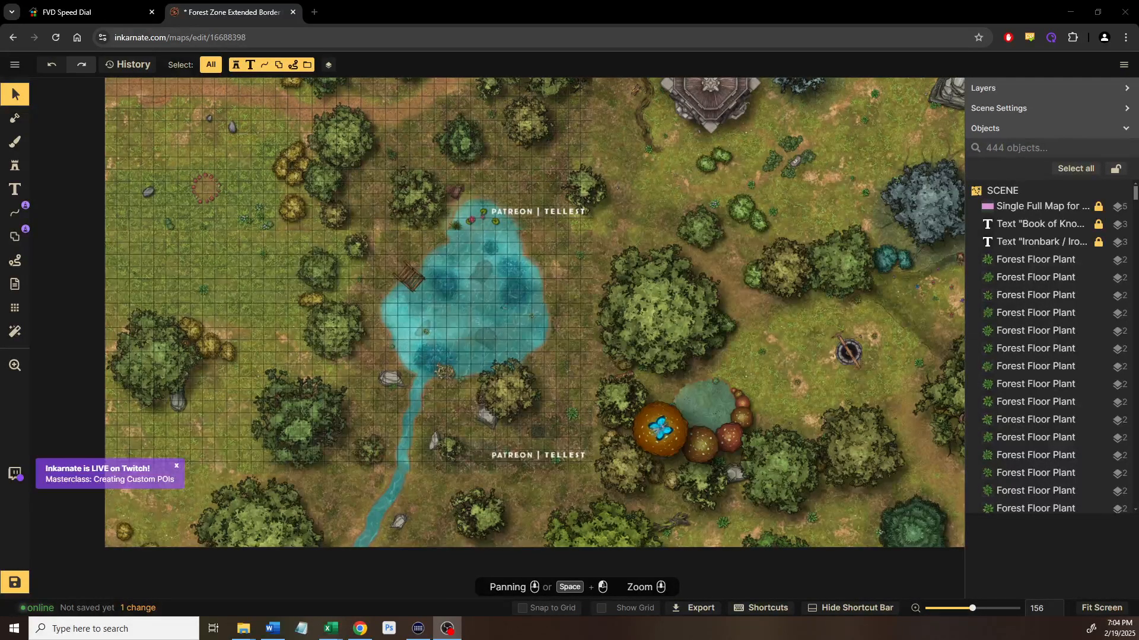
# Dismiss the Twitch live notification and pan to the map's top-right area with its brown dirt border
pyautogui.click(176, 469)
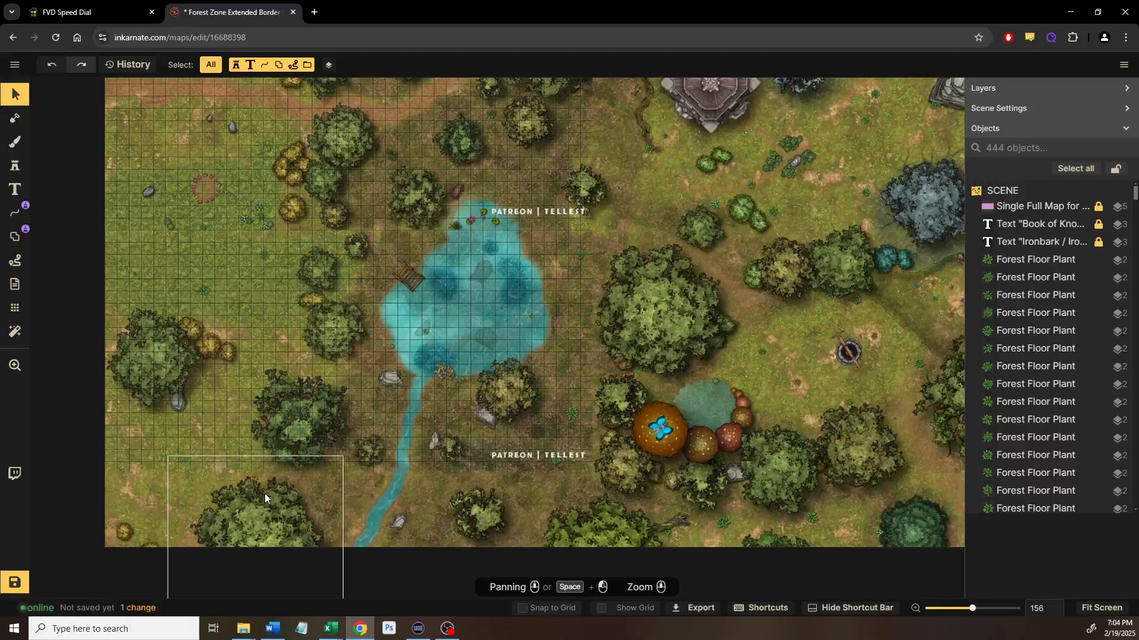
pyautogui.moveTo(801, 425); pyautogui.dragTo(452, 438)
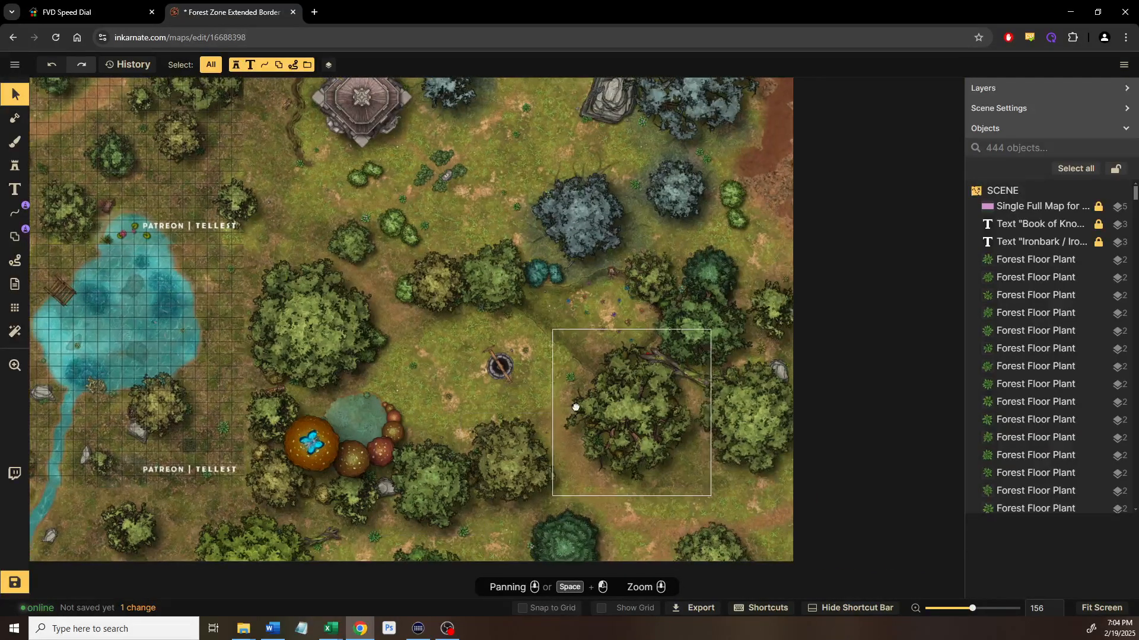
pyautogui.moveTo(581, 401); pyautogui.dragTo(521, 475)
pyautogui.moveTo(618, 229); pyautogui.dragTo(545, 428)
pyautogui.moveTo(592, 206); pyautogui.dragTo(558, 357)
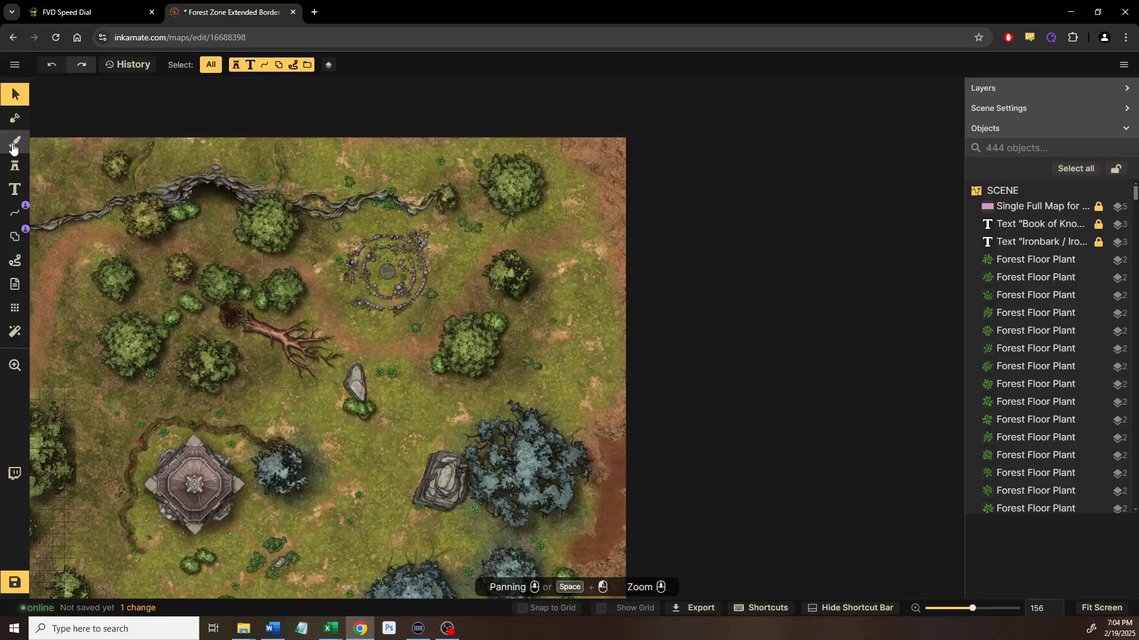
# Load the green grass texture from Recently Used into the background brush
pyautogui.press('b')
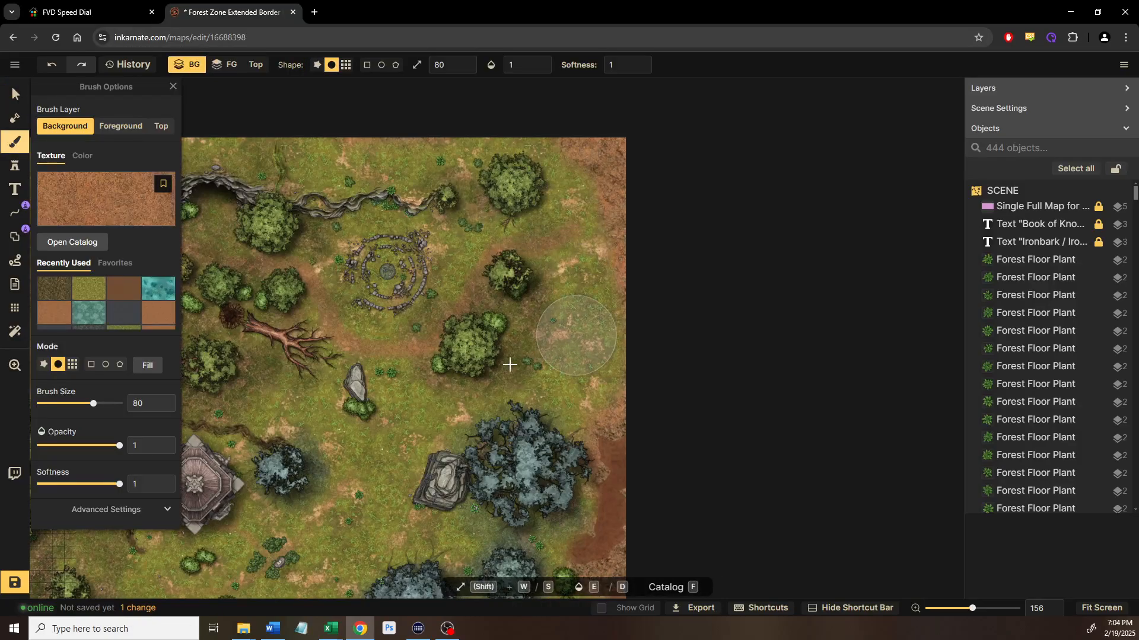
pyautogui.click(89, 288)
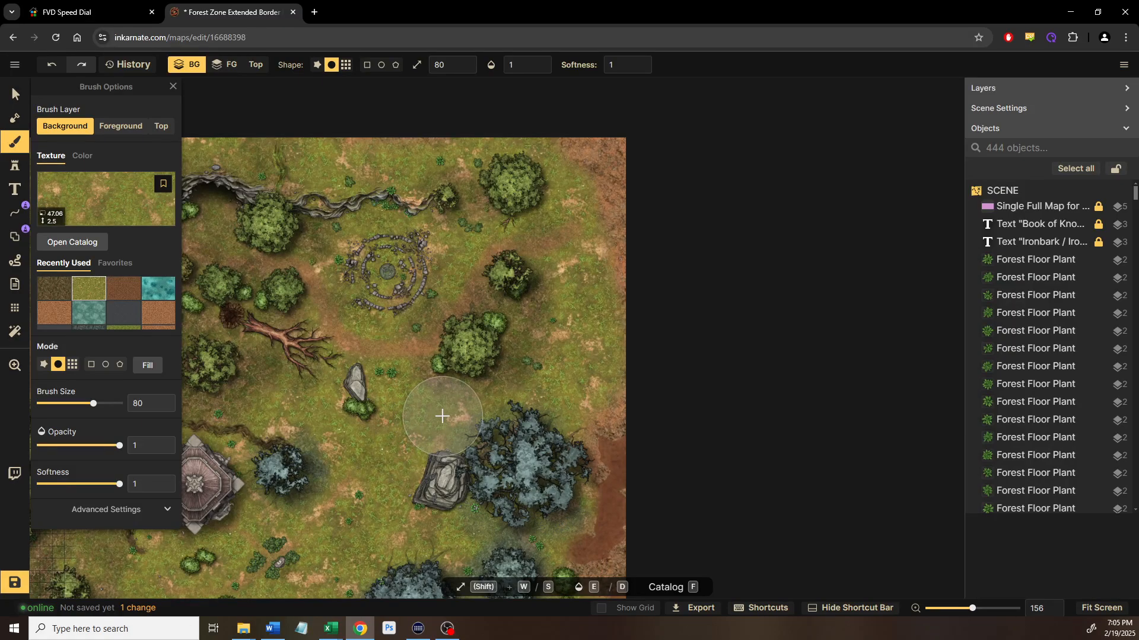
pyautogui.scroll(3, 564, 228)
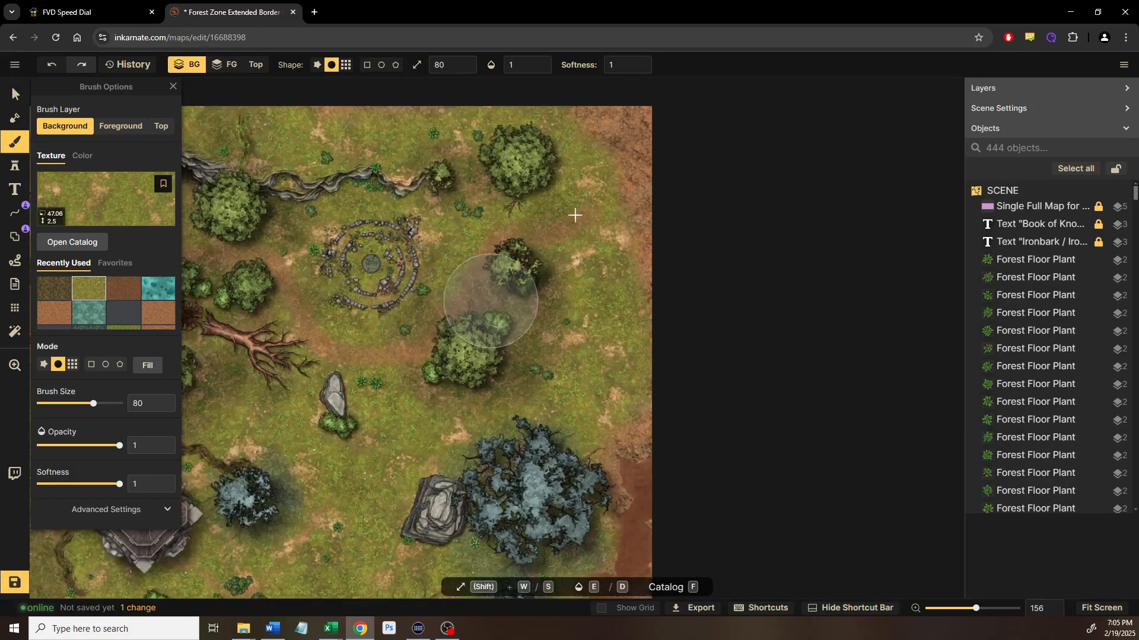
pyautogui.scroll(3, 589, 211)
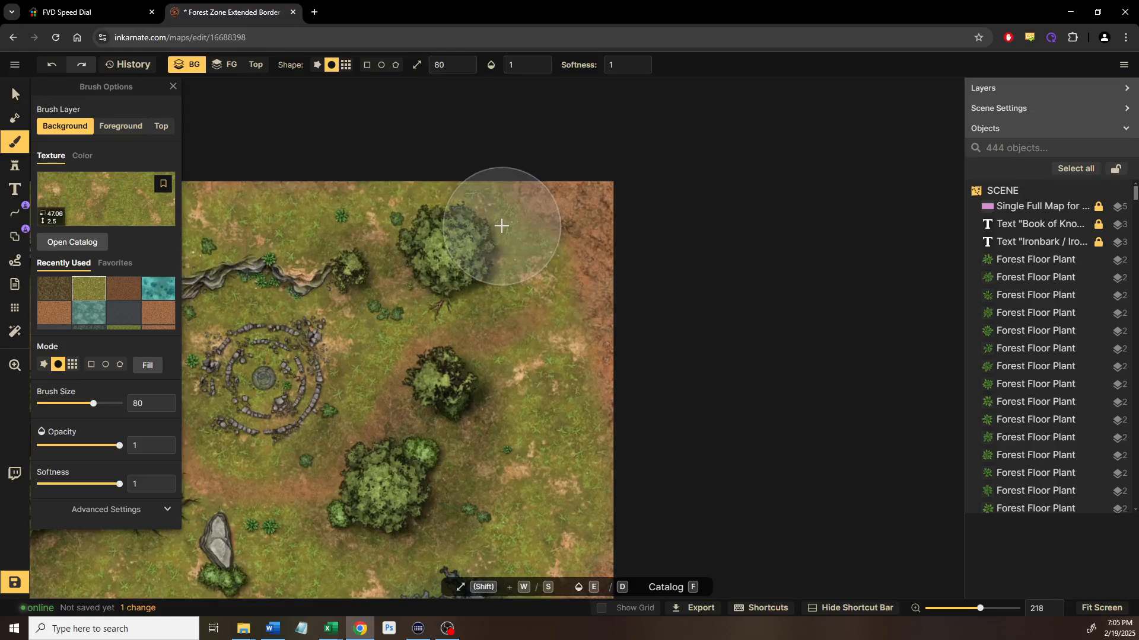
pyautogui.scroll(-5, 485, 240)
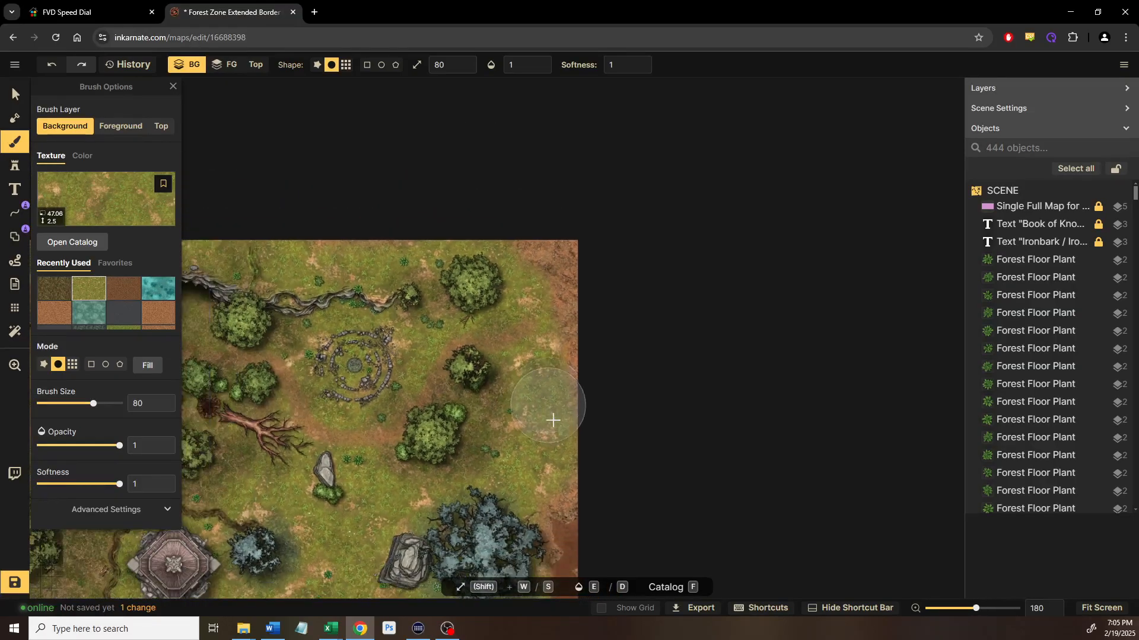
pyautogui.moveTo(559, 236); pyautogui.dragTo(518, 353)
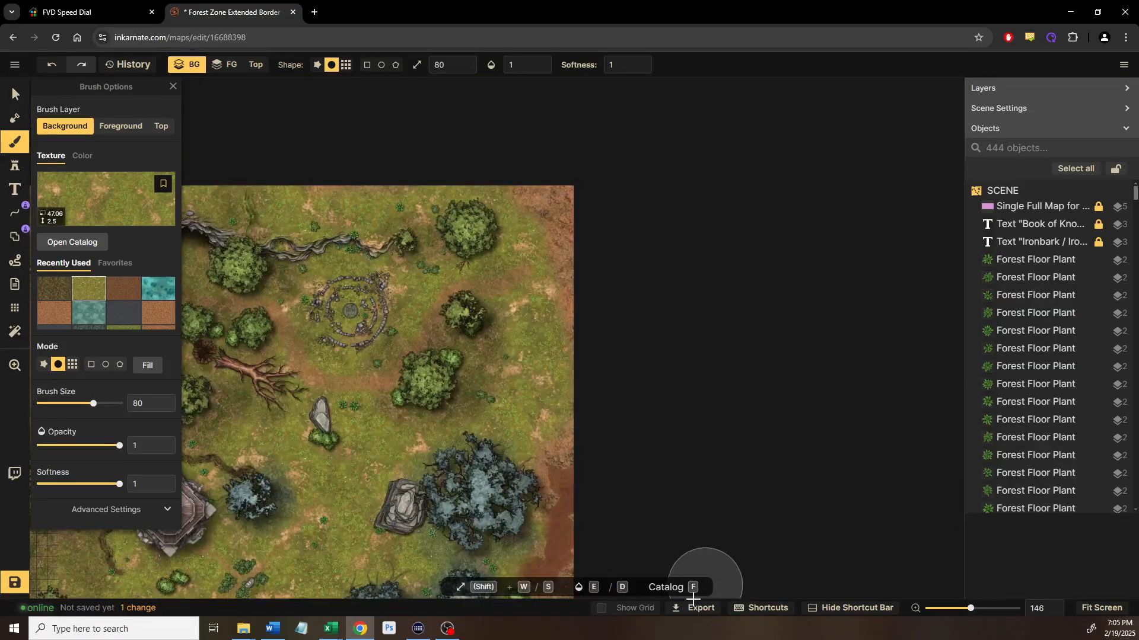
# Show the grid and paint green grass over the brown top-right corner
pyautogui.press('g')
pyautogui.scroll(4, 574, 273)
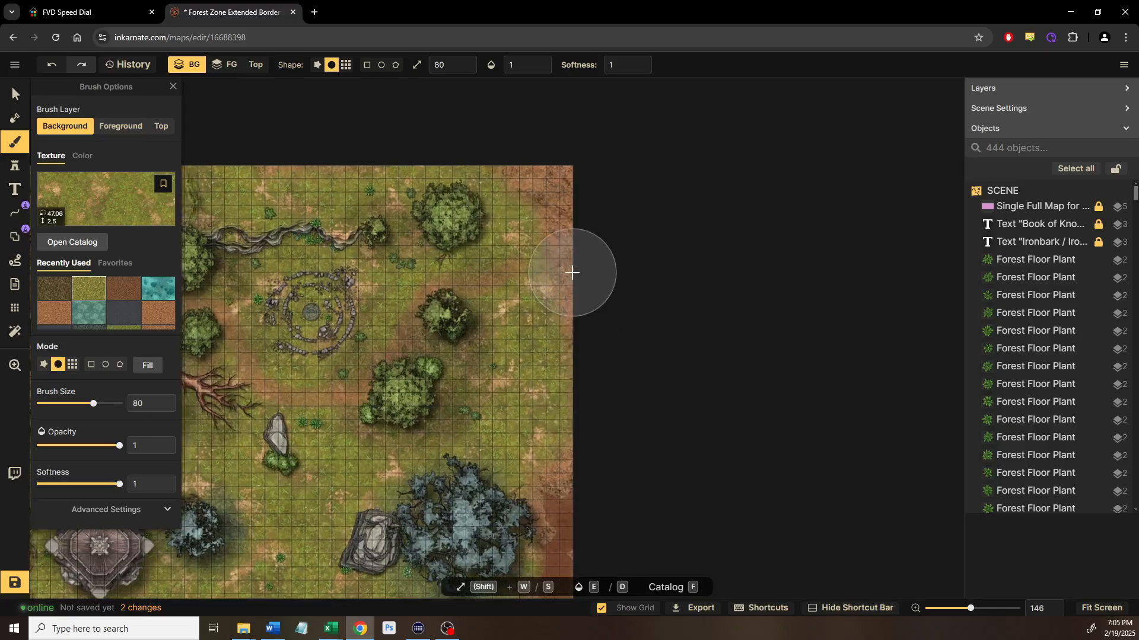
pyautogui.scroll(6, 572, 274)
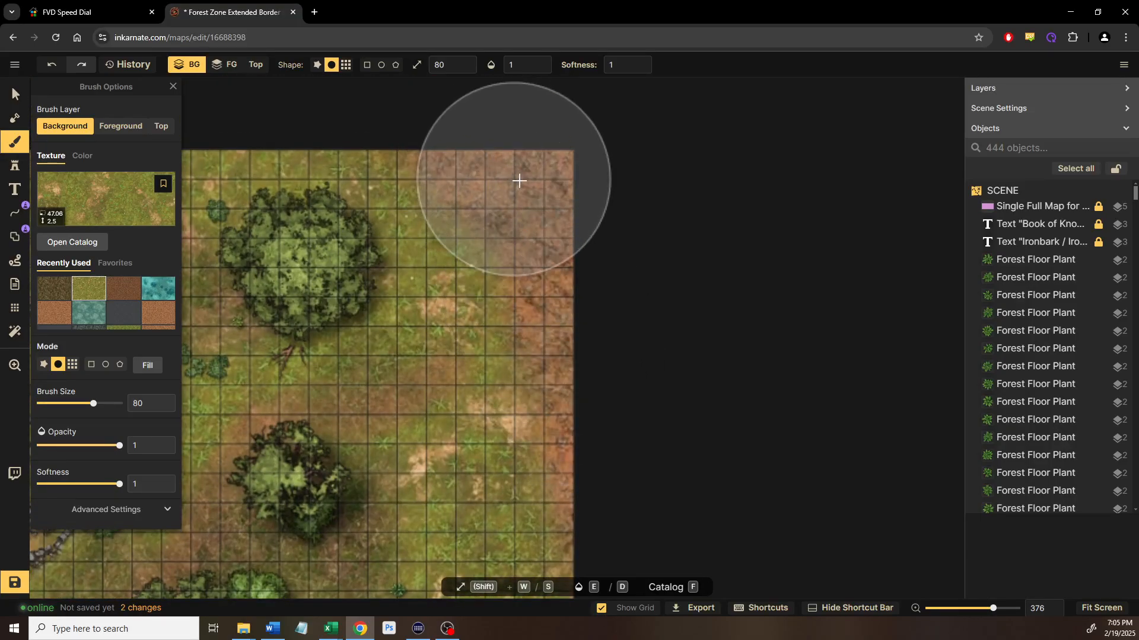
pyautogui.moveTo(550, 193)
pyautogui.mouseDown()
pyautogui.moveTo(520, 183)
pyautogui.moveTo(561, 234)
pyautogui.mouseUp()
# Undo the corner stroke, then paint grass at size 40, opacity 0.49 down the right edge
pyautogui.hotkey('ctrl', 'z')
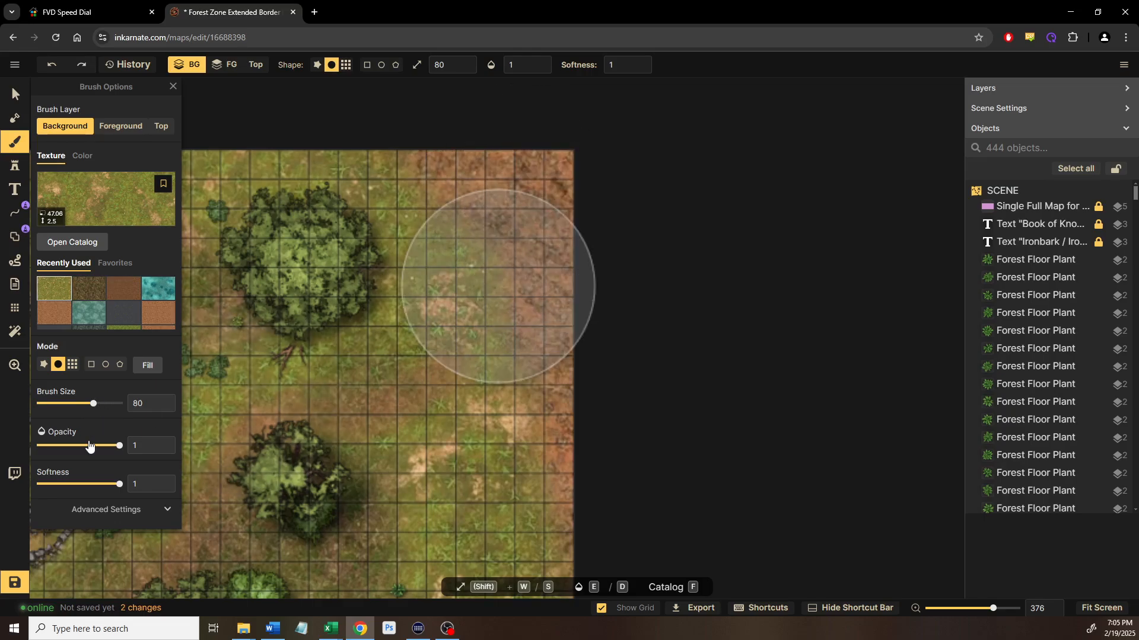
pyautogui.press('s')
pyautogui.press('s')
pyautogui.press('s')
pyautogui.press('s')
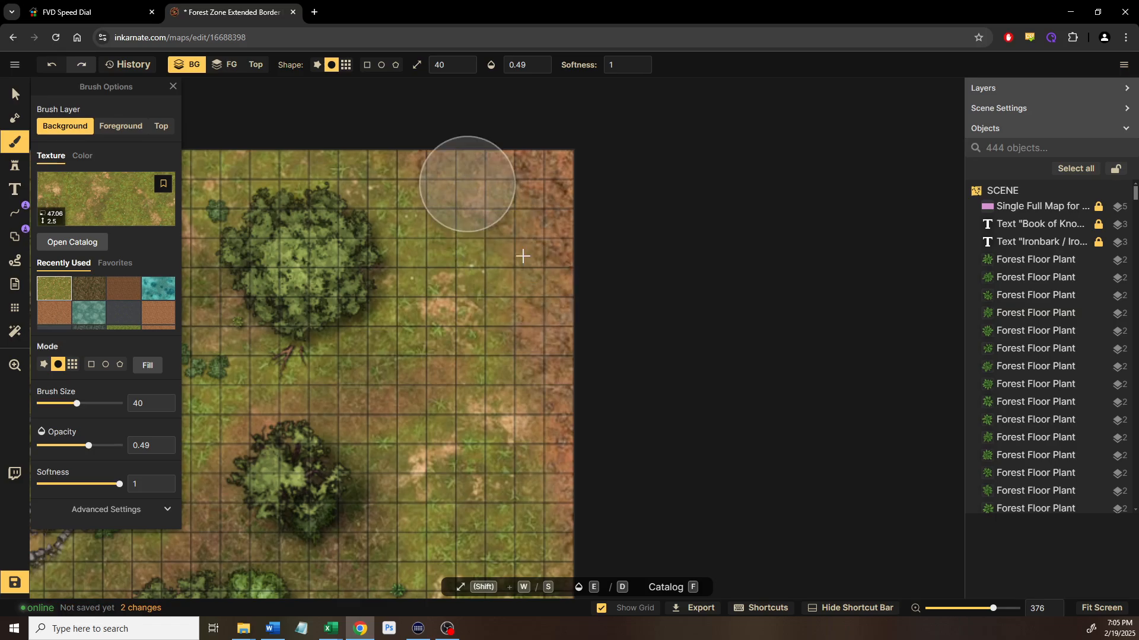
pyautogui.moveTo(548, 511)
pyautogui.mouseDown()
pyautogui.moveTo(552, 371)
pyautogui.moveTo(577, 261)
pyautogui.moveTo(461, 149)
pyautogui.mouseUp()
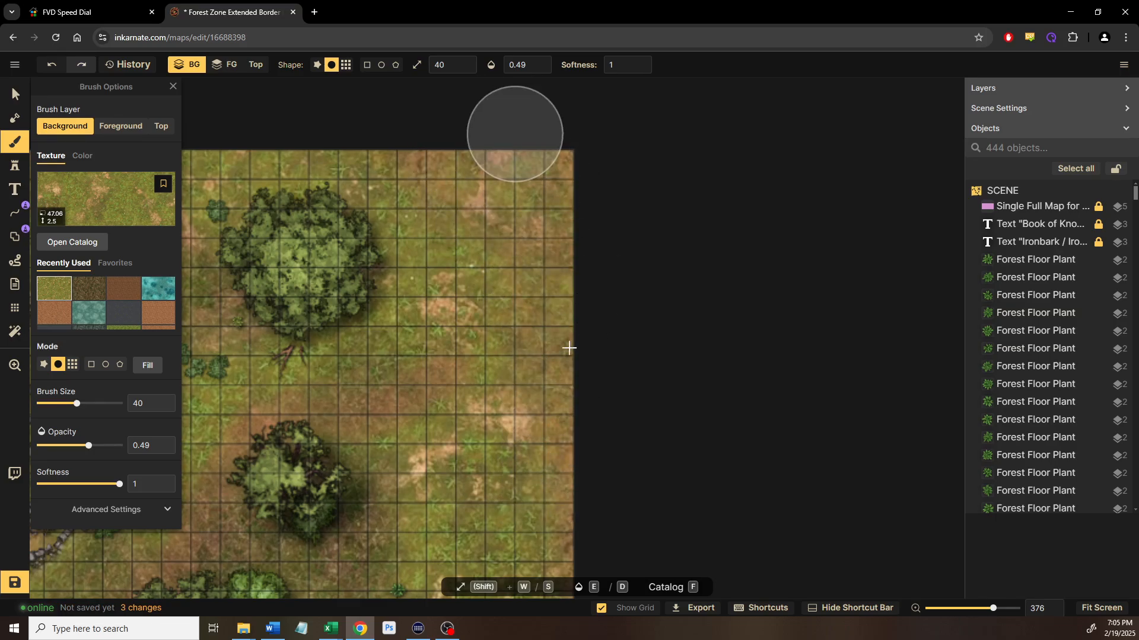
pyautogui.moveTo(569, 387); pyautogui.dragTo(562, 152)
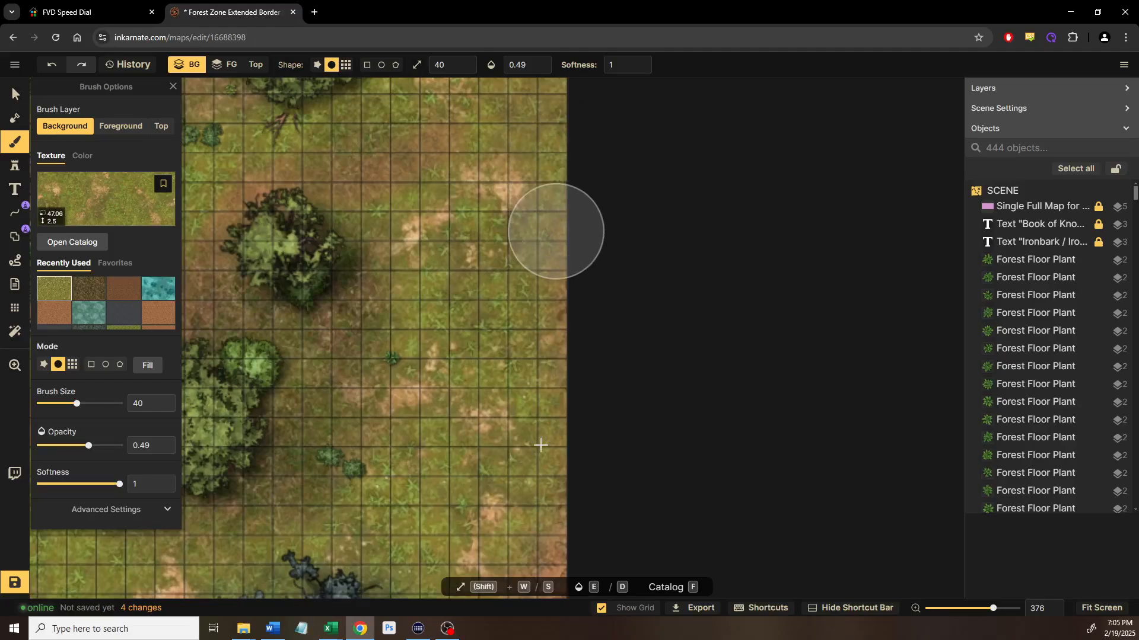
pyautogui.moveTo(550, 352); pyautogui.dragTo(606, 83)
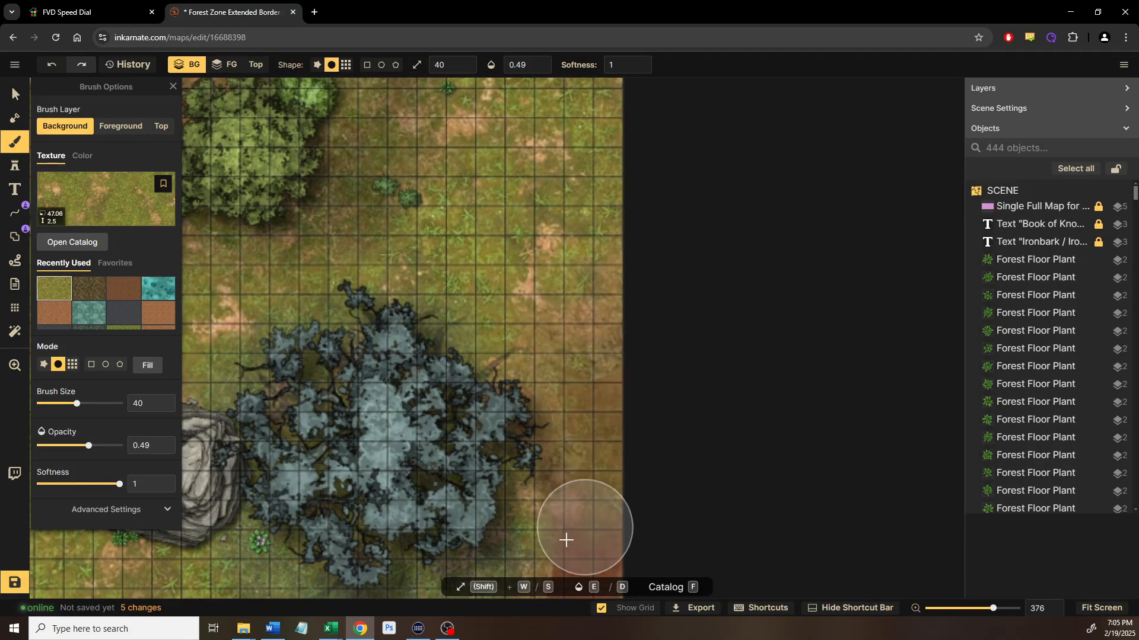
pyautogui.moveTo(577, 279); pyautogui.dragTo(575, 60)
# Cover the reddish dirt patch and more of the right edge with grass
pyautogui.moveTo(510, 433)
pyautogui.mouseDown()
pyautogui.moveTo(601, 539)
pyautogui.moveTo(552, 495)
pyautogui.moveTo(512, 409)
pyautogui.moveTo(591, 379)
pyautogui.moveTo(597, 345)
pyautogui.moveTo(590, 485)
pyautogui.moveTo(584, 91)
pyautogui.mouseUp()
pyautogui.scroll(-2, 656, 318)
pyautogui.moveTo(644, 337)
pyautogui.mouseDown()
pyautogui.moveTo(651, 279)
pyautogui.moveTo(704, 132)
pyautogui.mouseUp()
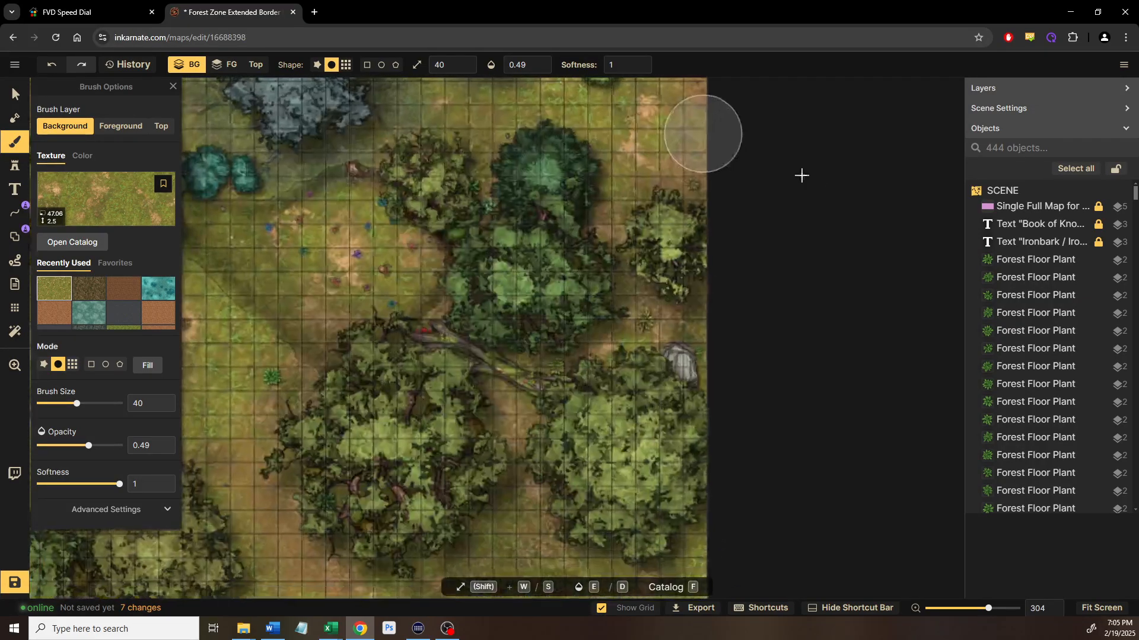
pyautogui.moveTo(783, 166); pyautogui.dragTo(870, 228)
pyautogui.moveTo(806, 191)
pyautogui.mouseDown()
pyautogui.moveTo(522, 360)
pyautogui.moveTo(668, 359)
pyautogui.moveTo(636, 359)
pyautogui.moveTo(612, 341)
pyautogui.moveTo(508, 231)
pyautogui.moveTo(557, 189)
pyautogui.moveTo(593, 159)
pyautogui.moveTo(581, 227)
pyautogui.moveTo(605, 345)
pyautogui.mouseUp()
pyautogui.scroll(1, 668, 359)
# Finish and touch up the grass along the right map edge up to the top
pyautogui.moveTo(614, 237); pyautogui.dragTo(595, 432)
pyautogui.moveTo(591, 215)
pyautogui.mouseDown()
pyautogui.moveTo(610, 280)
pyautogui.moveTo(599, 261)
pyautogui.mouseUp()
pyautogui.moveTo(597, 257); pyautogui.dragTo(614, 370)
pyautogui.moveTo(544, 249)
pyautogui.mouseDown()
pyautogui.moveTo(551, 401)
pyautogui.moveTo(605, 458)
pyautogui.moveTo(561, 456)
pyautogui.moveTo(550, 411)
pyautogui.moveTo(566, 452)
pyautogui.mouseUp()
pyautogui.moveTo(583, 294); pyautogui.dragTo(566, 442)
pyautogui.moveTo(586, 263); pyautogui.dragTo(558, 466)
pyautogui.moveTo(552, 238); pyautogui.dragTo(534, 340)
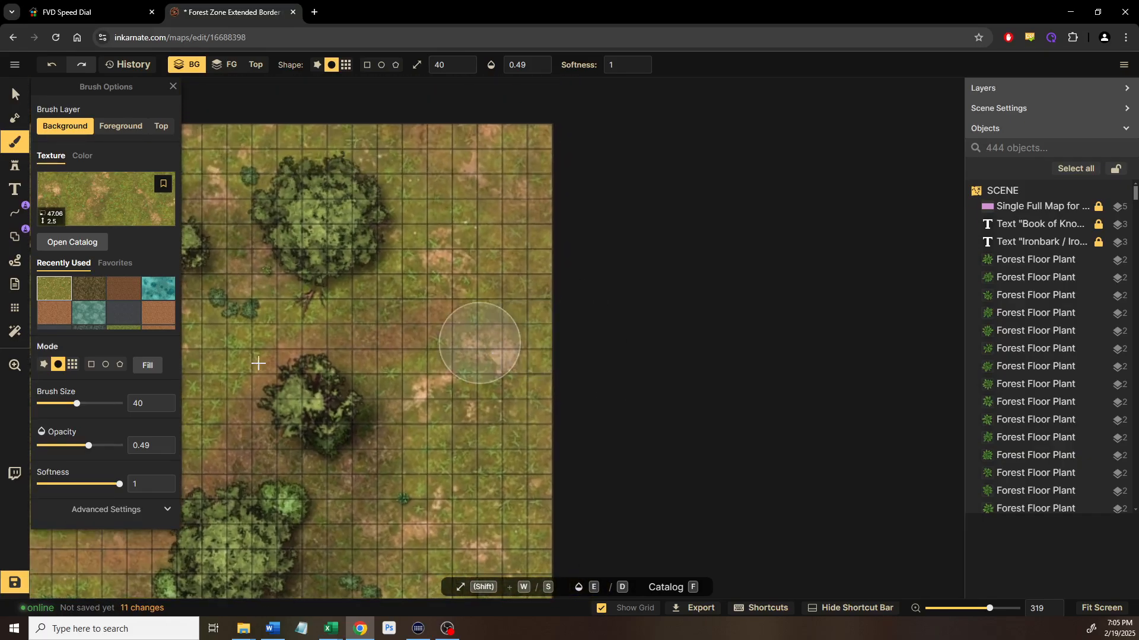
# Paint thin brown dirt strokes near the right edge at brush size 21
pyautogui.click(70, 314)
pyautogui.press('s')
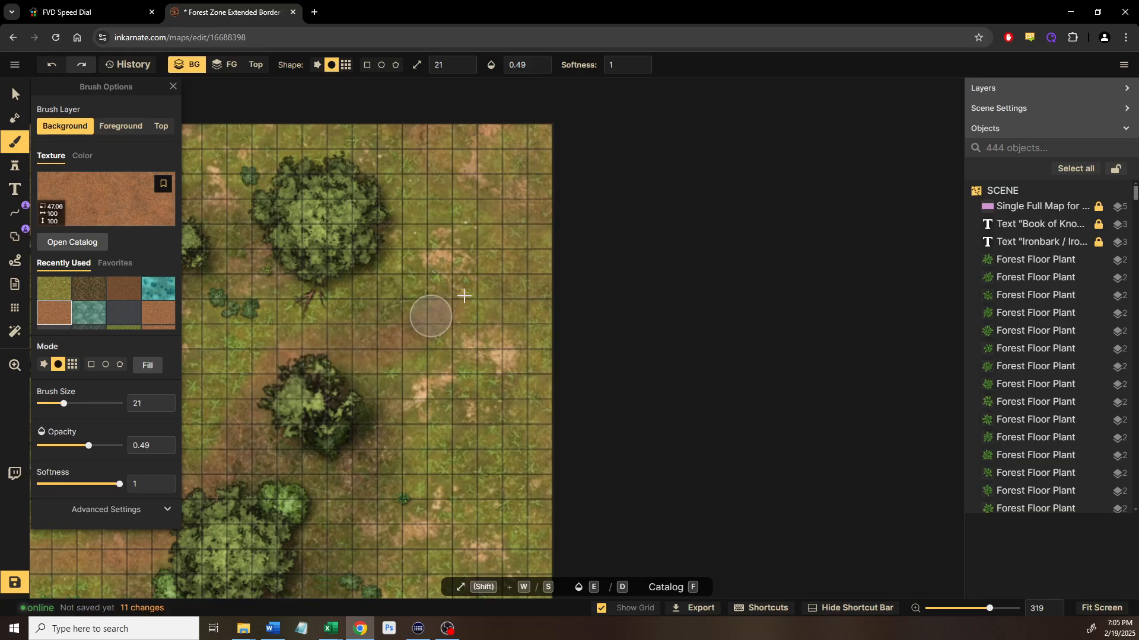
pyautogui.moveTo(571, 259); pyautogui.dragTo(540, 262)
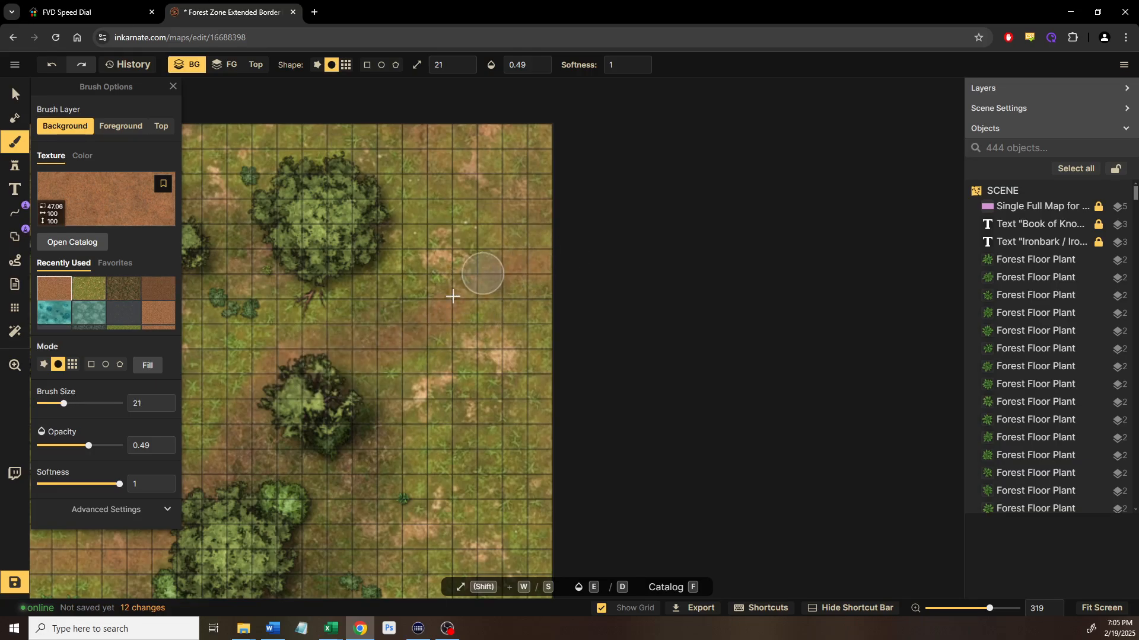
pyautogui.scroll(-4, 557, 470)
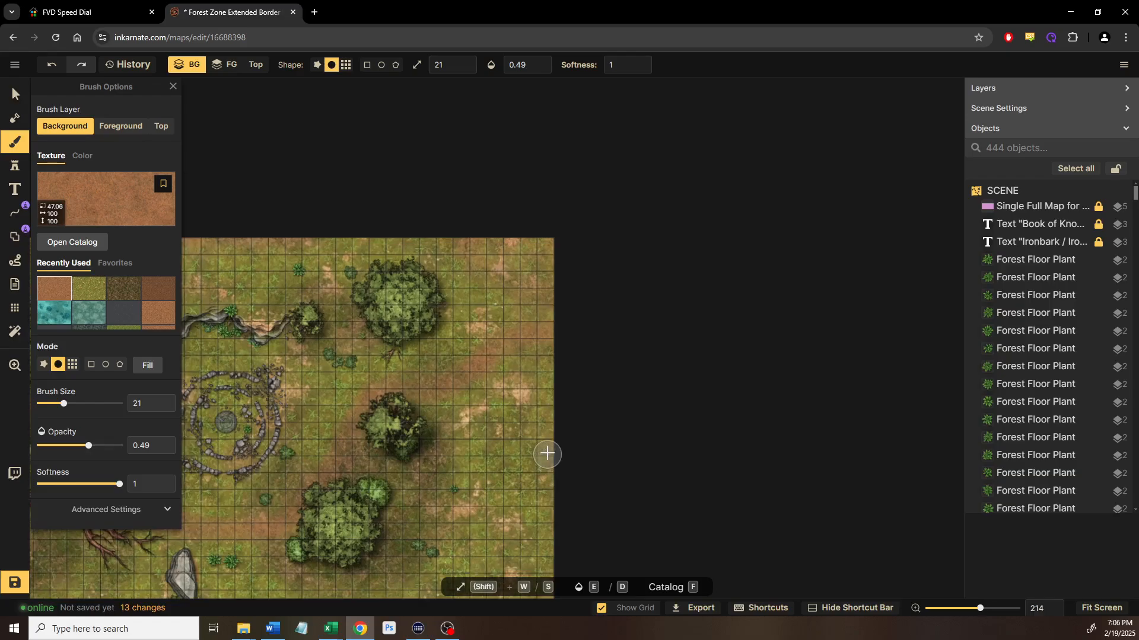
pyautogui.moveTo(546, 453); pyautogui.dragTo(550, 361)
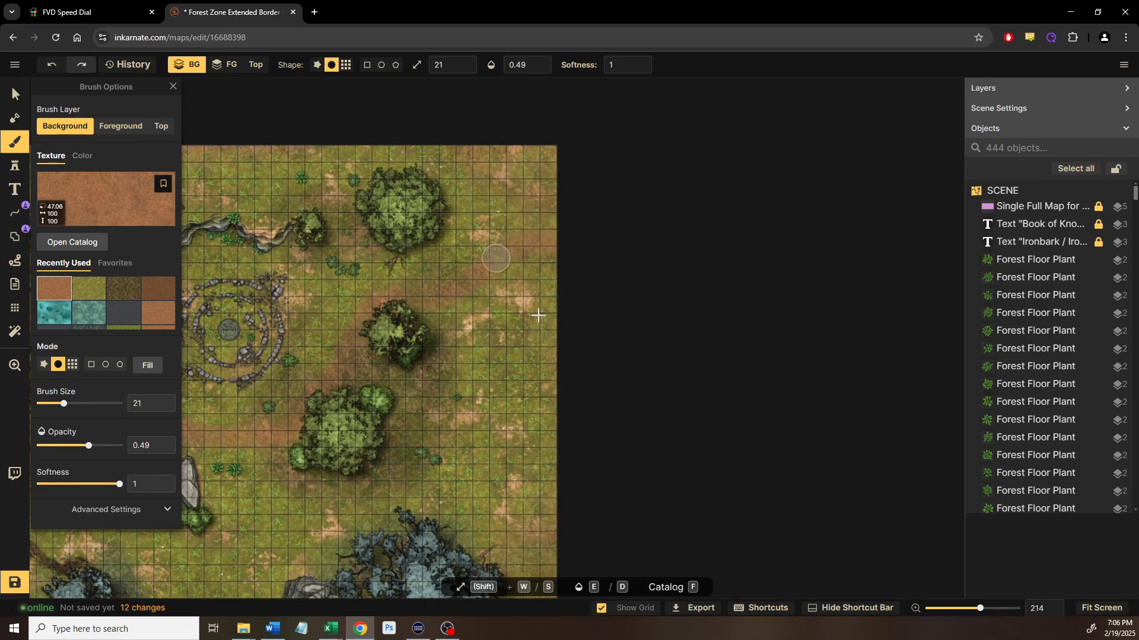
pyautogui.scroll(-1, 559, 445)
pyautogui.moveTo(555, 421); pyautogui.dragTo(569, 244)
pyautogui.scroll(1, 534, 352)
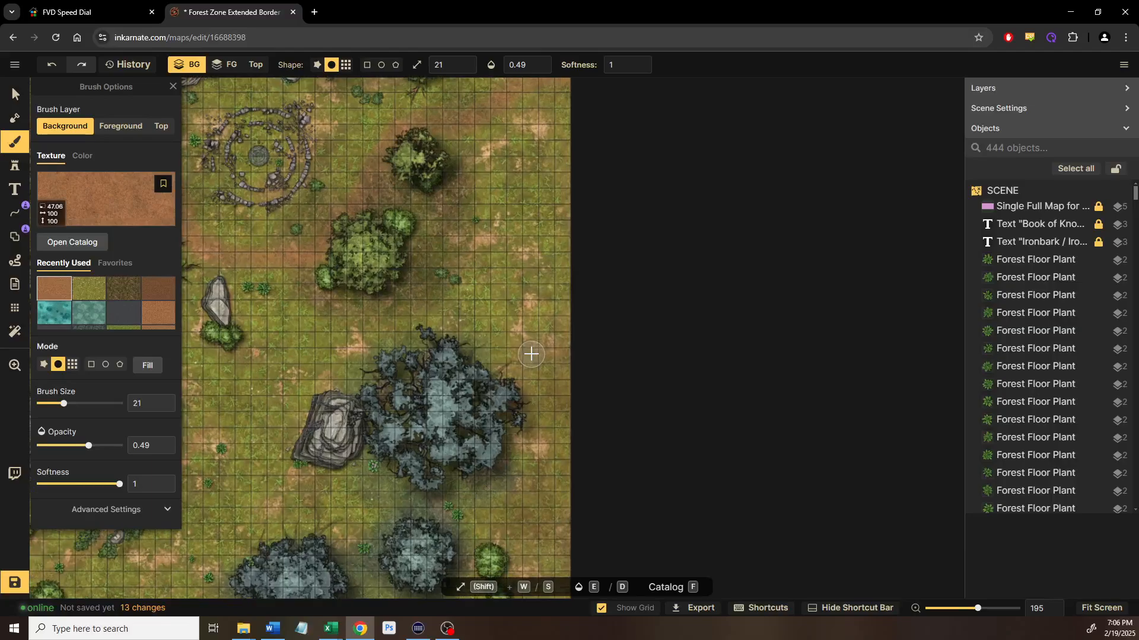
pyautogui.scroll(-2, 529, 356)
pyautogui.moveTo(550, 427); pyautogui.dragTo(526, 275)
pyautogui.moveTo(521, 336); pyautogui.dragTo(449, 300)
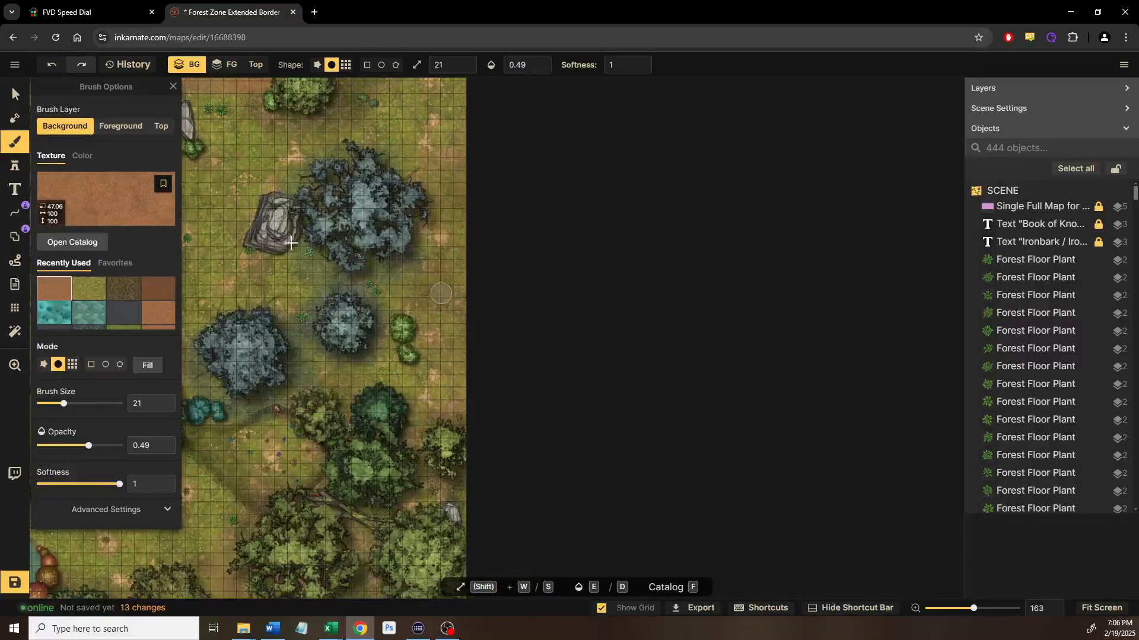
# Switch to the Select tool and select the objects along the map's right edge
pyautogui.click(14, 95)
pyautogui.moveTo(230, 365)
pyautogui.mouseDown()
pyautogui.moveTo(597, 161)
pyautogui.moveTo(680, 97)
pyautogui.mouseUp()
pyautogui.scroll(-2, 519, 382)
pyautogui.moveTo(309, 328); pyautogui.dragTo(597, 355)
pyautogui.moveTo(723, 408); pyautogui.dragTo(275, 445)
pyautogui.scroll(1, 274, 445)
pyautogui.moveTo(679, 209); pyautogui.dragTo(550, 475)
pyautogui.scroll(-2, 659, 239)
pyautogui.moveTo(660, 239); pyautogui.dragTo(597, 264)
pyautogui.moveTo(580, 88); pyautogui.dragTo(492, 521)
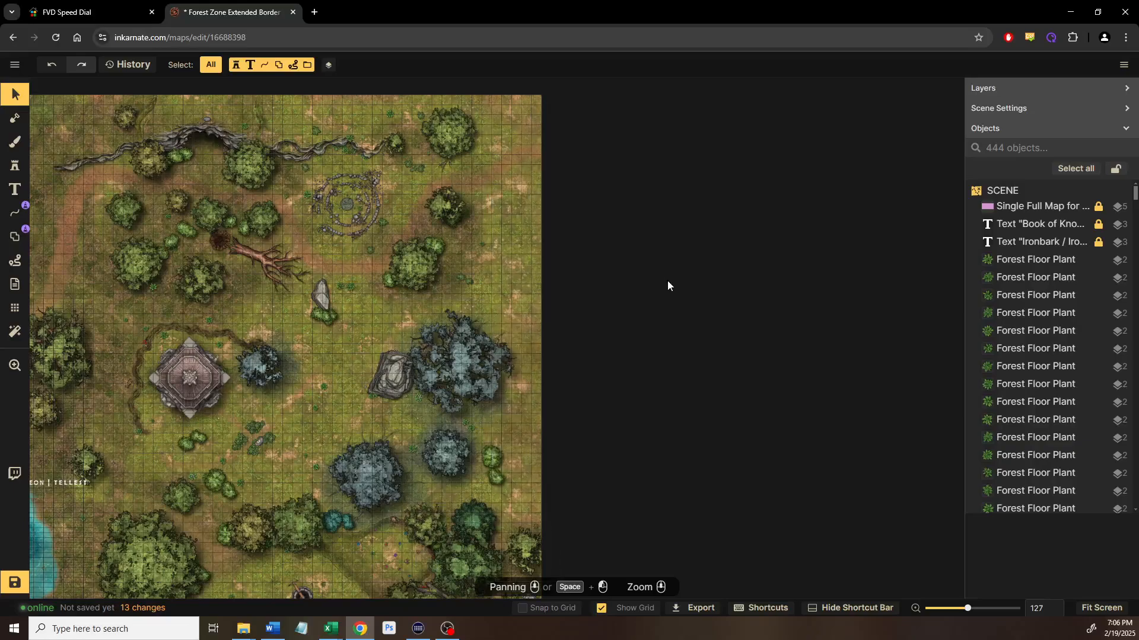
# Stamp a blue-grey tree at rotation 86 onto the map's right edge
pyautogui.click(445, 468)
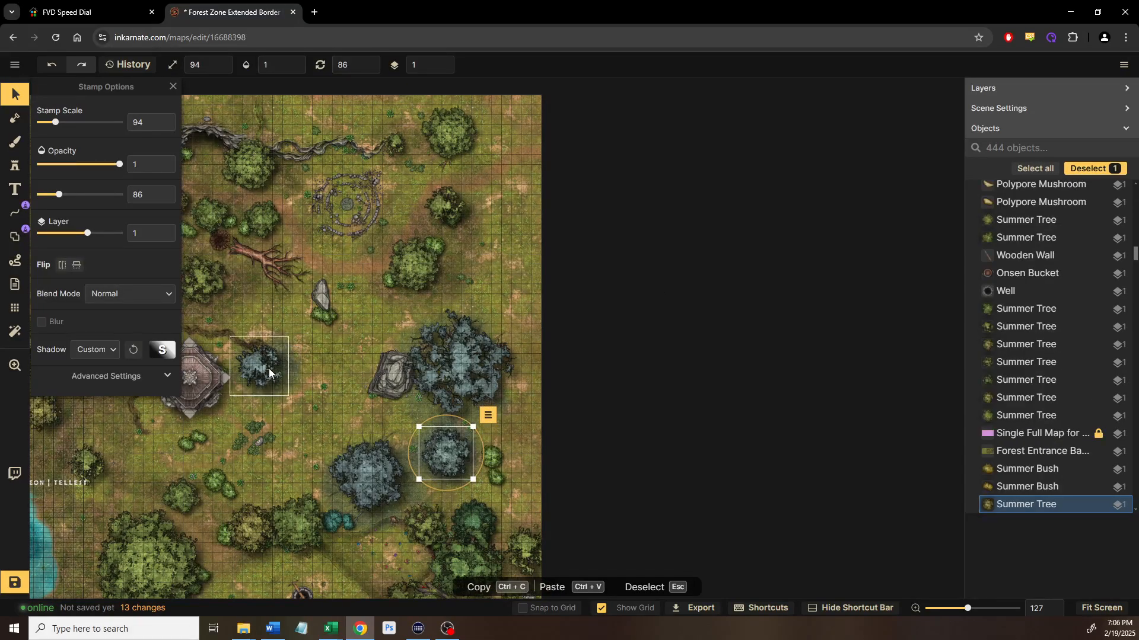
pyautogui.click(259, 363)
pyautogui.click(458, 461)
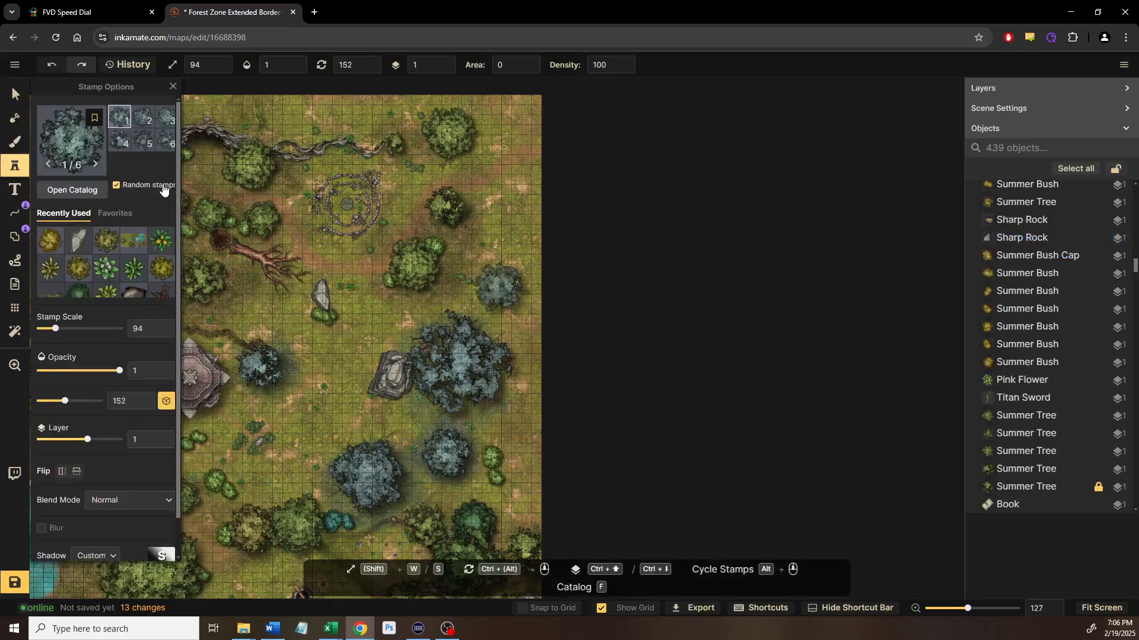
pyautogui.click(166, 404)
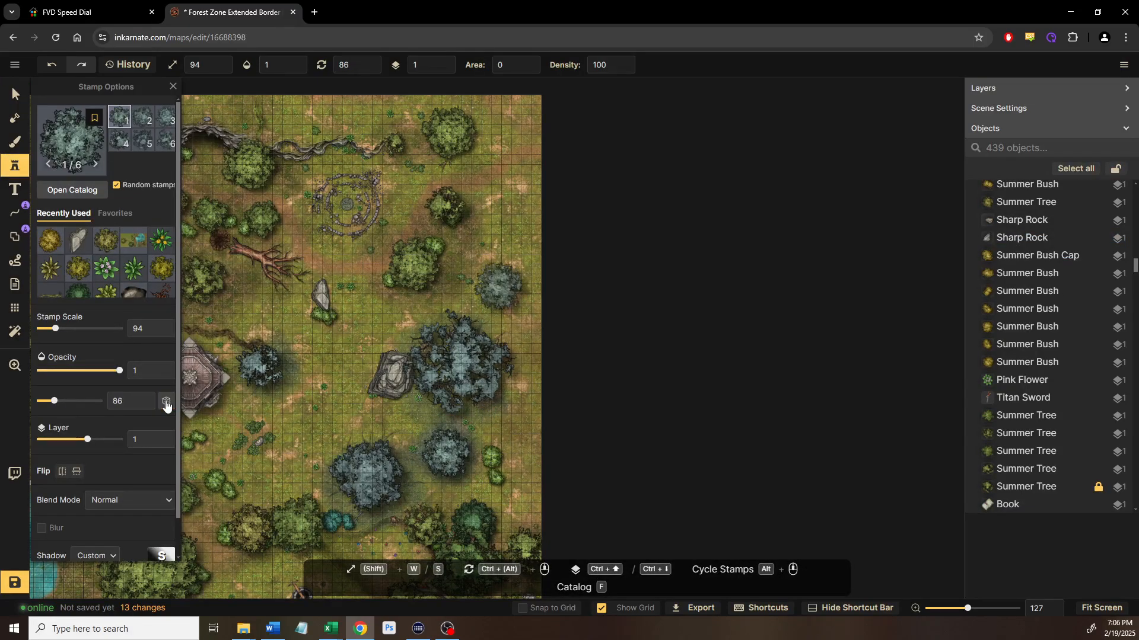
pyautogui.scroll(5, 501, 396)
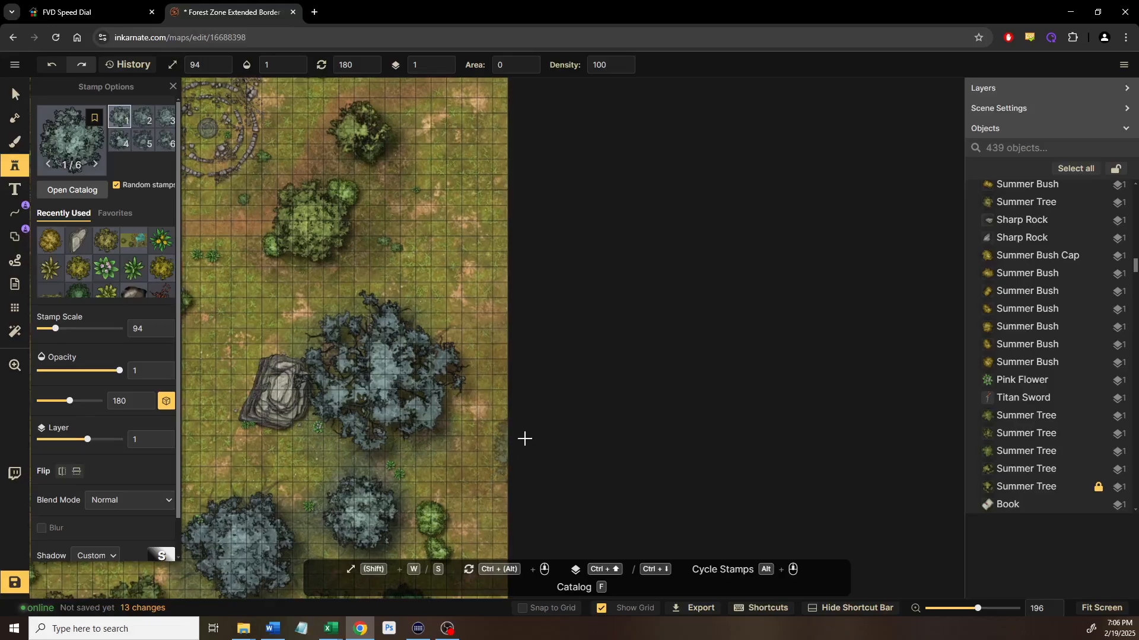
pyautogui.click(515, 445)
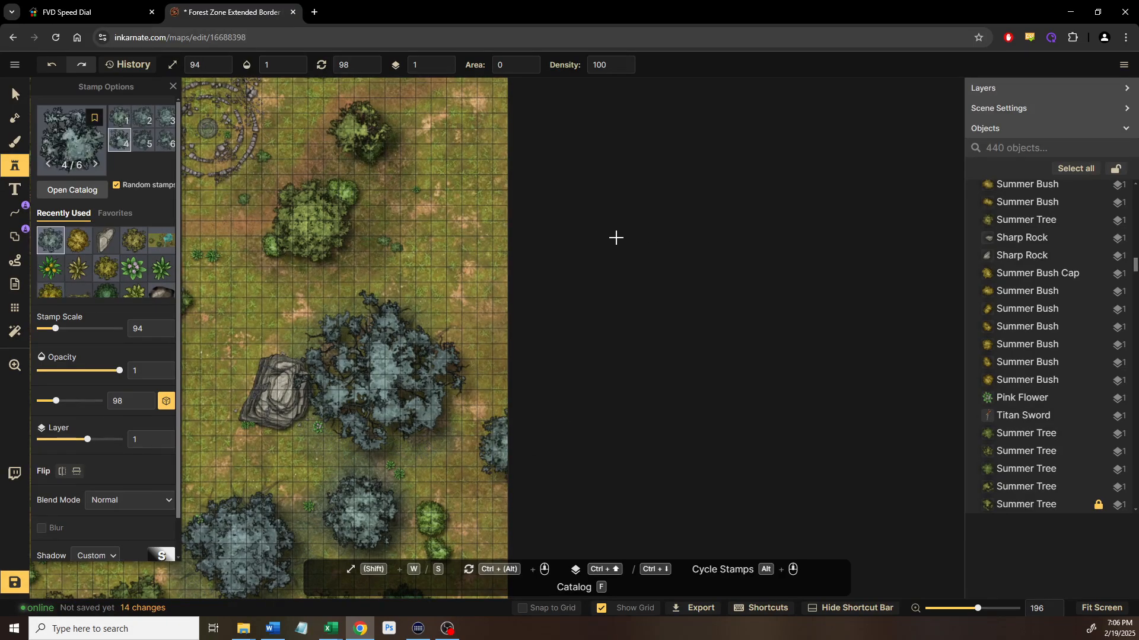
pyautogui.scroll(5, 602, 273)
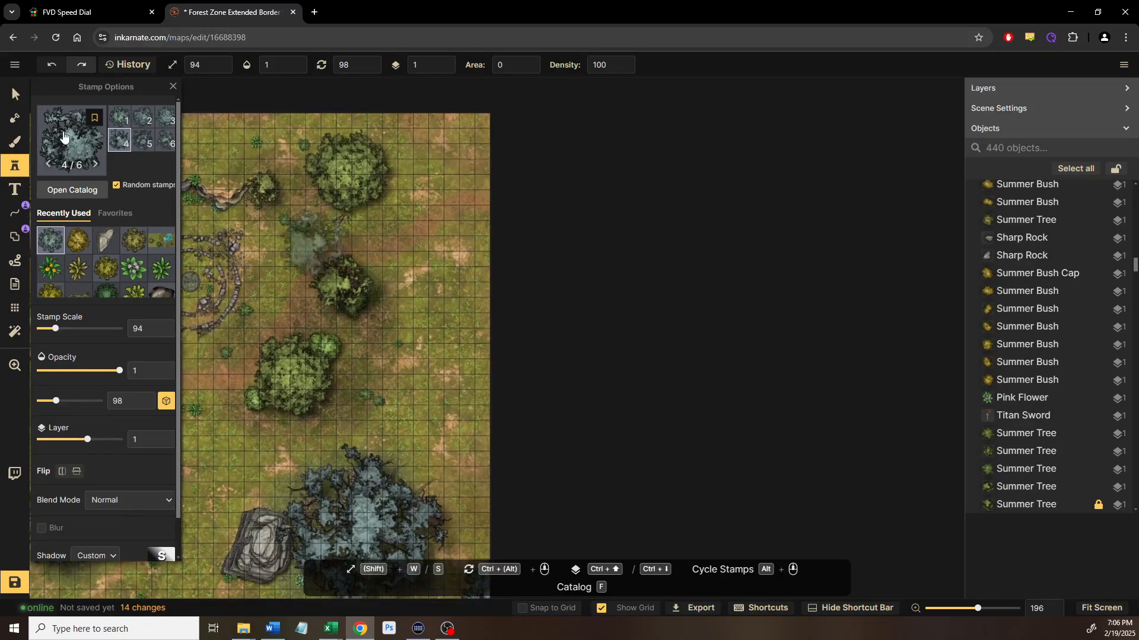
pyautogui.click(18, 95)
# Stamp two green trees at size 118 along the right edge, copying an existing tree's settings
pyautogui.moveTo(357, 252); pyautogui.dragTo(692, 264)
pyautogui.scroll(-2, 692, 265)
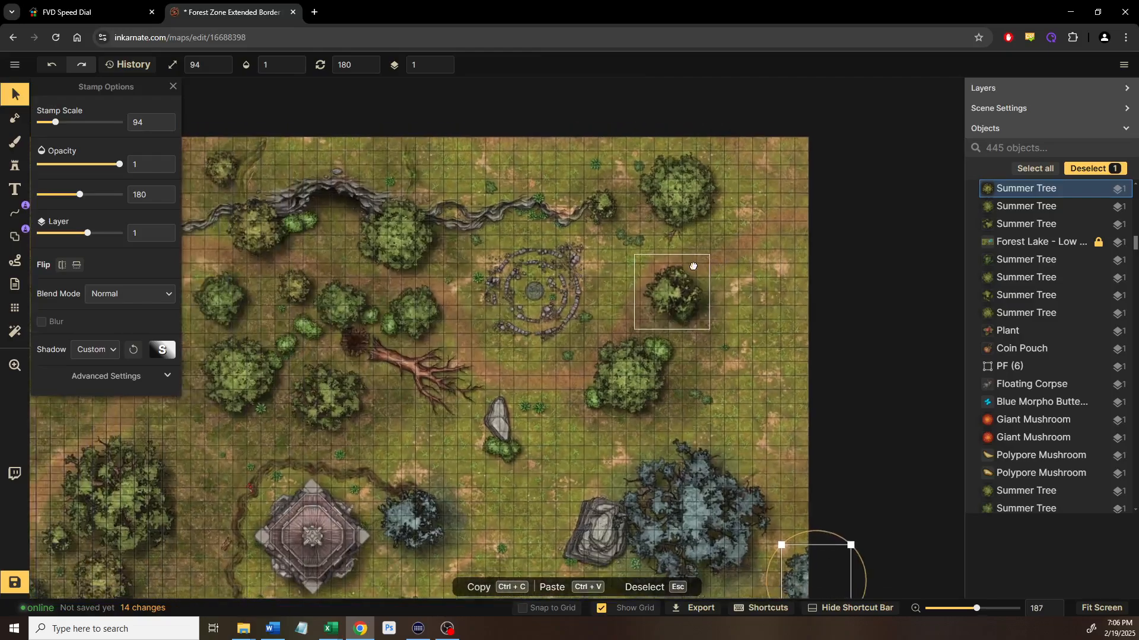
pyautogui.moveTo(475, 290); pyautogui.dragTo(518, 299)
pyautogui.click(341, 242)
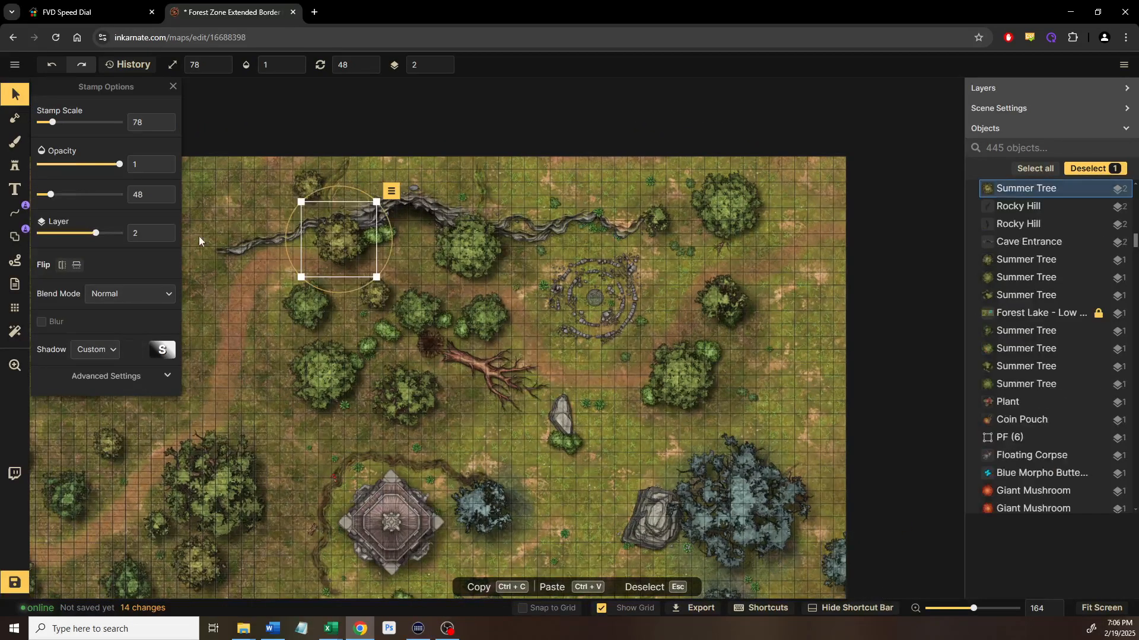
pyautogui.press('d')
pyautogui.moveTo(474, 247); pyautogui.dragTo(274, 296)
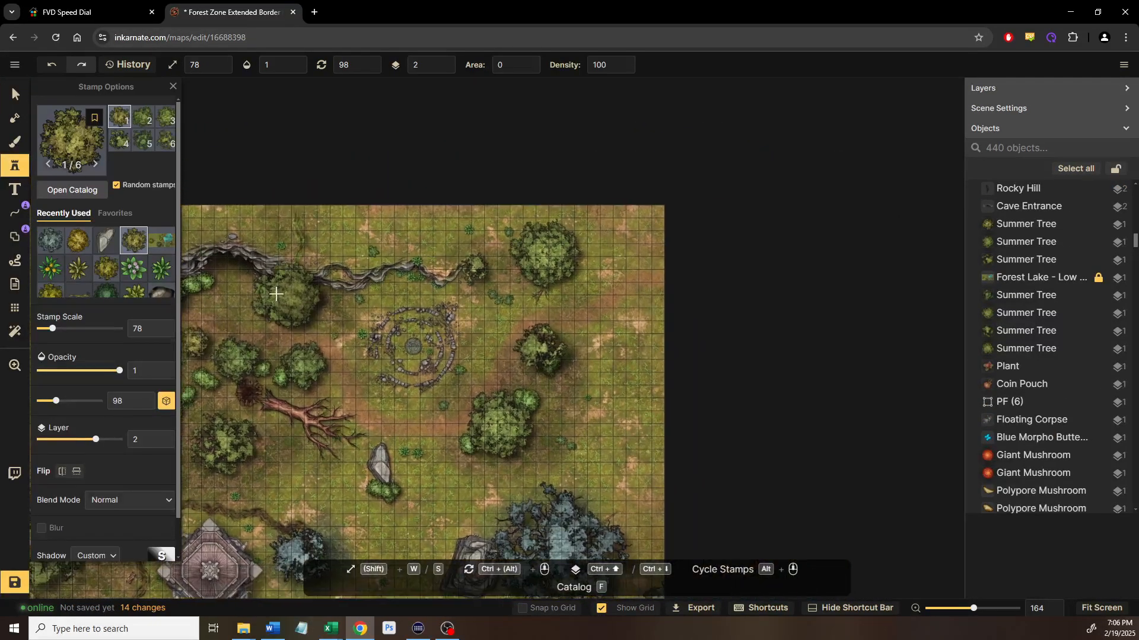
pyautogui.press('w')
pyautogui.press('w')
pyautogui.click(629, 405)
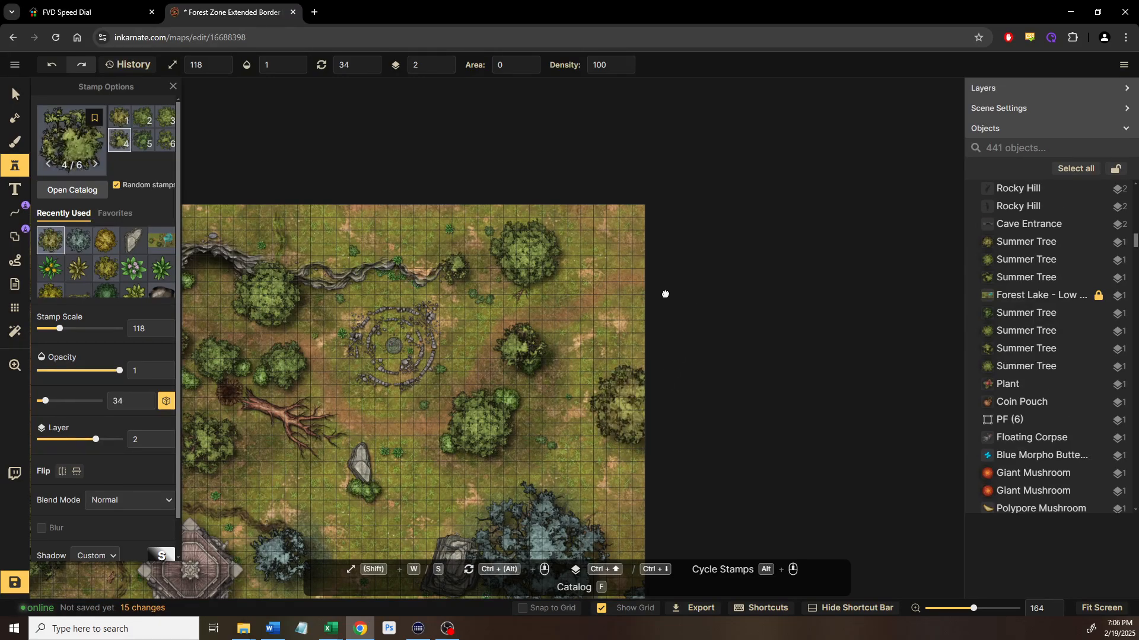
pyautogui.moveTo(593, 213); pyautogui.dragTo(567, 234)
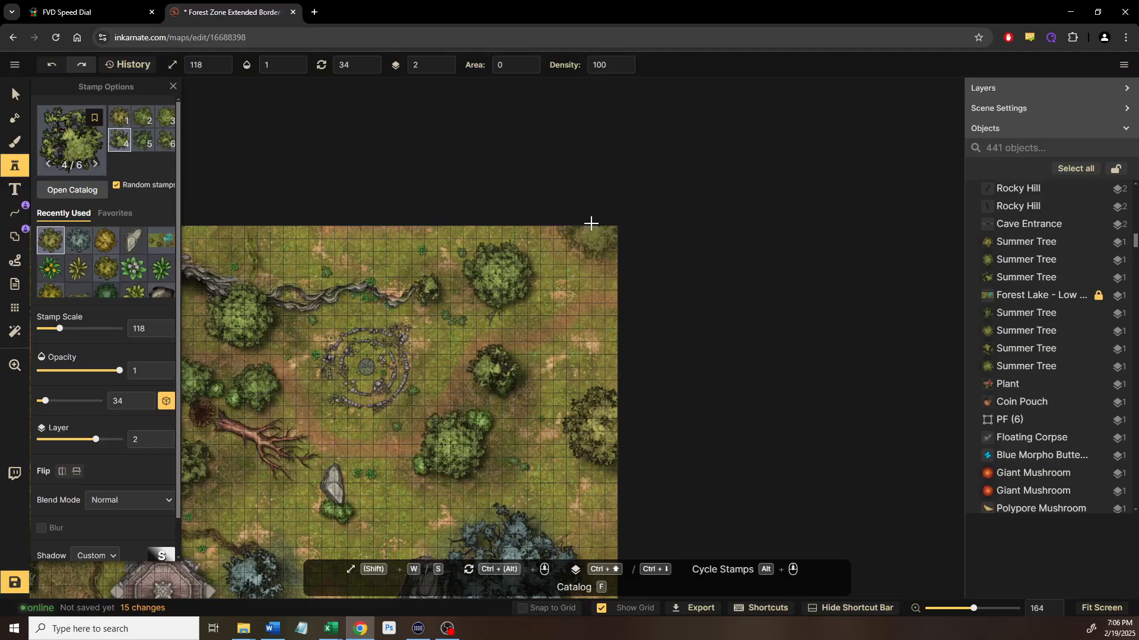
pyautogui.click(497, 299)
# Return to the Select tool, deselect the new tree, and view the lower-right trees
pyautogui.click(18, 95)
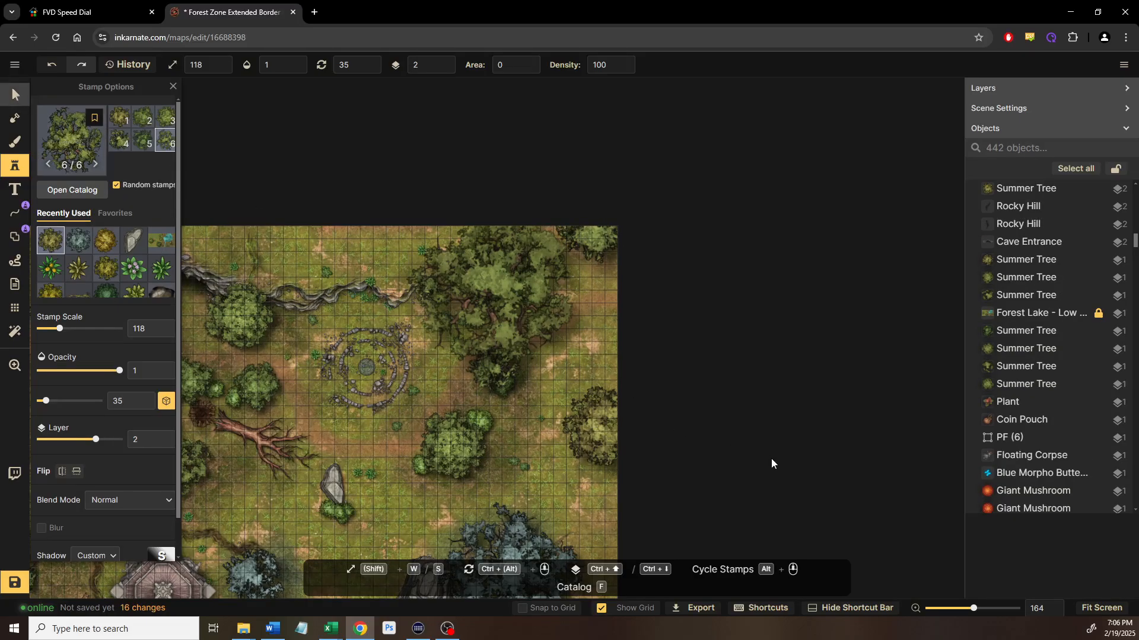
pyautogui.moveTo(699, 399); pyautogui.dragTo(667, 267)
pyautogui.click(675, 389)
pyautogui.moveTo(682, 425); pyautogui.dragTo(675, 332)
pyautogui.scroll(3, 593, 449)
pyautogui.scroll(5, 592, 449)
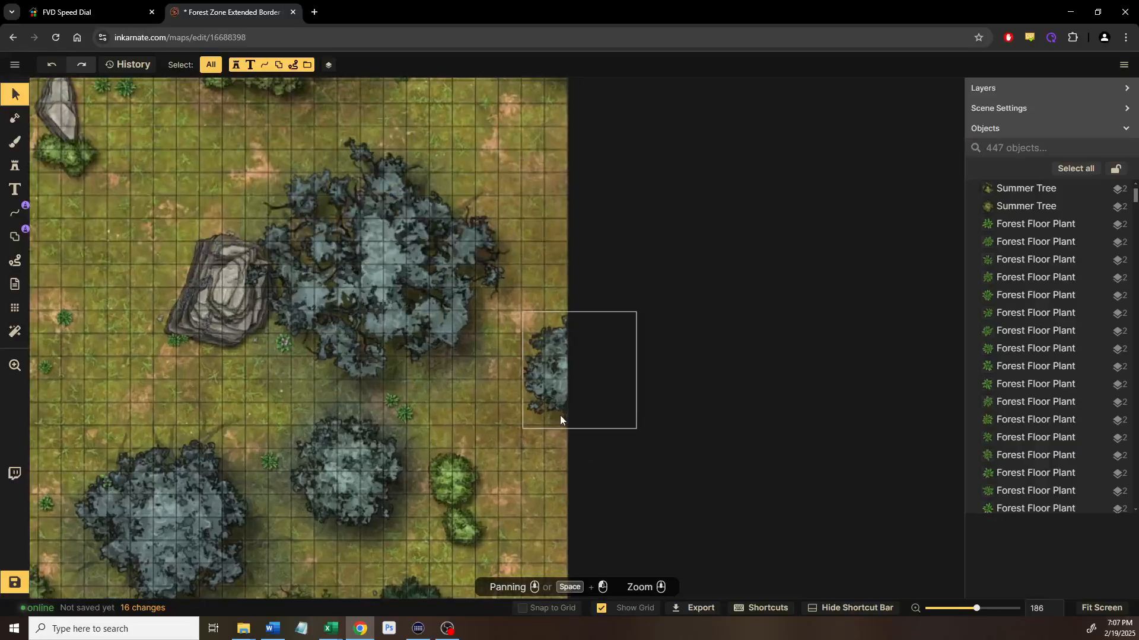
# Paint dark blue-grey background texture at opacity 0.35 beside the right-edge trees
pyautogui.press('b')
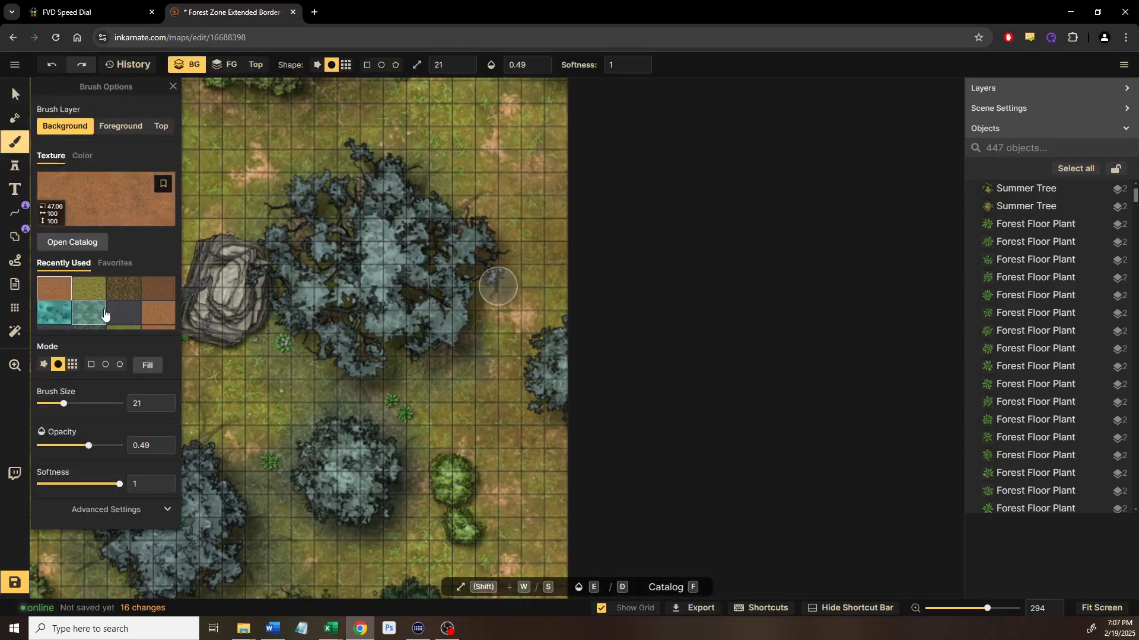
pyautogui.click(92, 319)
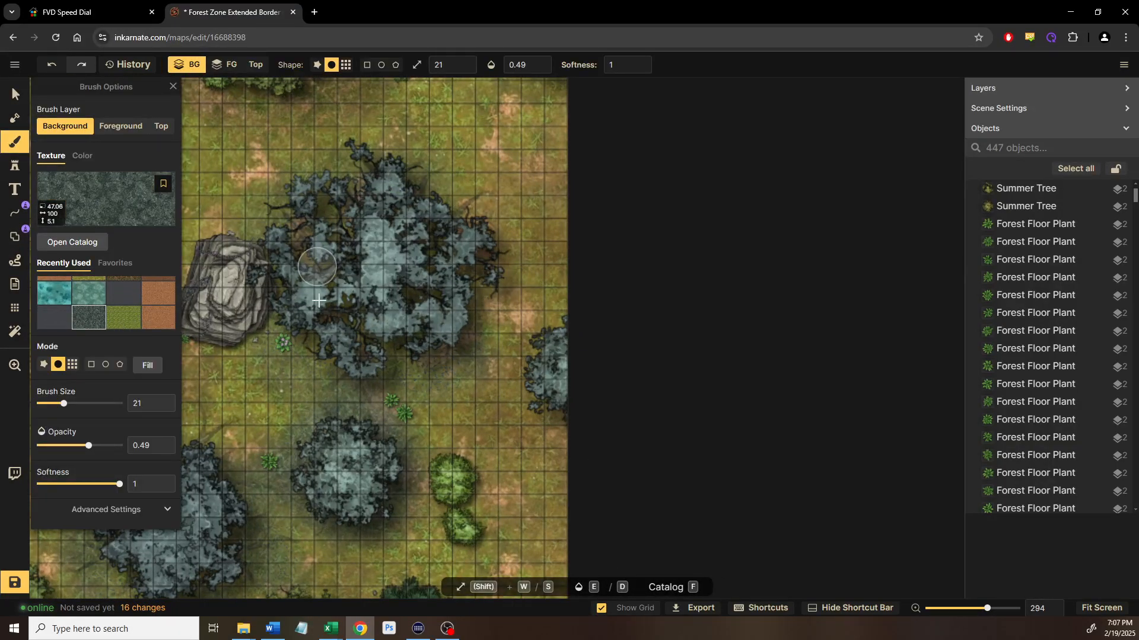
pyautogui.scroll(2, 313, 337)
pyautogui.scroll(2, 326, 354)
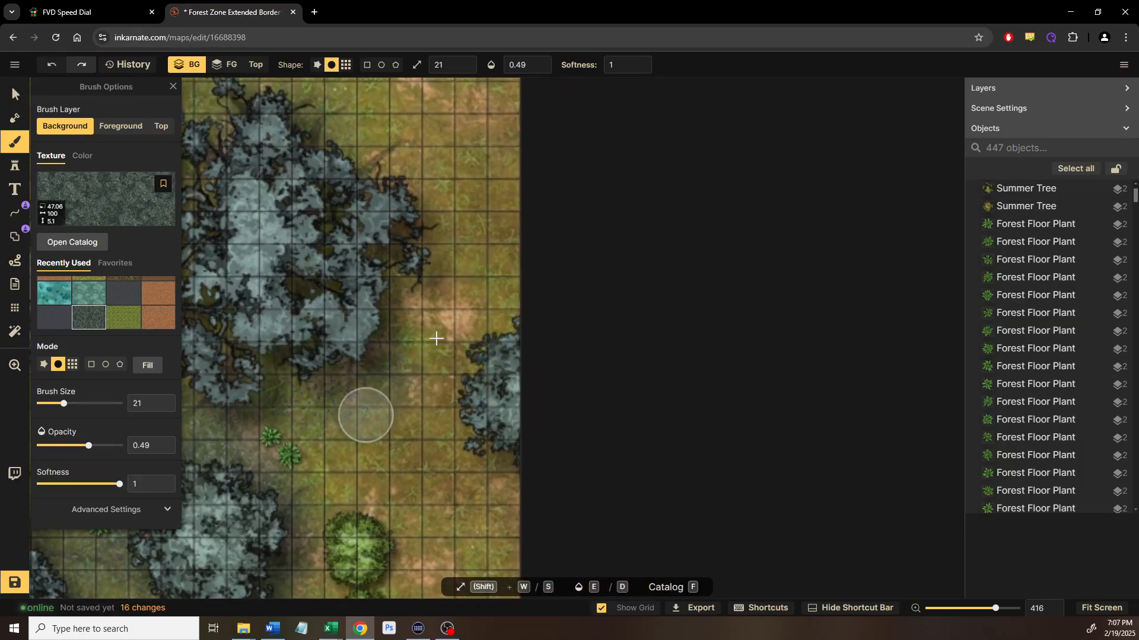
pyautogui.moveTo(462, 349)
pyautogui.mouseDown()
pyautogui.moveTo(446, 383)
pyautogui.moveTo(451, 426)
pyautogui.moveTo(499, 464)
pyautogui.moveTo(473, 467)
pyautogui.mouseUp()
pyautogui.hotkey('ctrl', 'z')
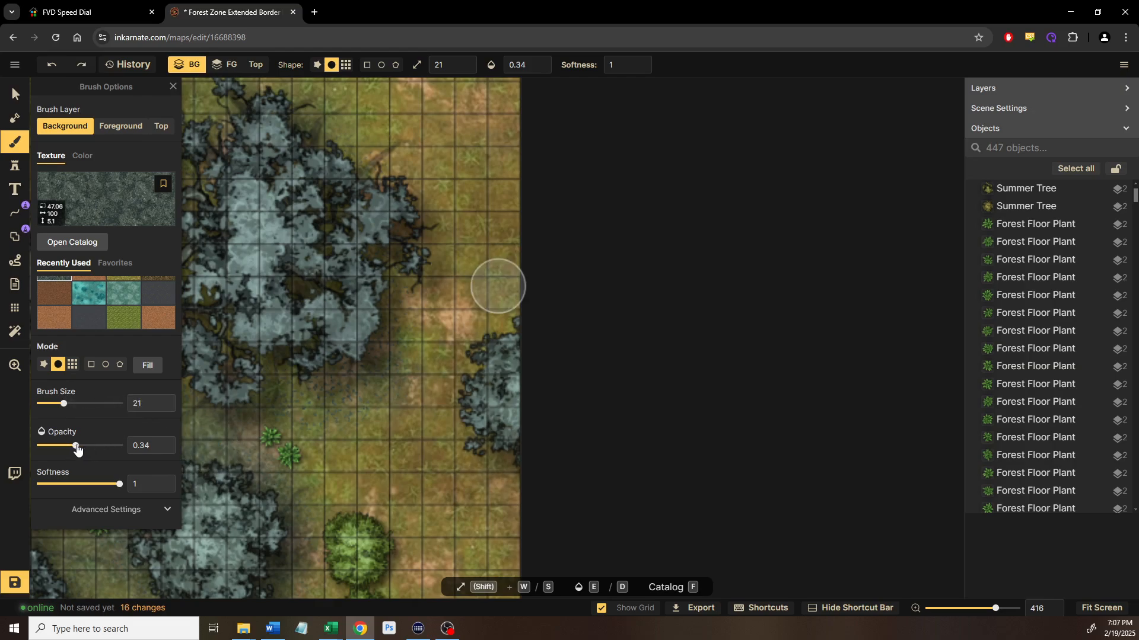
pyautogui.click(164, 450)
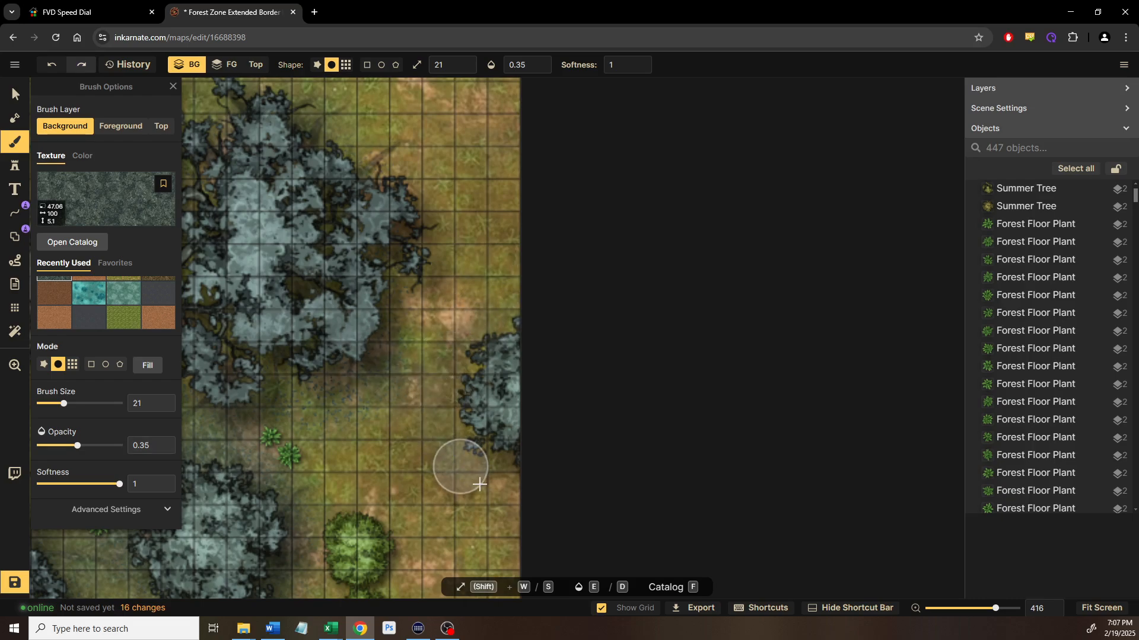
pyautogui.moveTo(472, 327)
pyautogui.mouseDown()
pyautogui.moveTo(442, 411)
pyautogui.moveTo(503, 500)
pyautogui.mouseUp()
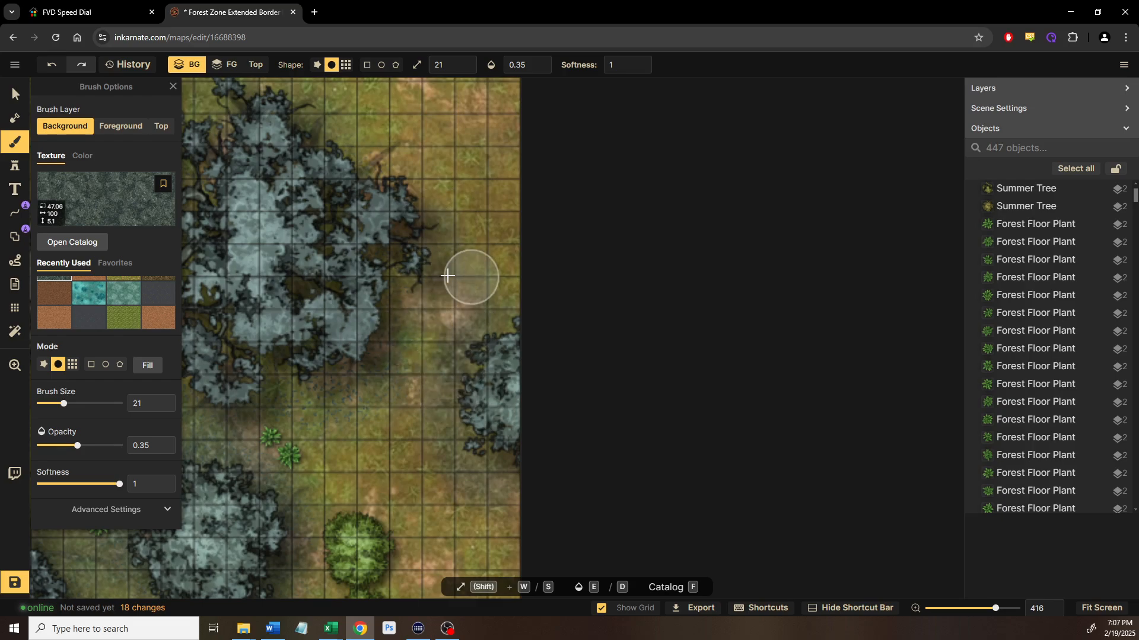
pyautogui.moveTo(451, 276)
pyautogui.mouseDown()
pyautogui.moveTo(415, 190)
pyautogui.moveTo(378, 154)
pyautogui.mouseUp()
pyautogui.moveTo(417, 205)
pyautogui.mouseDown()
pyautogui.moveTo(435, 273)
pyautogui.moveTo(467, 316)
pyautogui.mouseUp()
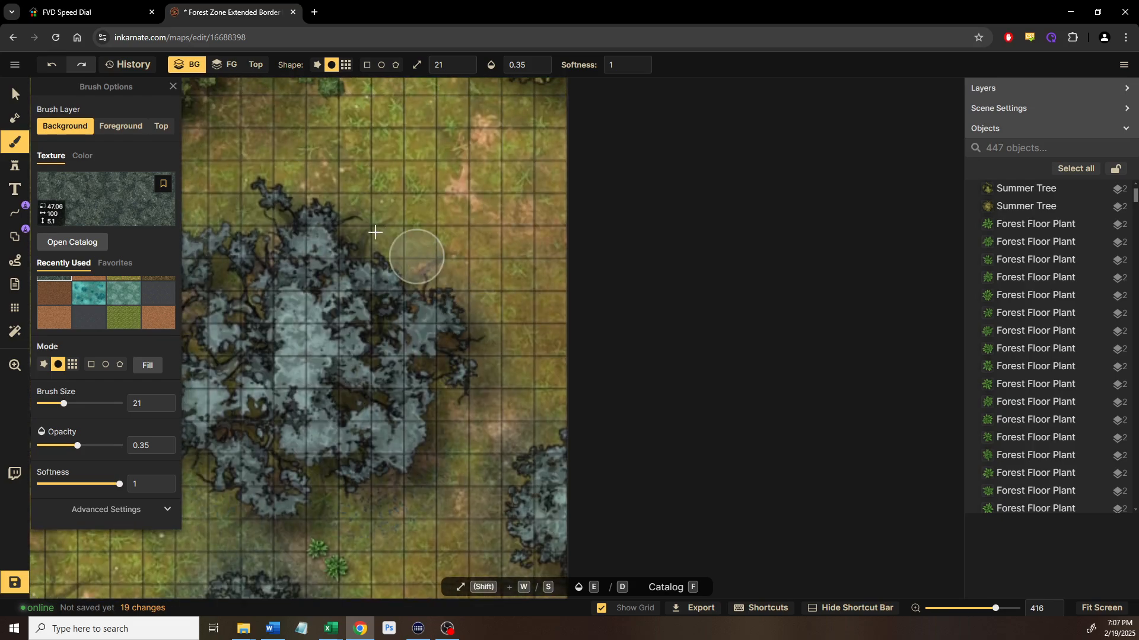
pyautogui.moveTo(439, 265)
pyautogui.mouseDown()
pyautogui.moveTo(427, 242)
pyautogui.moveTo(500, 376)
pyautogui.moveTo(472, 313)
pyautogui.moveTo(538, 386)
pyautogui.moveTo(473, 490)
pyautogui.moveTo(479, 528)
pyautogui.moveTo(507, 439)
pyautogui.moveTo(559, 380)
pyautogui.moveTo(509, 341)
pyautogui.moveTo(574, 393)
pyautogui.moveTo(528, 354)
pyautogui.mouseUp()
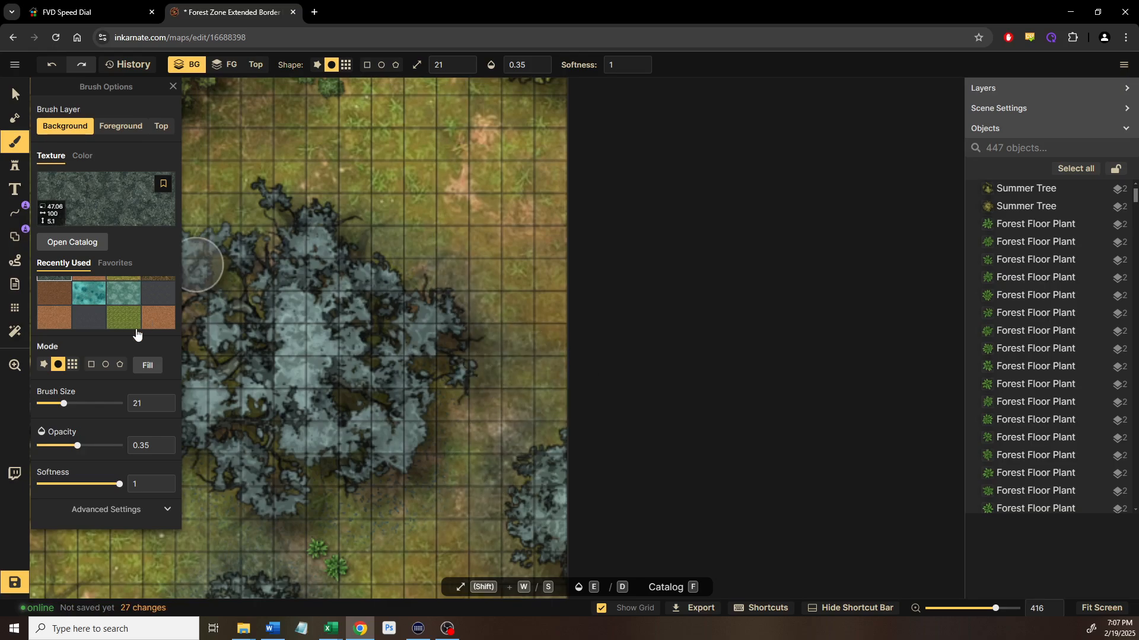
# Add faint dark grey shading around the tree's right side
pyautogui.click(89, 317)
pyautogui.scroll(-2, 523, 305)
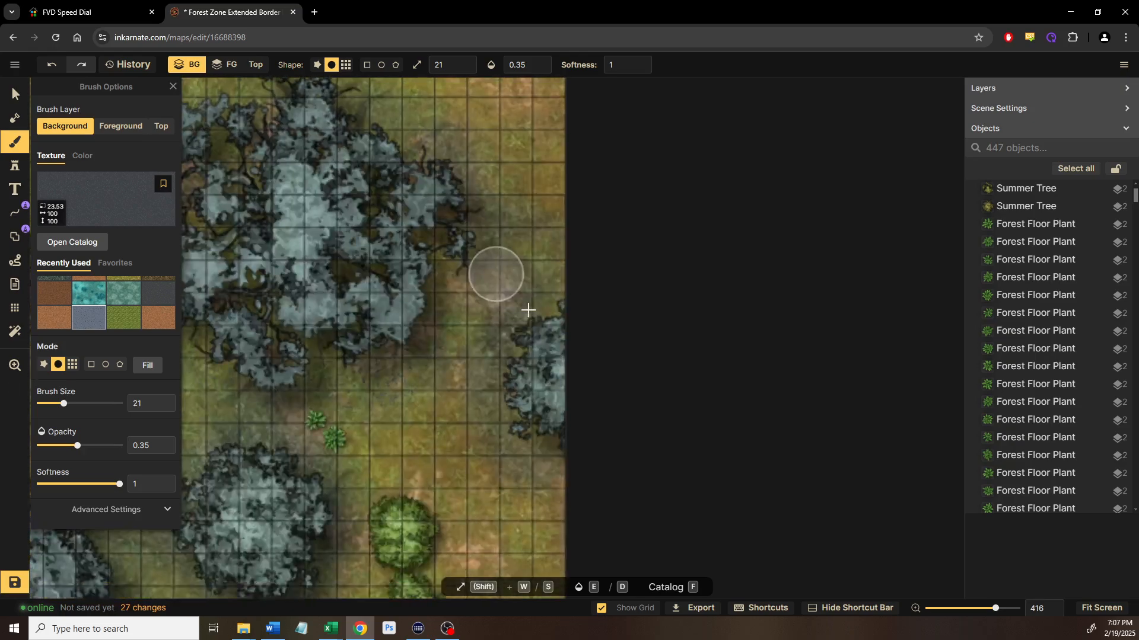
pyautogui.moveTo(503, 298)
pyautogui.mouseDown()
pyautogui.moveTo(476, 354)
pyautogui.moveTo(484, 428)
pyautogui.moveTo(493, 319)
pyautogui.moveTo(511, 294)
pyautogui.moveTo(466, 367)
pyautogui.moveTo(468, 399)
pyautogui.mouseUp()
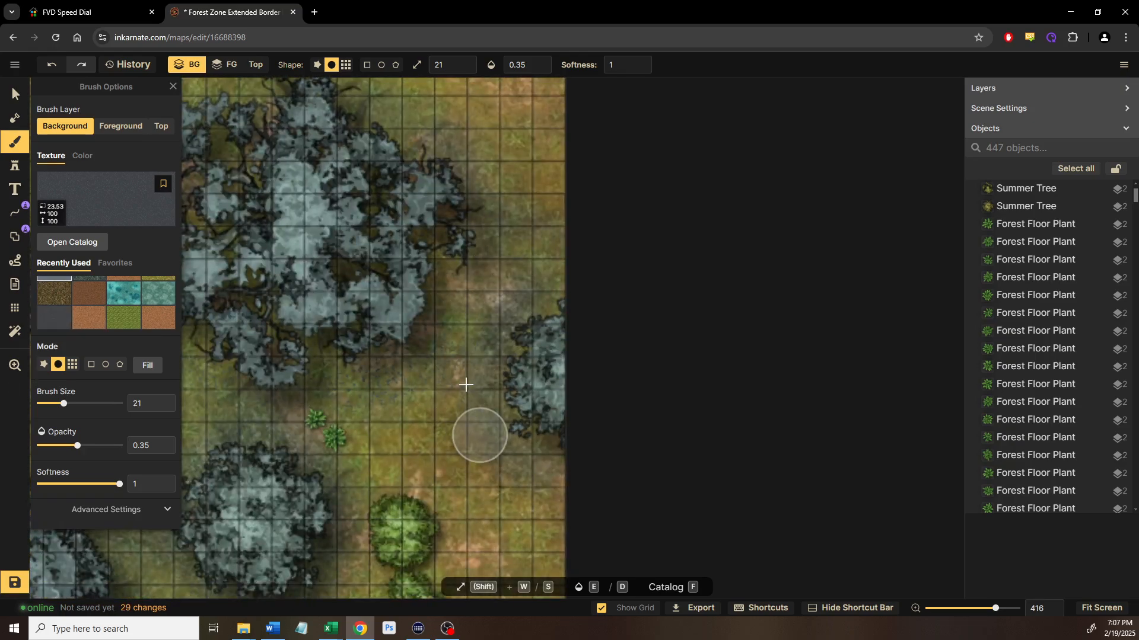
pyautogui.moveTo(513, 284); pyautogui.dragTo(487, 395)
pyautogui.moveTo(399, 243)
pyautogui.mouseDown()
pyautogui.moveTo(456, 298)
pyautogui.moveTo(468, 396)
pyautogui.mouseUp()
pyautogui.moveTo(464, 360); pyautogui.dragTo(460, 407)
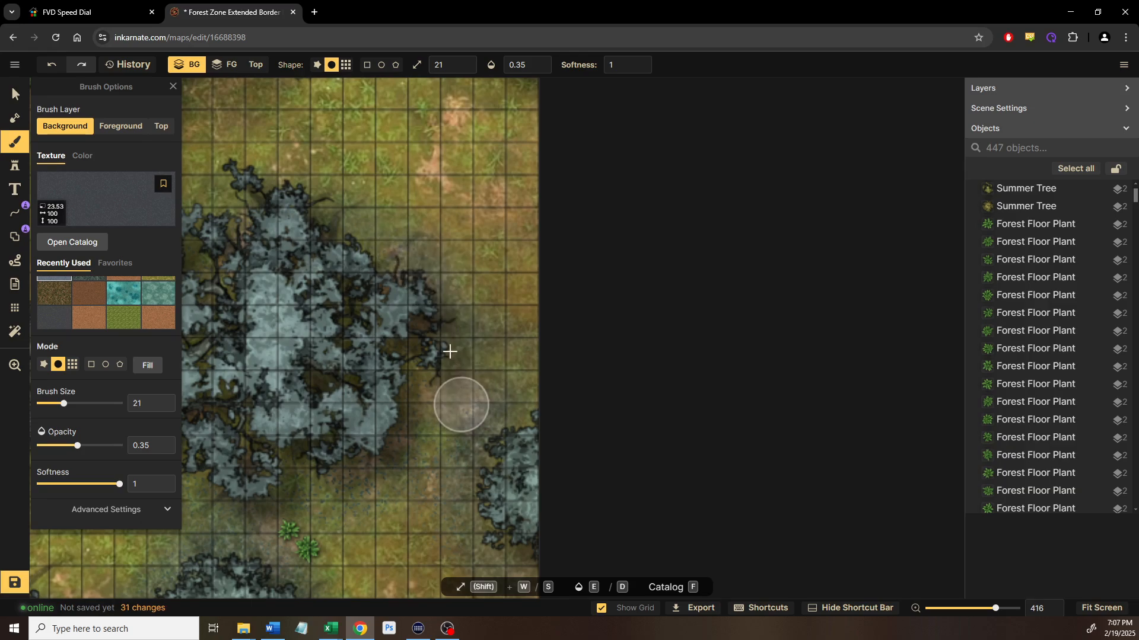
pyautogui.moveTo(374, 247); pyautogui.dragTo(427, 378)
pyautogui.moveTo(420, 427)
pyautogui.mouseDown()
pyautogui.moveTo(419, 447)
pyautogui.moveTo(451, 367)
pyautogui.mouseUp()
pyautogui.moveTo(446, 449)
pyautogui.mouseDown()
pyautogui.moveTo(462, 406)
pyautogui.moveTo(470, 271)
pyautogui.moveTo(473, 444)
pyautogui.mouseUp()
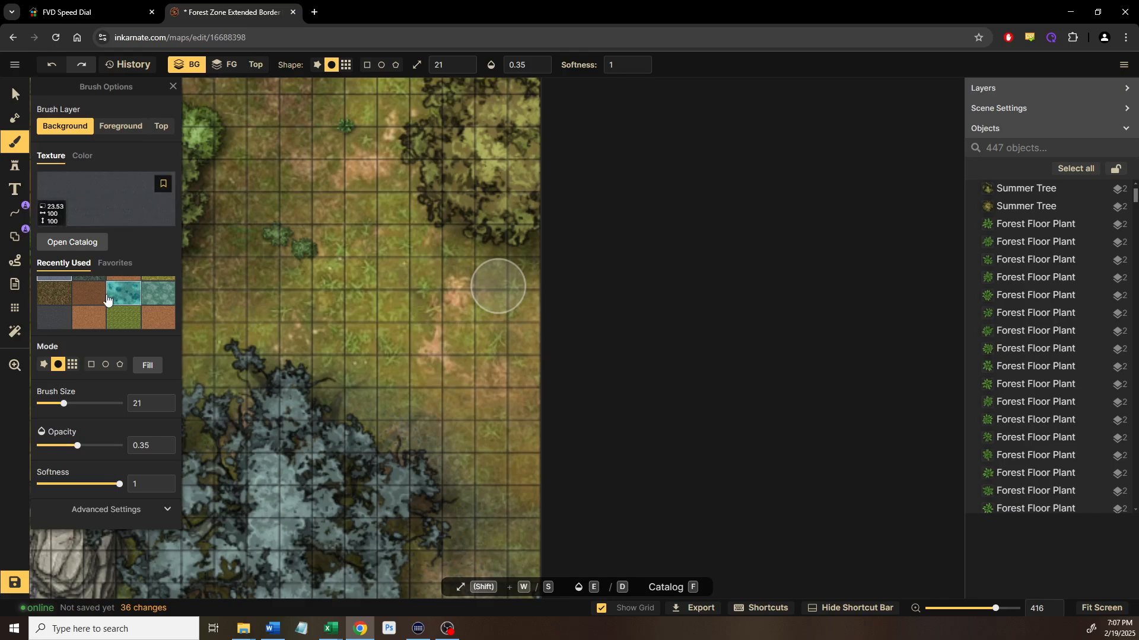
# Paint faint brown forest-floor texture over the open ground beside the trees
pyautogui.scroll(1, 108, 301)
pyautogui.click(62, 310)
pyautogui.moveTo(475, 218)
pyautogui.mouseDown()
pyautogui.moveTo(499, 362)
pyautogui.moveTo(480, 380)
pyautogui.moveTo(429, 336)
pyautogui.moveTo(403, 249)
pyautogui.moveTo(427, 206)
pyautogui.moveTo(386, 285)
pyautogui.moveTo(410, 365)
pyautogui.moveTo(454, 379)
pyautogui.mouseUp()
pyautogui.moveTo(414, 257)
pyautogui.mouseDown()
pyautogui.moveTo(424, 310)
pyautogui.moveTo(478, 198)
pyautogui.moveTo(533, 191)
pyautogui.moveTo(414, 266)
pyautogui.moveTo(439, 353)
pyautogui.moveTo(553, 404)
pyautogui.moveTo(529, 413)
pyautogui.moveTo(430, 377)
pyautogui.moveTo(416, 346)
pyautogui.moveTo(470, 402)
pyautogui.moveTo(574, 445)
pyautogui.moveTo(575, 431)
pyautogui.moveTo(414, 394)
pyautogui.moveTo(366, 321)
pyautogui.moveTo(394, 332)
pyautogui.moveTo(478, 430)
pyautogui.moveTo(602, 451)
pyautogui.moveTo(622, 427)
pyautogui.moveTo(446, 372)
pyautogui.moveTo(423, 339)
pyautogui.moveTo(429, 254)
pyautogui.moveTo(484, 189)
pyautogui.moveTo(548, 176)
pyautogui.moveTo(563, 189)
pyautogui.moveTo(471, 196)
pyautogui.moveTo(457, 252)
pyautogui.moveTo(475, 435)
pyautogui.mouseUp()
pyautogui.moveTo(453, 293); pyautogui.dragTo(463, 450)
pyautogui.moveTo(391, 192)
pyautogui.mouseDown()
pyautogui.moveTo(376, 283)
pyautogui.moveTo(391, 117)
pyautogui.mouseUp()
pyautogui.moveTo(390, 115)
pyautogui.mouseDown()
pyautogui.moveTo(474, 222)
pyautogui.moveTo(534, 248)
pyautogui.moveTo(468, 236)
pyautogui.moveTo(382, 169)
pyautogui.moveTo(386, 152)
pyautogui.moveTo(373, 281)
pyautogui.moveTo(395, 175)
pyautogui.moveTo(490, 249)
pyautogui.moveTo(559, 256)
pyautogui.moveTo(354, 137)
pyautogui.moveTo(377, 161)
pyautogui.moveTo(345, 152)
pyautogui.moveTo(382, 149)
pyautogui.moveTo(477, 209)
pyautogui.moveTo(579, 242)
pyautogui.moveTo(573, 179)
pyautogui.moveTo(500, 232)
pyautogui.moveTo(416, 217)
pyautogui.moveTo(558, 230)
pyautogui.moveTo(424, 230)
pyautogui.moveTo(463, 251)
pyautogui.mouseUp()
pyautogui.moveTo(556, 248); pyautogui.dragTo(534, 338)
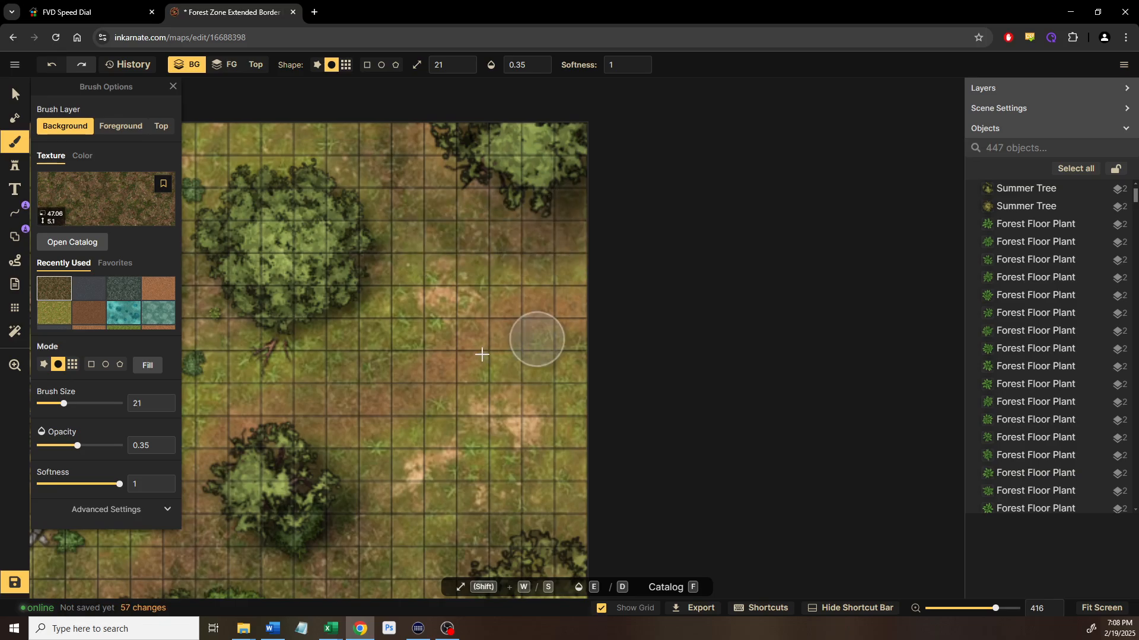
pyautogui.scroll(-4, 406, 324)
# Undo four stray strokes and dab forest-floor texture onto open ground near the right edge
pyautogui.hotkey('ctrl', 'z')
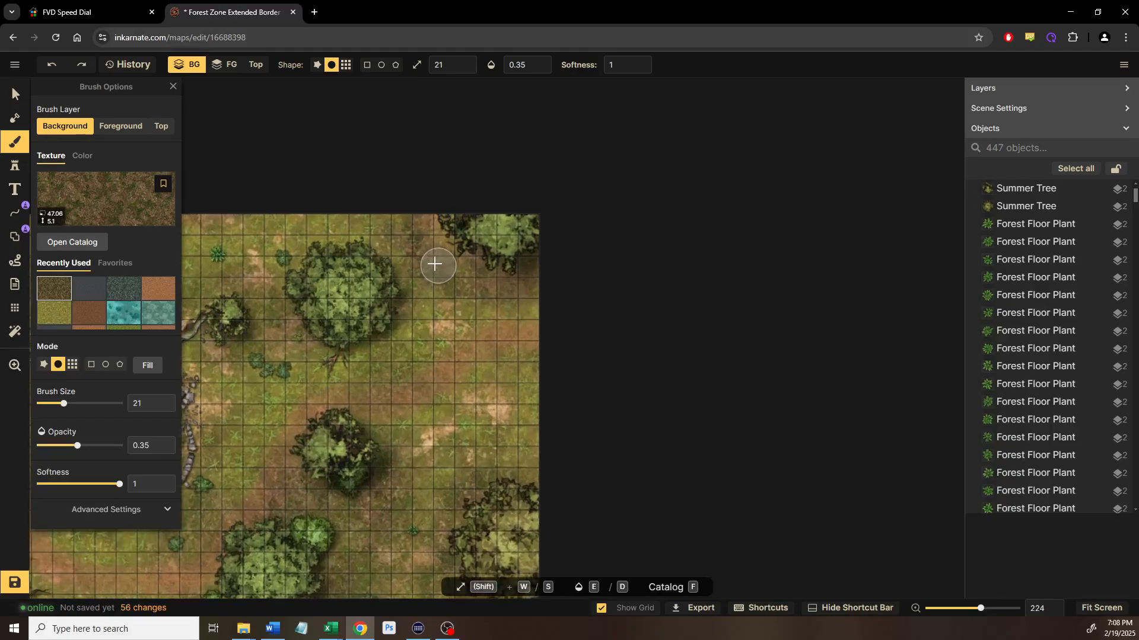
pyautogui.hotkey('ctrl', 'z')
pyautogui.scroll(1, 438, 261)
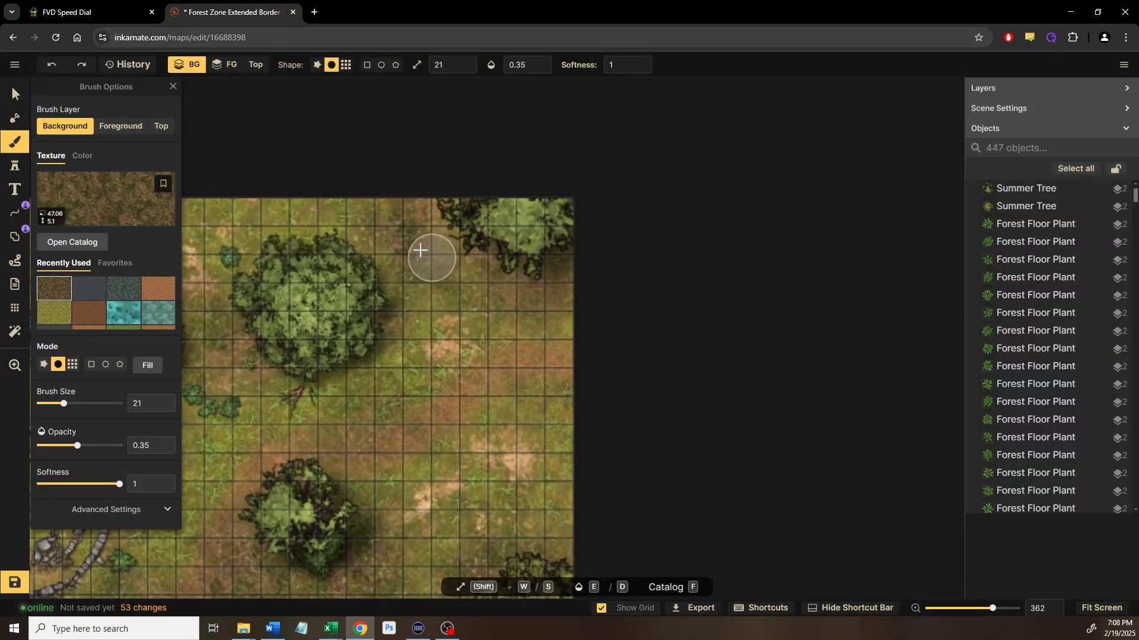
pyautogui.hotkey('ctrl', 'z')
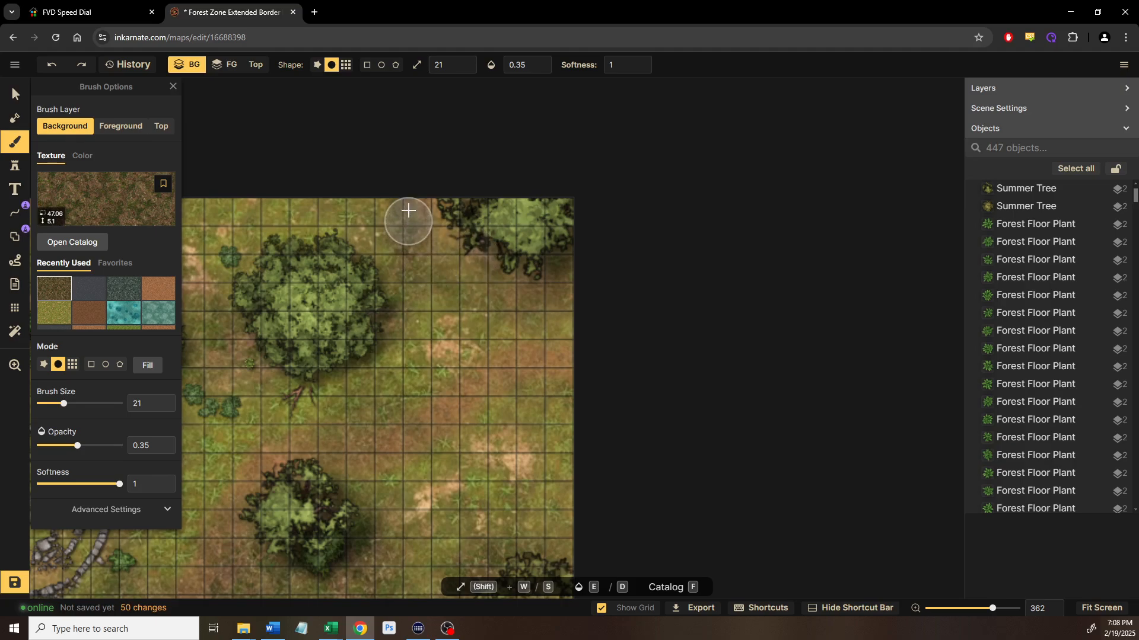
pyautogui.hotkey('ctrl', 'z')
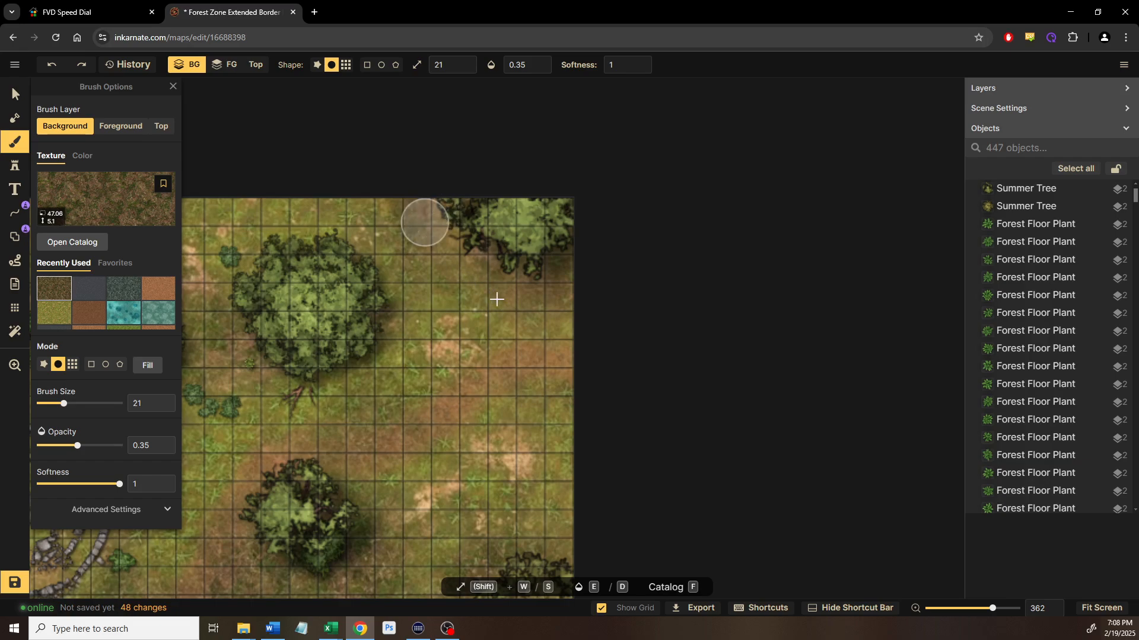
pyautogui.click(547, 311)
pyautogui.click(471, 318)
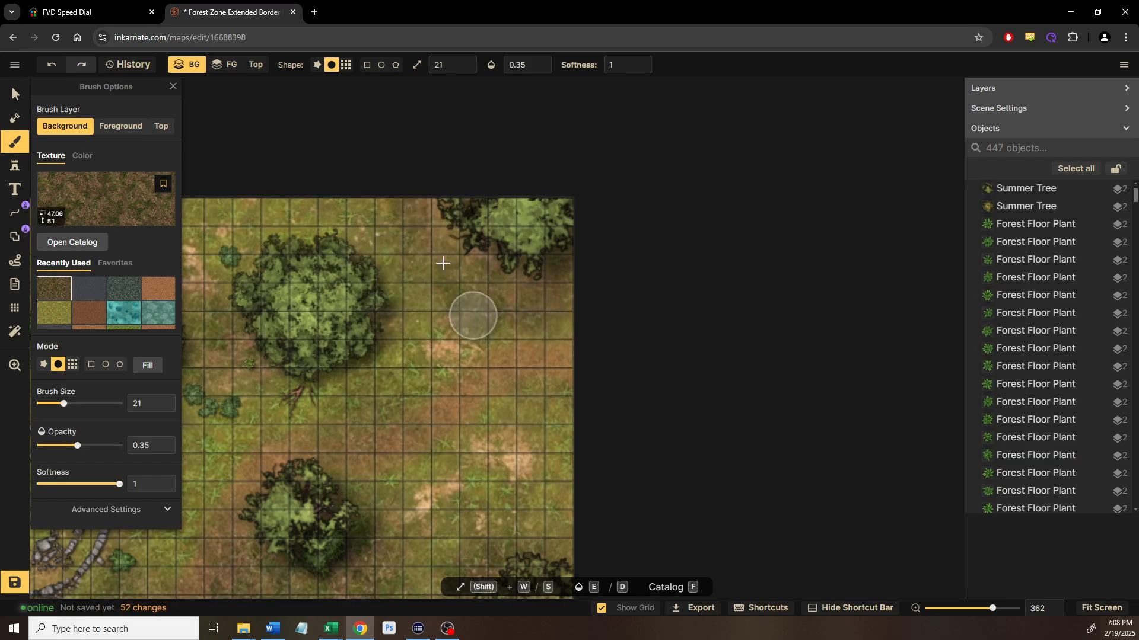
pyautogui.moveTo(464, 300); pyautogui.dragTo(440, 235)
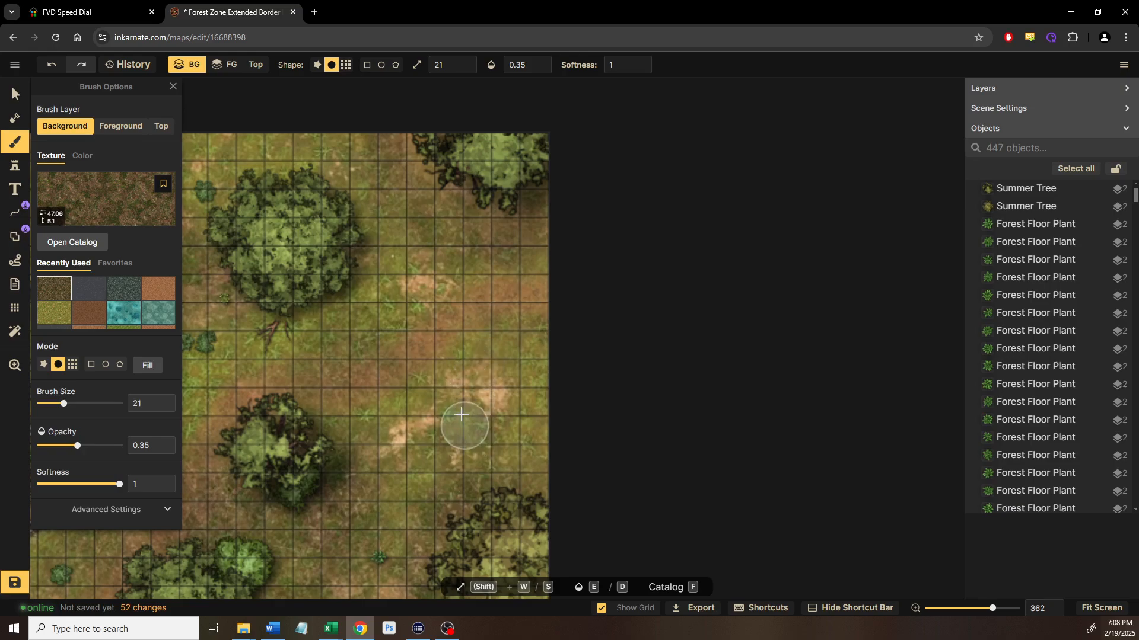
pyautogui.click(518, 356)
# Darken the pinkish bare ground patches with dabs, then return to the Select tool
pyautogui.click(526, 430)
pyautogui.click(560, 427)
pyautogui.click(499, 413)
pyautogui.click(500, 409)
pyautogui.click(505, 381)
pyautogui.click(534, 367)
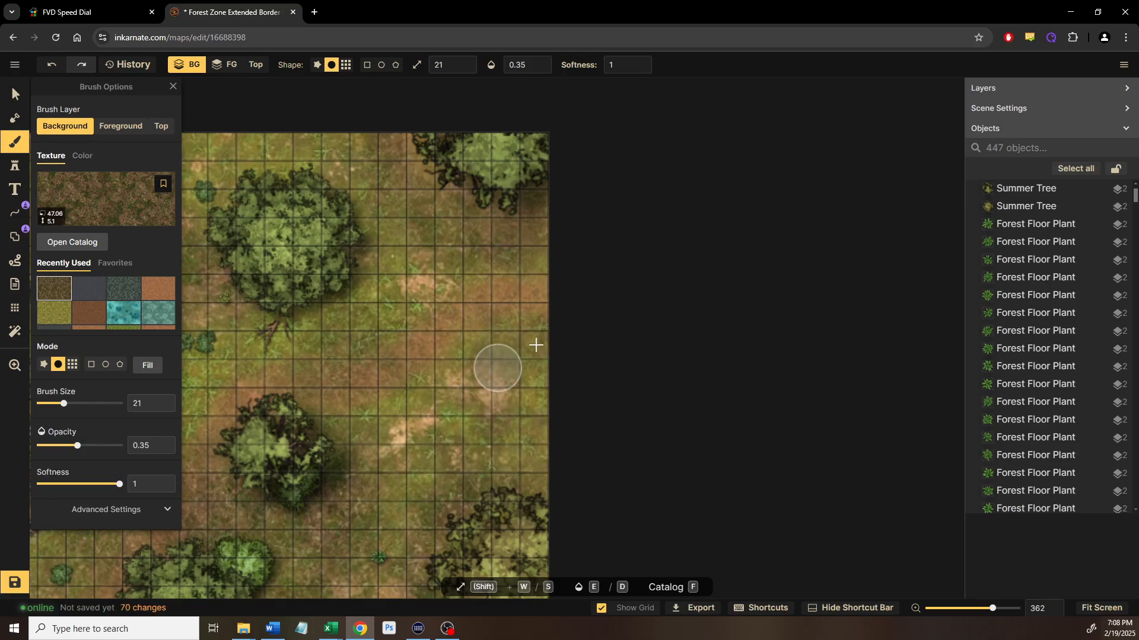
pyautogui.click(450, 450)
pyautogui.click(452, 448)
pyautogui.scroll(-5, 456, 370)
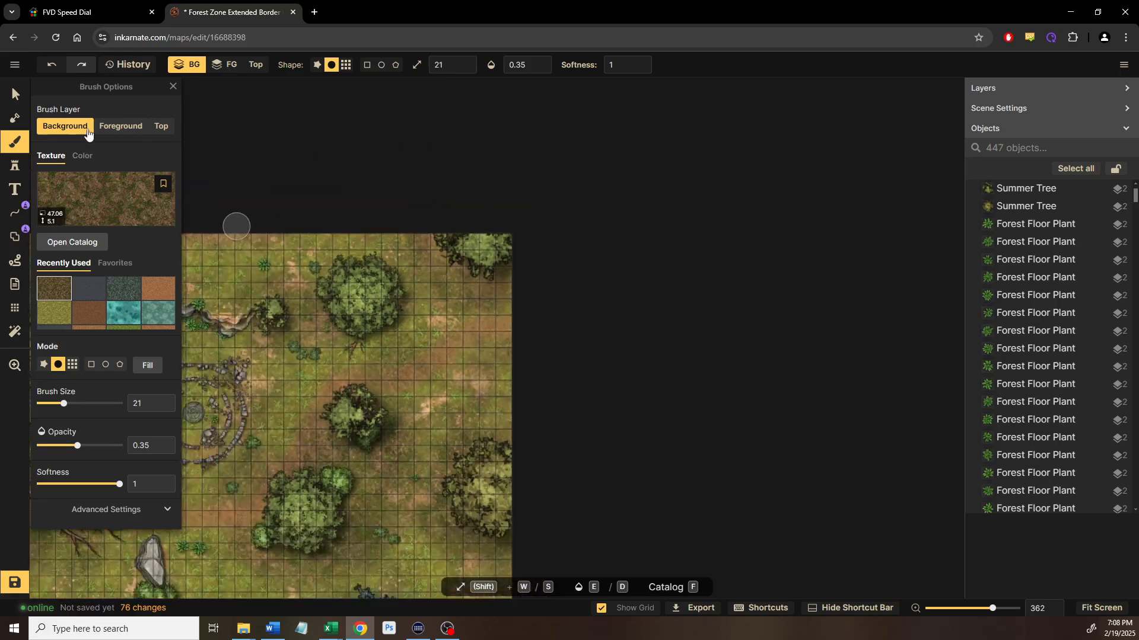
pyautogui.click(14, 94)
# Pick a bush stamp and place four bushes on the open ground right of the tree
pyautogui.scroll(4, 317, 332)
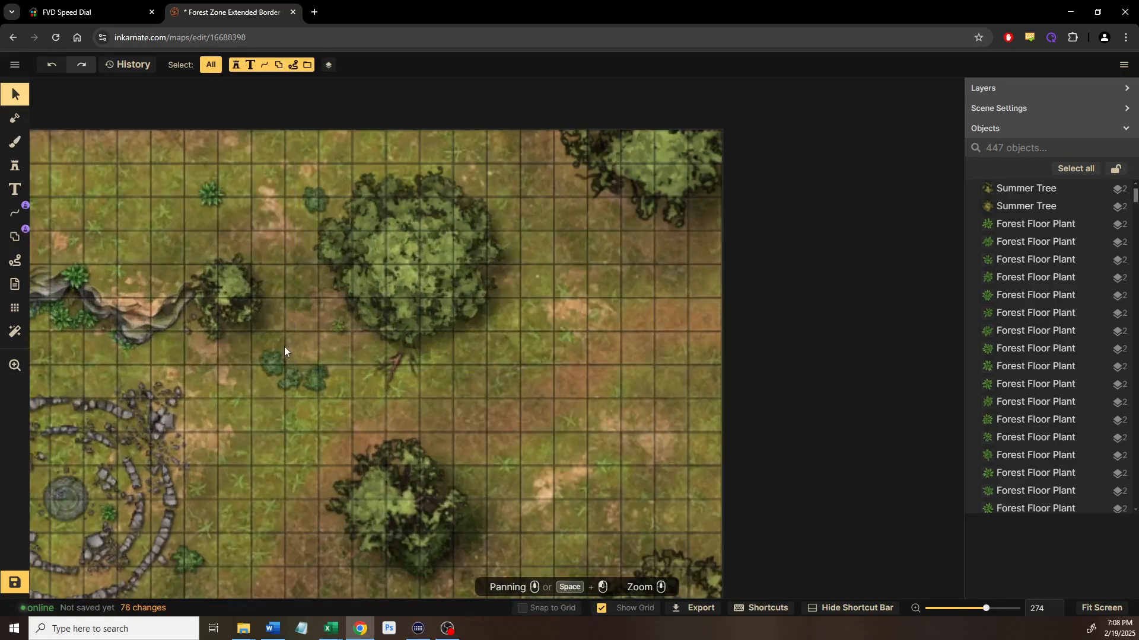
pyautogui.click(266, 367)
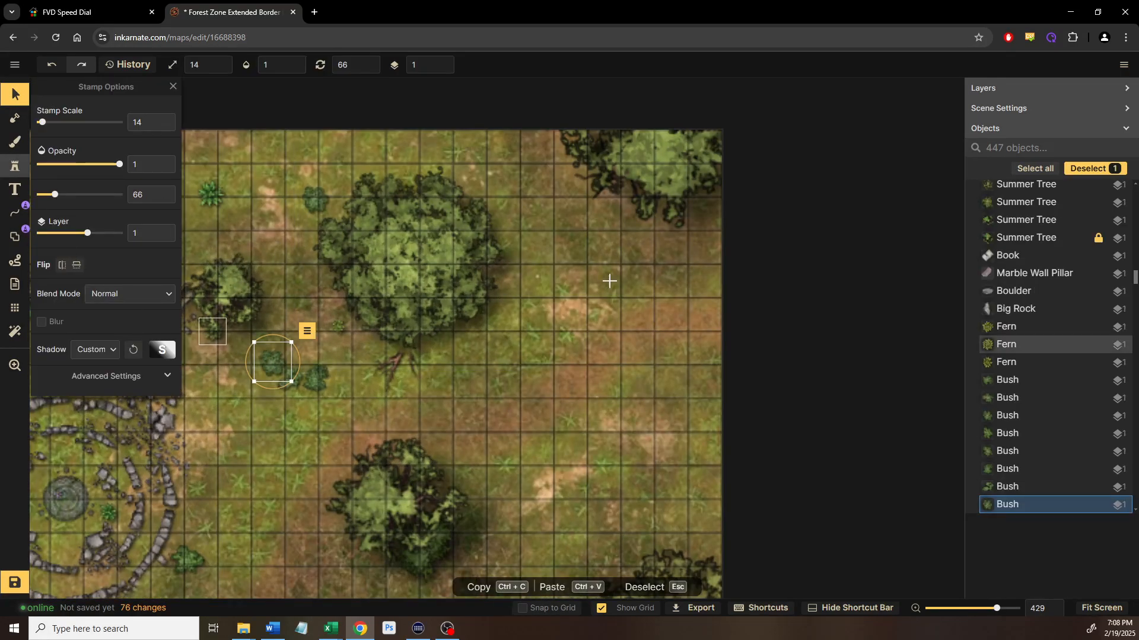
pyautogui.scroll(5, 609, 281)
pyautogui.moveTo(603, 287); pyautogui.dragTo(549, 407)
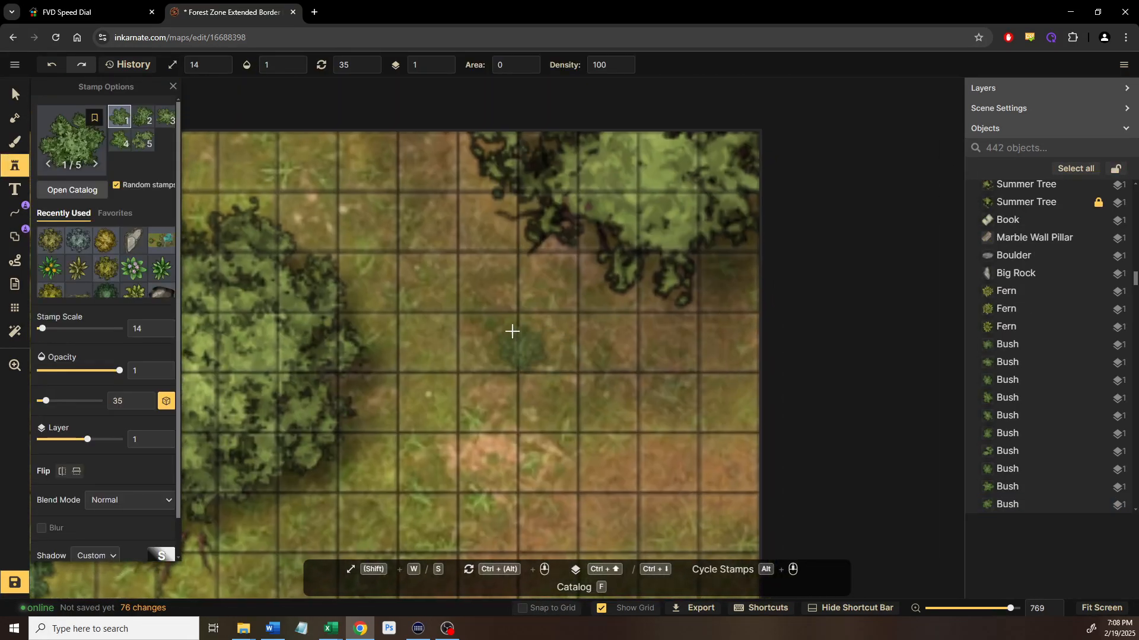
pyautogui.click(543, 324)
pyautogui.click(708, 329)
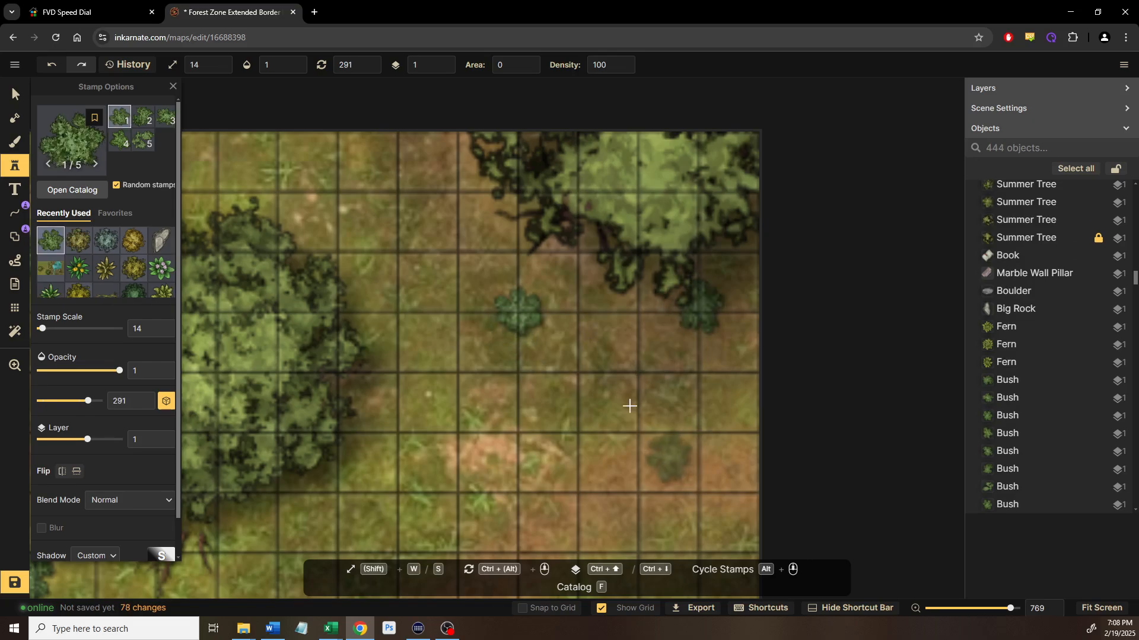
pyautogui.scroll(2, 582, 392)
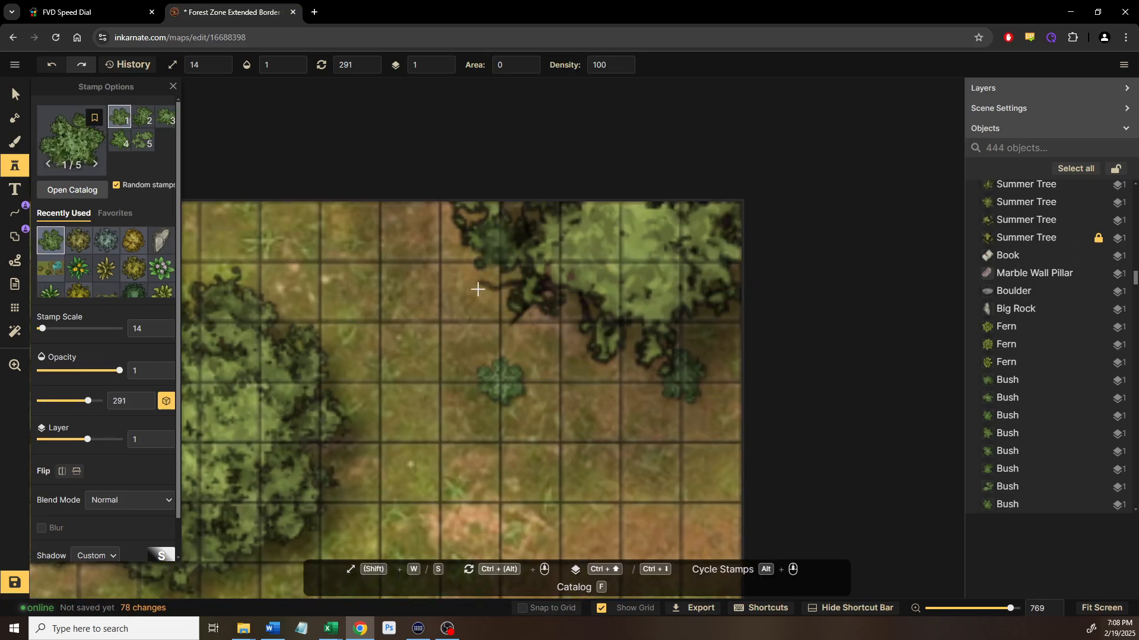
pyautogui.click(564, 413)
pyautogui.moveTo(567, 413); pyautogui.dragTo(482, 161)
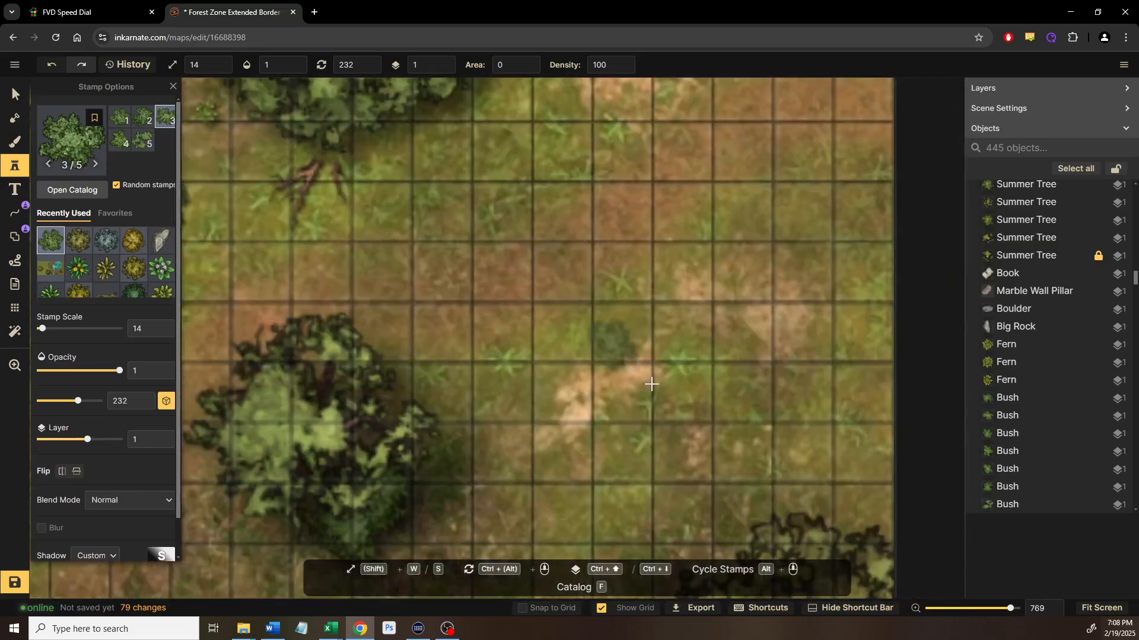
pyautogui.scroll(-2, 652, 384)
pyautogui.click(646, 401)
# Select a forest floor plant near the stone circle area with the Select tool
pyautogui.moveTo(346, 231); pyautogui.dragTo(671, 394)
pyautogui.moveTo(583, 321); pyautogui.dragTo(733, 370)
pyautogui.moveTo(596, 345); pyautogui.dragTo(733, 274)
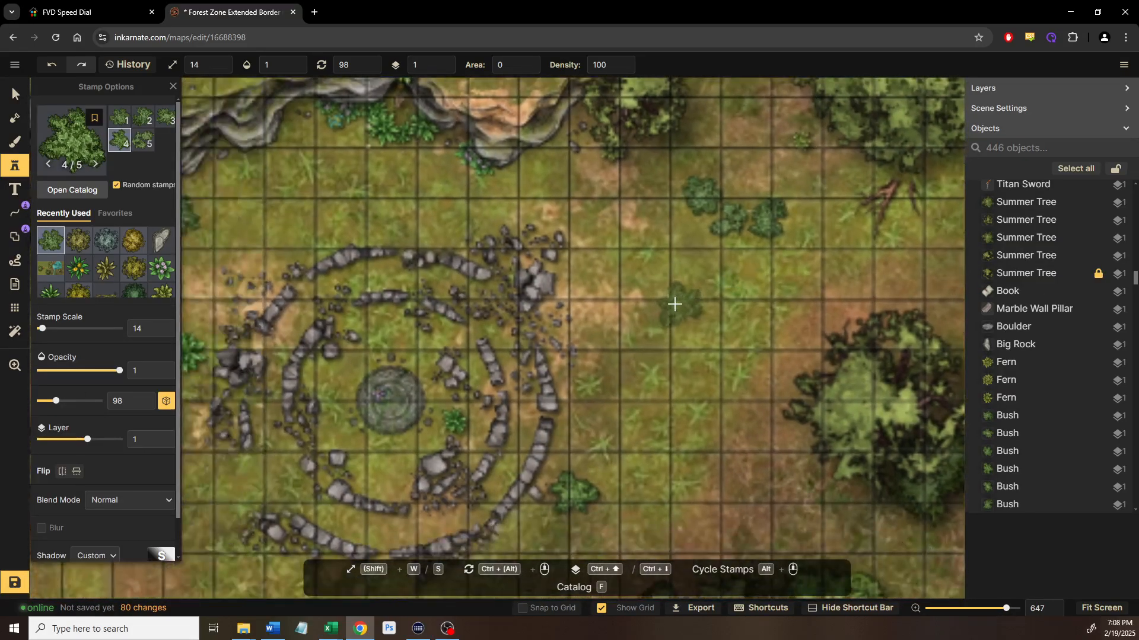
pyautogui.moveTo(675, 303); pyautogui.dragTo(692, 400)
pyautogui.click(18, 95)
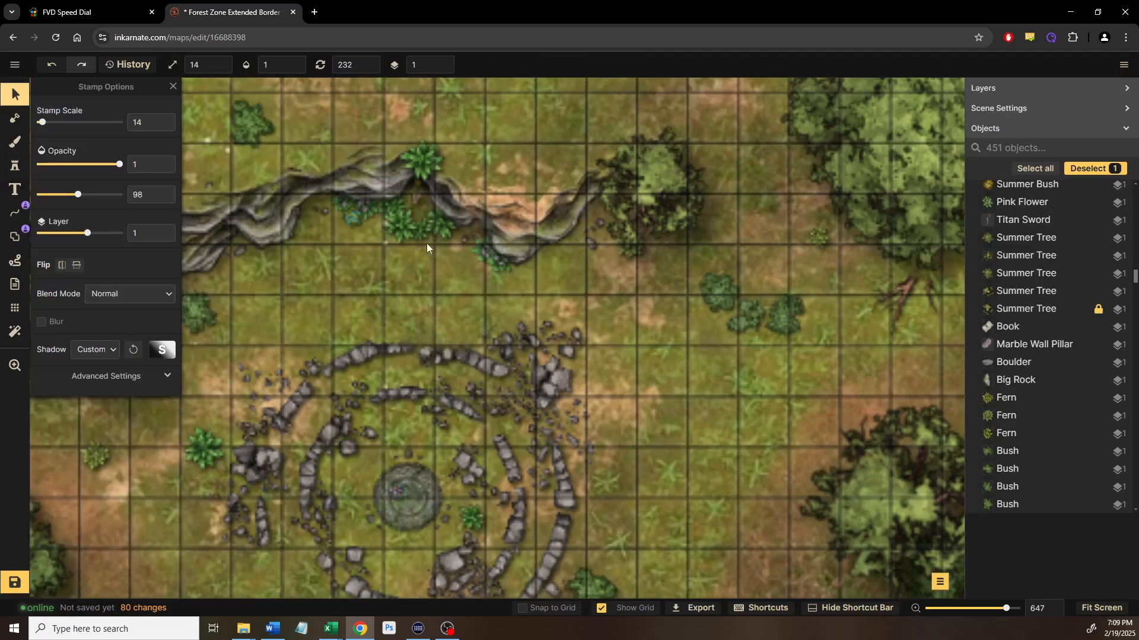
pyautogui.click(398, 225)
# Place fern and plant stamps on open ground, near the tree edge and on the lower terrain
pyautogui.moveTo(653, 258); pyautogui.dragTo(162, 310)
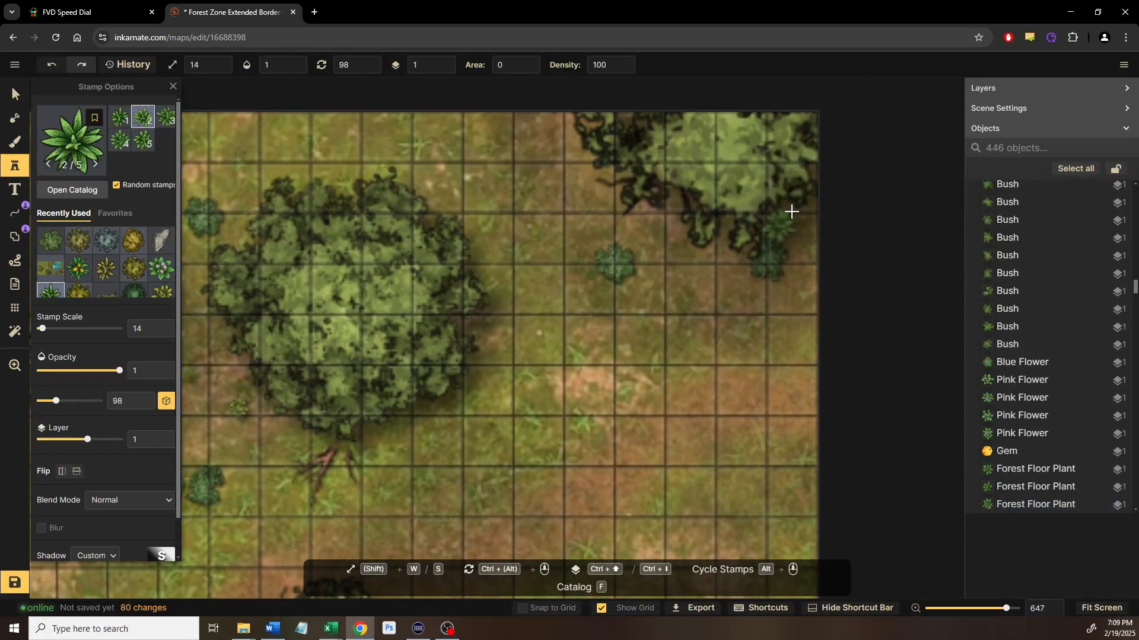
pyautogui.click(782, 403)
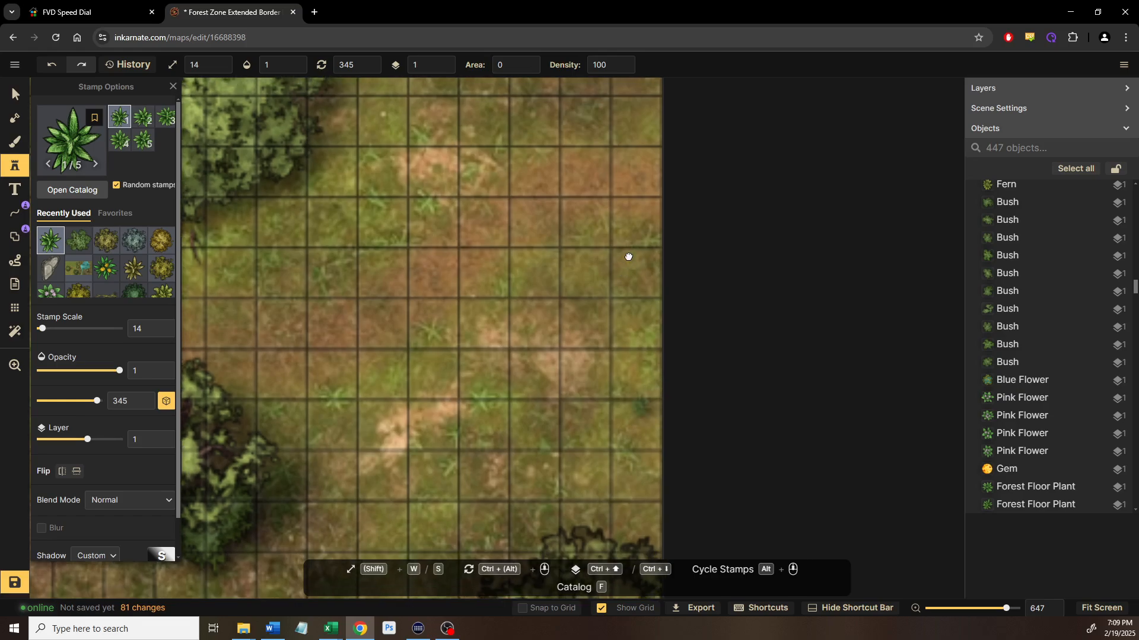
pyautogui.click(621, 338)
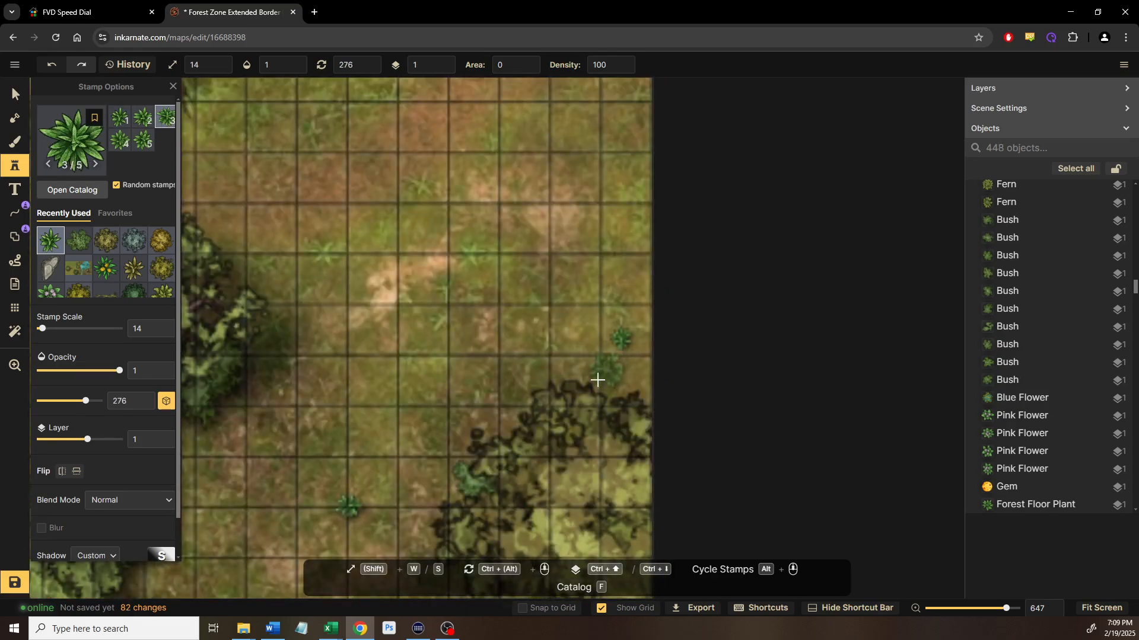
pyautogui.click(602, 374)
pyautogui.scroll(-5, 539, 439)
pyautogui.moveTo(587, 240); pyautogui.dragTo(595, 199)
pyautogui.moveTo(579, 366); pyautogui.dragTo(579, 220)
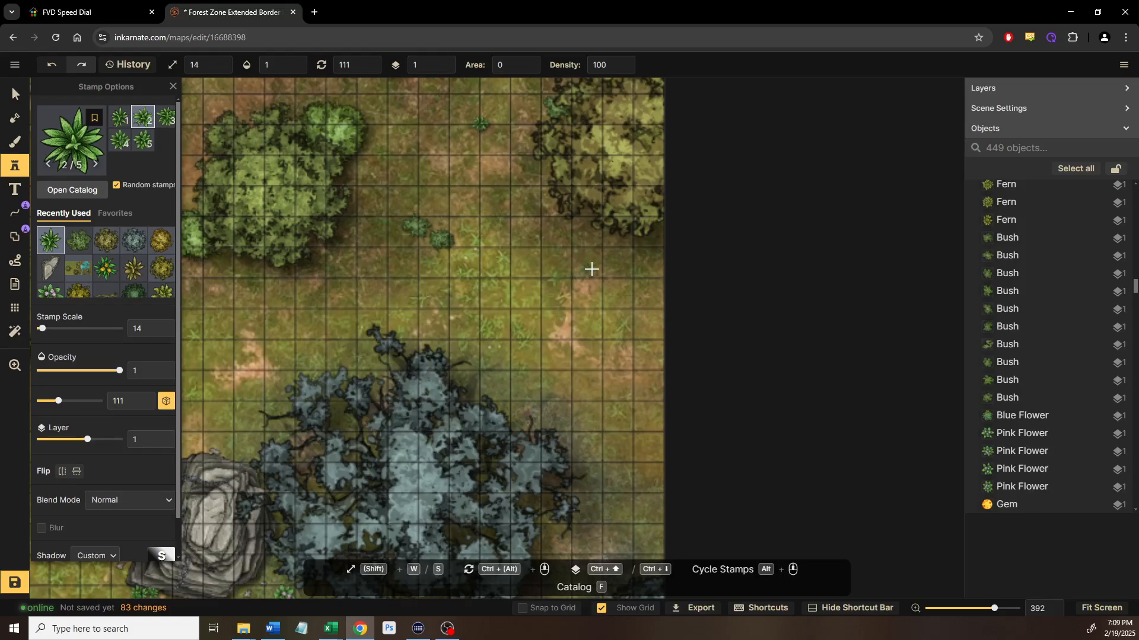
pyautogui.click(591, 269)
# Select the newly placed plant stamp to check it
pyautogui.moveTo(612, 359); pyautogui.dragTo(505, 215)
pyautogui.moveTo(471, 309); pyautogui.dragTo(754, 187)
pyautogui.moveTo(629, 261); pyautogui.dragTo(682, 296)
pyautogui.click(15, 93)
pyautogui.click(515, 363)
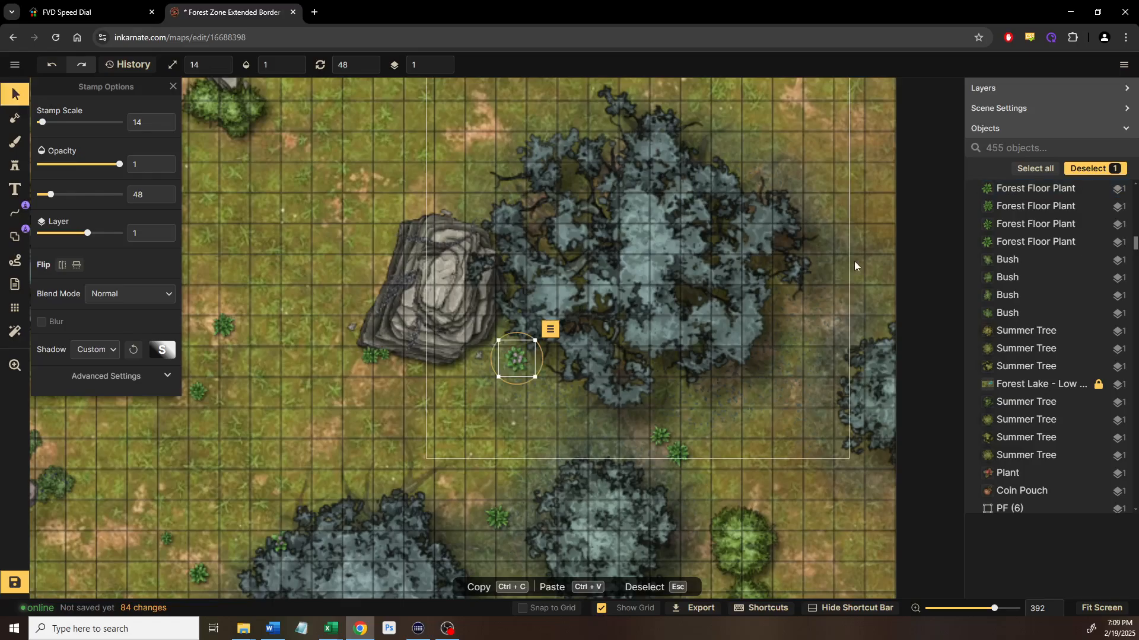
# Place a Pink Flower stamp on the ground
pyautogui.moveTo(854, 266); pyautogui.dragTo(623, 409)
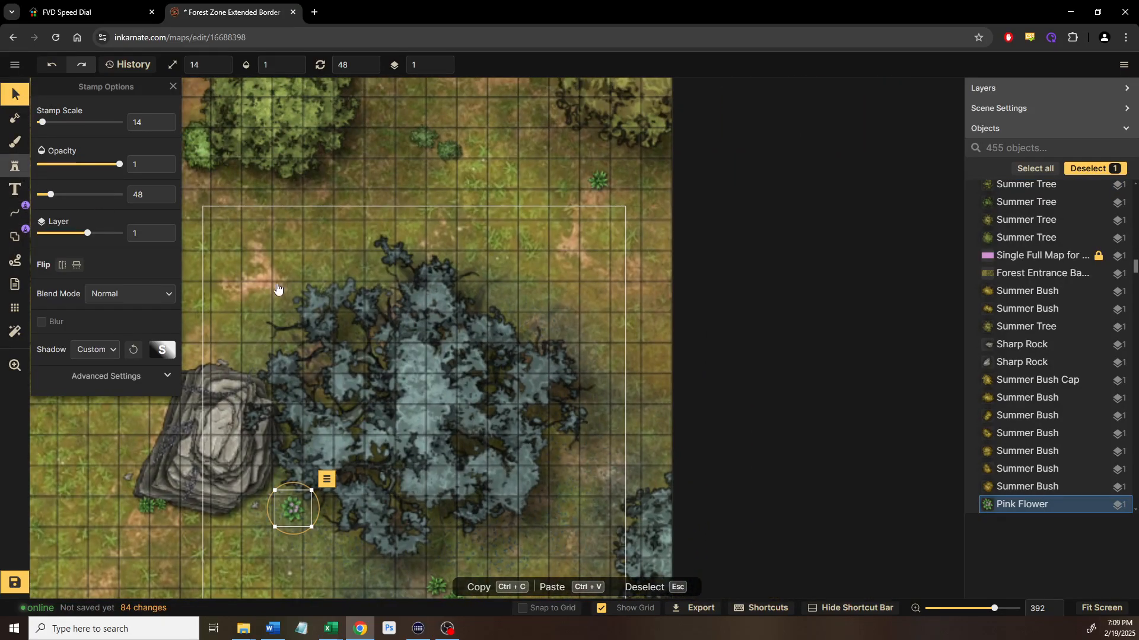
pyautogui.click(14, 166)
pyautogui.click(621, 361)
# Select the bush below the grey rock to read its scale of 47
pyautogui.scroll(-3, 504, 466)
pyautogui.scroll(-6, 562, 368)
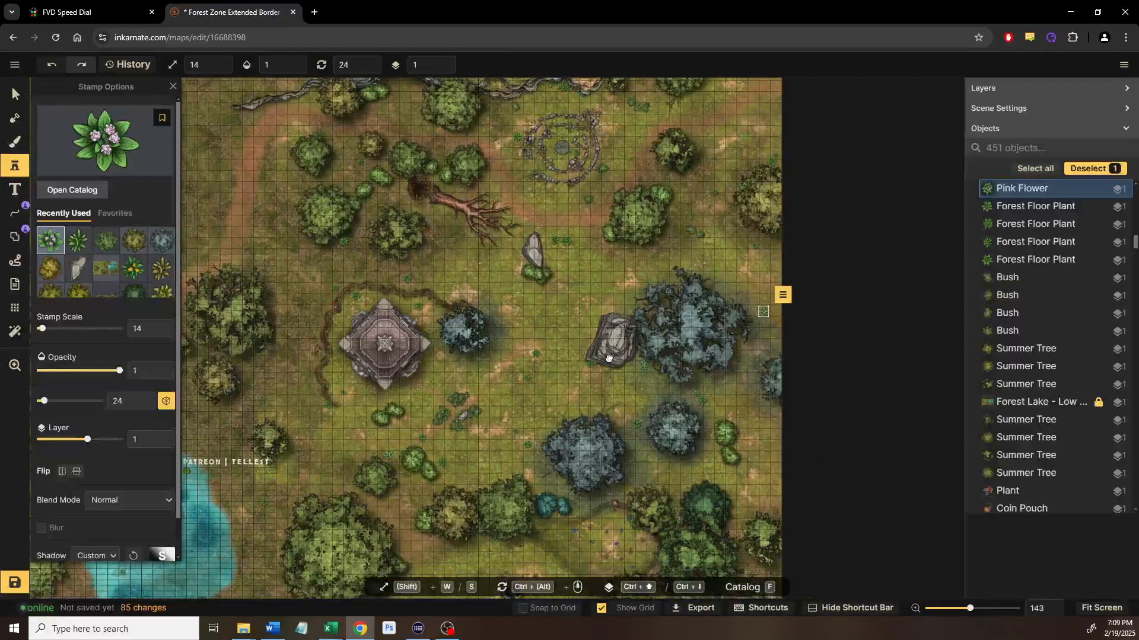
pyautogui.scroll(-3, 597, 358)
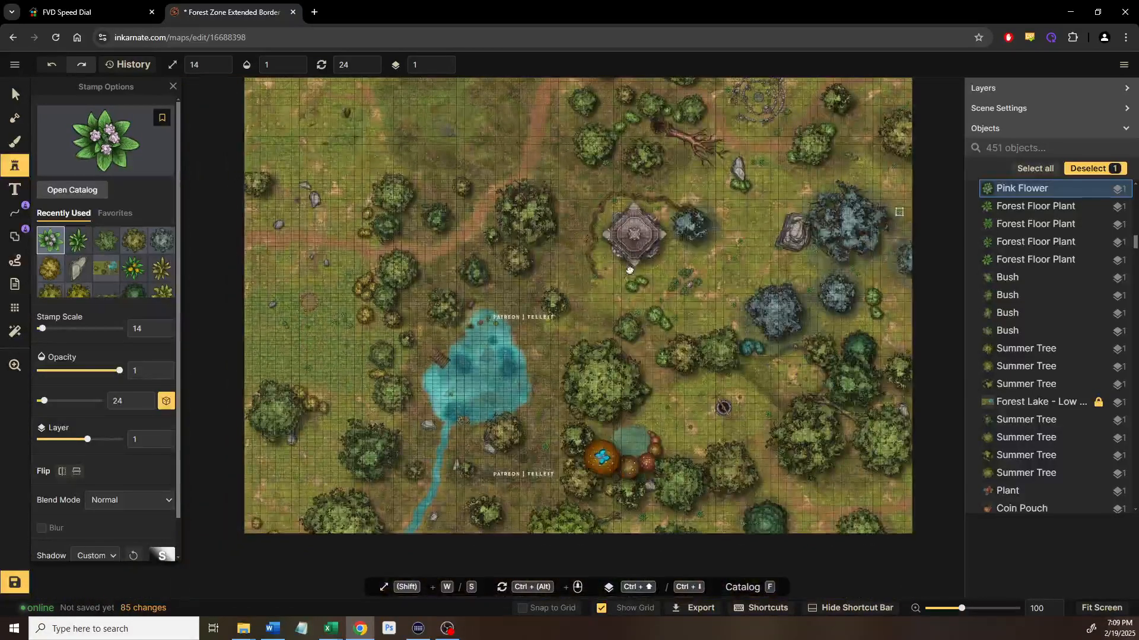
pyautogui.moveTo(629, 270); pyautogui.dragTo(534, 286)
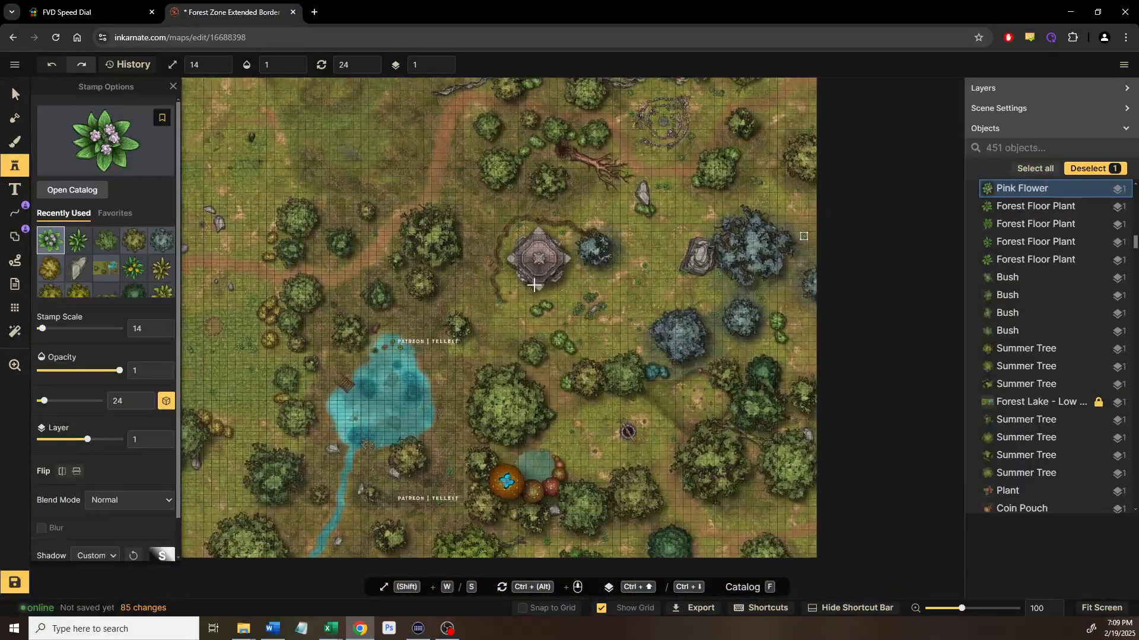
pyautogui.scroll(3, 602, 301)
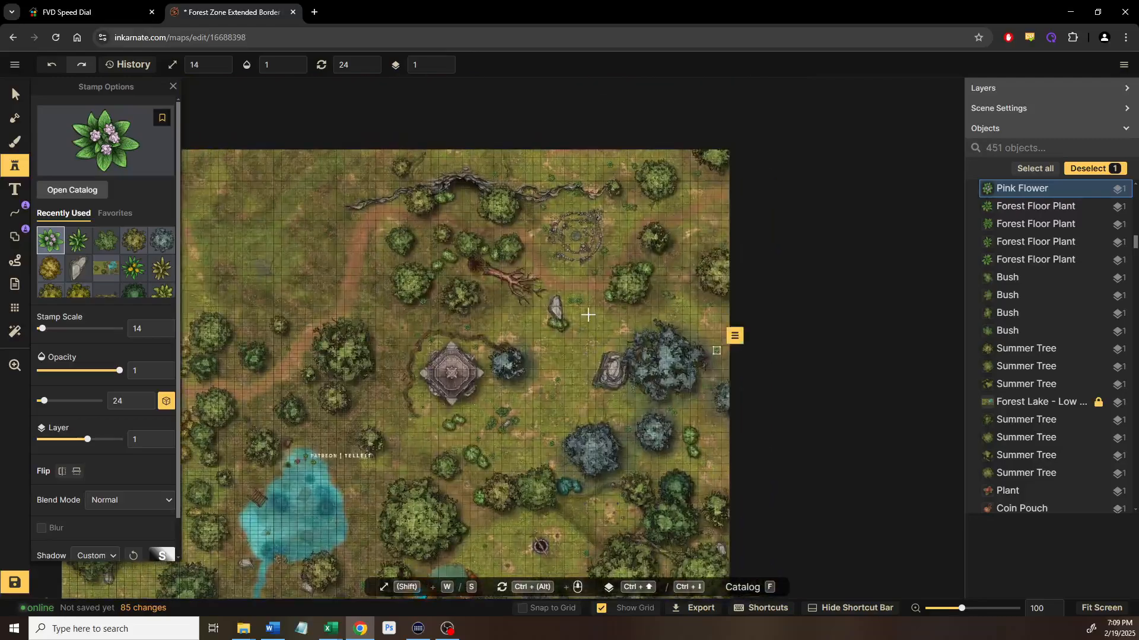
pyautogui.scroll(8, 584, 330)
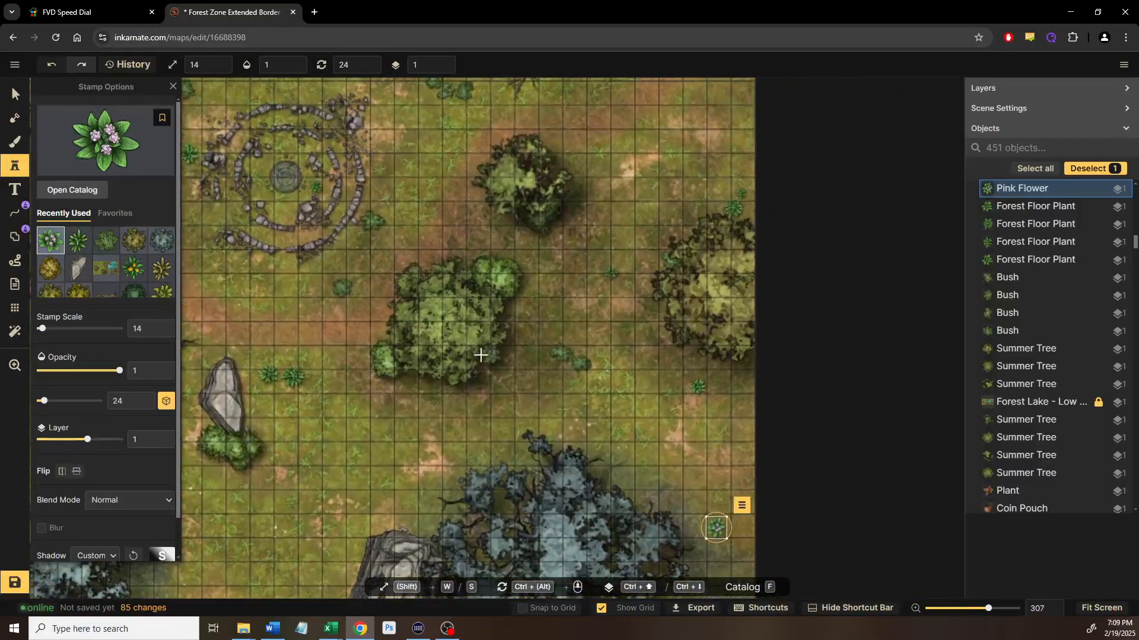
pyautogui.moveTo(481, 355); pyautogui.dragTo(647, 268)
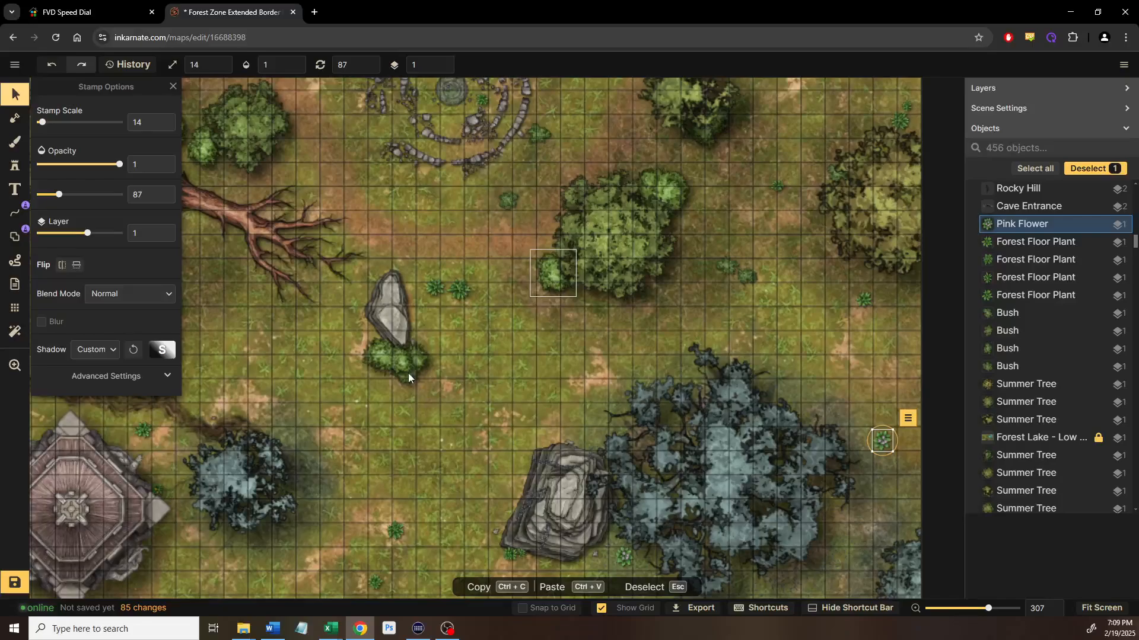
pyautogui.click(364, 358)
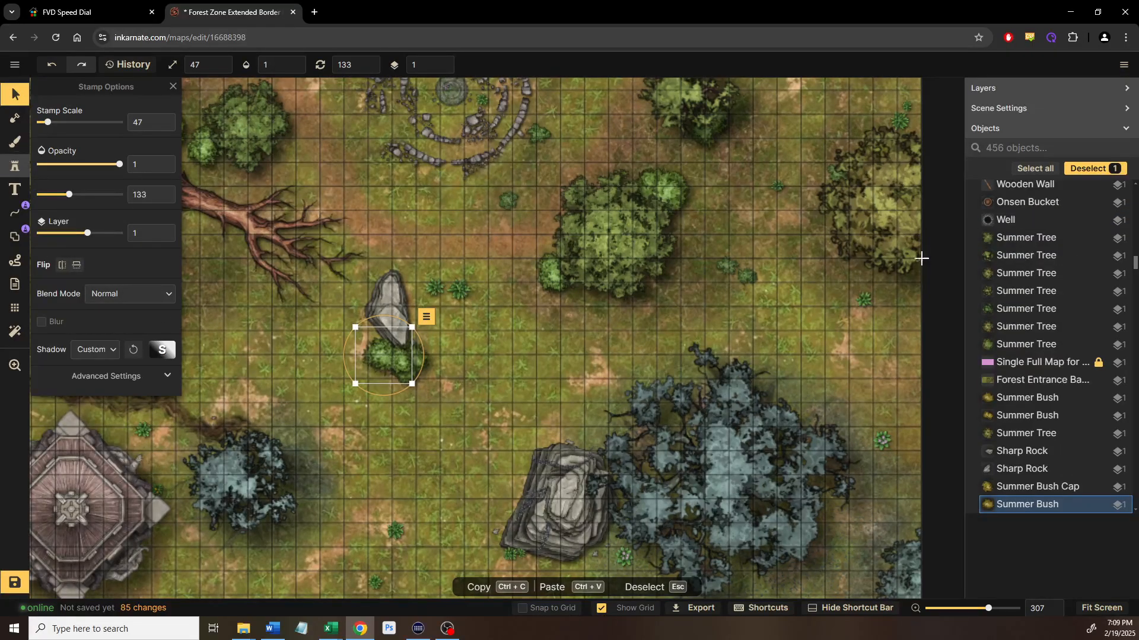
pyautogui.moveTo(922, 255); pyautogui.dragTo(658, 427)
pyautogui.scroll(7, 658, 427)
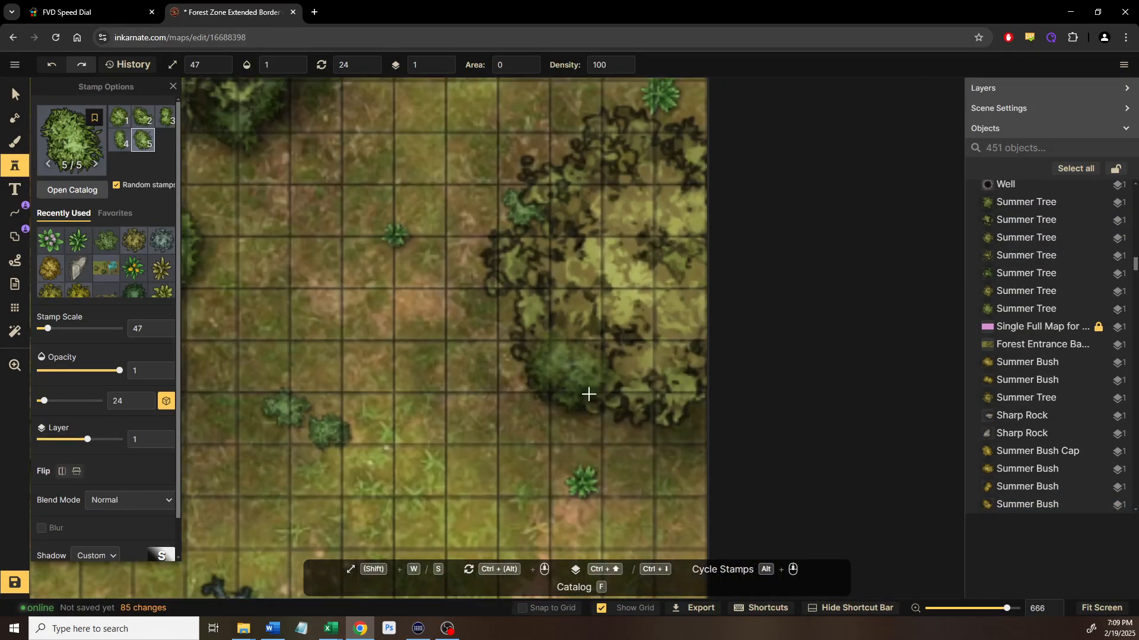
# Place one bush on the grass and another near the map's top-right corner
pyautogui.click(585, 390)
pyautogui.moveTo(513, 396); pyautogui.dragTo(509, 554)
pyautogui.moveTo(544, 338); pyautogui.dragTo(653, 457)
pyautogui.moveTo(641, 315); pyautogui.dragTo(646, 494)
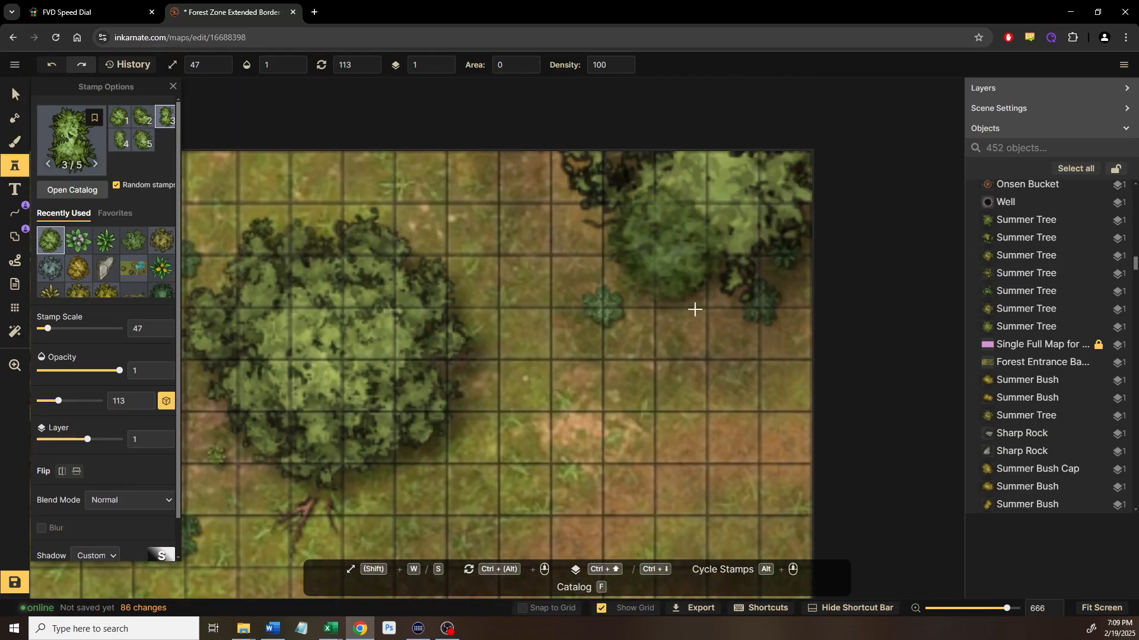
pyautogui.click(664, 248)
# Pan across the top of the map and zoom out to see the whole map
pyautogui.scroll(-4, 683, 409)
pyautogui.moveTo(683, 410); pyautogui.dragTo(897, 296)
pyautogui.moveTo(461, 391); pyautogui.dragTo(793, 331)
pyautogui.moveTo(650, 420); pyautogui.dragTo(700, 266)
pyautogui.moveTo(706, 409); pyautogui.dragTo(870, 265)
pyautogui.moveTo(733, 325); pyautogui.dragTo(816, 304)
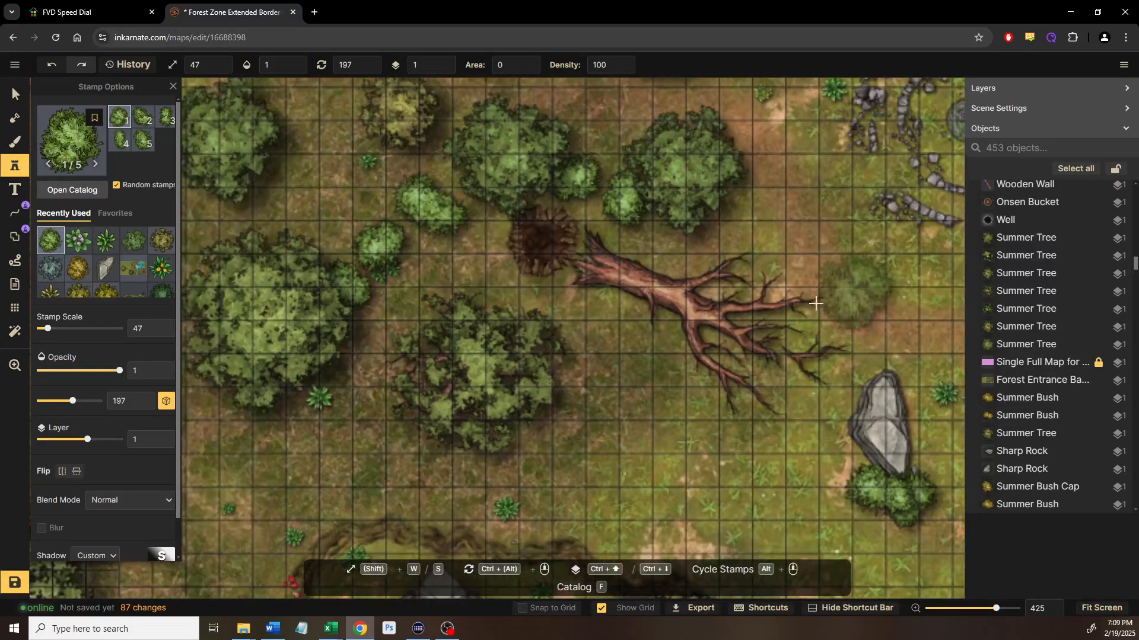
pyautogui.scroll(-9, 710, 330)
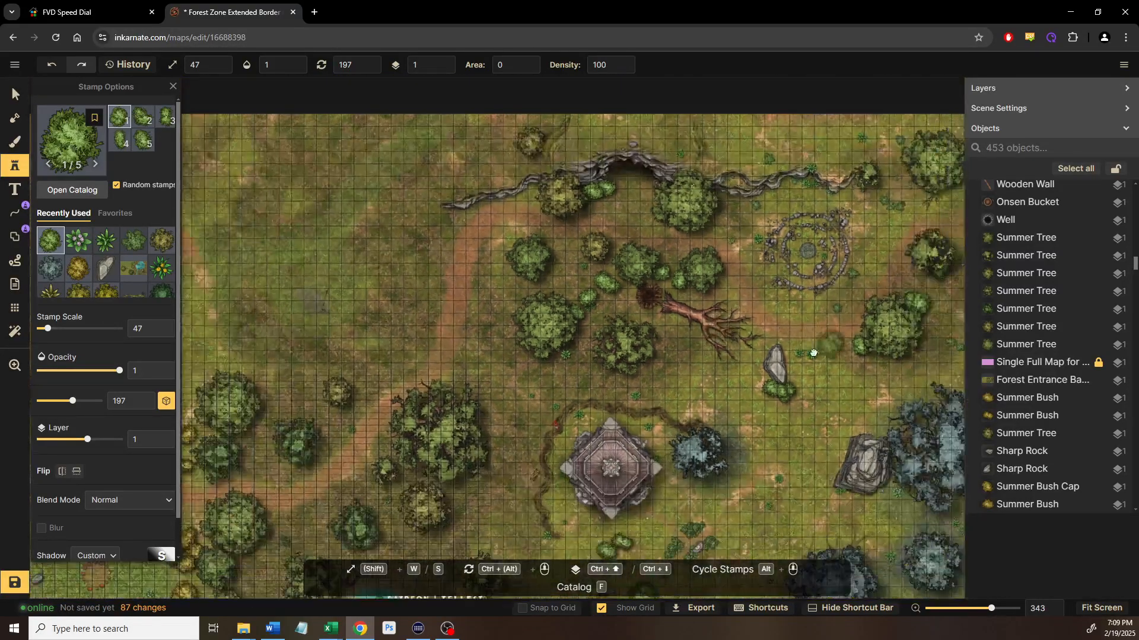
pyautogui.moveTo(813, 350); pyautogui.dragTo(333, 292)
pyautogui.moveTo(405, 311); pyautogui.dragTo(397, 272)
pyautogui.moveTo(479, 341); pyautogui.dragTo(635, 443)
pyautogui.scroll(-4, 634, 440)
pyautogui.scroll(-2, 477, 444)
pyautogui.moveTo(476, 444); pyautogui.dragTo(584, 350)
pyautogui.scroll(-3, 602, 361)
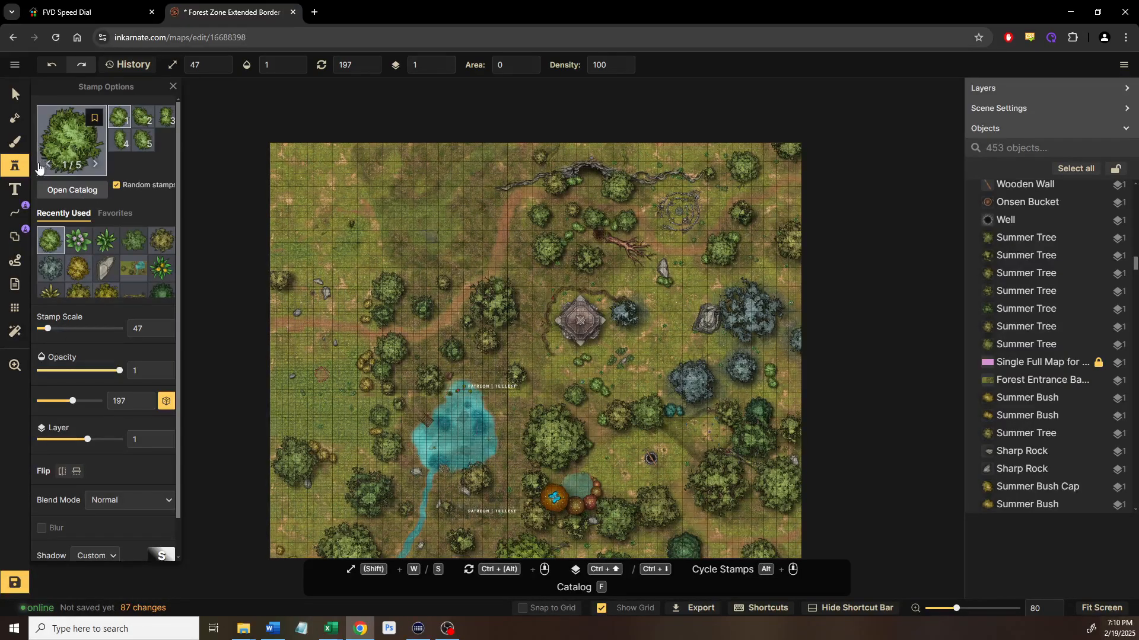
# Open the stamp catalog's personal ME collection to choose the forest battlemap section
pyautogui.click(68, 126)
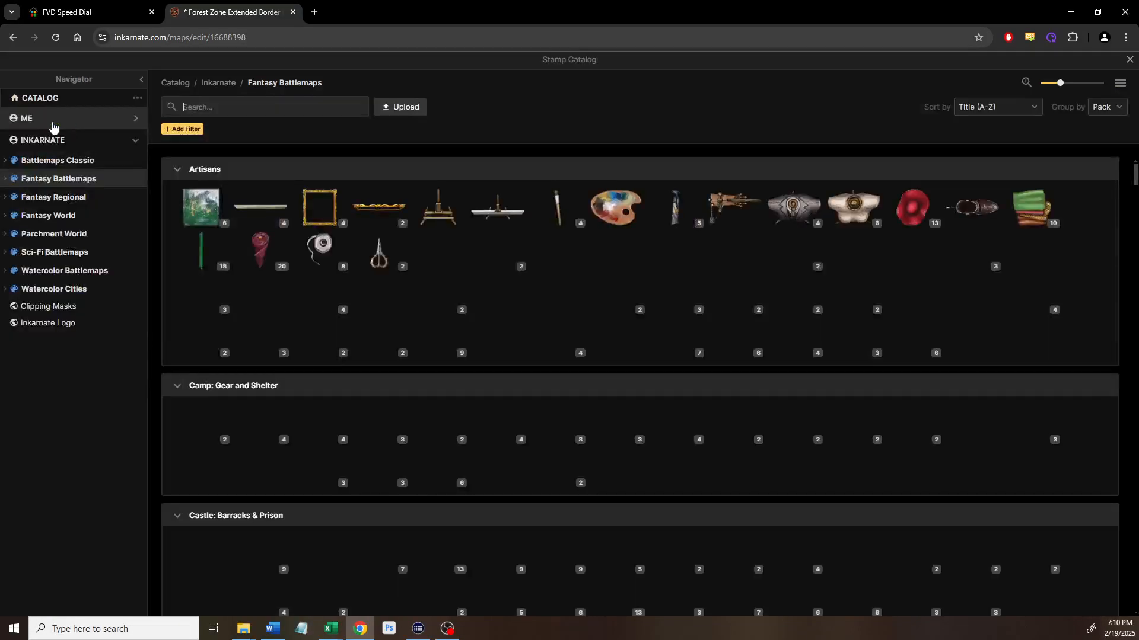
pyautogui.click(21, 118)
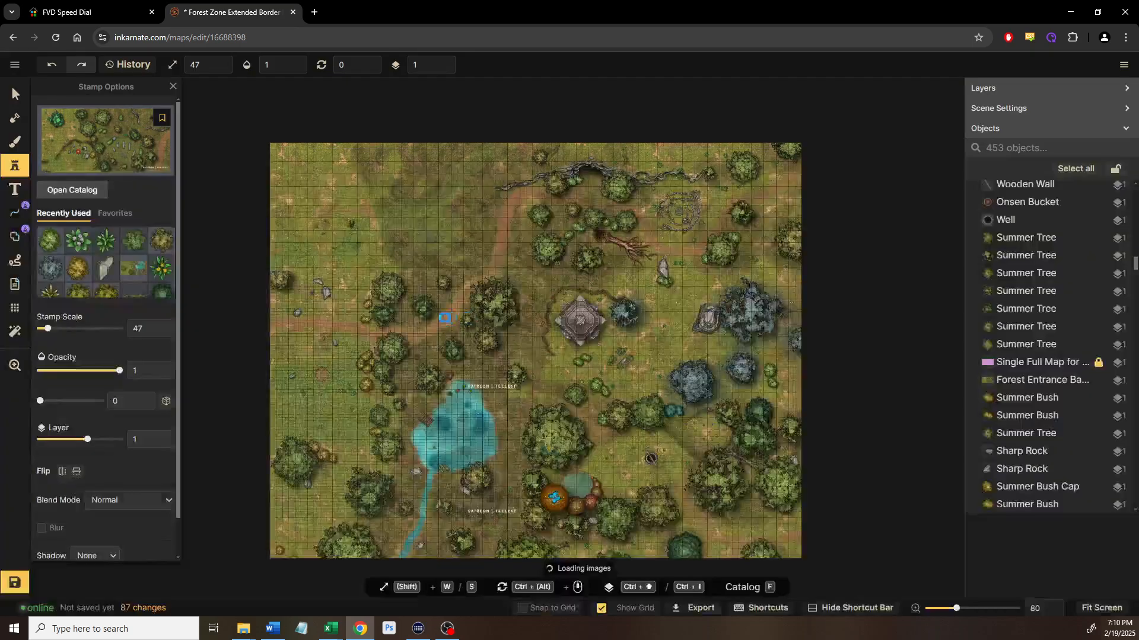
# Place the Singing Stones section at the top-left edge and enlarge it to scale 385
pyautogui.scroll(5, 386, 229)
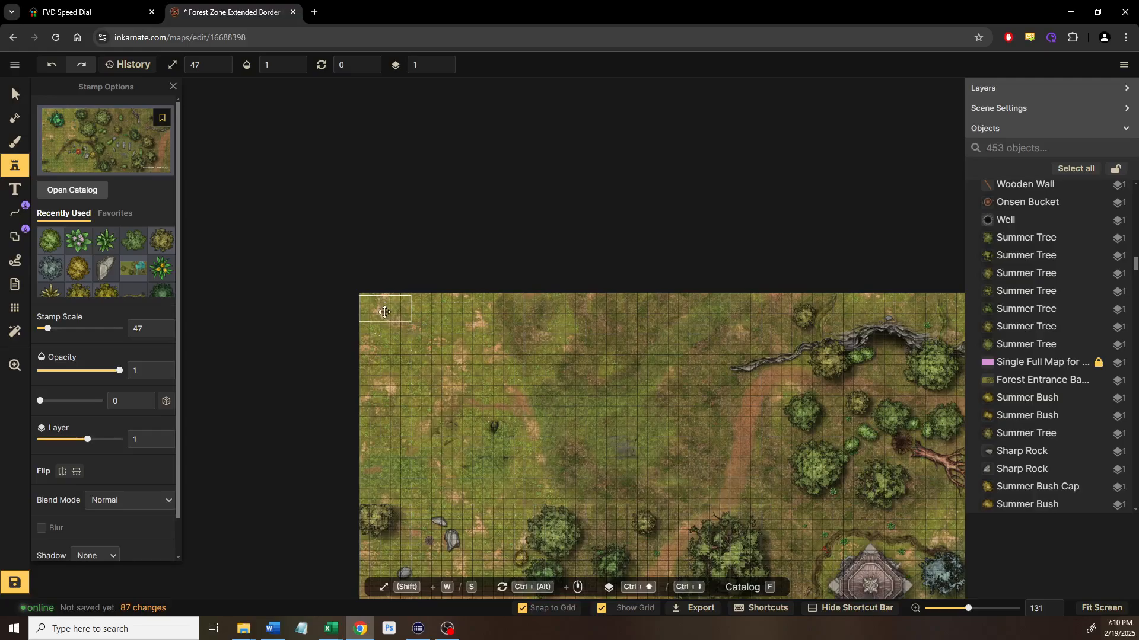
pyautogui.click(384, 310)
pyautogui.scroll(12, 407, 322)
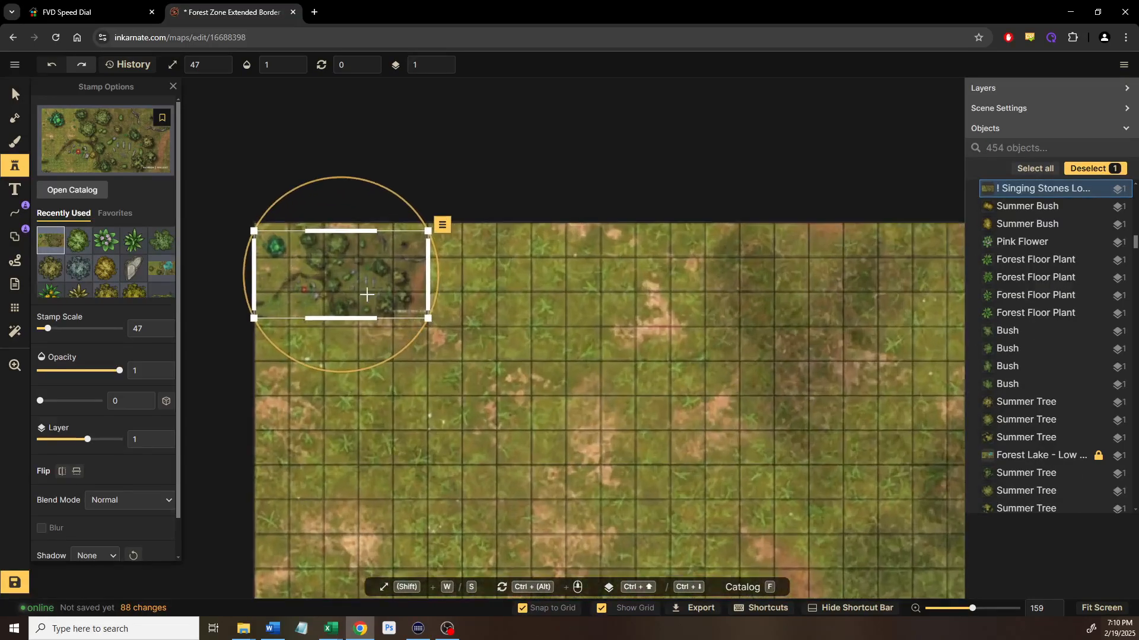
pyautogui.moveTo(344, 264); pyautogui.dragTo(390, 289)
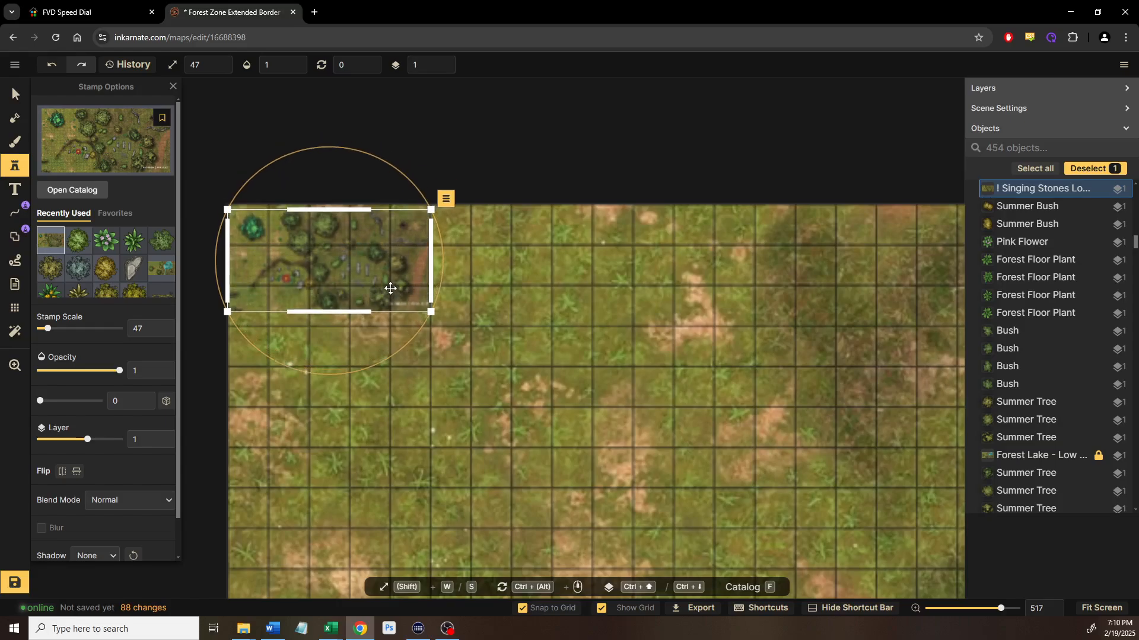
pyautogui.scroll(-5, 501, 368)
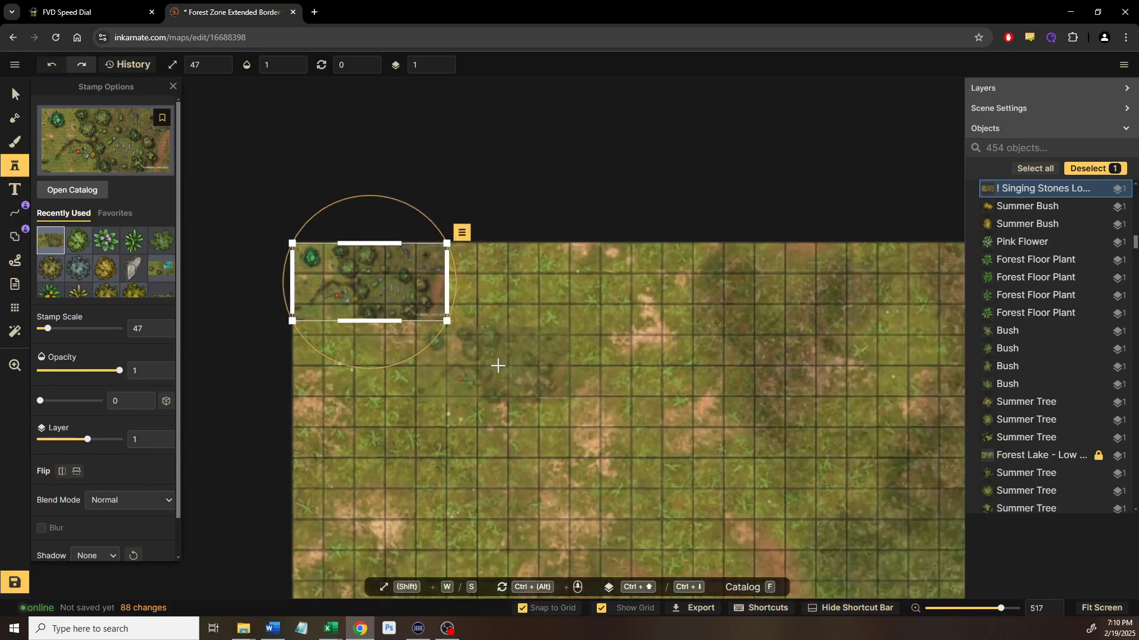
pyautogui.moveTo(580, 395); pyautogui.dragTo(425, 259)
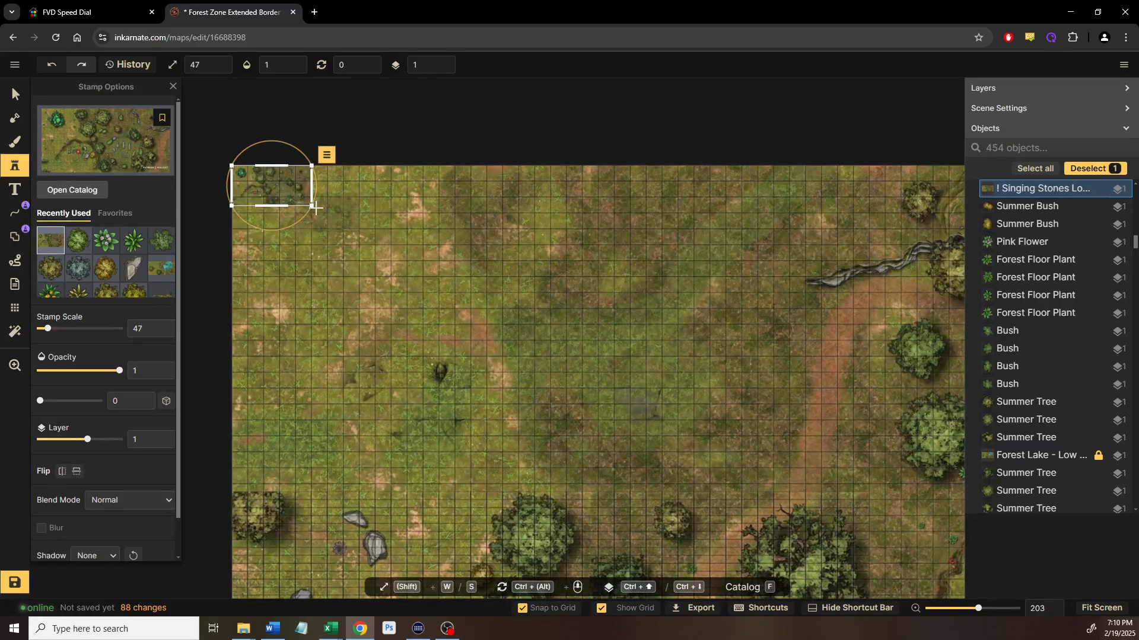
pyautogui.moveTo(315, 208); pyautogui.dragTo(876, 522)
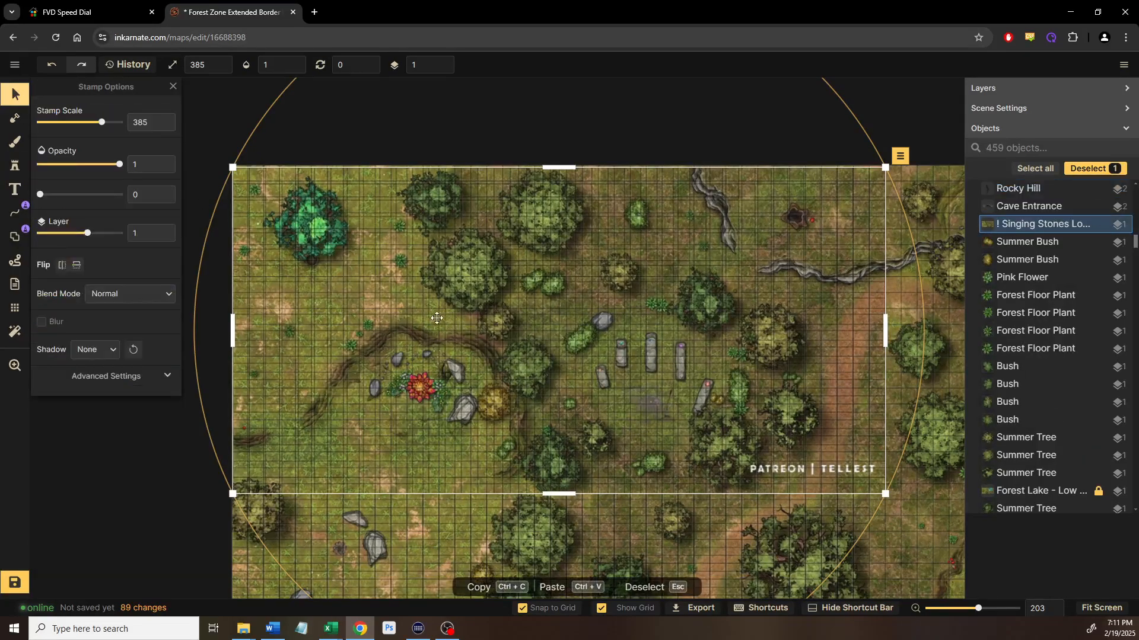
pyautogui.scroll(-5, 695, 425)
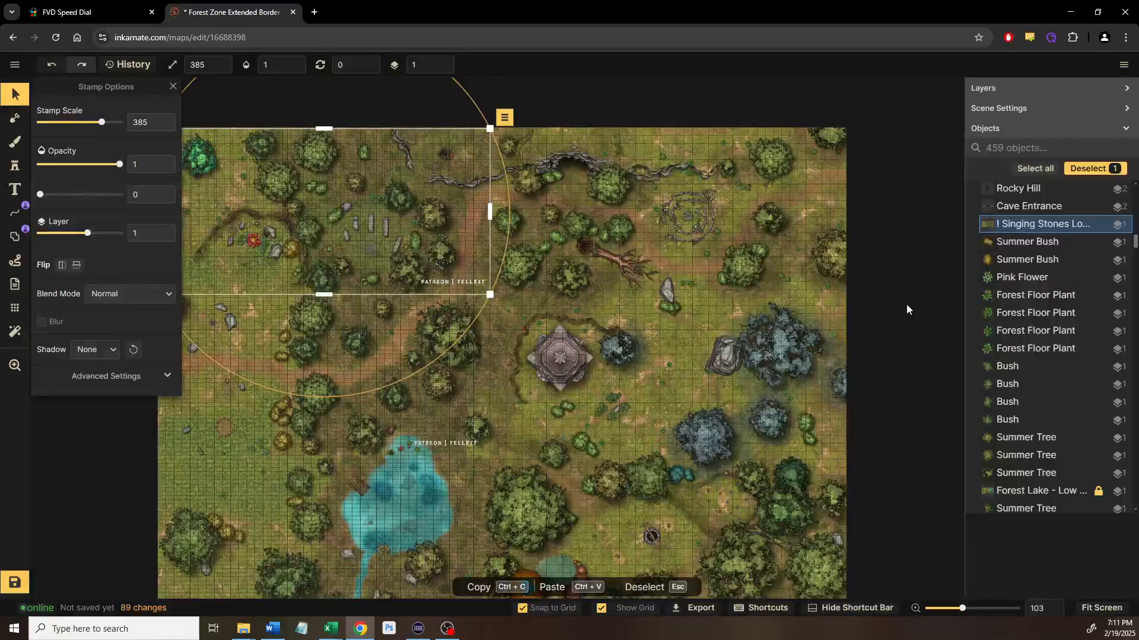
pyautogui.click(906, 304)
pyautogui.scroll(-4, 667, 345)
pyautogui.moveTo(518, 369); pyautogui.dragTo(496, 330)
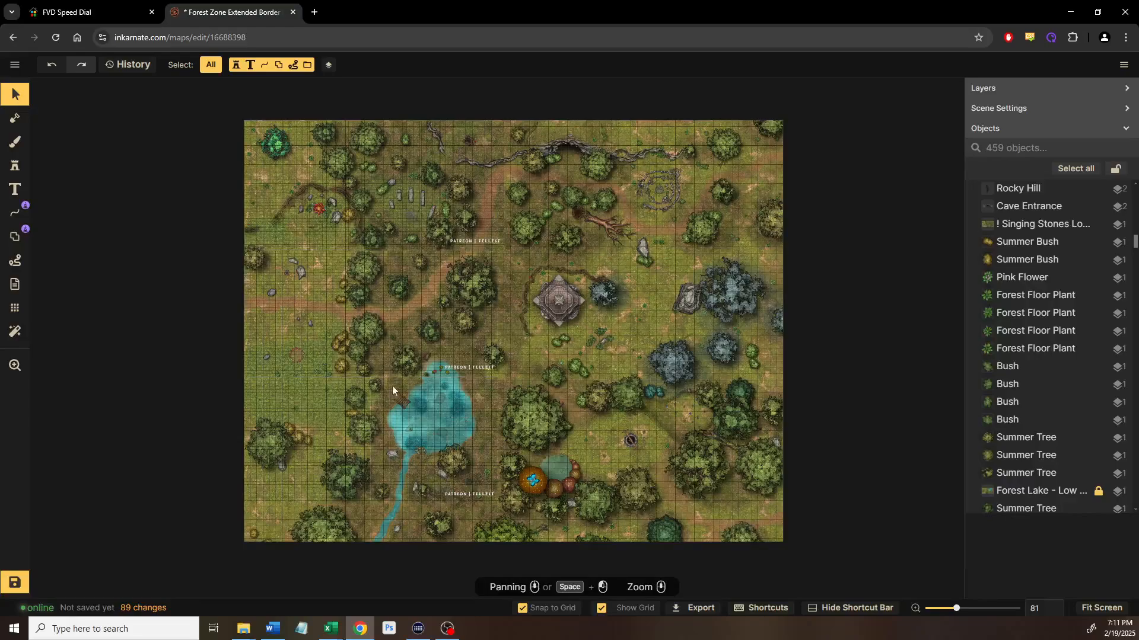
pyautogui.moveTo(383, 309); pyautogui.dragTo(826, 322)
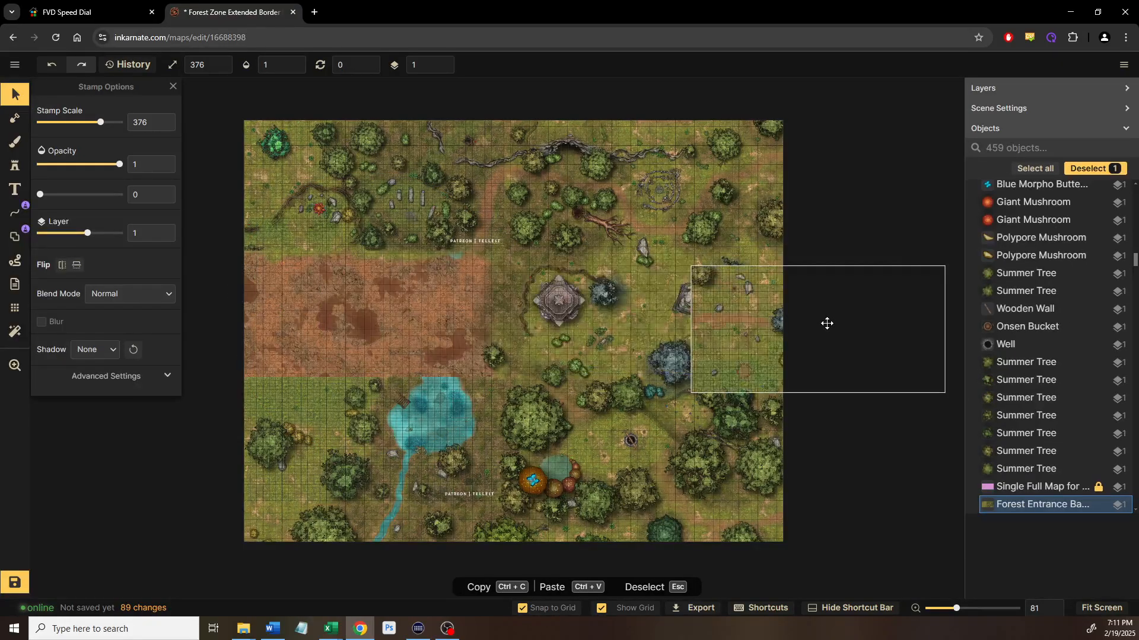
pyautogui.moveTo(723, 315); pyautogui.dragTo(275, 299)
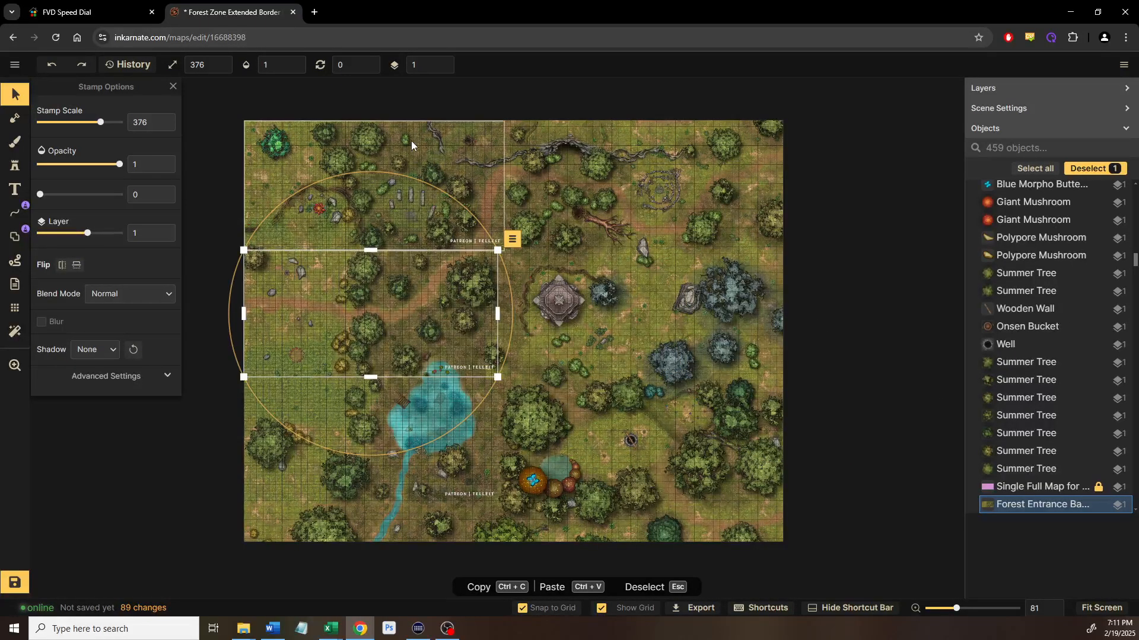
pyautogui.click(302, 460)
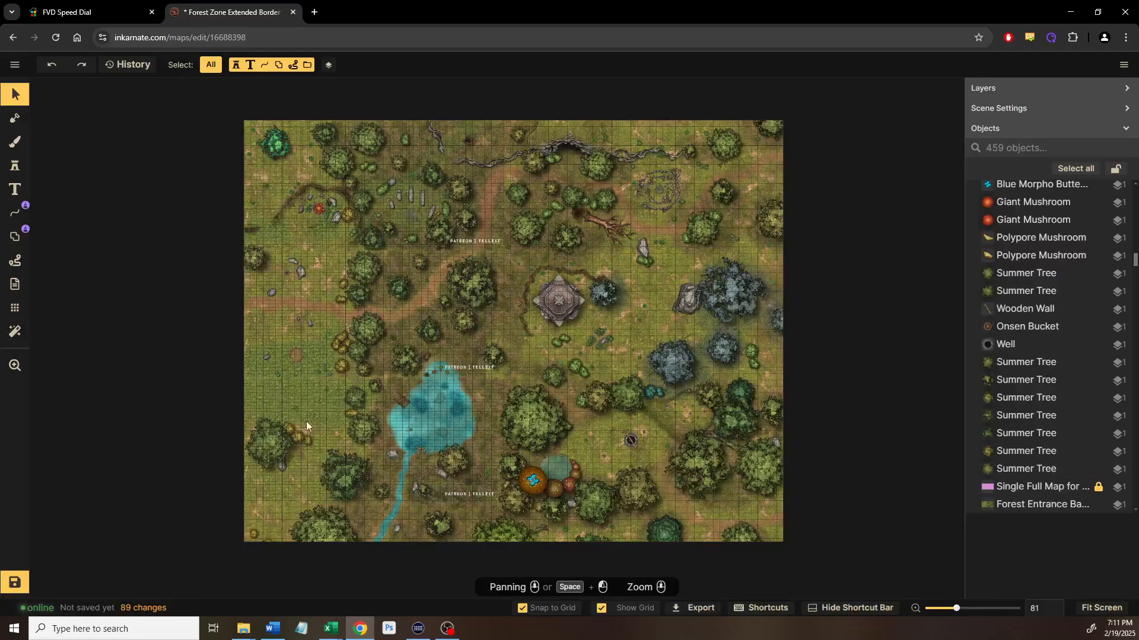
# Save the map's 89 unsaved changes with the bottom-left Save button
pyautogui.click(18, 585)
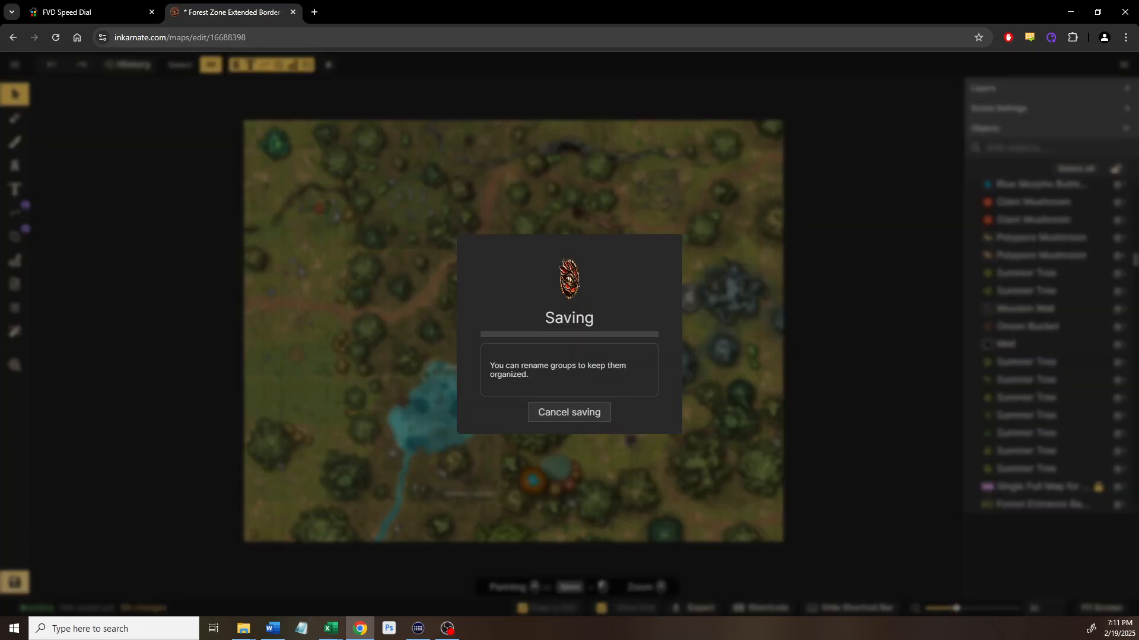
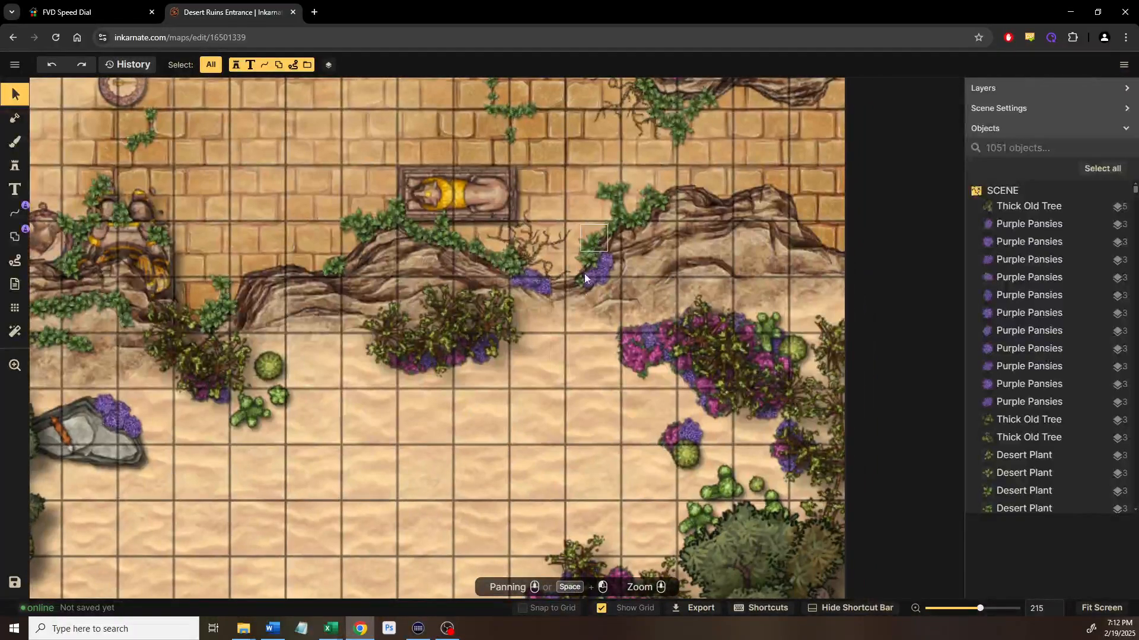
# Pan and zoom from the seated statue past the palm trees and tents to the oasis pond
pyautogui.moveTo(550, 335); pyautogui.dragTo(588, 450)
pyautogui.moveTo(563, 323); pyautogui.dragTo(557, 502)
pyautogui.moveTo(467, 470); pyautogui.dragTo(685, 476)
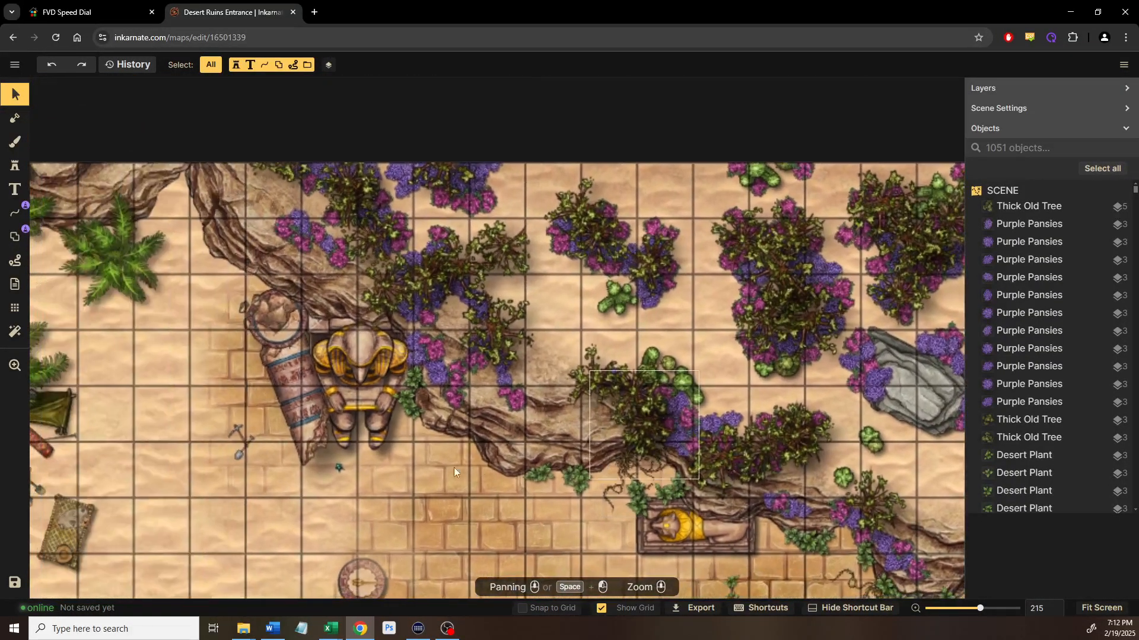
pyautogui.moveTo(357, 456); pyautogui.dragTo(467, 455)
pyautogui.scroll(4, 467, 454)
pyautogui.scroll(3, 467, 454)
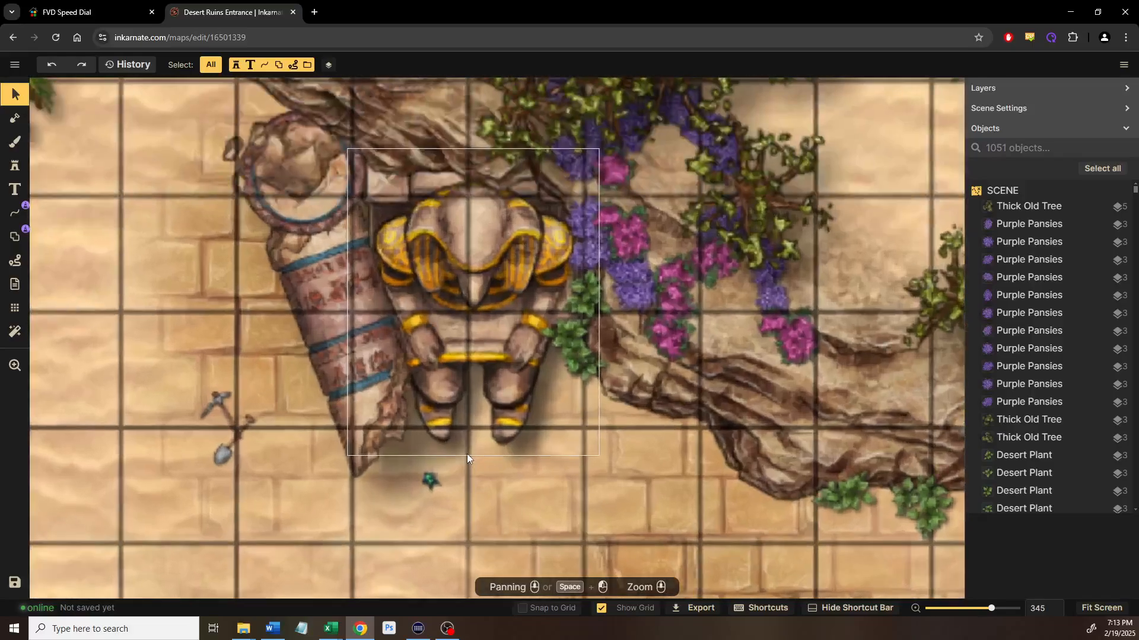
pyautogui.scroll(-3, 393, 404)
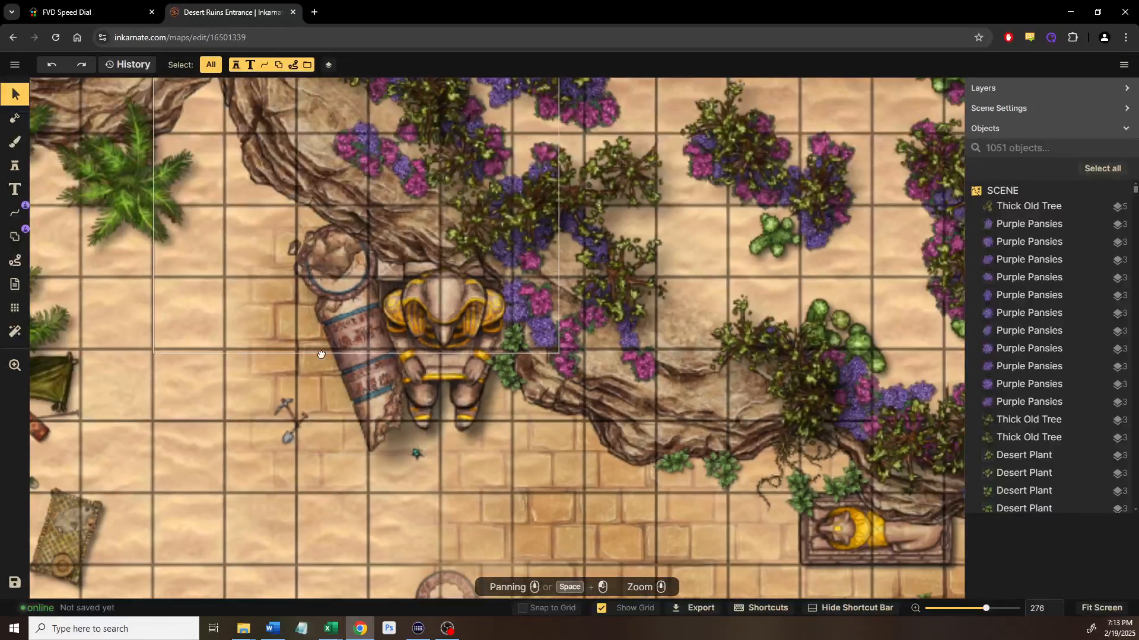
pyautogui.moveTo(296, 334); pyautogui.dragTo(442, 446)
pyautogui.moveTo(261, 467); pyautogui.dragTo(566, 345)
pyautogui.scroll(-3, 567, 345)
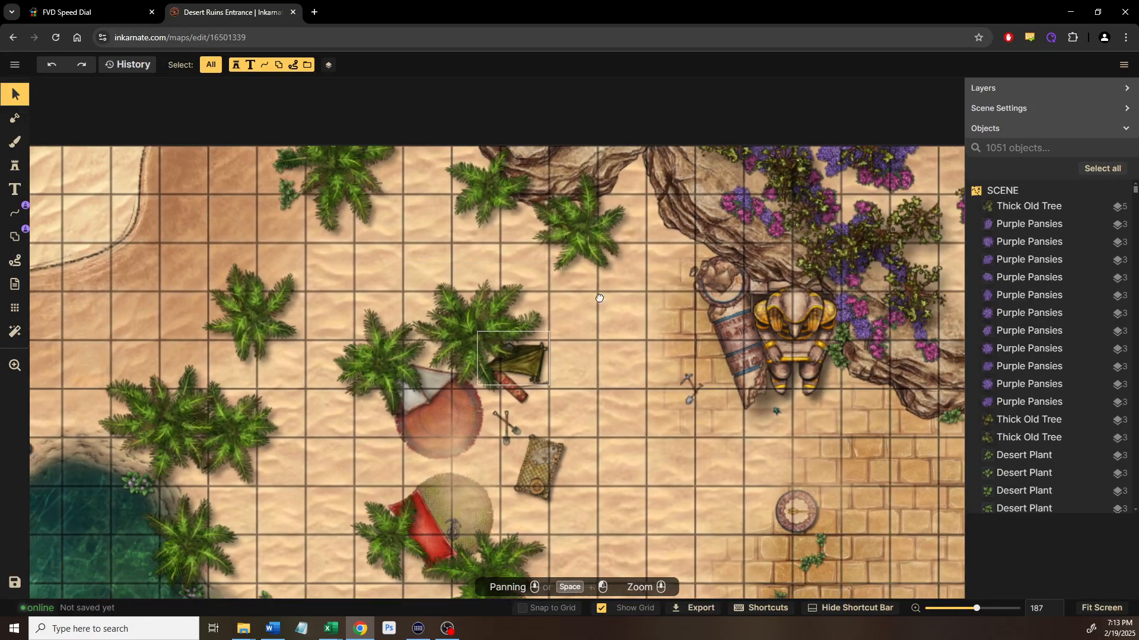
pyautogui.moveTo(599, 298); pyautogui.dragTo(617, 283)
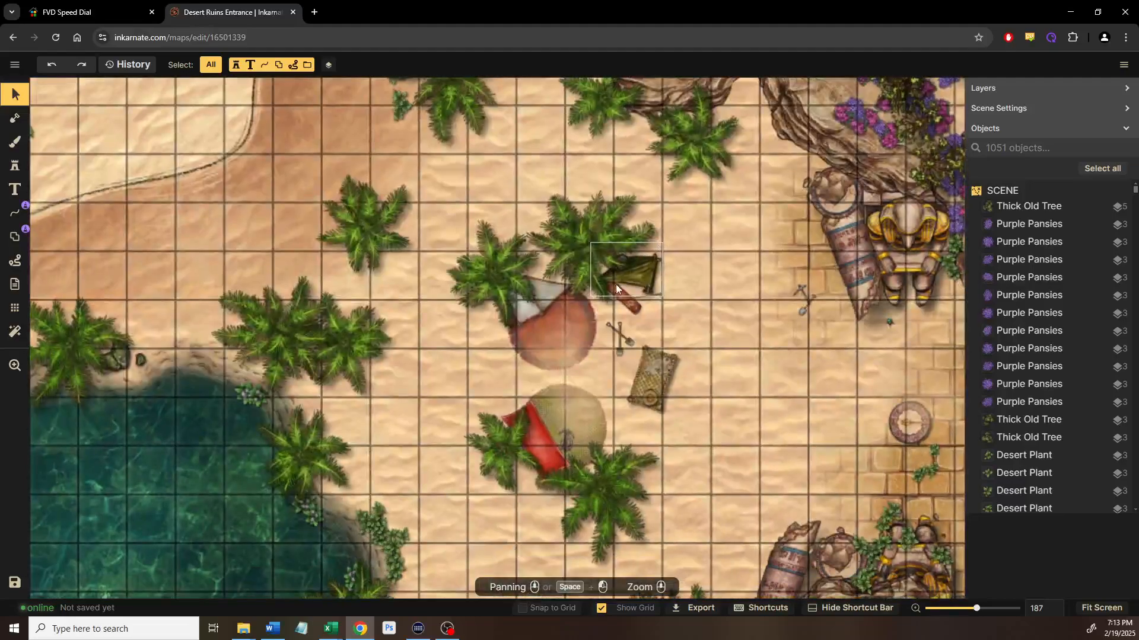
pyautogui.moveTo(453, 341); pyautogui.dragTo(557, 229)
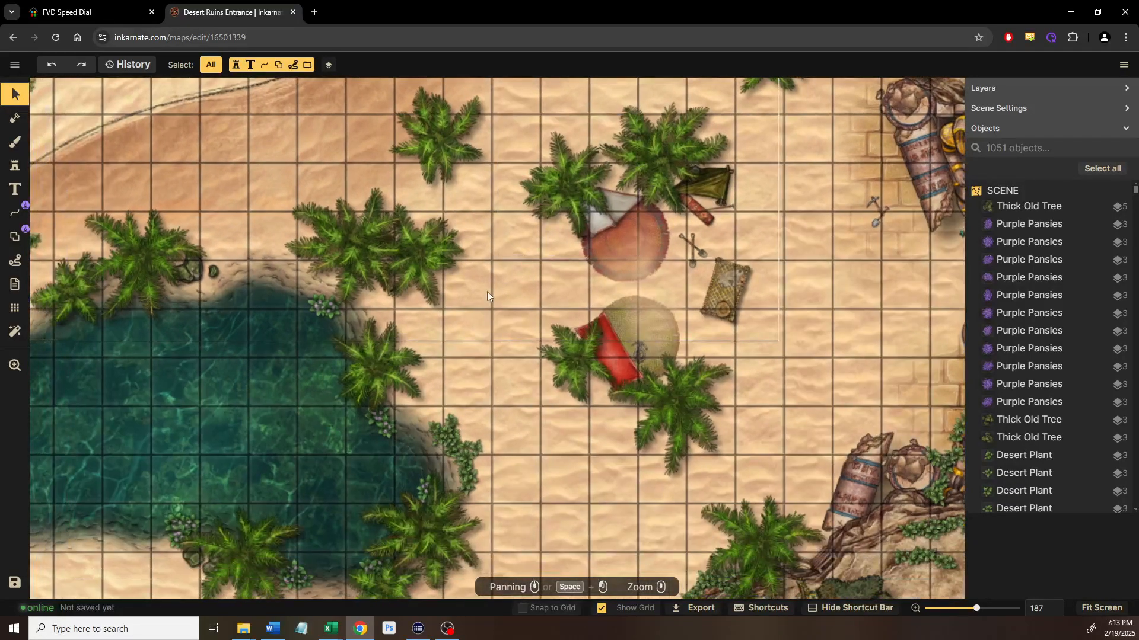
pyautogui.scroll(-1, 487, 291)
pyautogui.moveTo(405, 323); pyautogui.dragTo(579, 280)
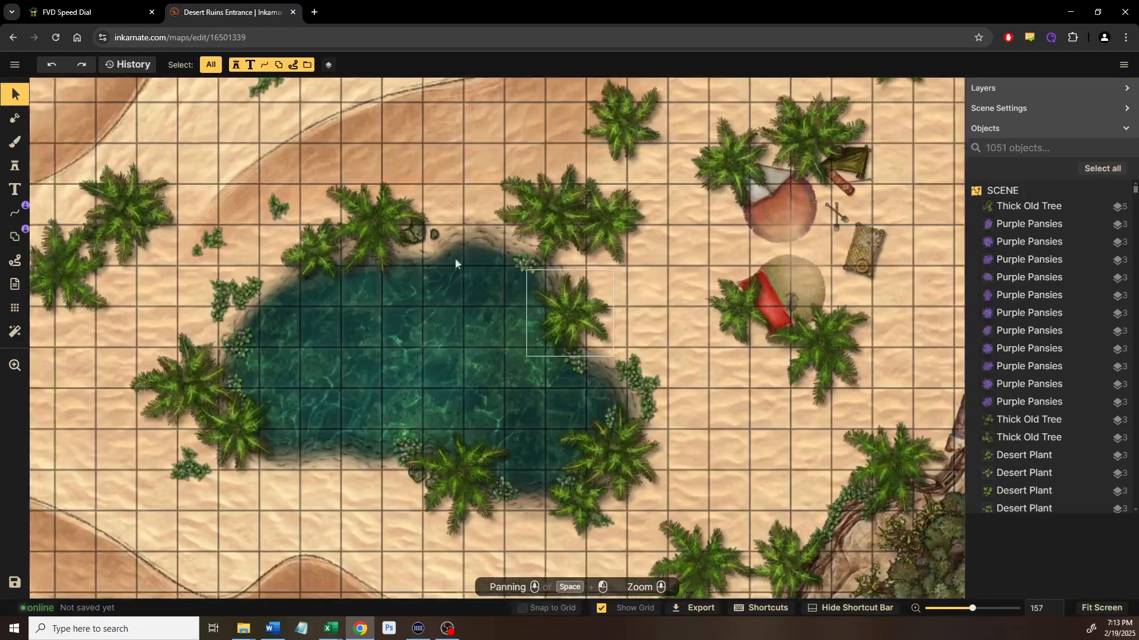
# Save the map as a copy named 'Desert Ruins Entrance - More POIs'
pyautogui.click(15, 64)
pyautogui.click(55, 126)
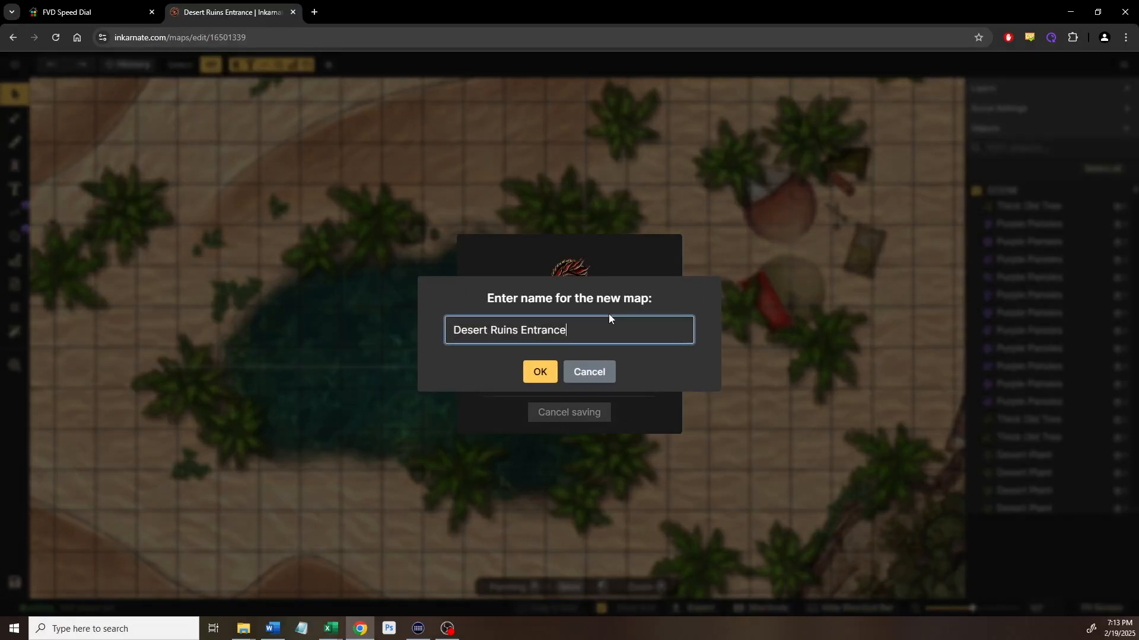
pyautogui.write('- More POIs')
pyautogui.click(543, 373)
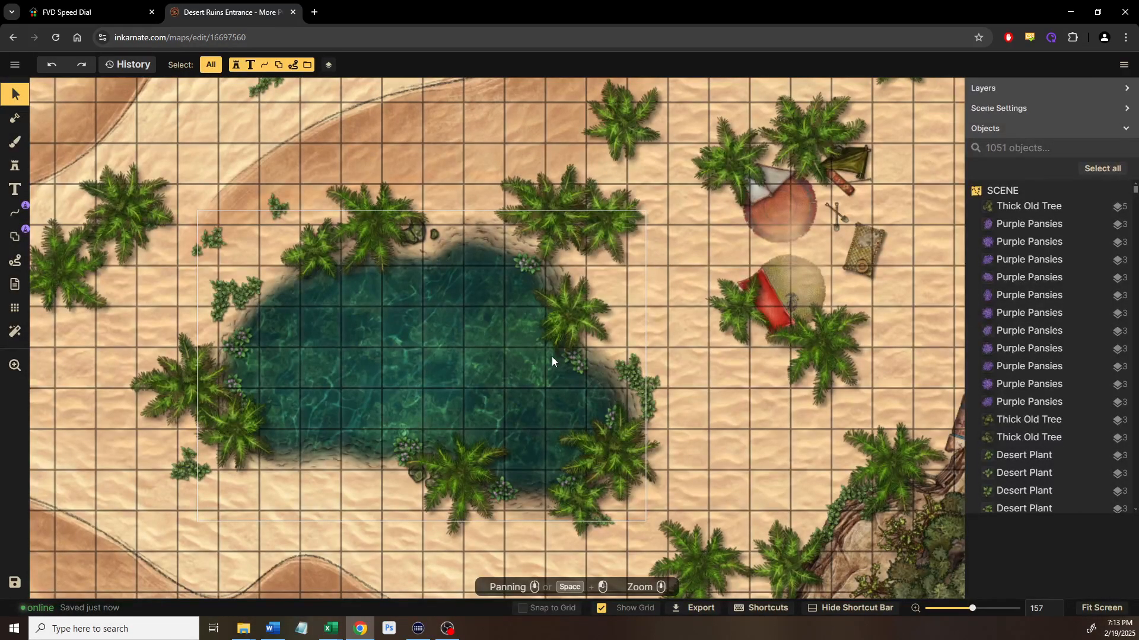
pyautogui.scroll(-3, 551, 357)
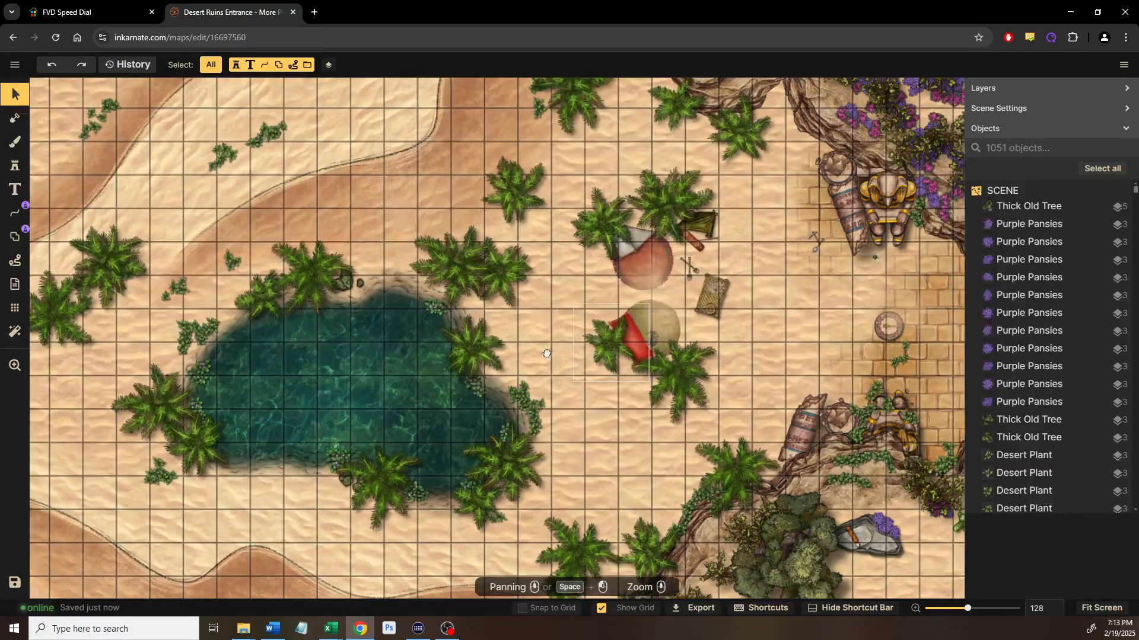
pyautogui.moveTo(624, 316); pyautogui.dragTo(431, 329)
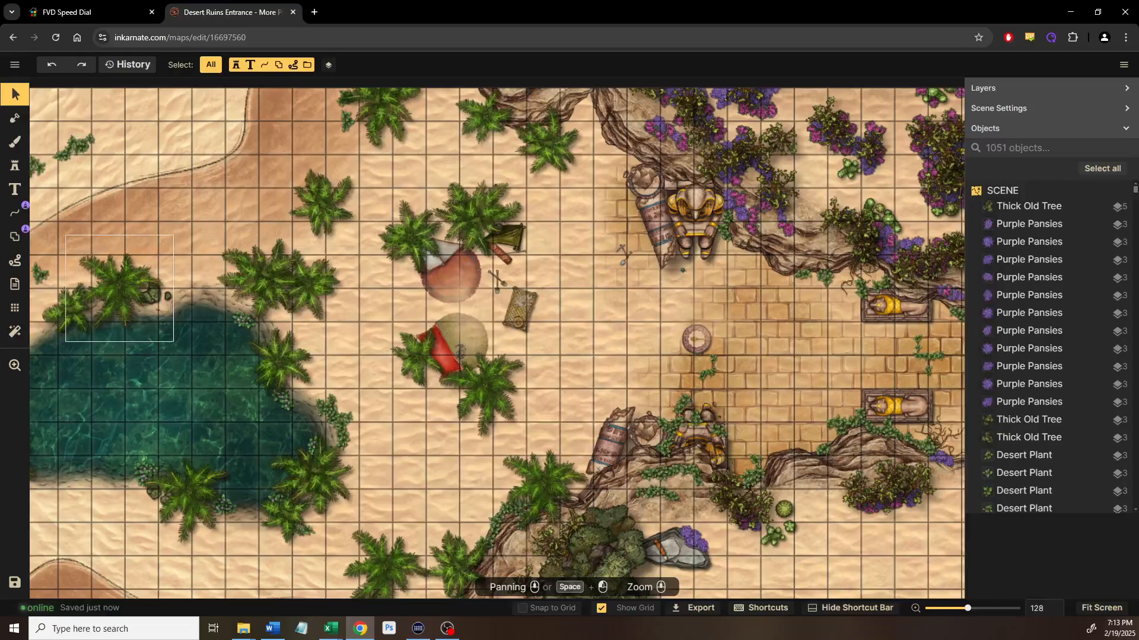
pyautogui.click(14, 190)
# Label the brick courtyard with 'POI - I' above 'Ruins Entrance'
pyautogui.moveTo(525, 350); pyautogui.dragTo(403, 341)
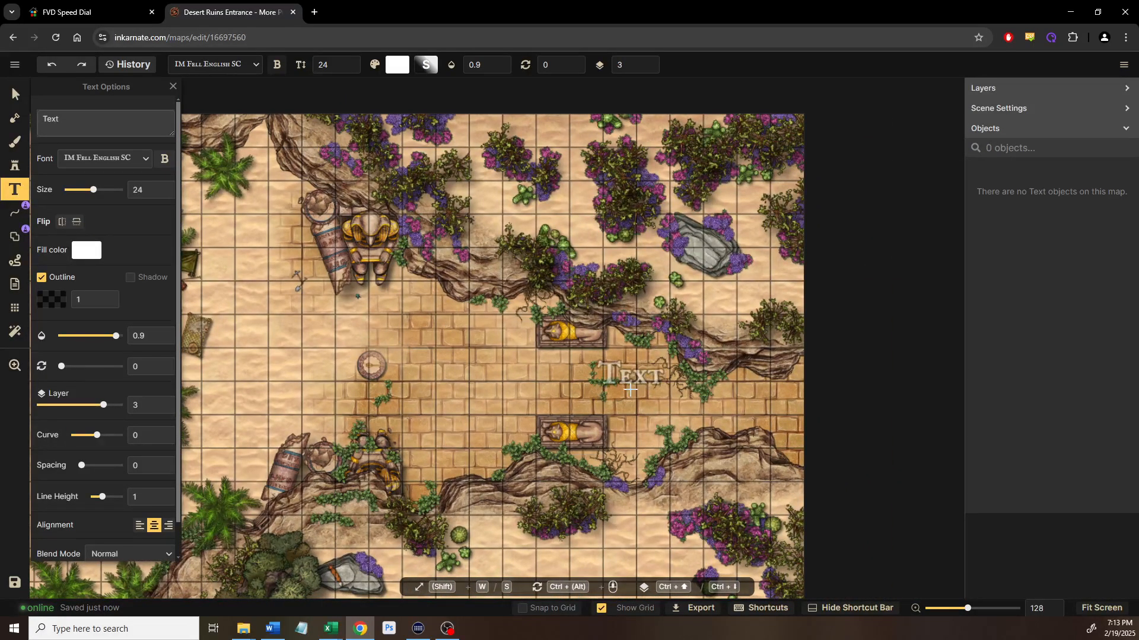
pyautogui.click(630, 389)
pyautogui.write('Ruins Entrance')
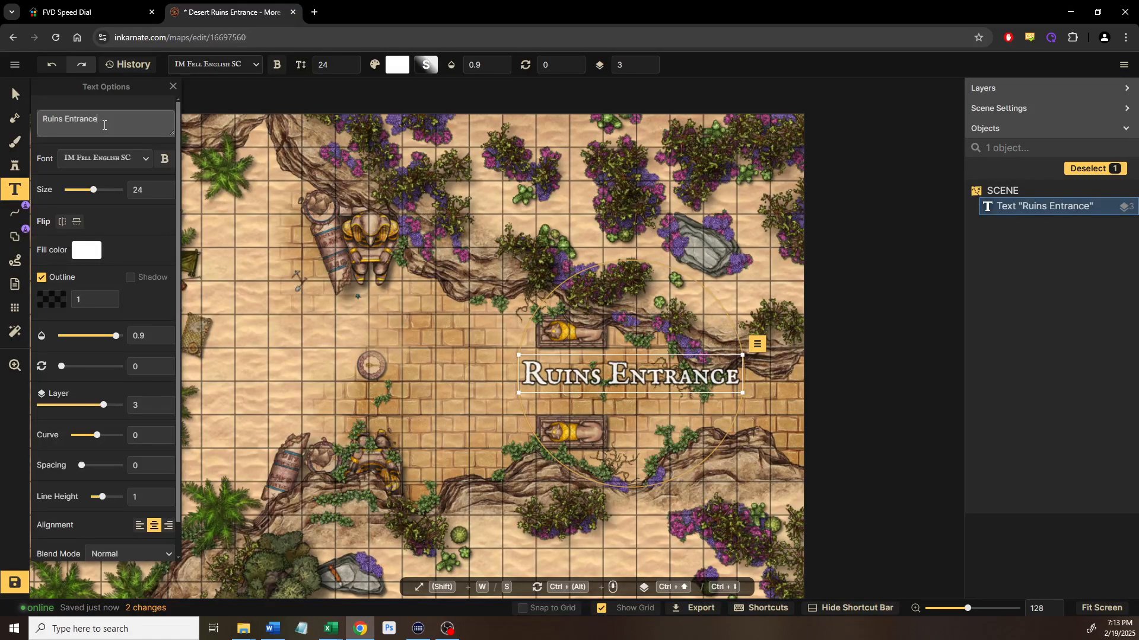
pyautogui.press('Return')
pyautogui.write('POI')
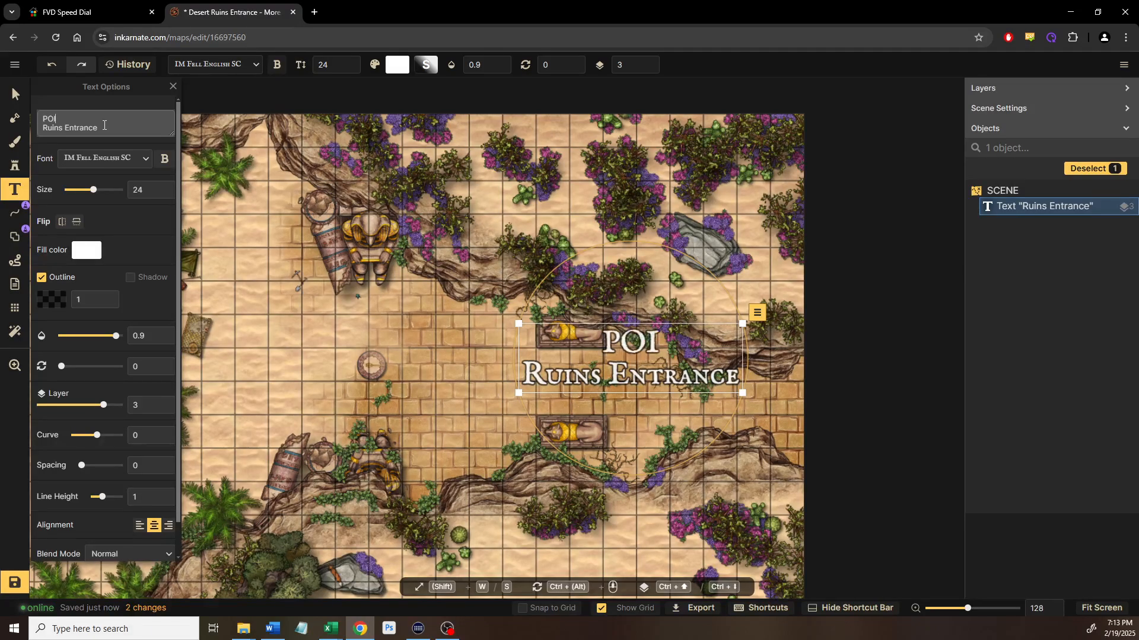
pyautogui.write(' 1')
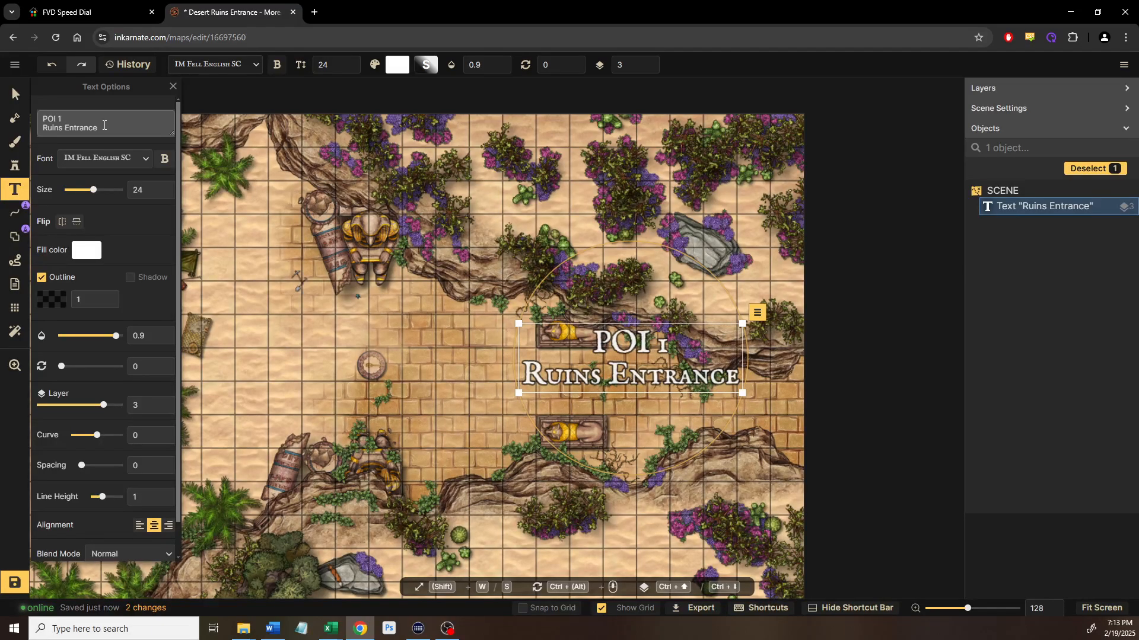
pyautogui.press('BackSpace')
pyautogui.write('One')
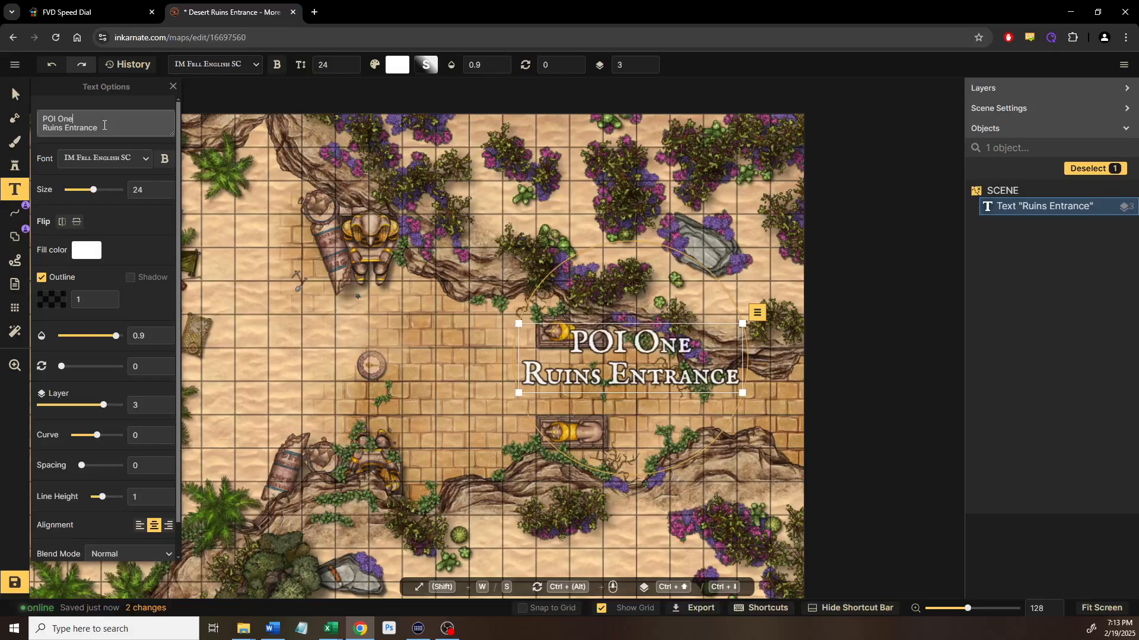
pyautogui.press('BackSpace')
pyautogui.press('BackSpace')
pyautogui.press('BackSpace')
pyautogui.write('- I')
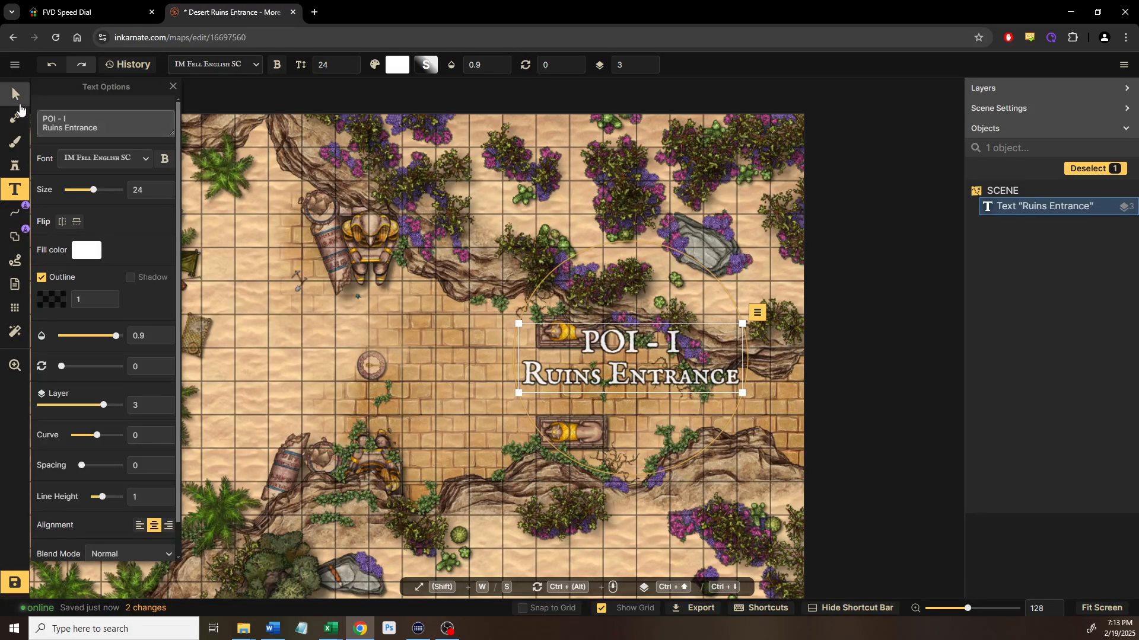
# Place a second text label over the small camp's tents
pyautogui.moveTo(312, 221); pyautogui.dragTo(603, 252)
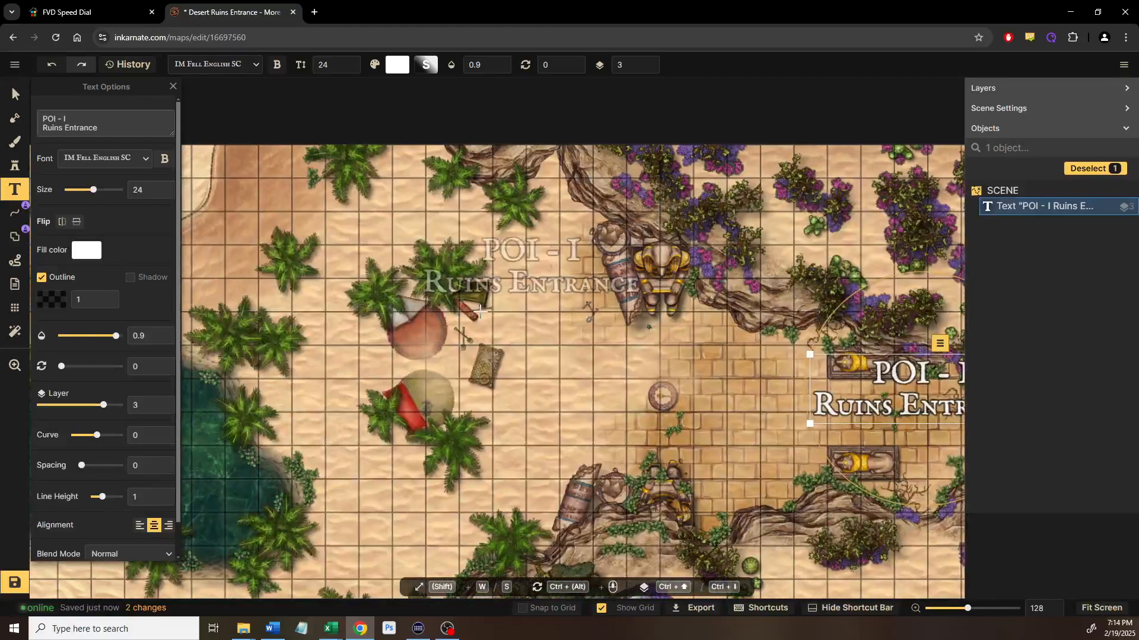
pyautogui.moveTo(480, 312); pyautogui.dragTo(536, 305)
pyautogui.scroll(2, 489, 370)
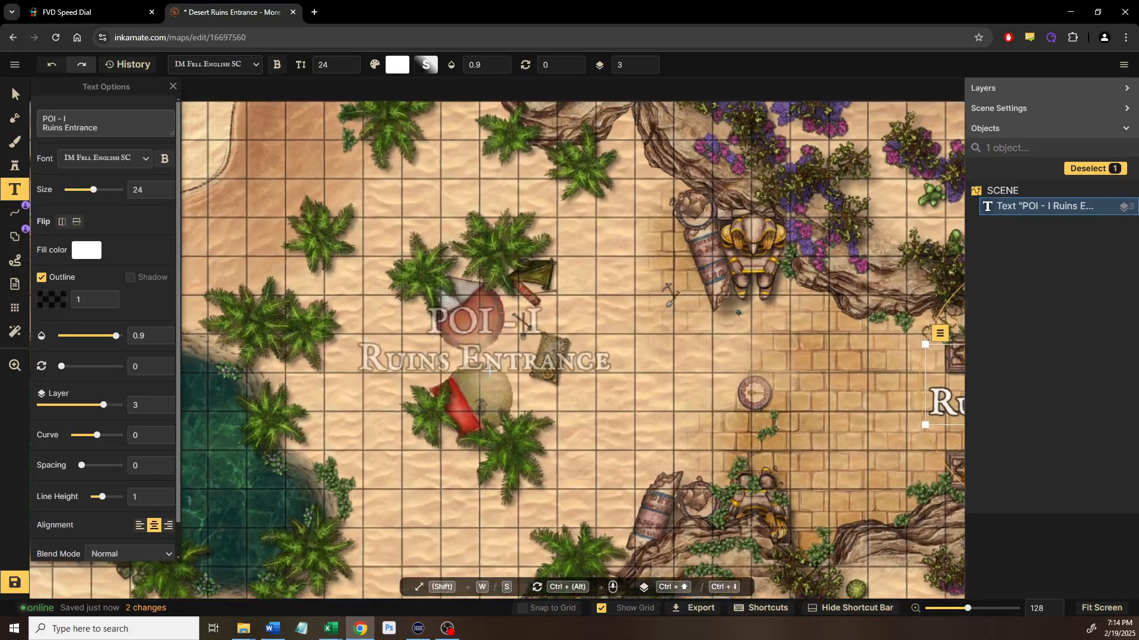
pyautogui.scroll(6, 489, 371)
pyautogui.click(489, 371)
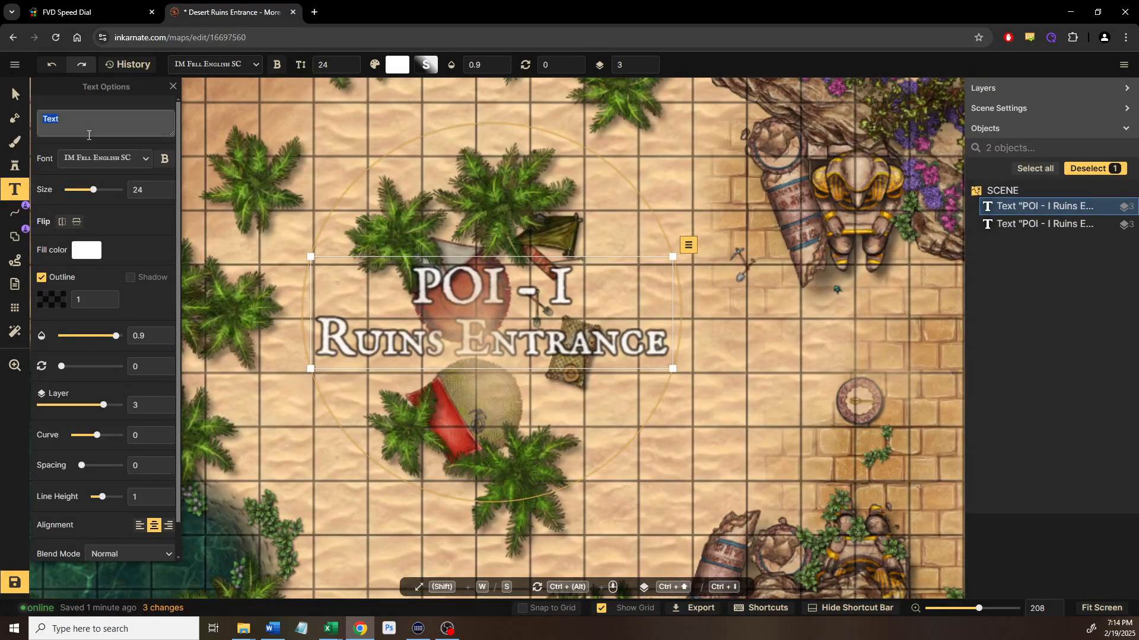
# Make the camp label read 'POI - II' over 'Small Camp' on layer 3, and expand Layers
pyautogui.write('POI - II')
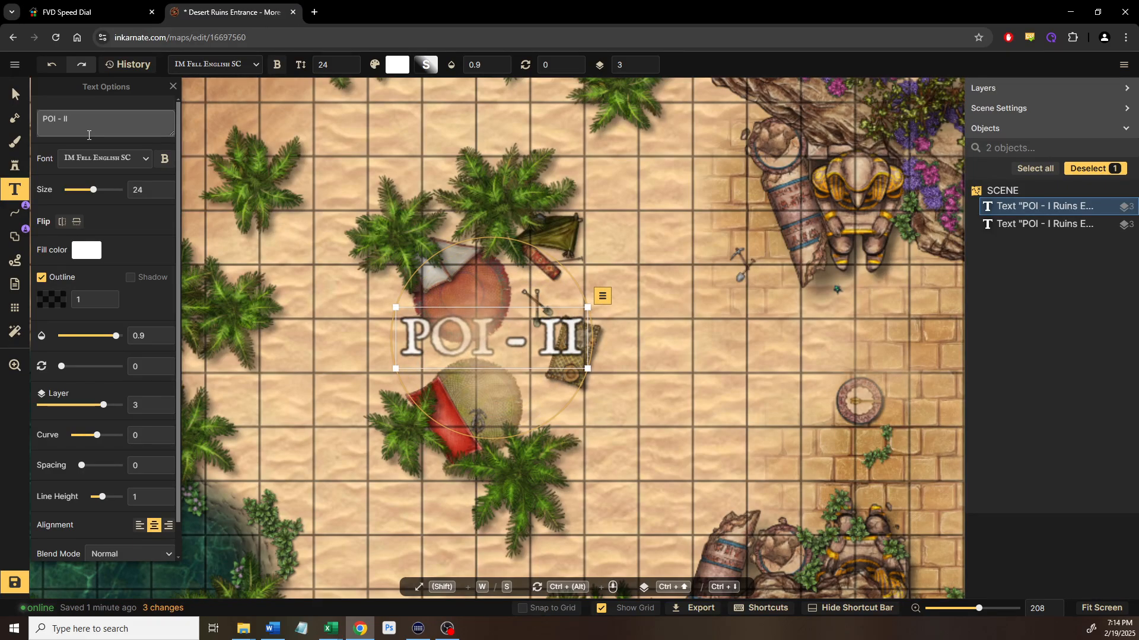
pyautogui.press('Return')
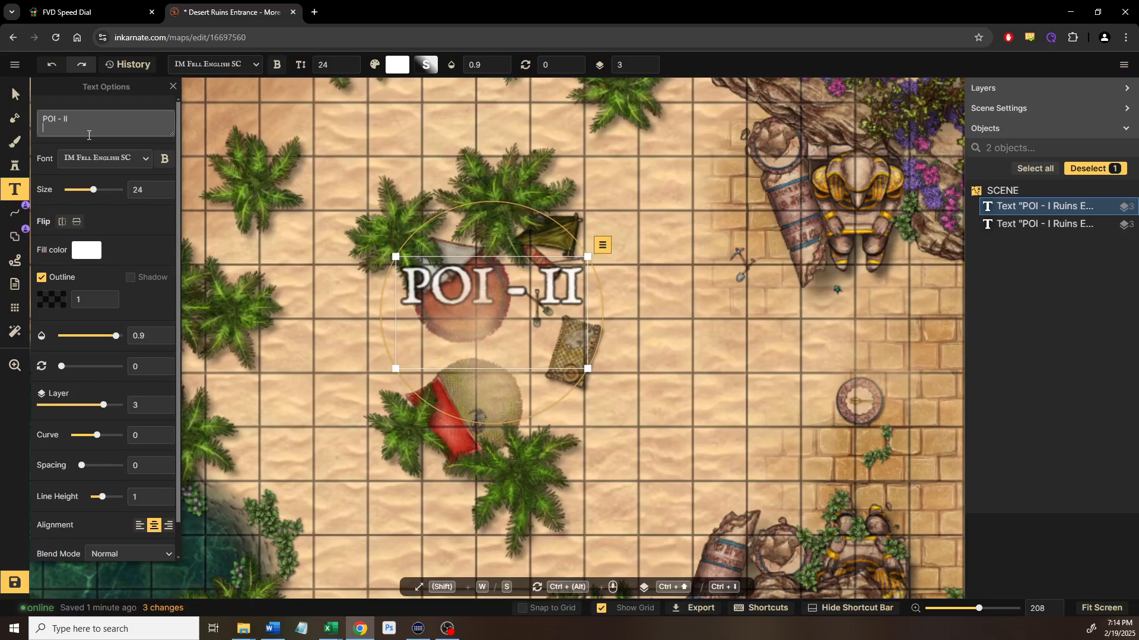
pyautogui.write('Small Camp')
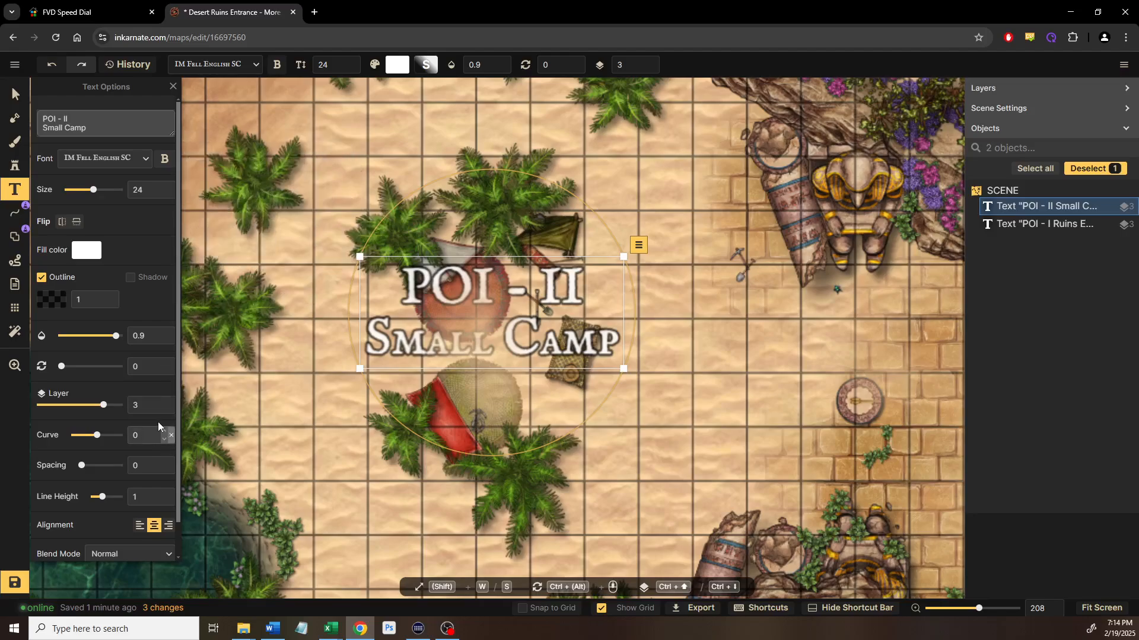
pyautogui.click(171, 403)
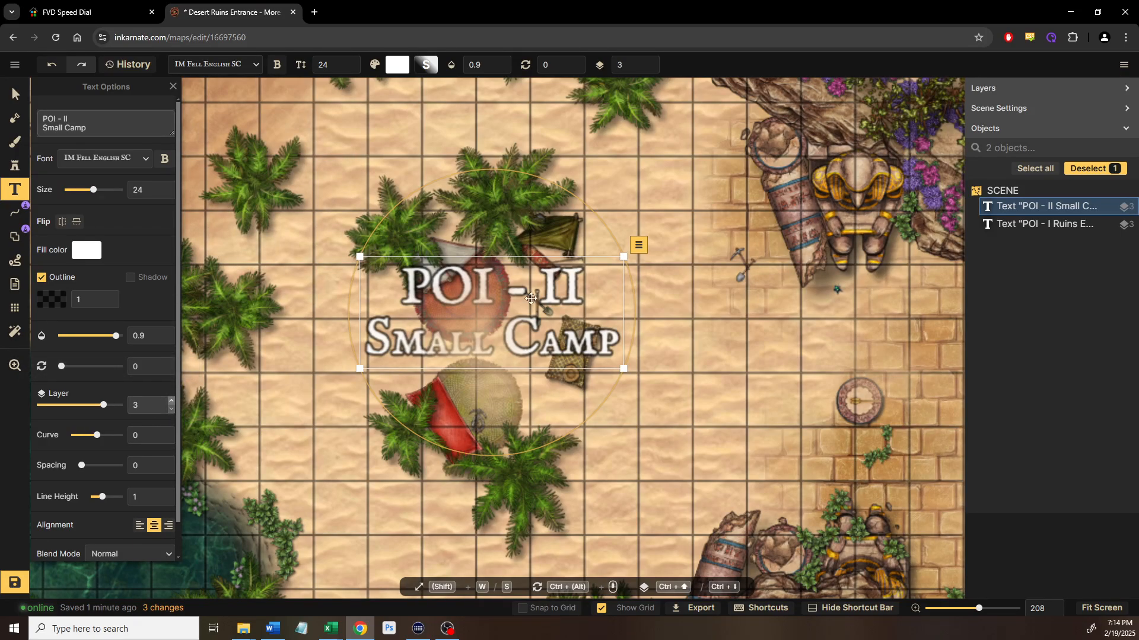
pyautogui.click(1039, 94)
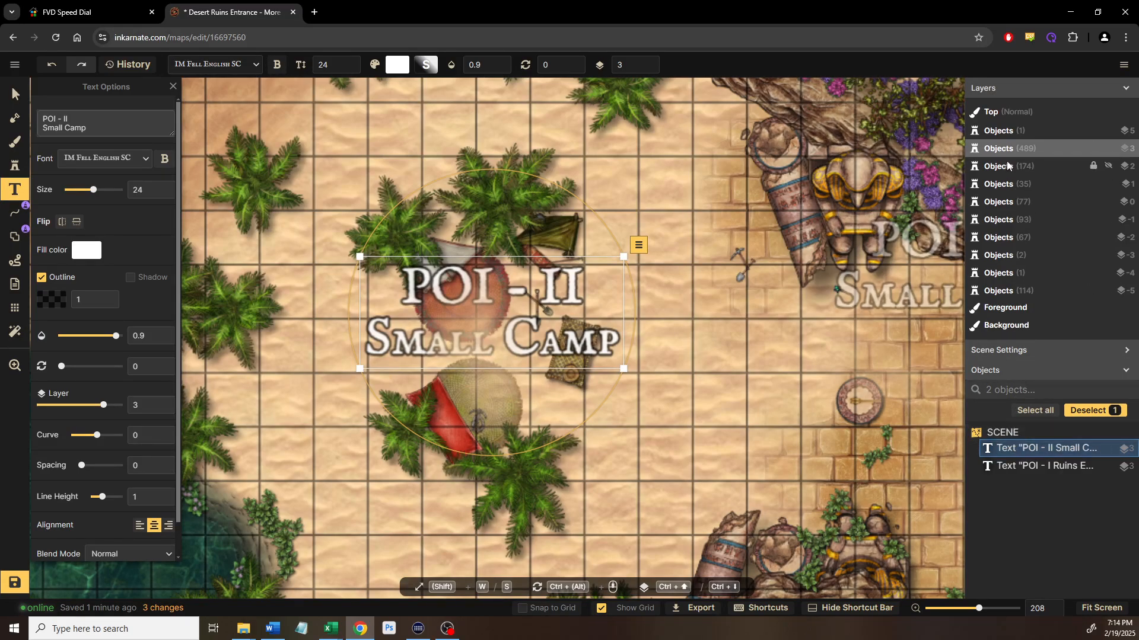
# Label the oasis pond 'POI - III' above 'Submerged Item' and nudge it onto the water
pyautogui.moveTo(605, 339); pyautogui.dragTo(872, 308)
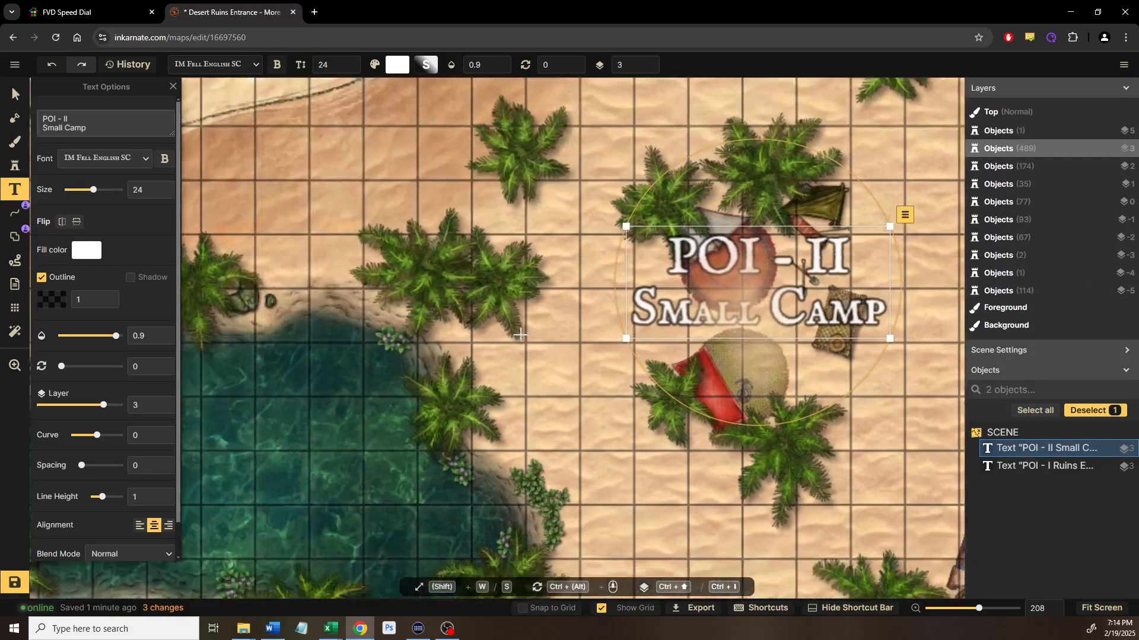
pyautogui.moveTo(522, 297); pyautogui.dragTo(785, 272)
pyautogui.moveTo(473, 418); pyautogui.dragTo(448, 297)
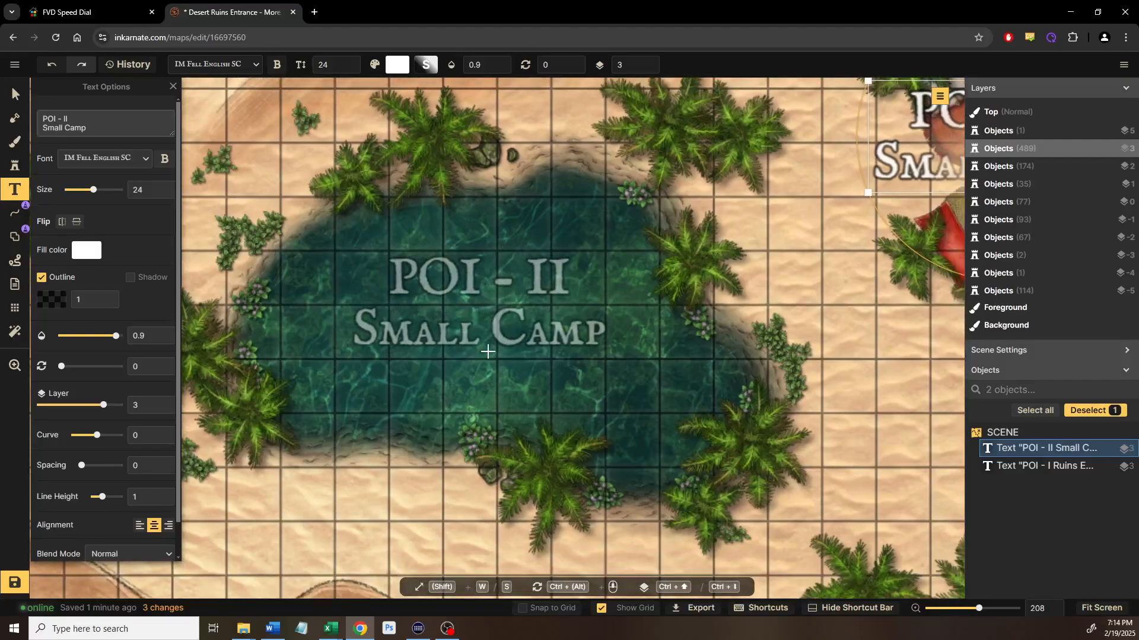
pyautogui.click(485, 308)
pyautogui.write('Sub')
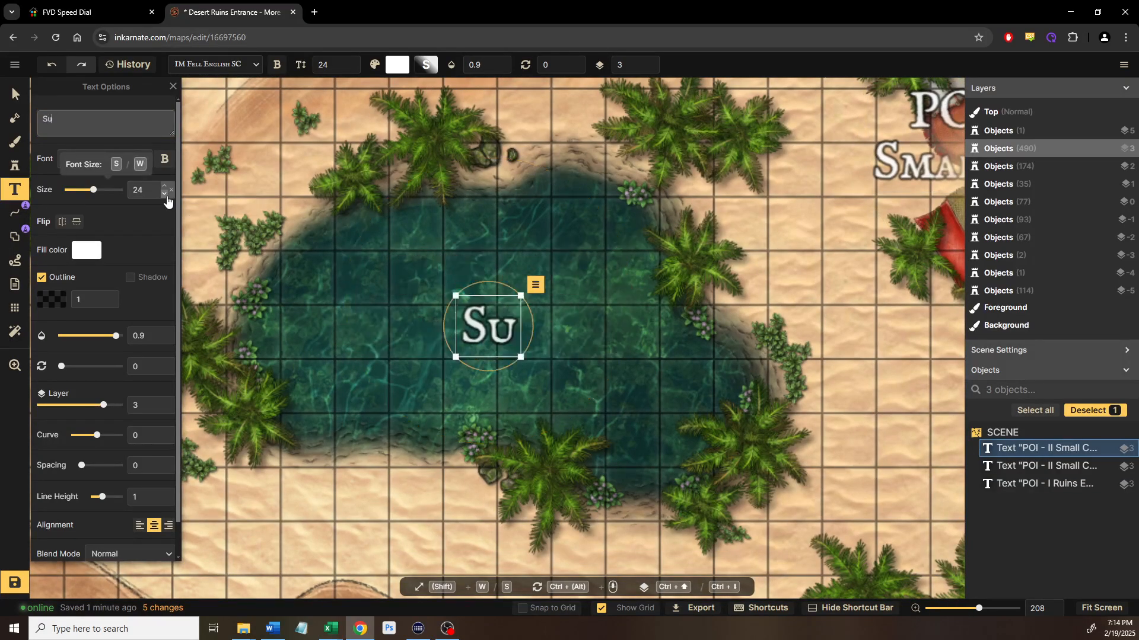
pyautogui.press('BackSpace')
pyautogui.press('BackSpace')
pyautogui.press('BackSpace')
pyautogui.write('POI - III')
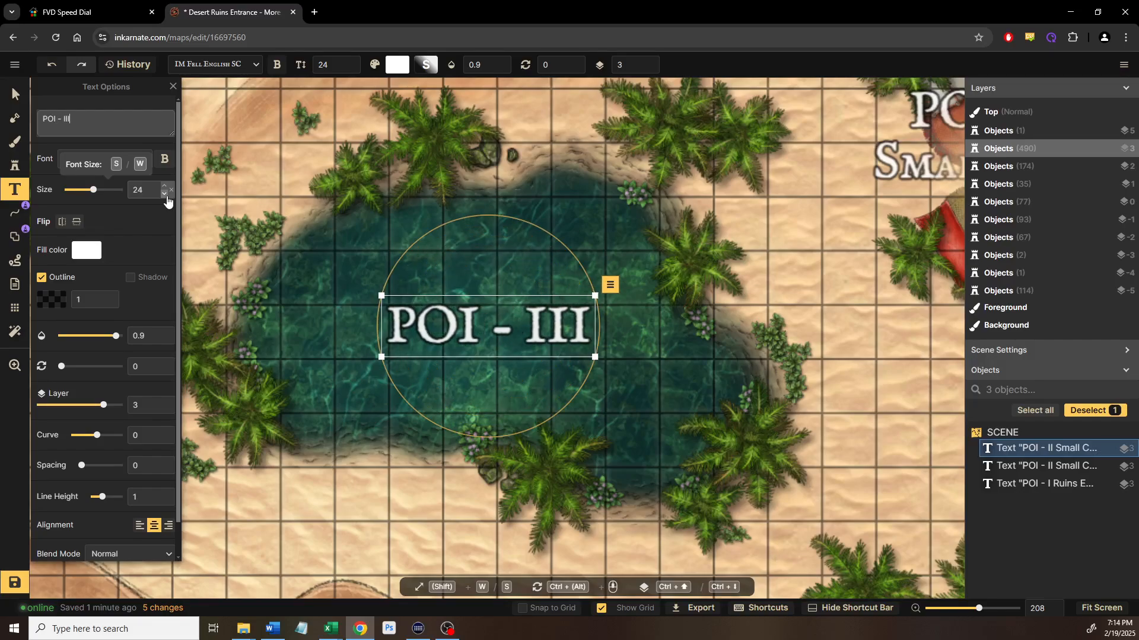
pyautogui.press('Return')
pyautogui.write('Submerged Item')
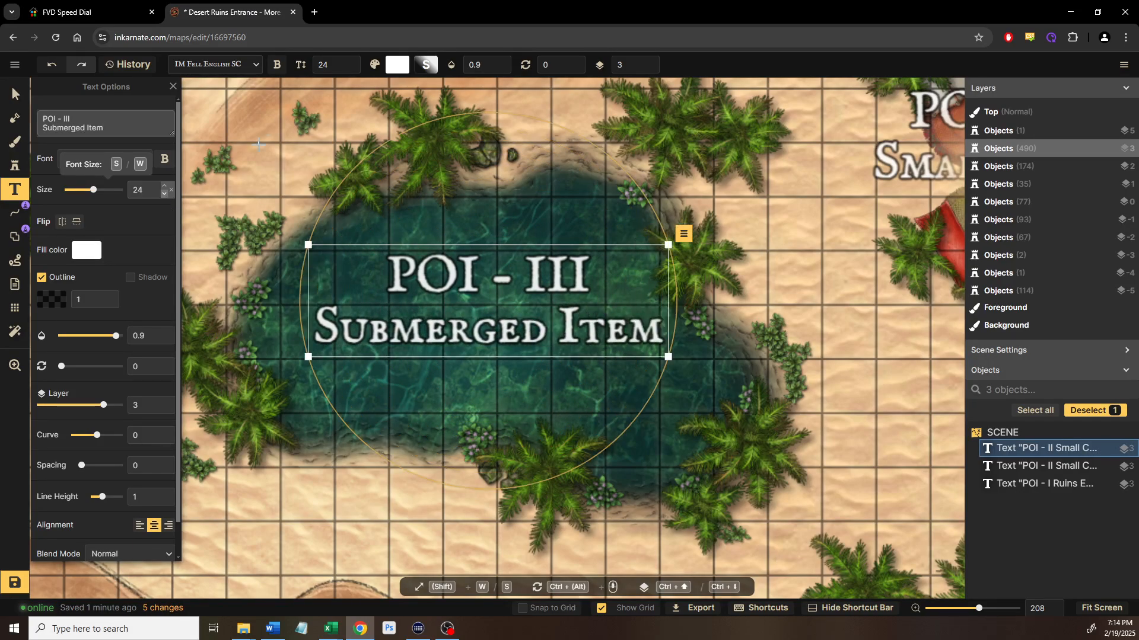
pyautogui.moveTo(456, 284); pyautogui.dragTo(474, 331)
# Survey the map past the Ruins Entrance label and top-right corner down to the bottom sand
pyautogui.scroll(-5, 462, 322)
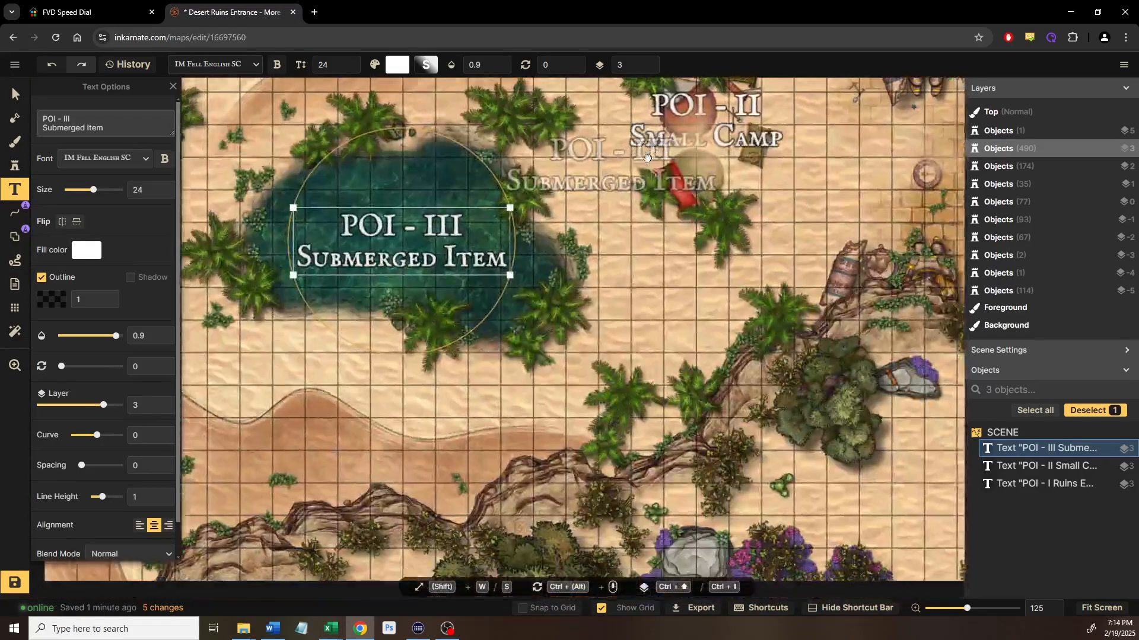
pyautogui.moveTo(647, 157); pyautogui.dragTo(649, 127)
pyautogui.moveTo(579, 233); pyautogui.dragTo(743, 194)
pyautogui.moveTo(554, 259); pyautogui.dragTo(344, 220)
pyautogui.moveTo(681, 231); pyautogui.dragTo(508, 335)
pyautogui.moveTo(456, 273); pyautogui.dragTo(315, 388)
pyautogui.moveTo(623, 199); pyautogui.dragTo(543, 303)
pyautogui.moveTo(796, 259); pyautogui.dragTo(538, 341)
pyautogui.scroll(5, 537, 342)
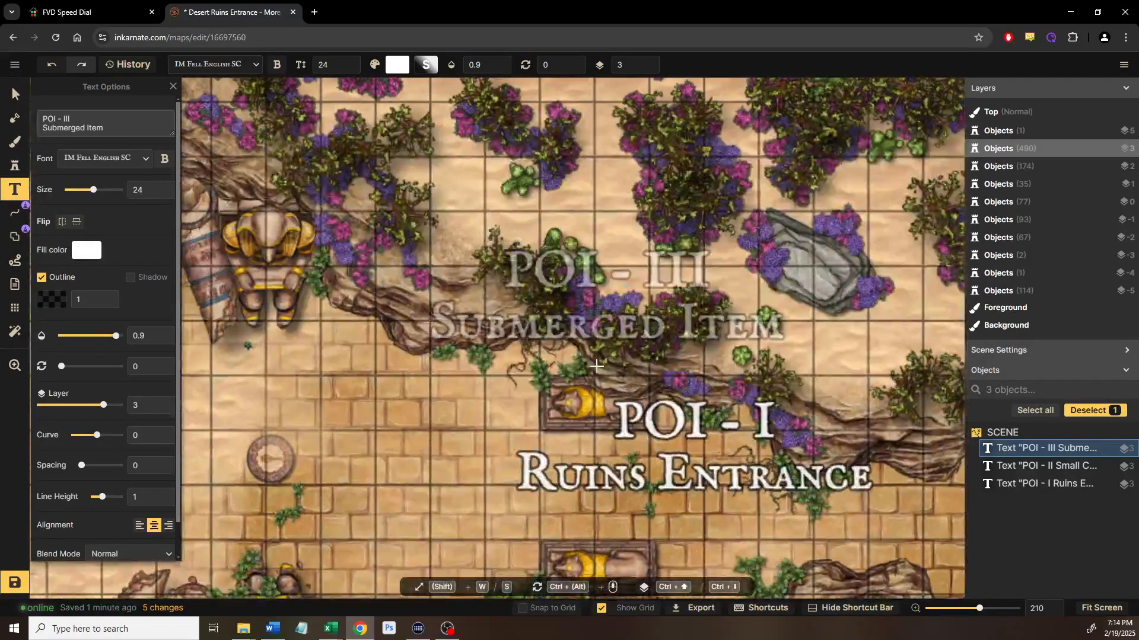
pyautogui.scroll(-3, 599, 362)
pyautogui.moveTo(558, 418); pyautogui.dragTo(588, 130)
pyautogui.moveTo(570, 451); pyautogui.dragTo(591, 295)
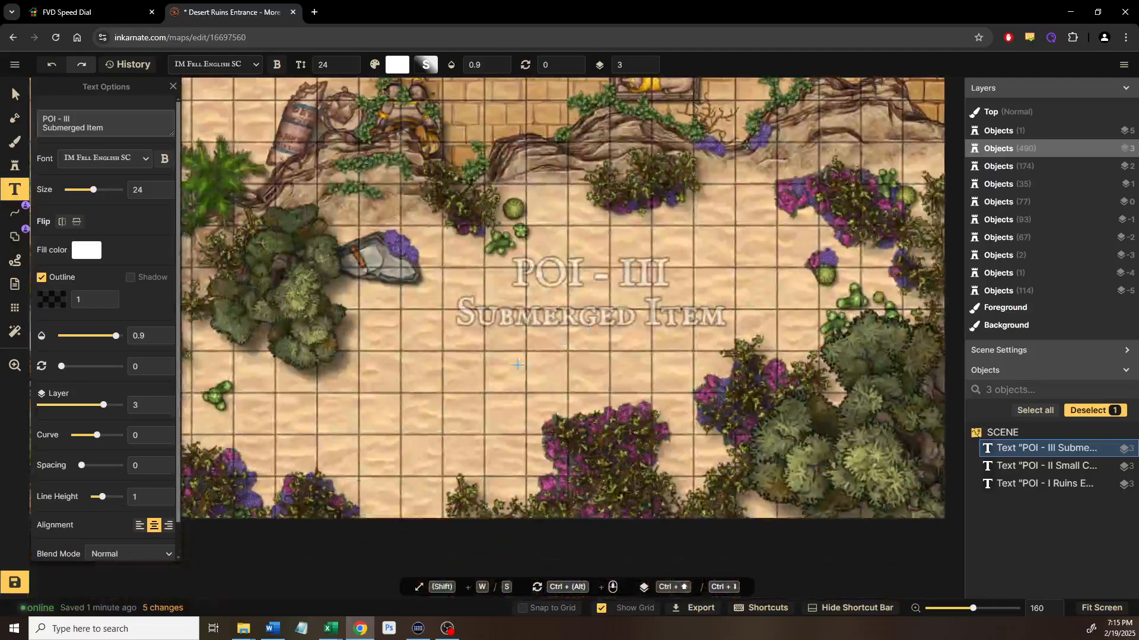
pyautogui.scroll(-6, 524, 360)
pyautogui.moveTo(502, 427); pyautogui.dragTo(491, 544)
pyautogui.moveTo(543, 382); pyautogui.dragTo(556, 206)
pyautogui.scroll(8, 442, 379)
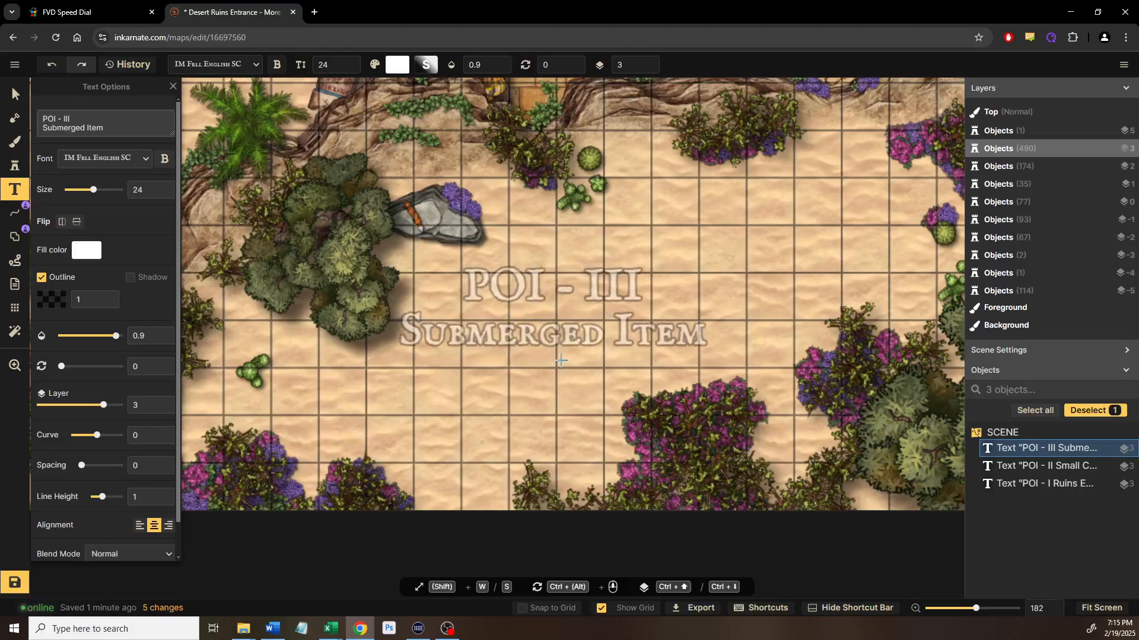
# Add a 'POI - IV' label with '???' beneath it in the sand by the bushes
pyautogui.click(565, 437)
pyautogui.write('P')
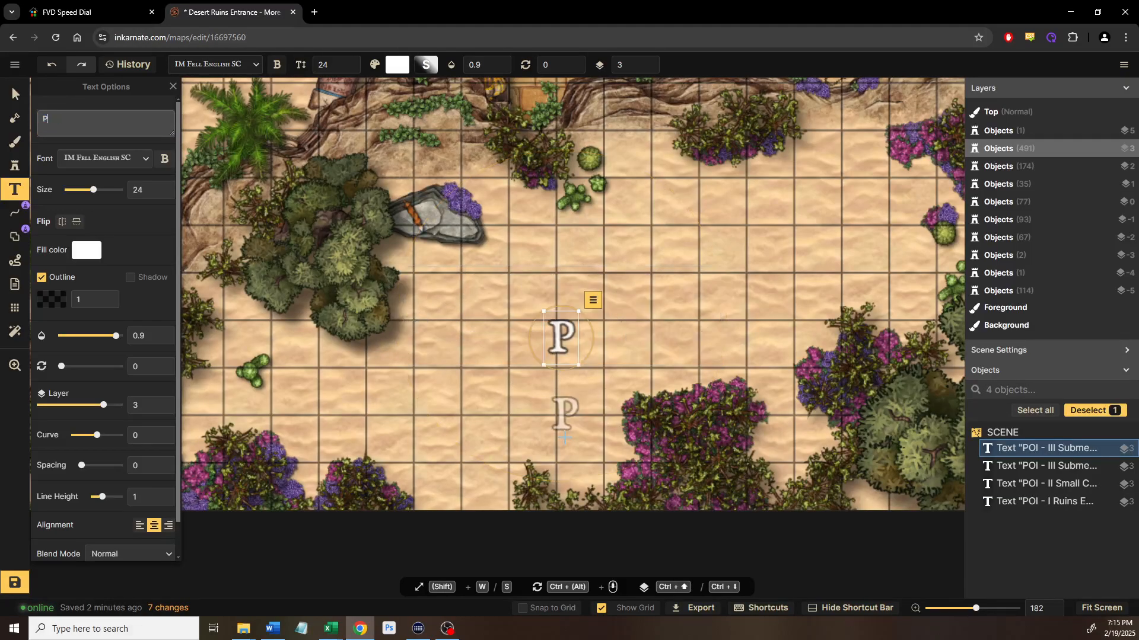
pyautogui.write('OI - IV')
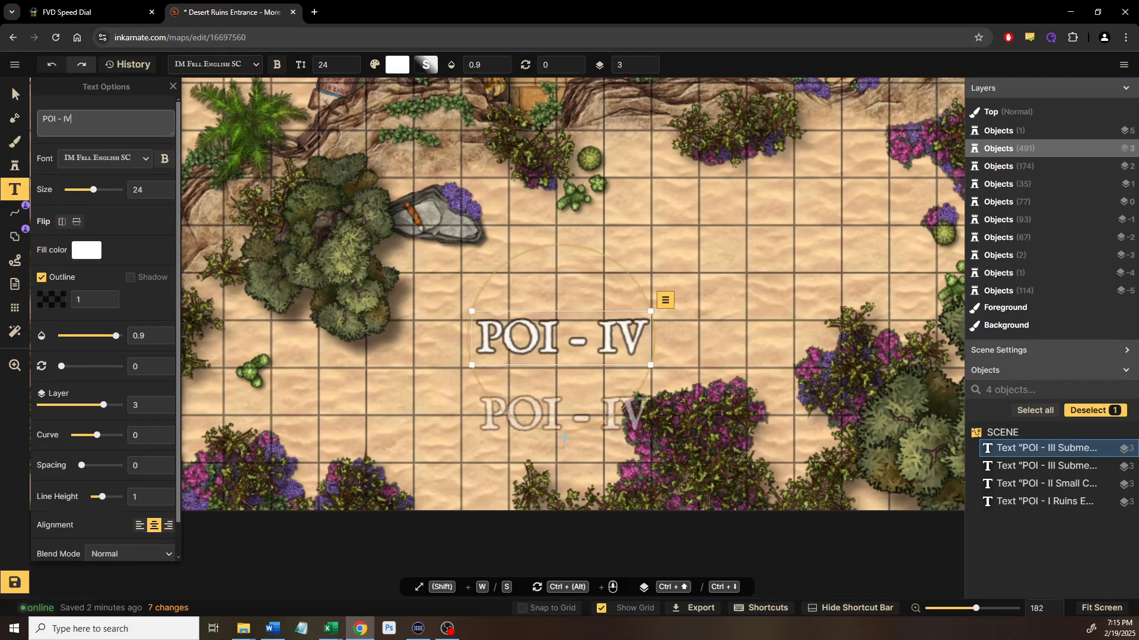
pyautogui.press('Return')
pyautogui.write('???')
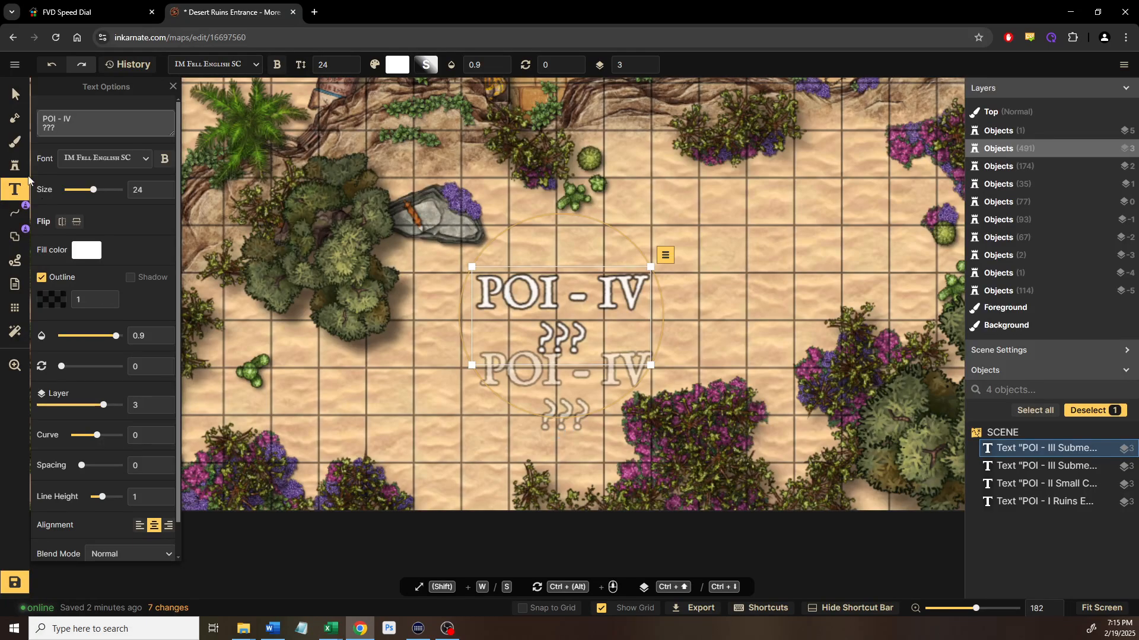
pyautogui.click(14, 93)
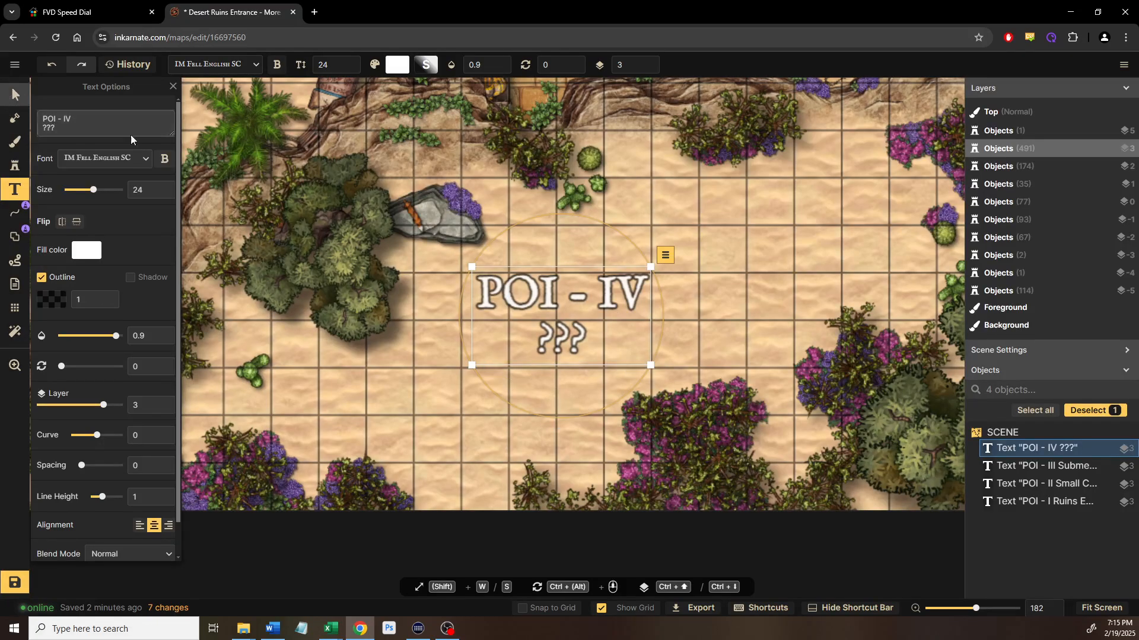
pyautogui.click(692, 312)
pyautogui.scroll(-4, 688, 312)
pyautogui.moveTo(604, 309); pyautogui.dragTo(757, 537)
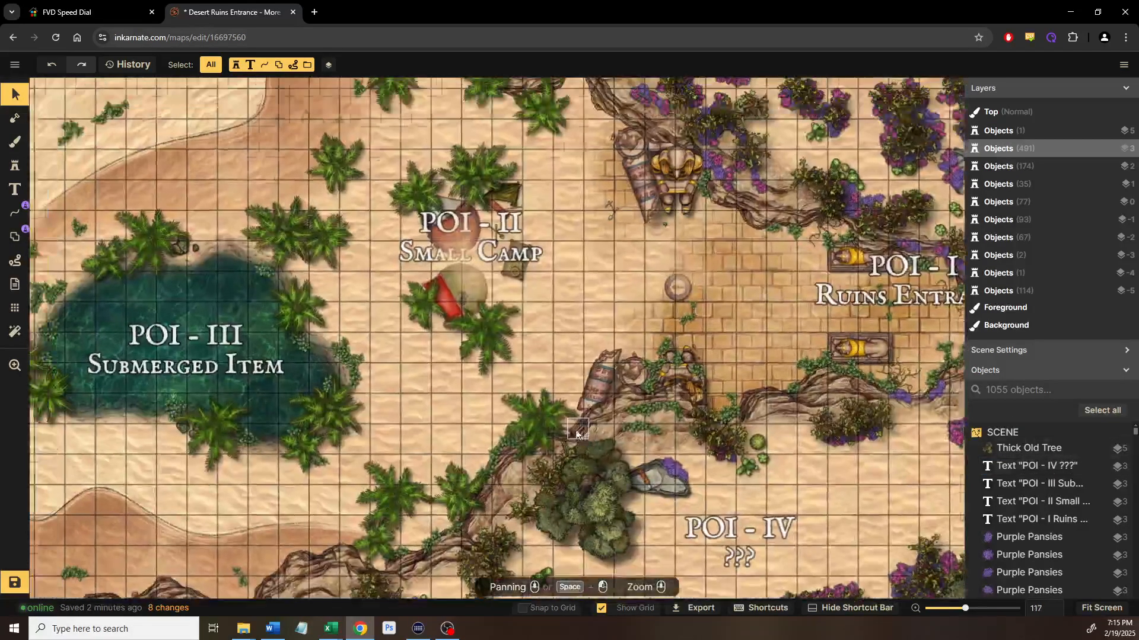
# Move the 'POI - II Small Camp' label so it sits centred over the camp tents
pyautogui.click(456, 223)
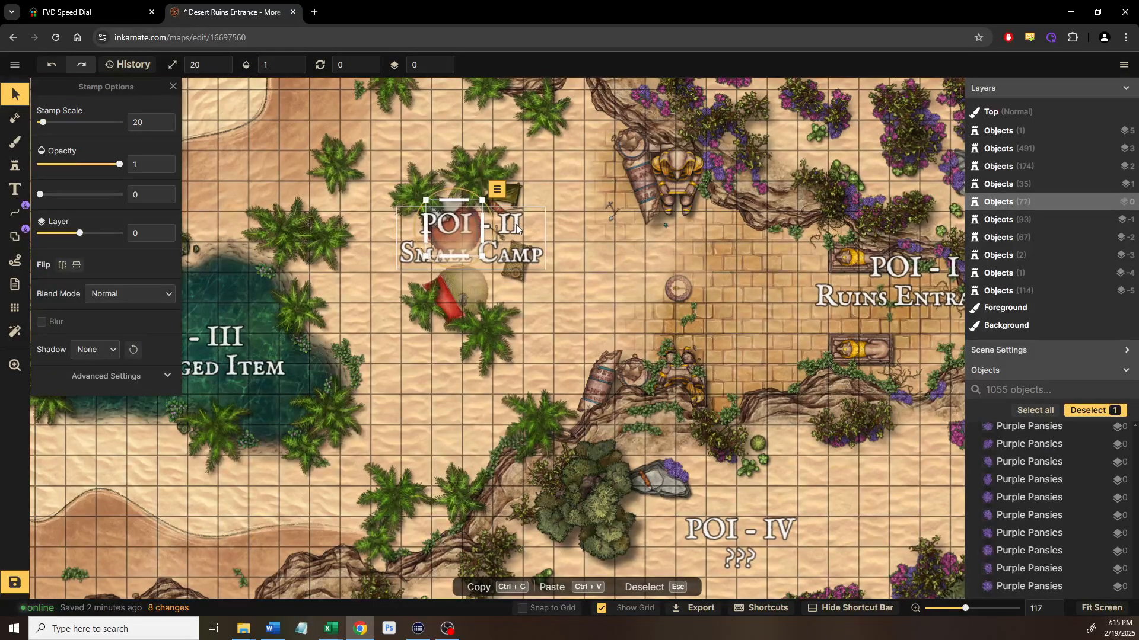
pyautogui.click(516, 228)
pyautogui.moveTo(511, 237); pyautogui.dragTo(636, 343)
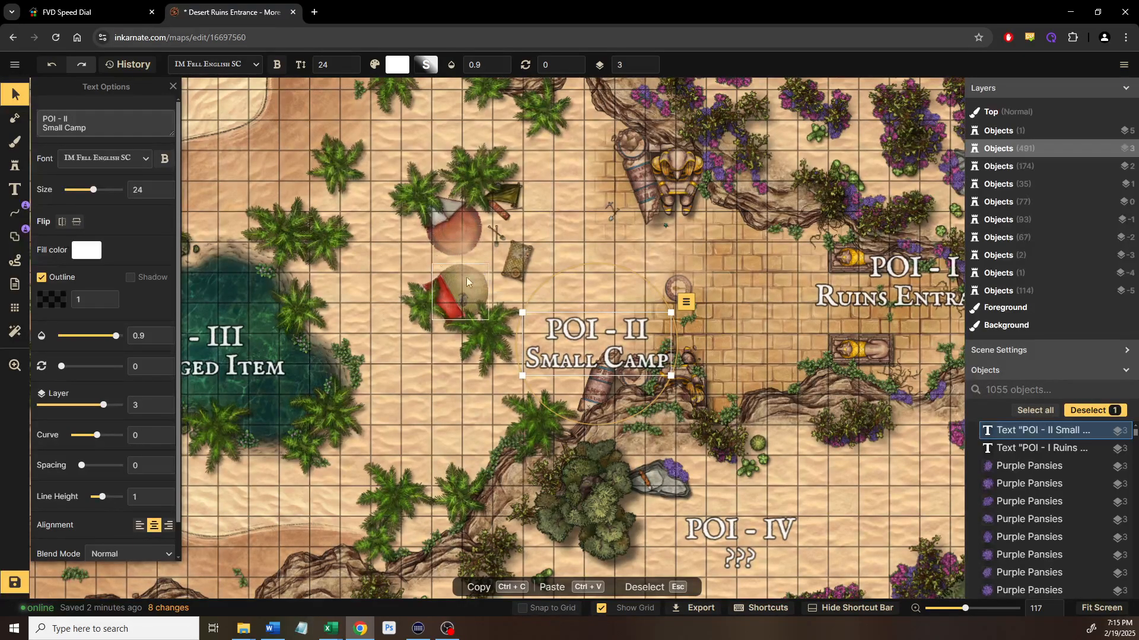
pyautogui.moveTo(568, 331); pyautogui.dragTo(446, 258)
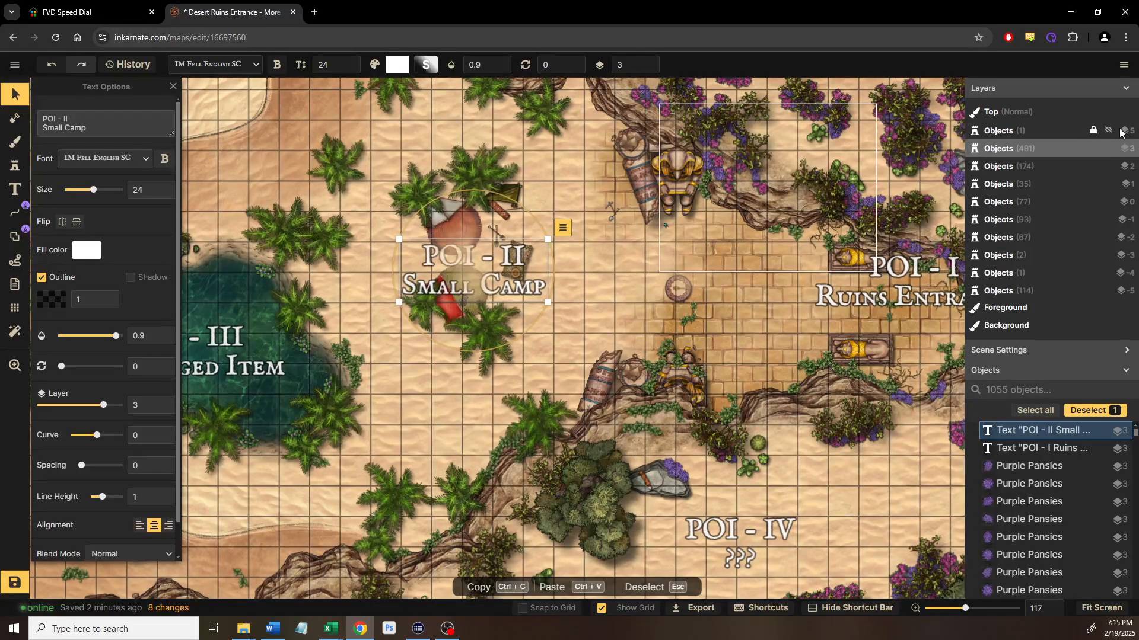
# Toggle the Objects (1) and Top layers off and on, leaving every layer visible
pyautogui.click(1107, 131)
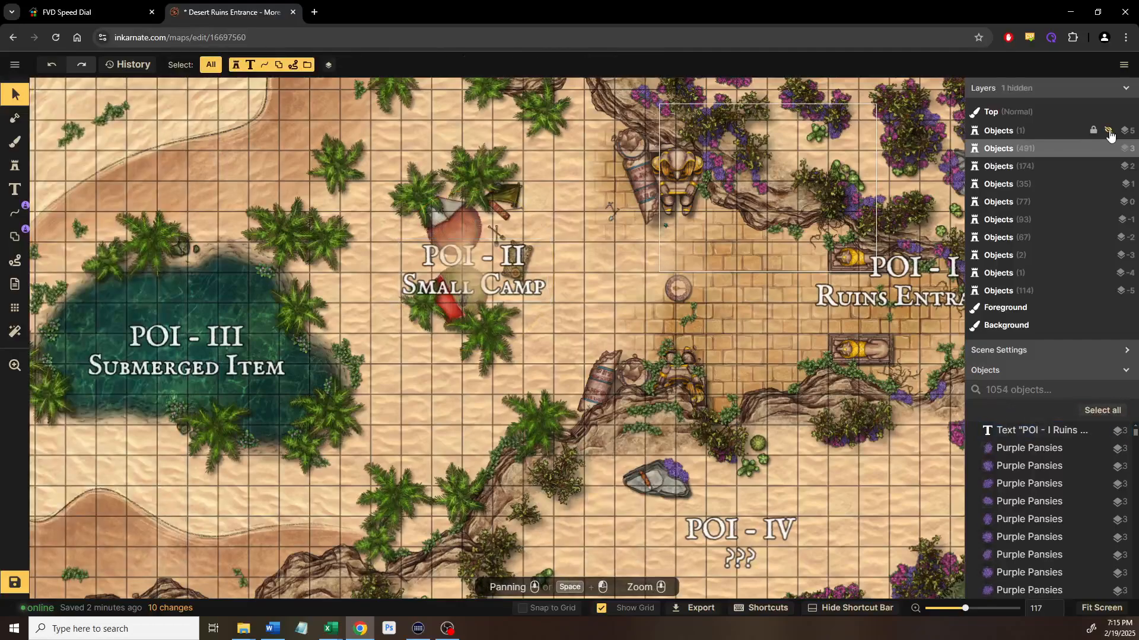
pyautogui.click(1108, 131)
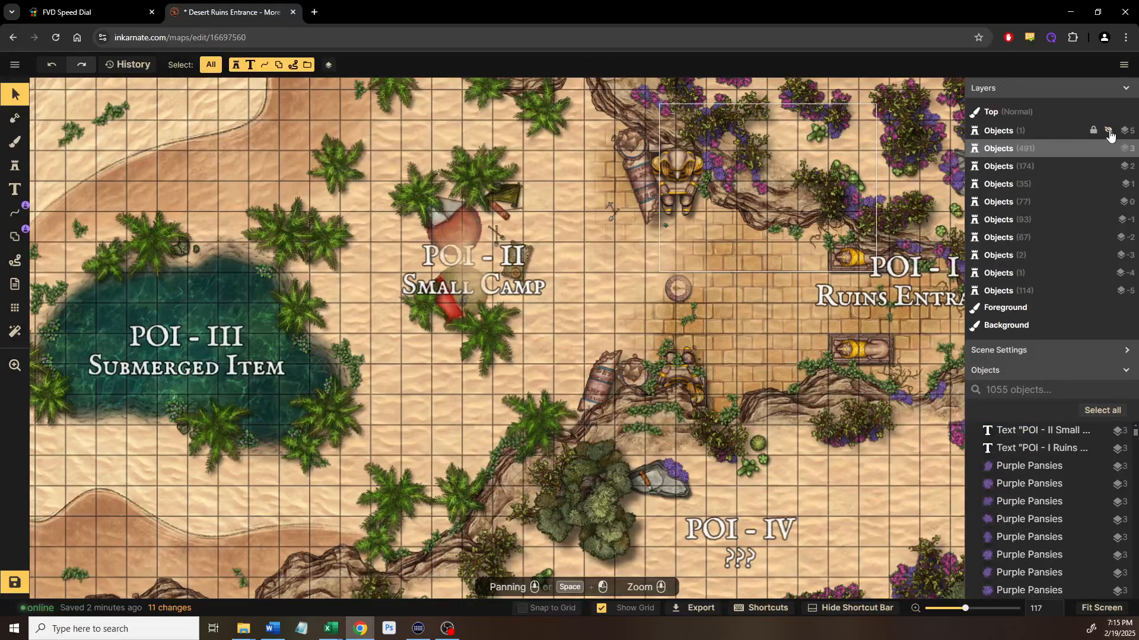
pyautogui.click(1107, 131)
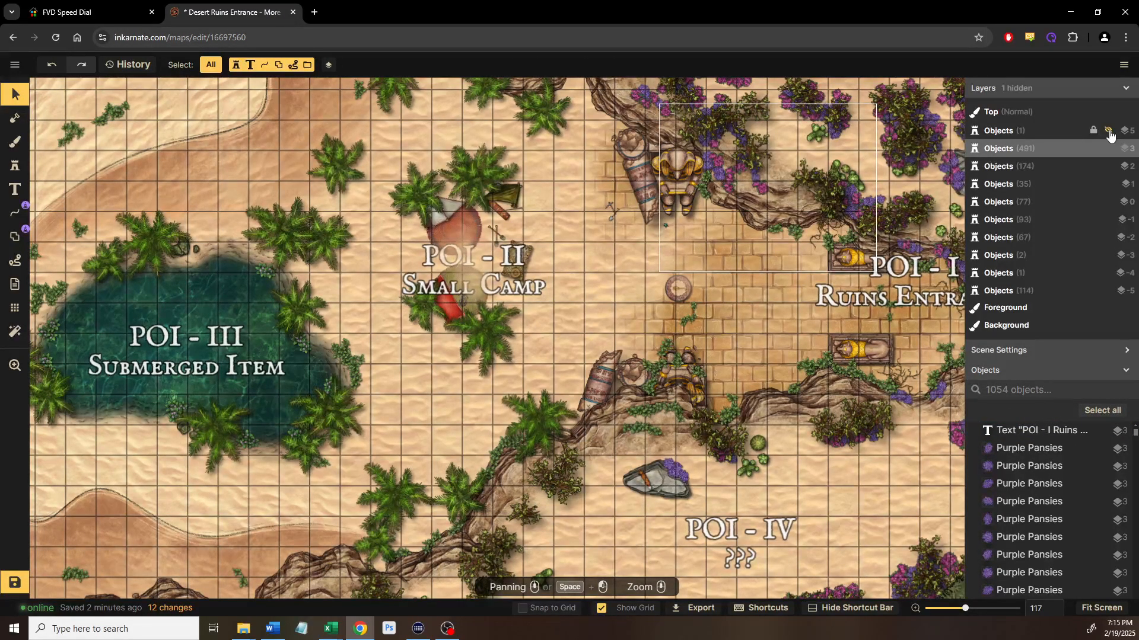
pyautogui.click(1108, 131)
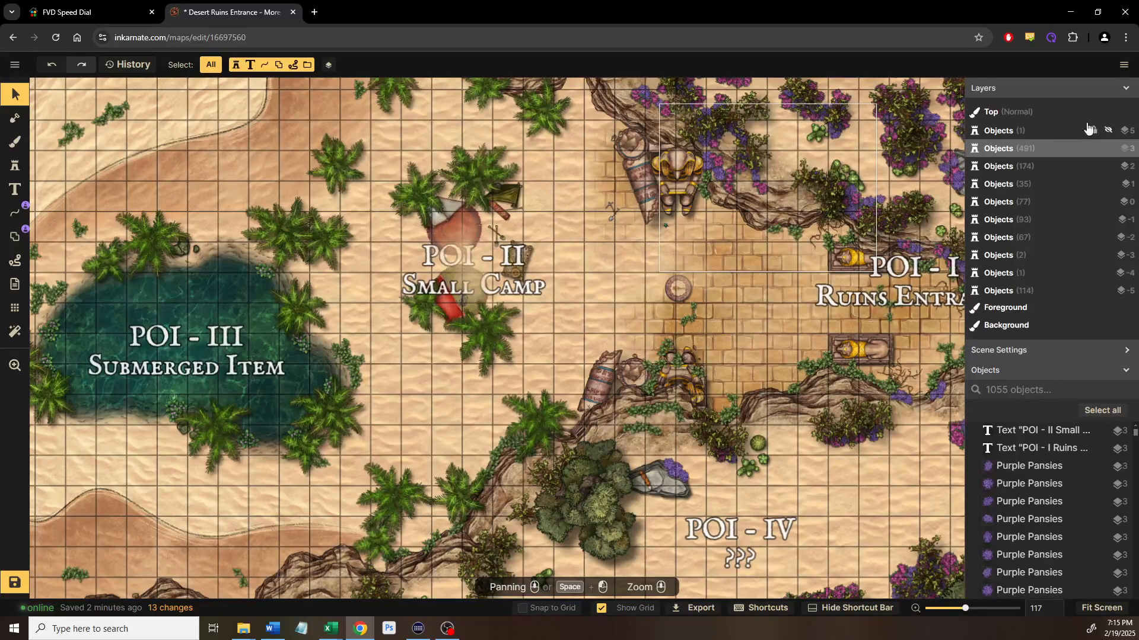
pyautogui.click(1131, 113)
pyautogui.click(1130, 112)
pyautogui.click(1131, 112)
pyautogui.click(1130, 113)
pyautogui.click(1131, 112)
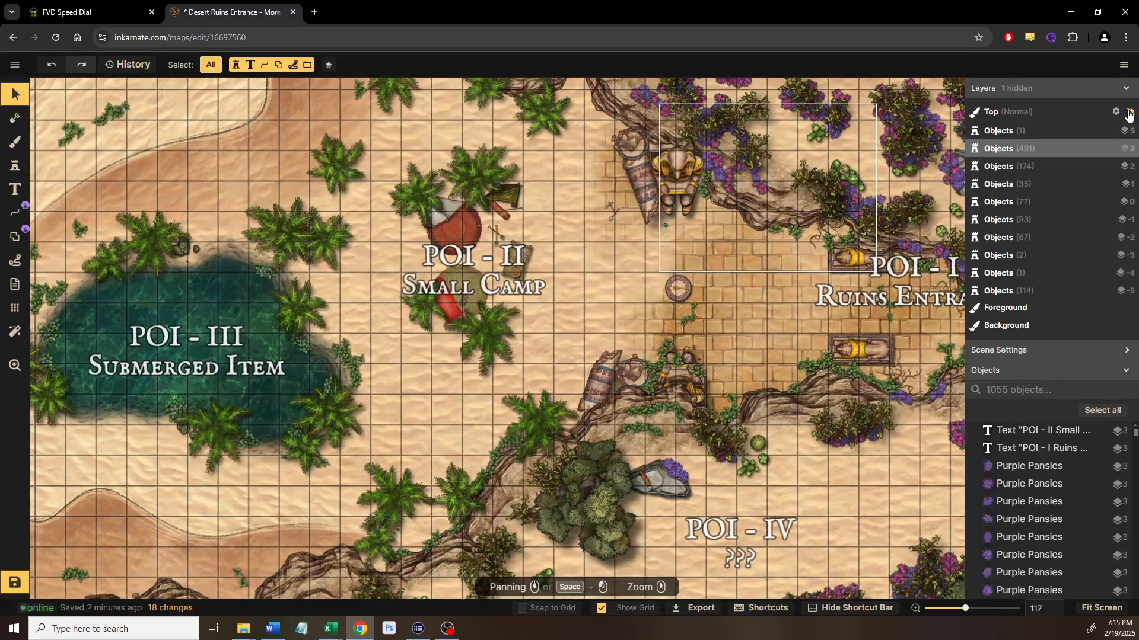
pyautogui.click(1130, 113)
pyautogui.scroll(4, 564, 343)
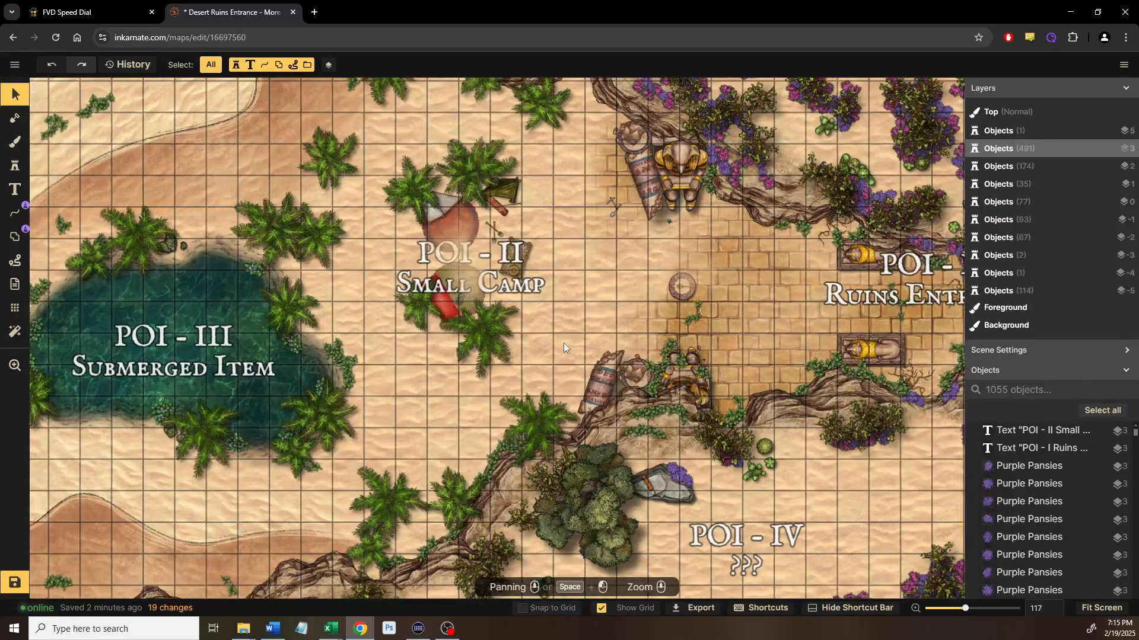
pyautogui.scroll(2, 424, 289)
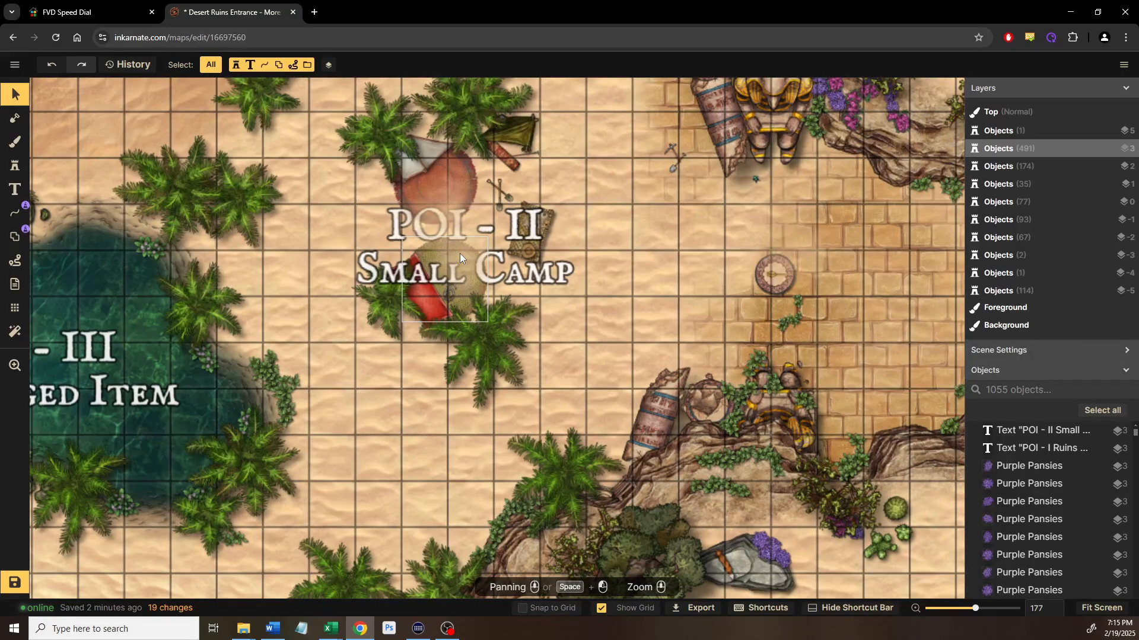
pyautogui.scroll(-6, 461, 254)
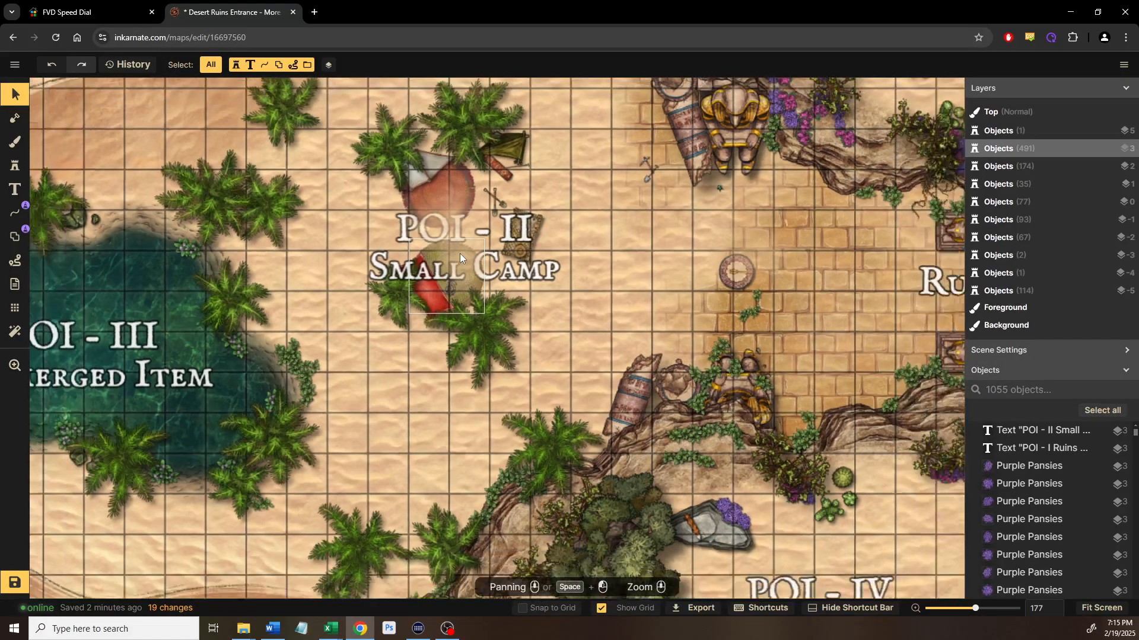
pyautogui.scroll(5, 356, 261)
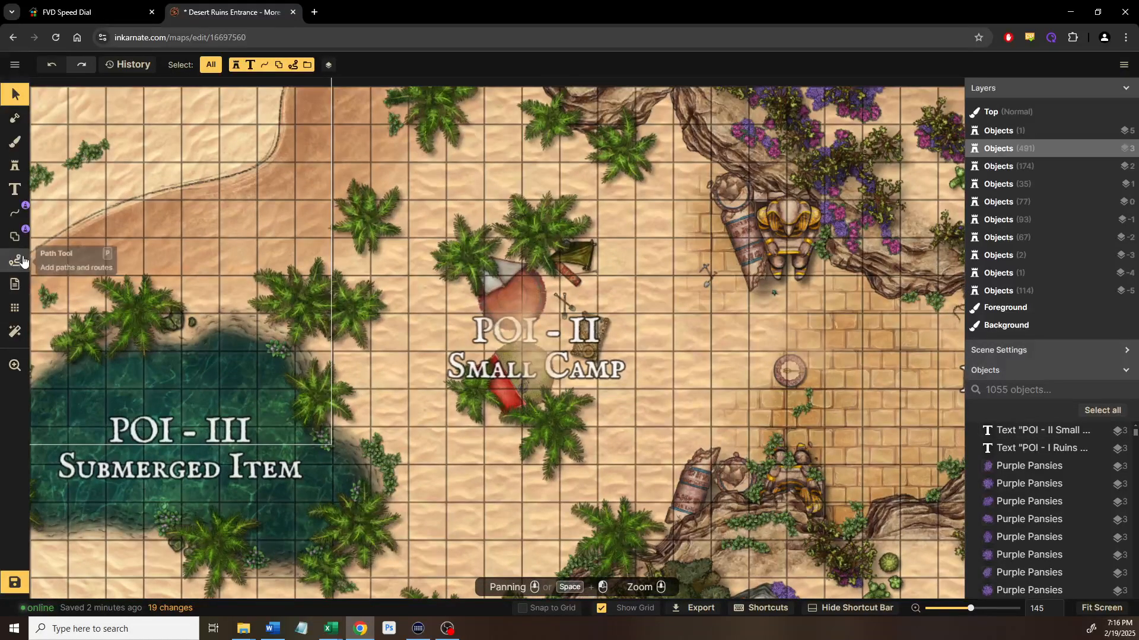
# Try a Night filter on the map, then undo it
pyautogui.click(15, 331)
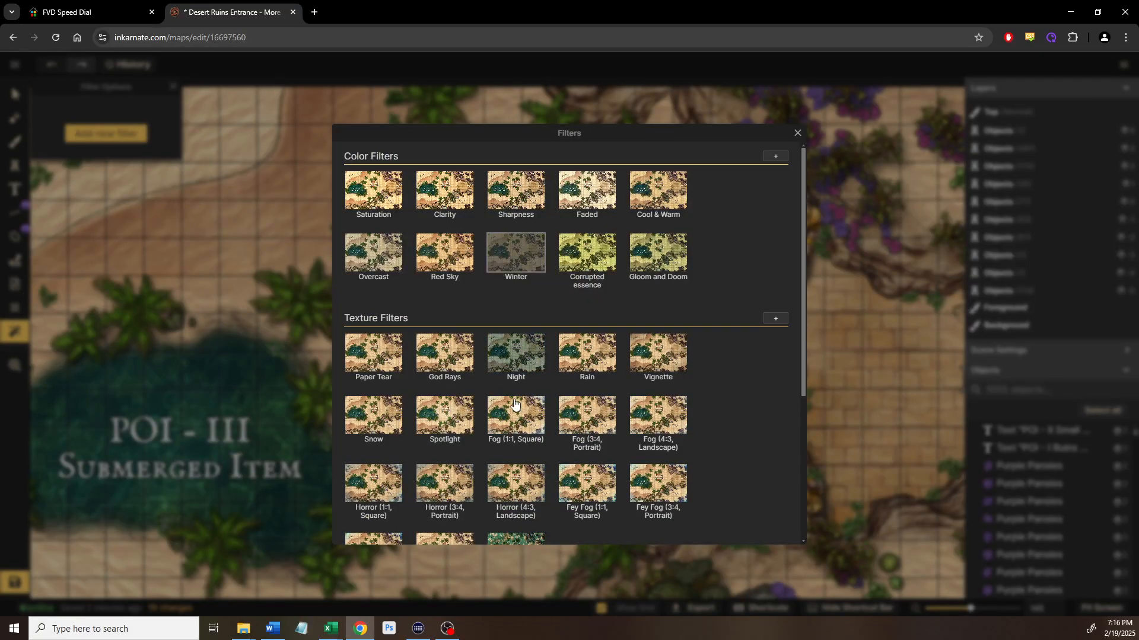
pyautogui.click(525, 364)
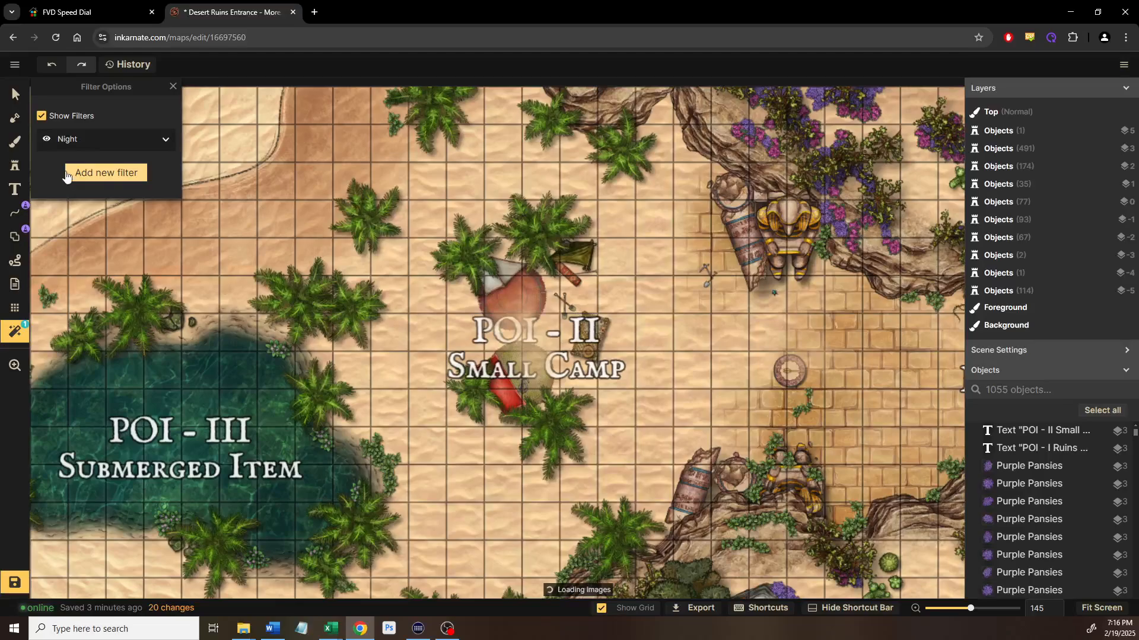
pyautogui.scroll(-2, 439, 377)
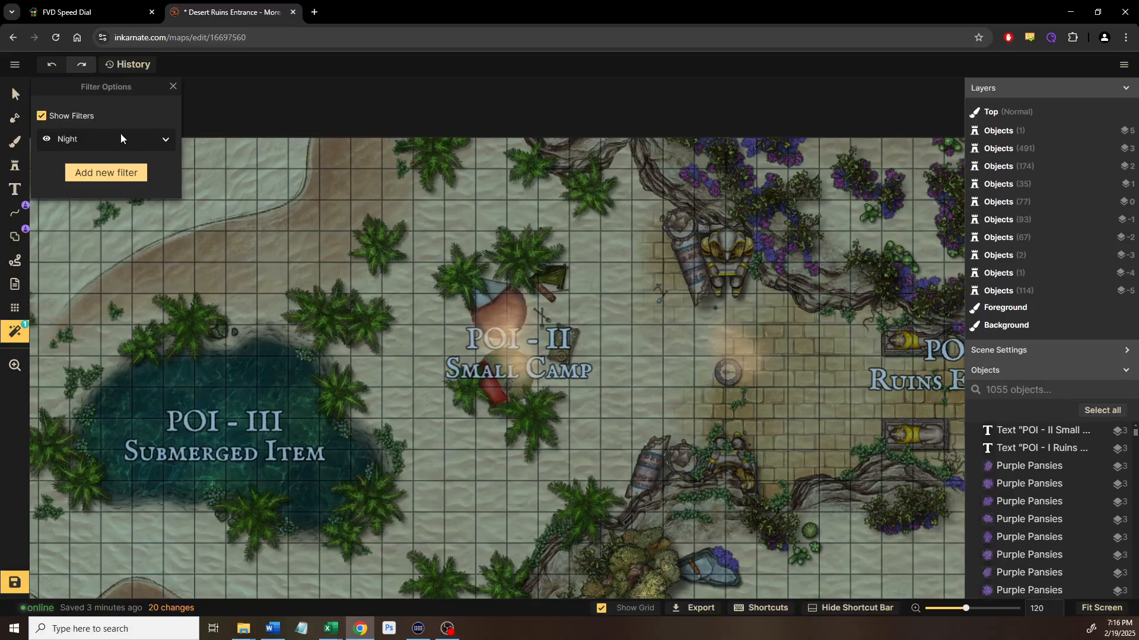
pyautogui.click(57, 70)
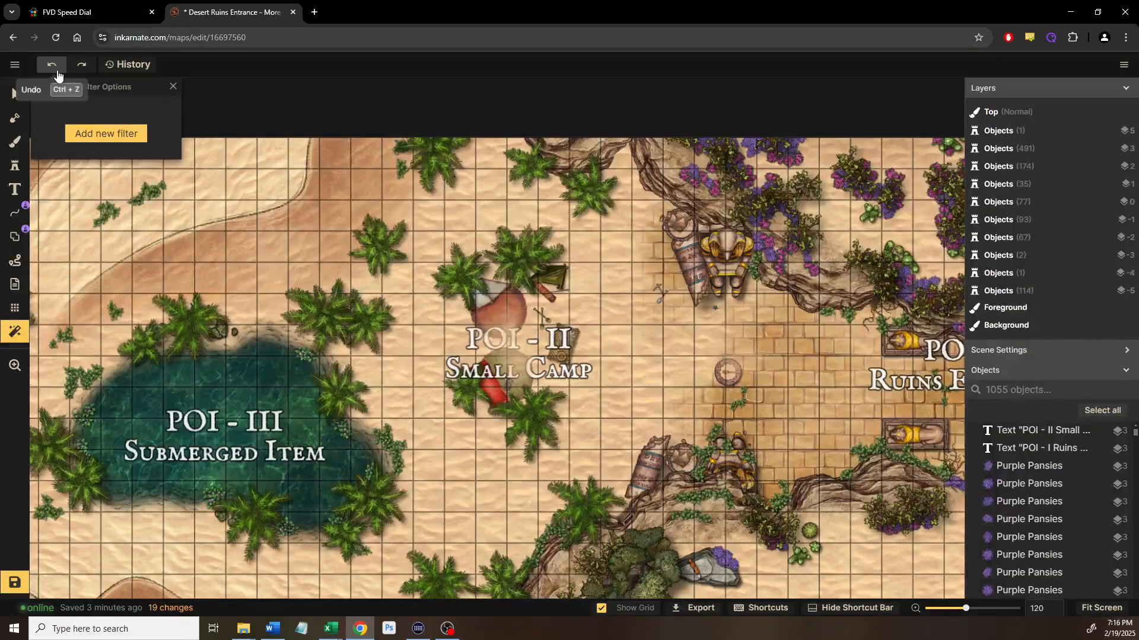
# Save the unfiltered 'Desert Ruins Entrance - More POIs' map
pyautogui.scroll(-3, 356, 390)
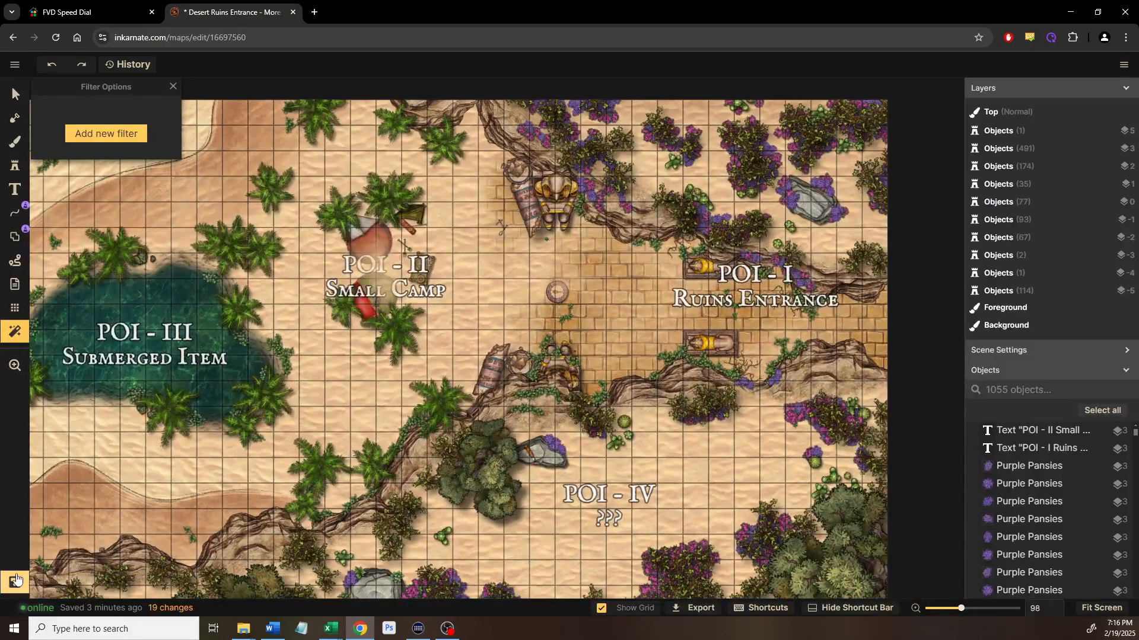
pyautogui.click(17, 580)
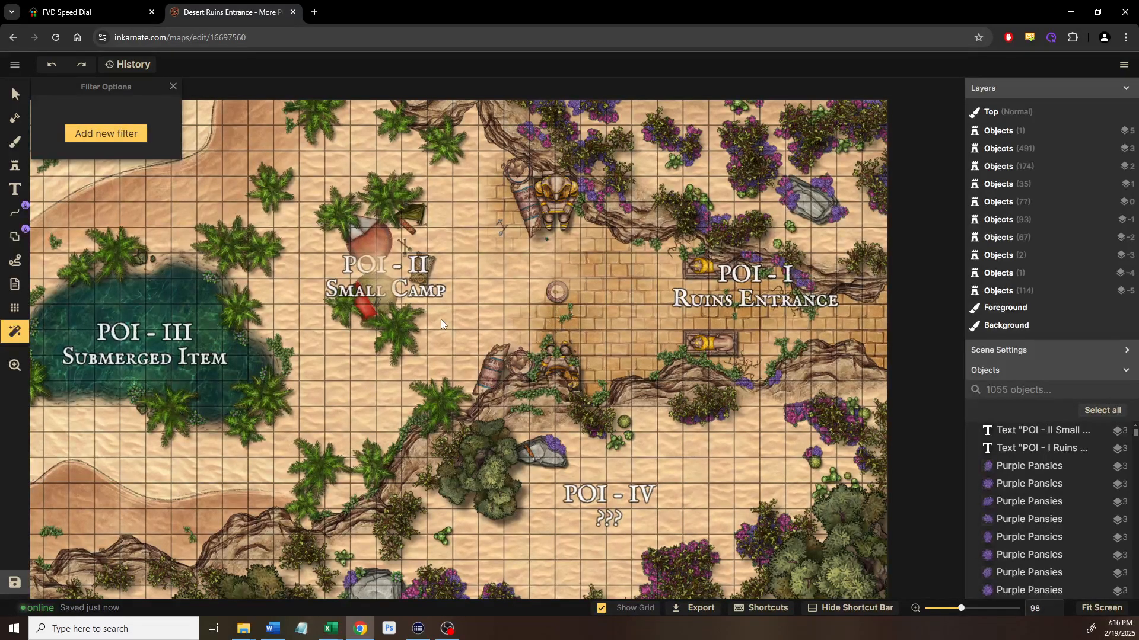
pyautogui.moveTo(440, 319); pyautogui.dragTo(507, 319)
# Enable early-access custom layers from the main map menu by agreeing to the terms
pyautogui.click(22, 68)
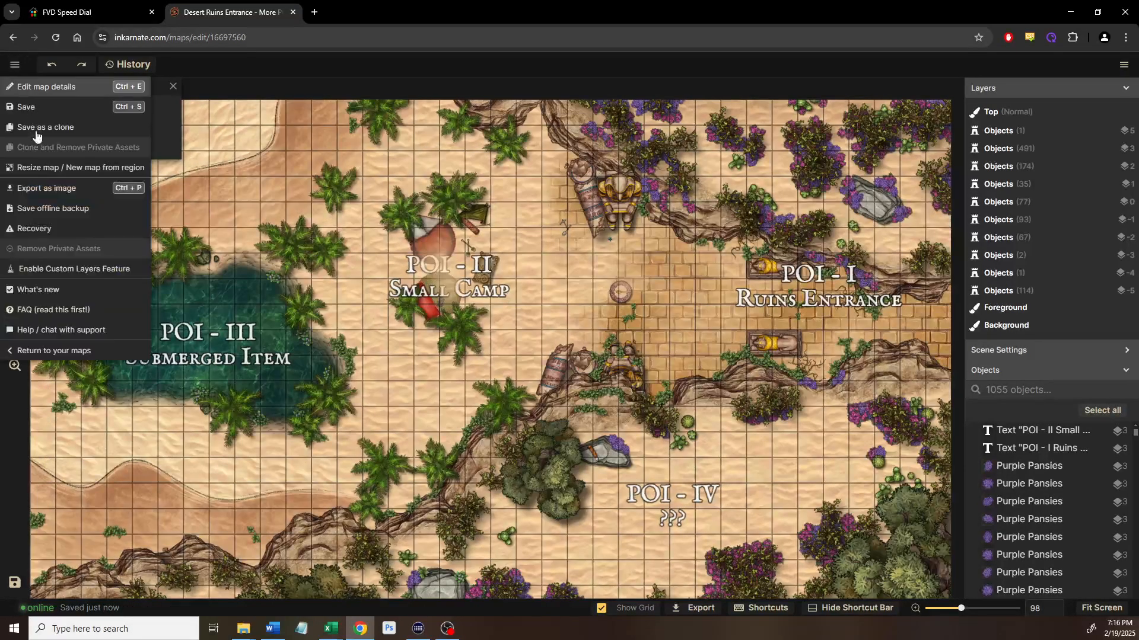
pyautogui.click(91, 268)
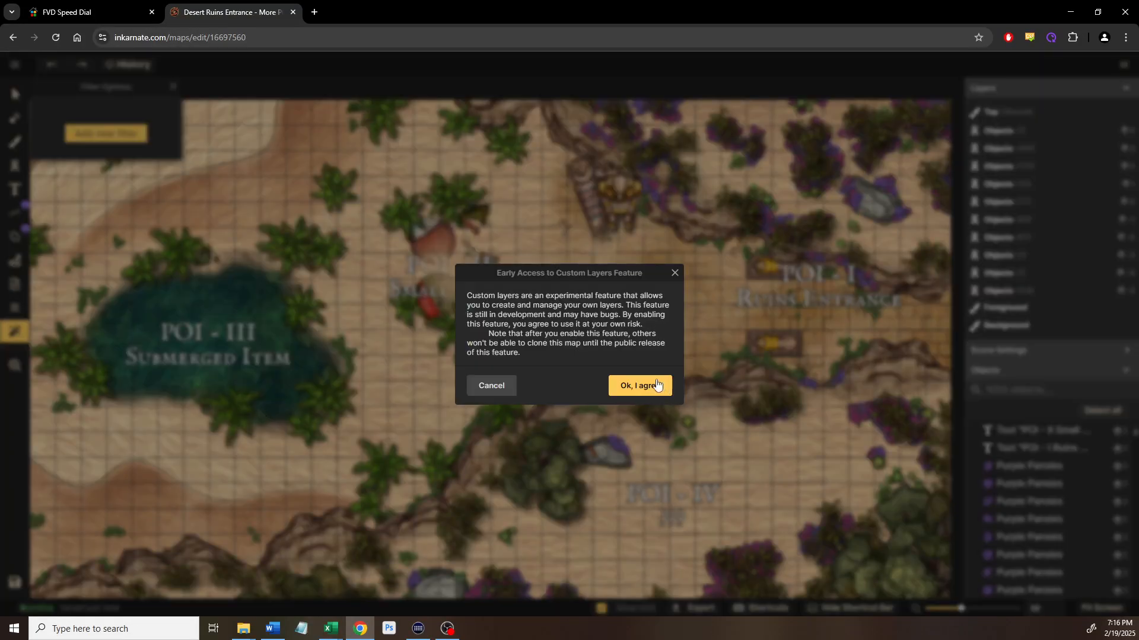
pyautogui.click(633, 387)
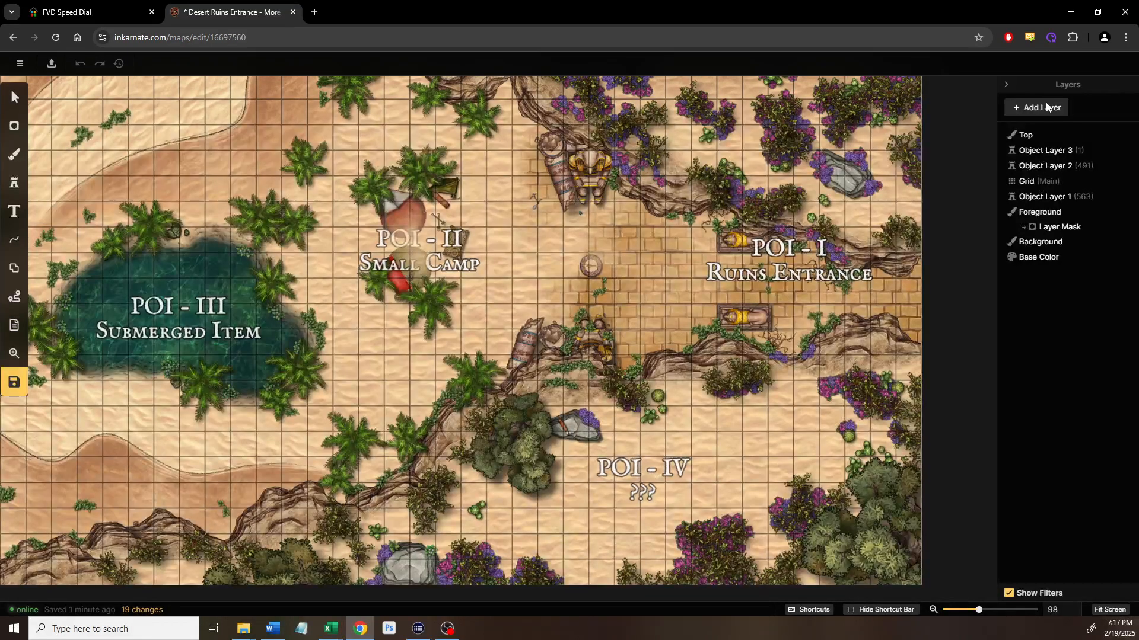
# Add a Night filter layer and move it above the Top layer
pyautogui.click(1028, 136)
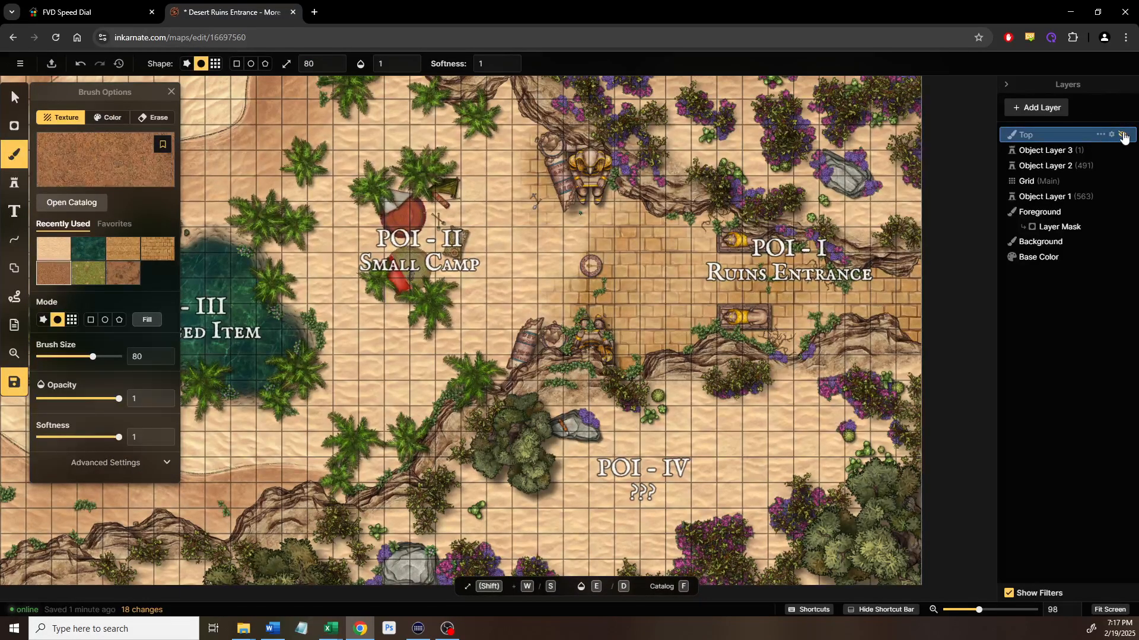
pyautogui.click(1035, 108)
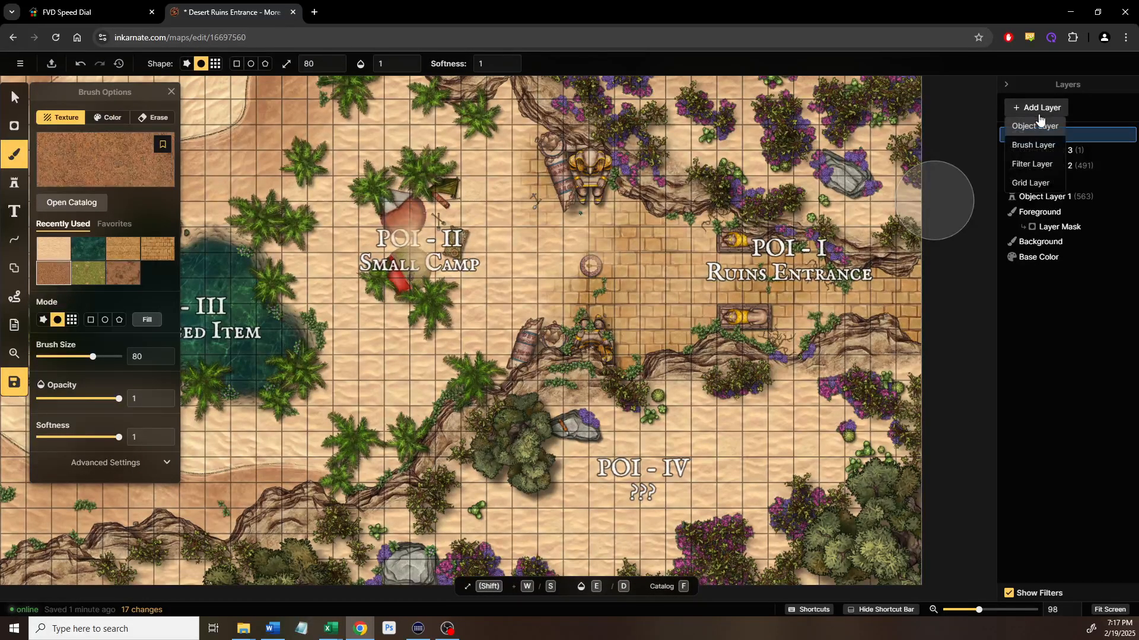
pyautogui.click(1031, 164)
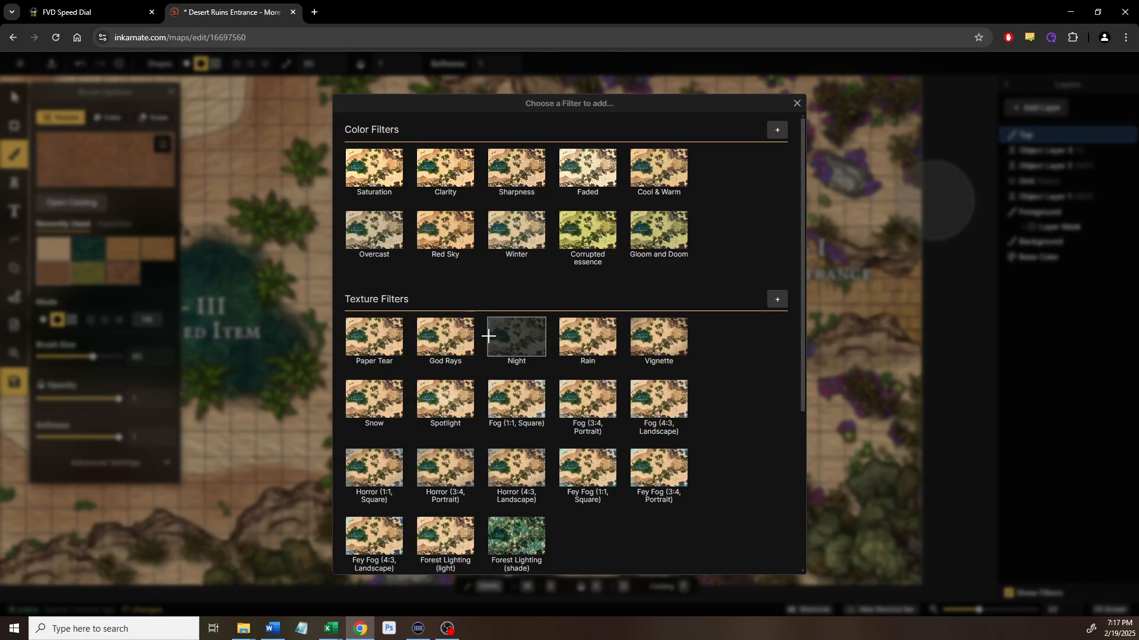
pyautogui.click(530, 335)
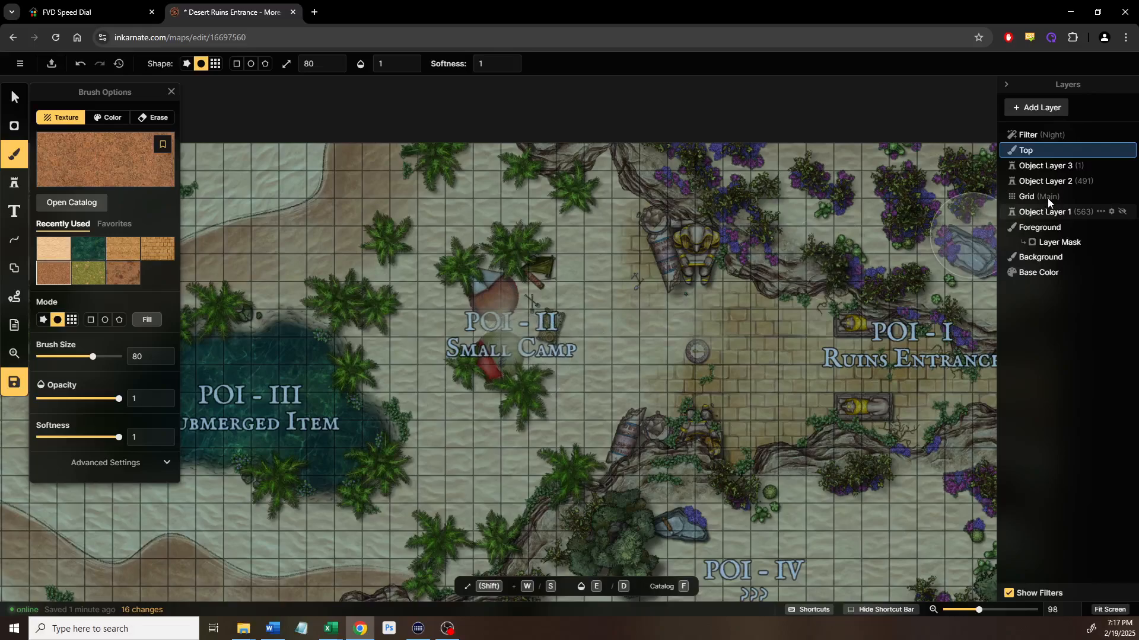
pyautogui.moveTo(1025, 153); pyautogui.dragTo(1024, 148)
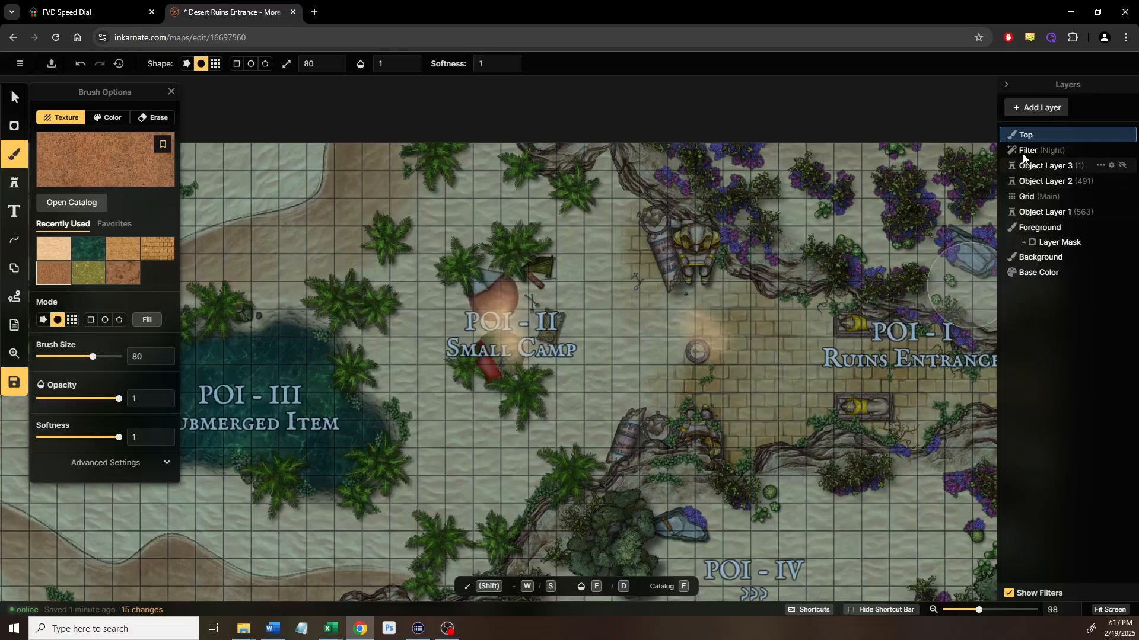
pyautogui.moveTo(1021, 146); pyautogui.dragTo(1018, 127)
pyautogui.moveTo(455, 376); pyautogui.dragTo(592, 318)
pyautogui.scroll(-2, 674, 383)
pyautogui.moveTo(675, 383); pyautogui.dragTo(285, 240)
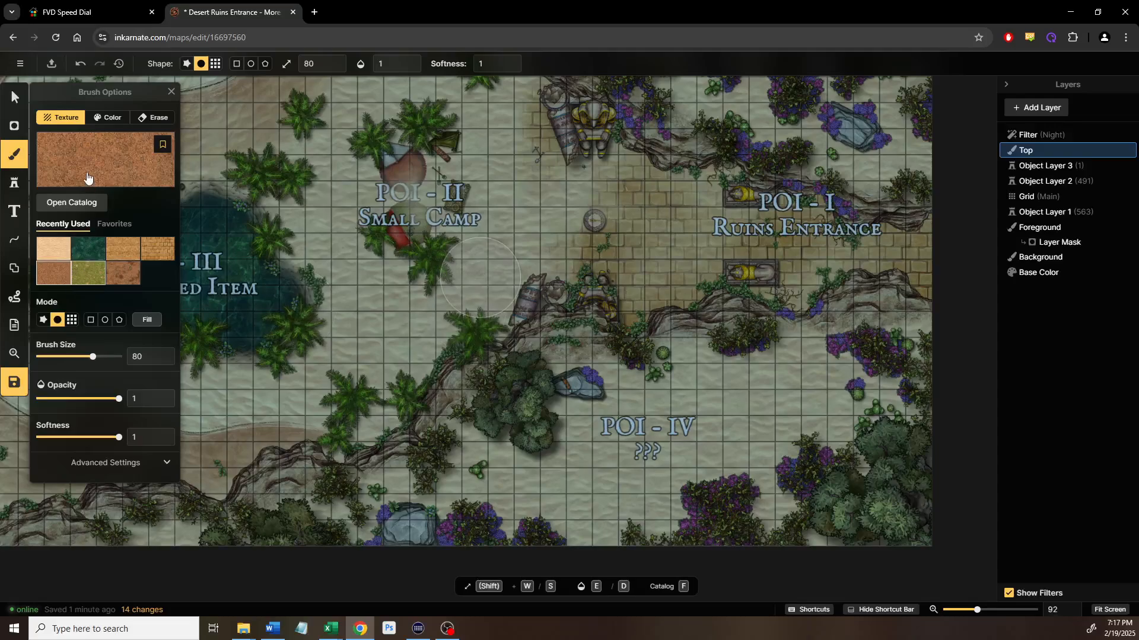
pyautogui.click(170, 92)
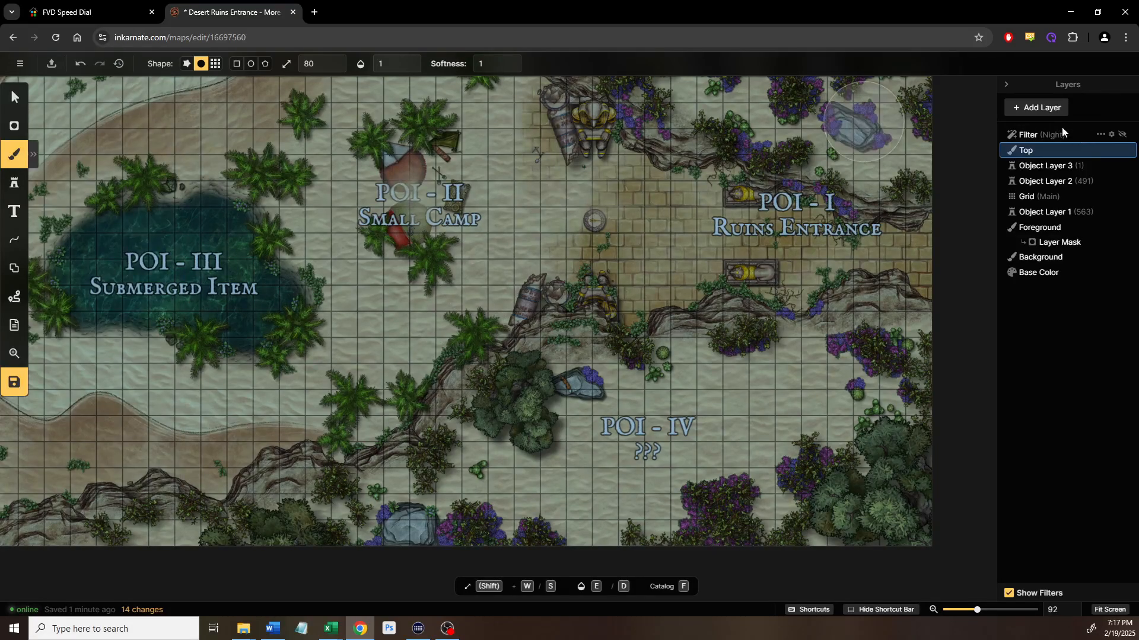
# Add a God Rays filter layer above Night and open its settings
pyautogui.click(1044, 108)
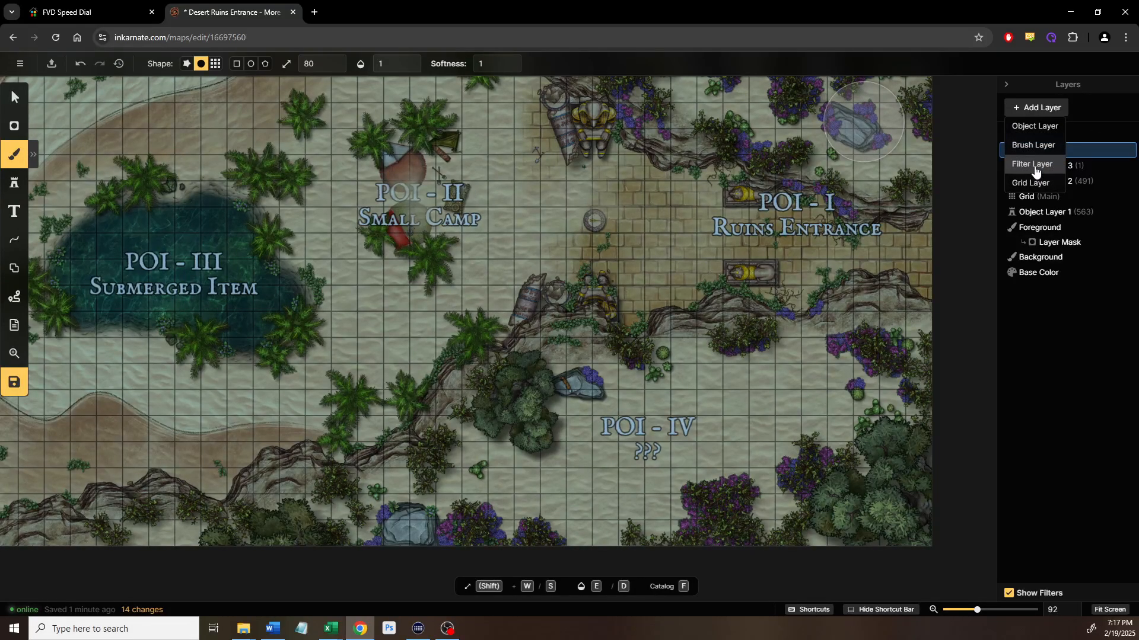
pyautogui.click(1033, 168)
pyautogui.click(455, 345)
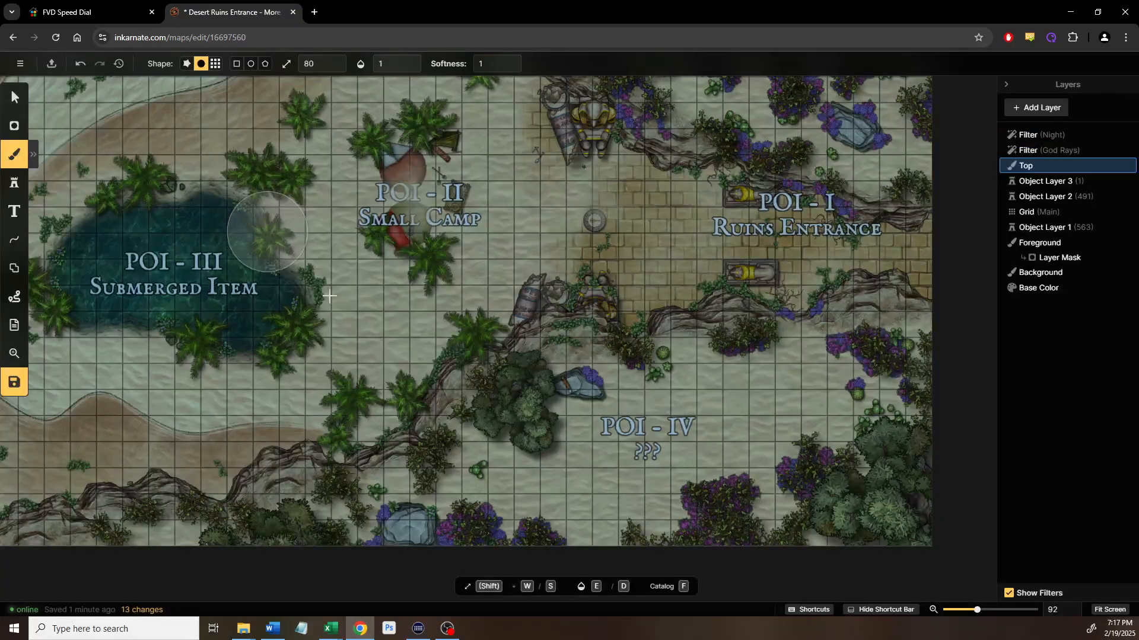
pyautogui.moveTo(265, 230); pyautogui.dragTo(379, 342)
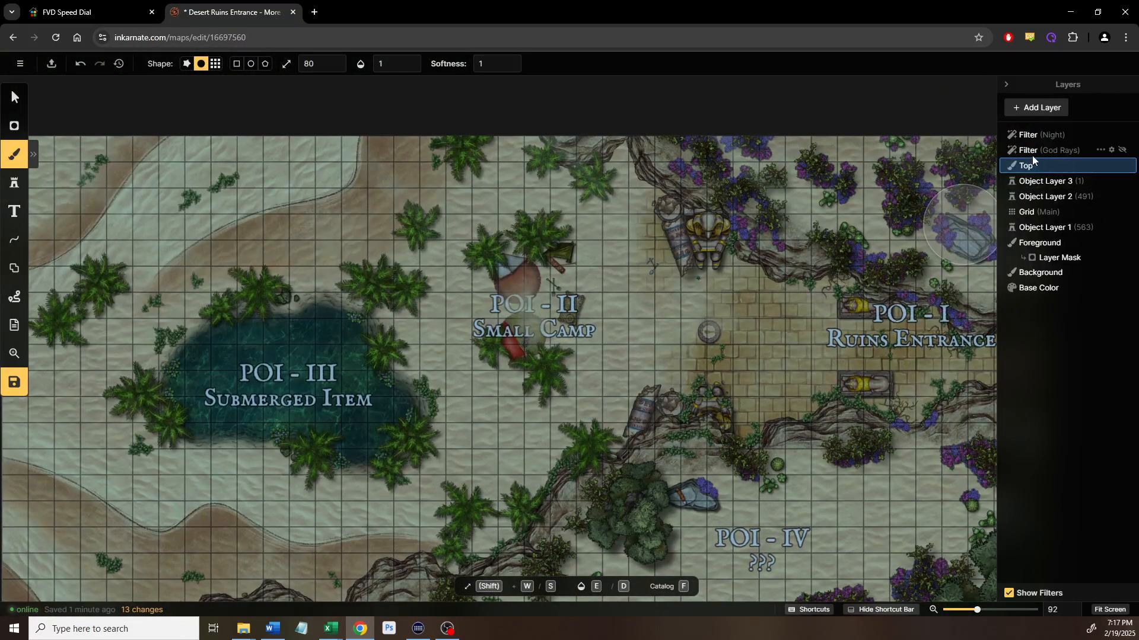
pyautogui.moveTo(1036, 148); pyautogui.dragTo(1035, 134)
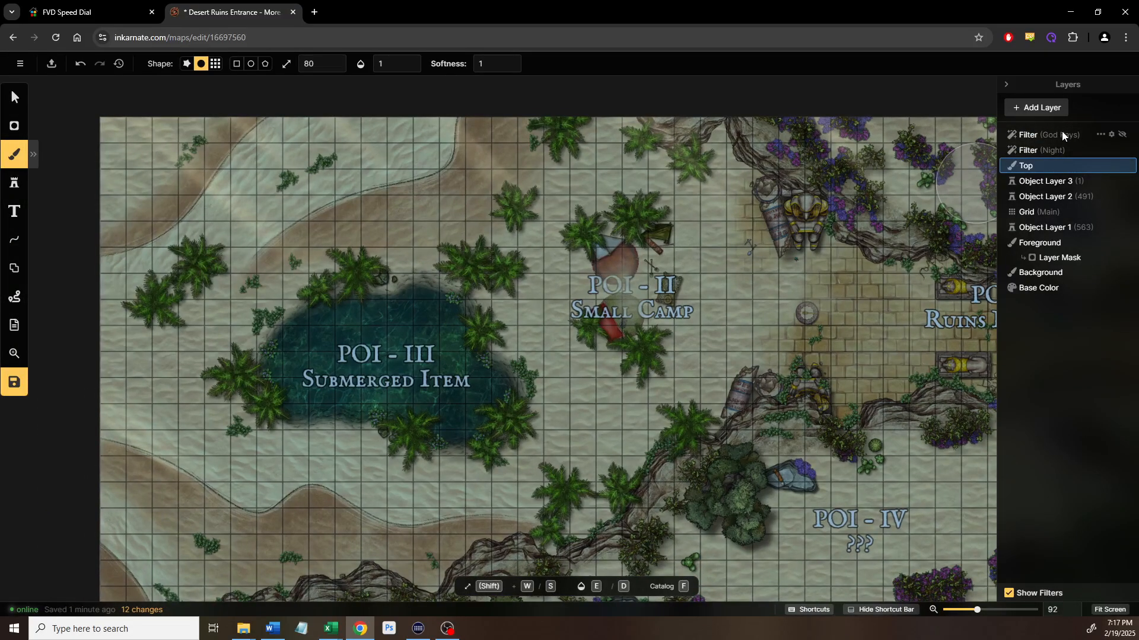
pyautogui.click(1111, 139)
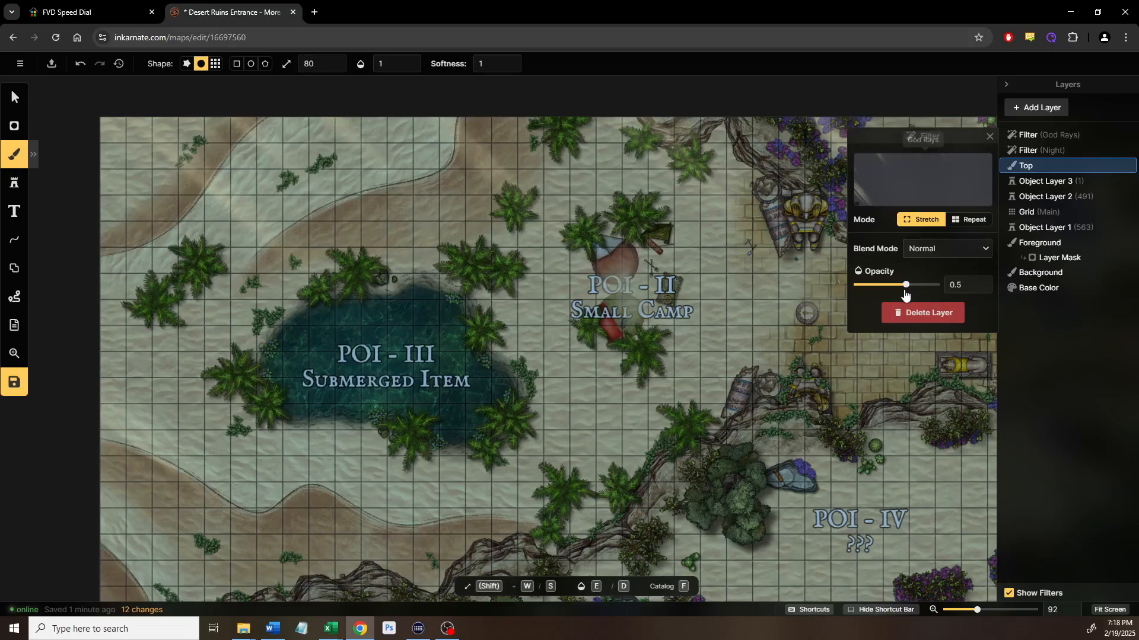
# Raise God Rays filter opacity to 1 and compare blend modes, settling on Screen
pyautogui.moveTo(905, 285); pyautogui.dragTo(953, 284)
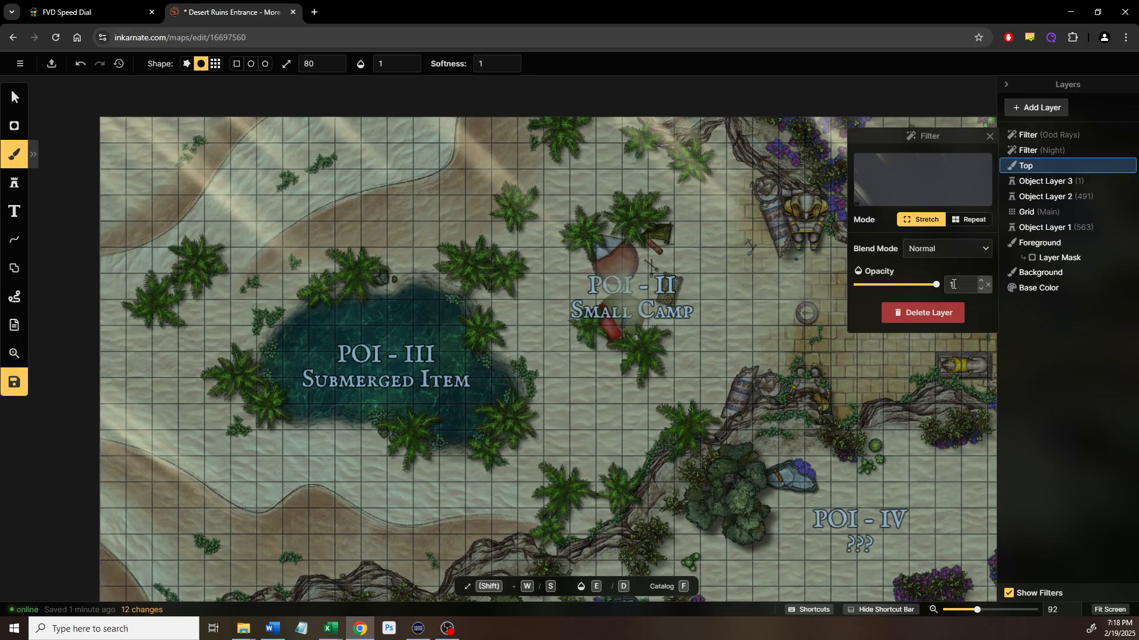
pyautogui.click(954, 285)
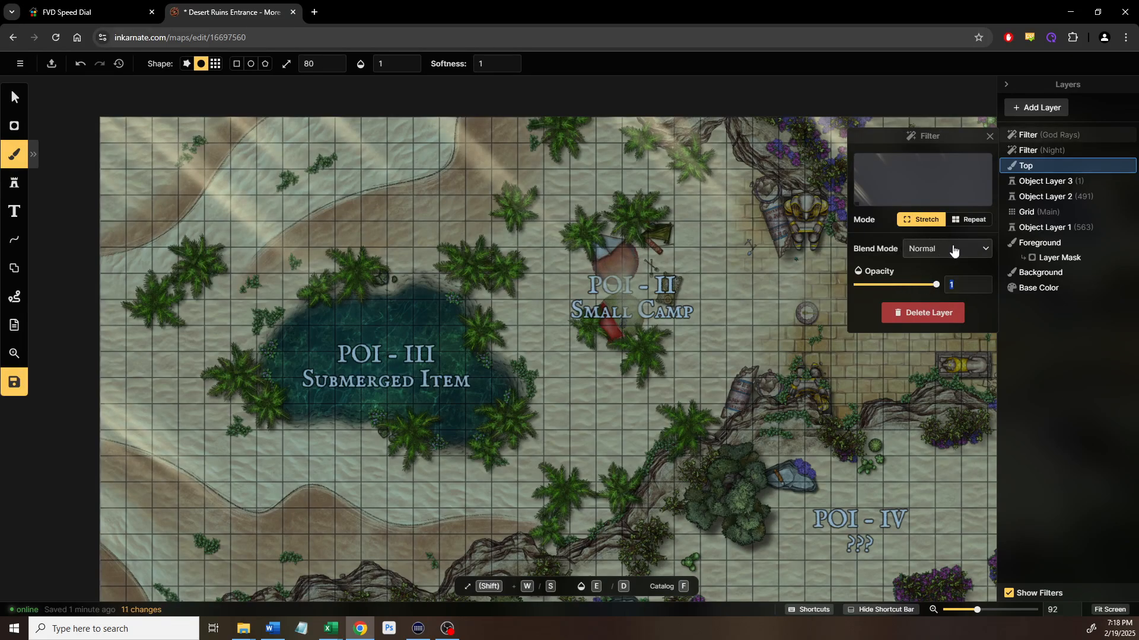
pyautogui.click(953, 250)
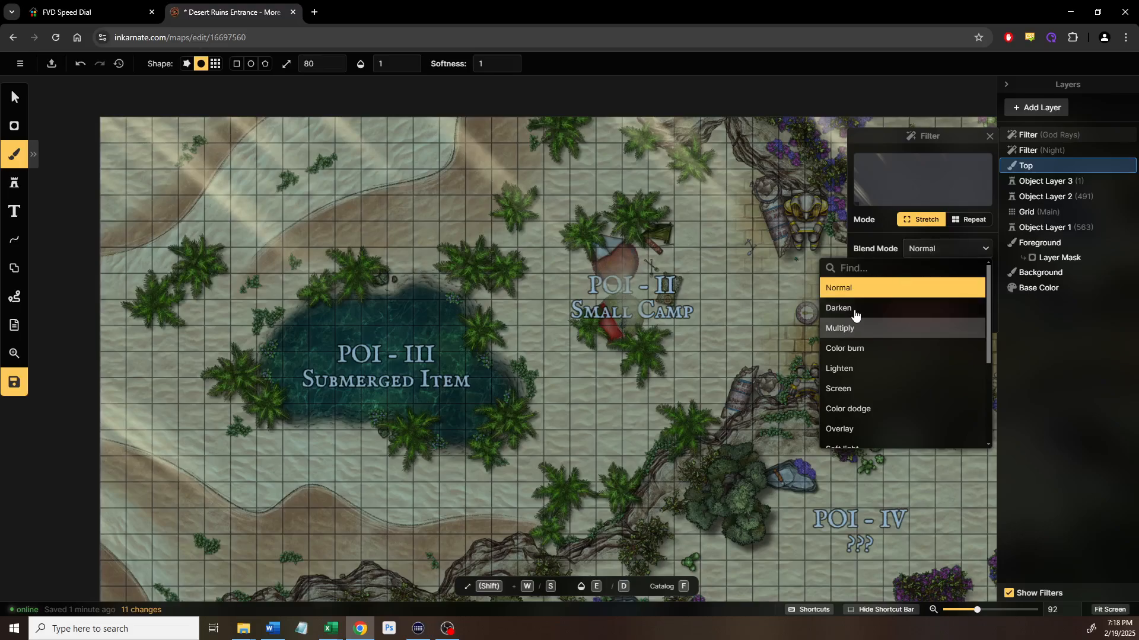
pyautogui.click(855, 329)
pyautogui.click(854, 349)
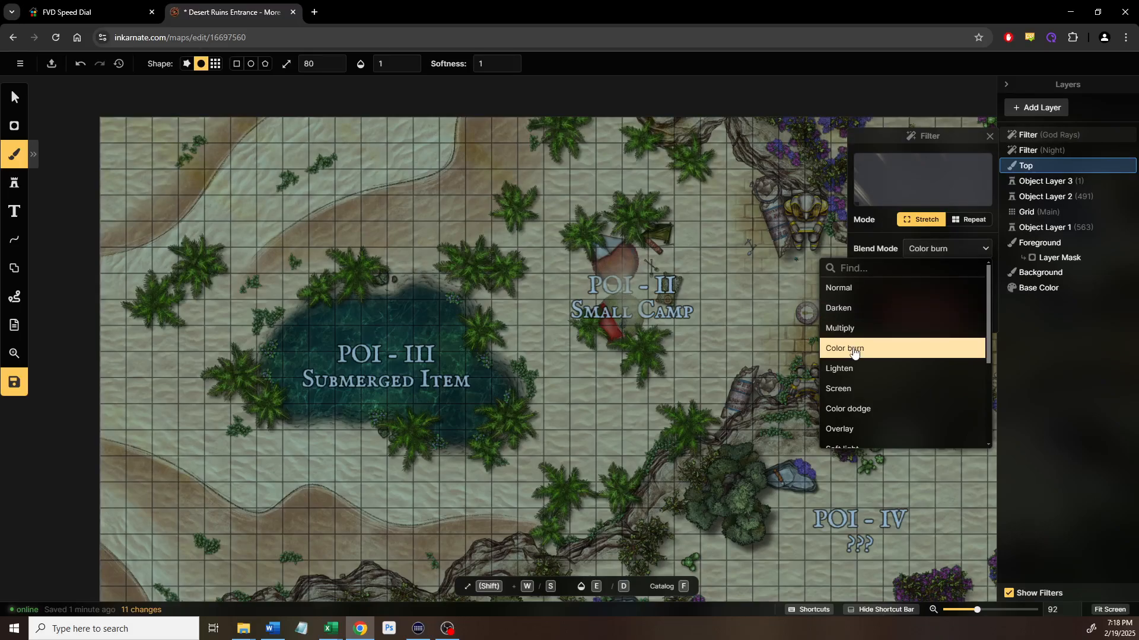
pyautogui.click(842, 376)
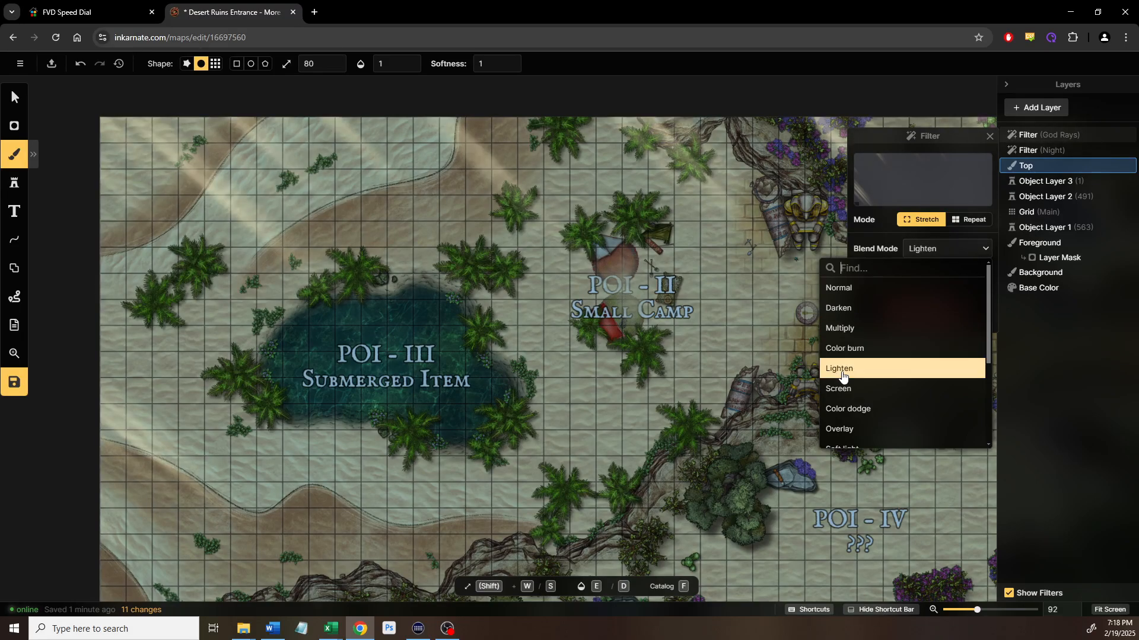
pyautogui.click(852, 289)
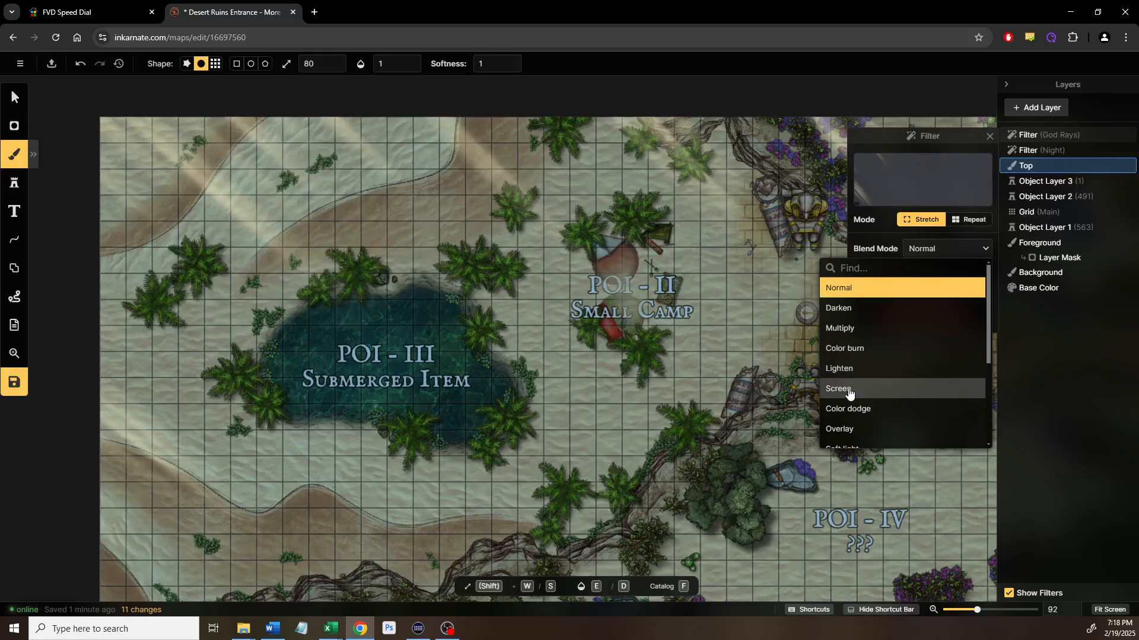
pyautogui.click(851, 374)
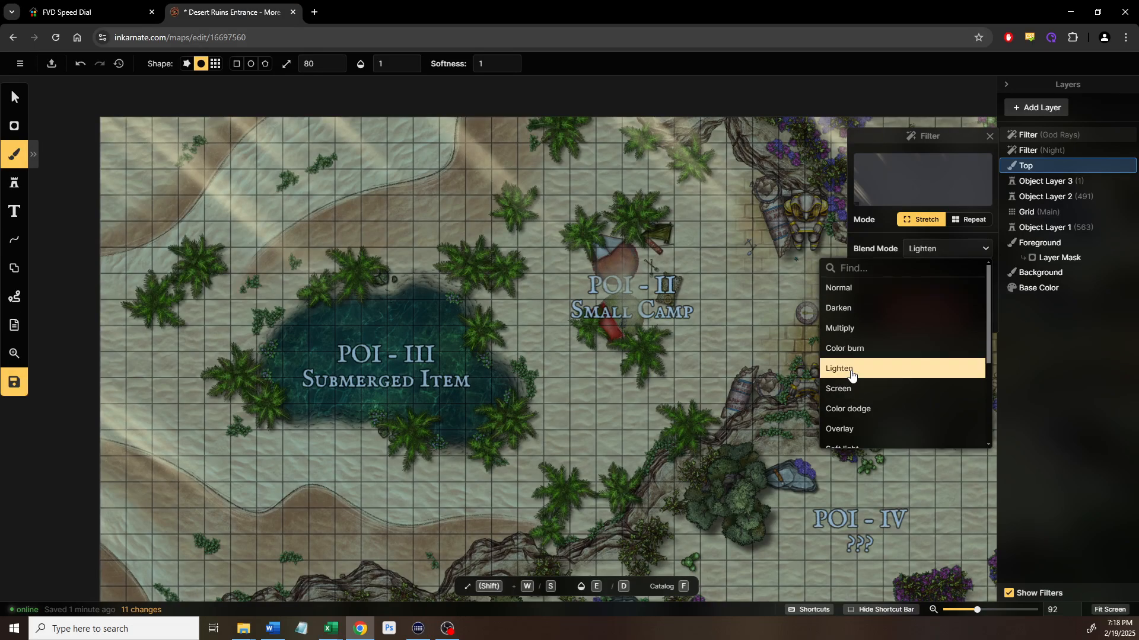
pyautogui.click(849, 389)
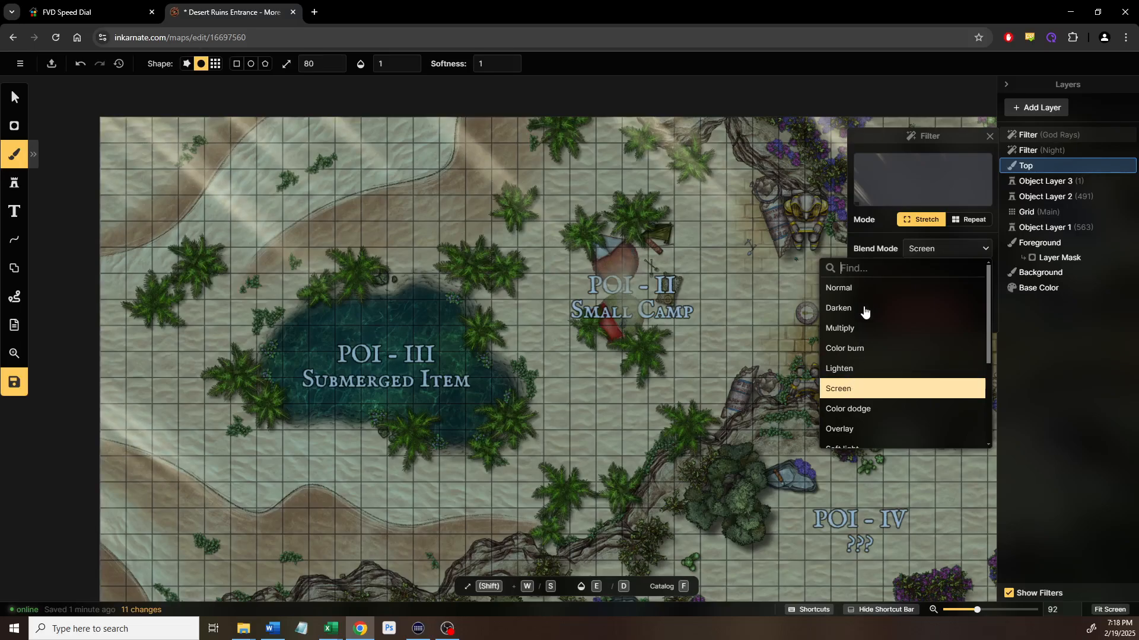
pyautogui.click(830, 288)
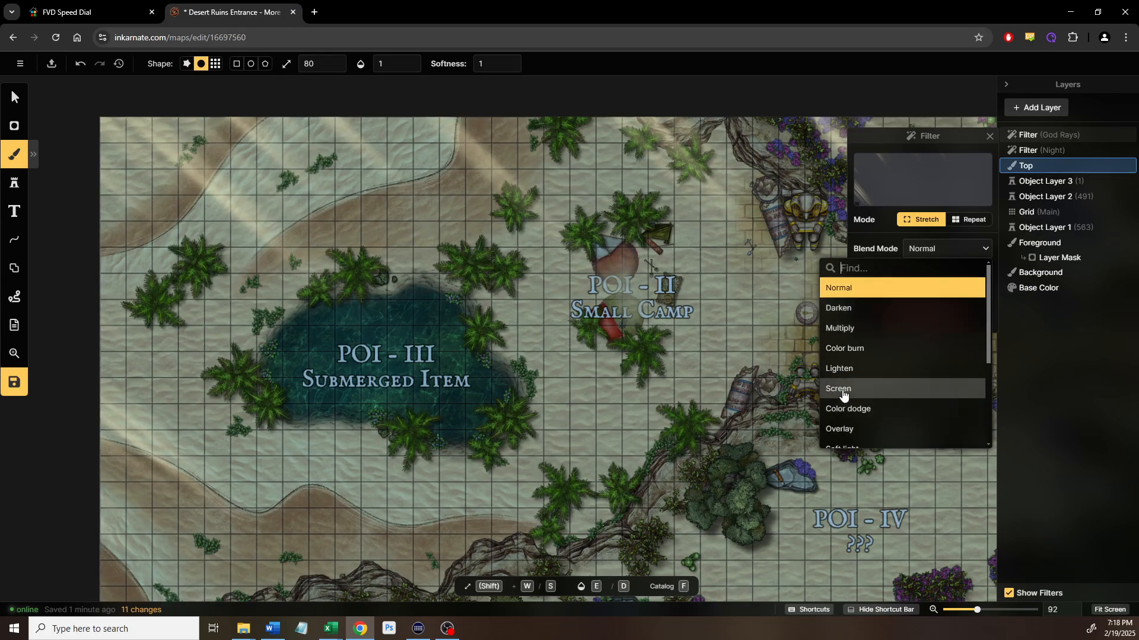
pyautogui.click(843, 390)
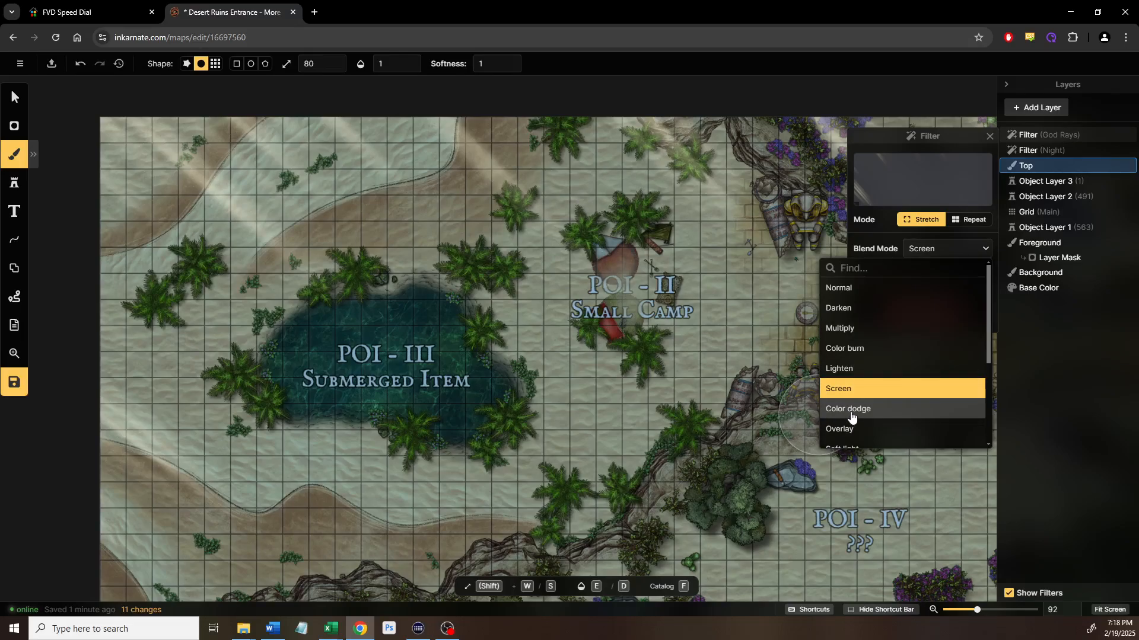
# Tile the God Rays texture instead of stretching it, then view the whole map
pyautogui.click(958, 222)
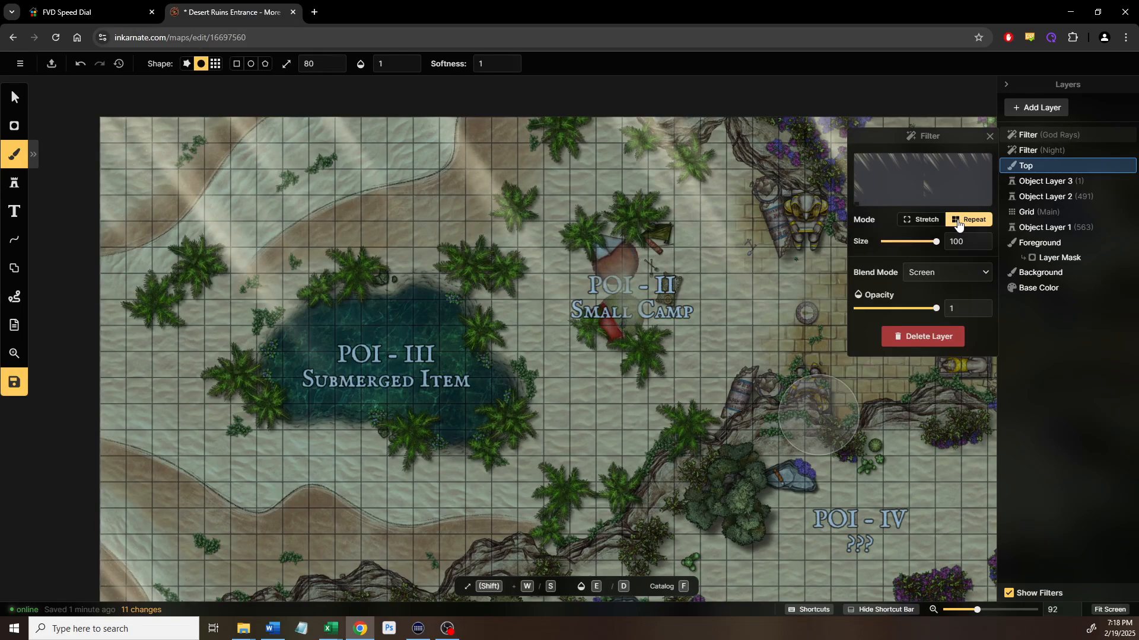
pyautogui.click(678, 287)
pyautogui.moveTo(666, 298); pyautogui.dragTo(457, 283)
pyautogui.moveTo(466, 343); pyautogui.dragTo(614, 312)
pyautogui.scroll(-1, 614, 312)
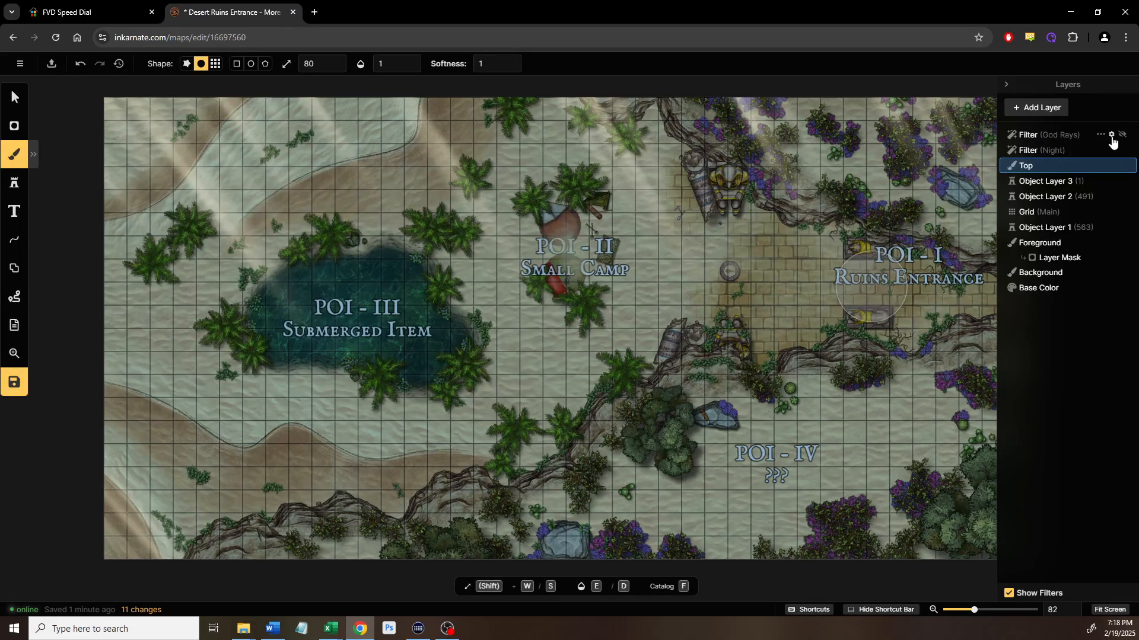
# Stretch the God Rays texture again, set its blend to Color dodge, and box-select top-right objects
pyautogui.click(1112, 135)
pyautogui.click(924, 221)
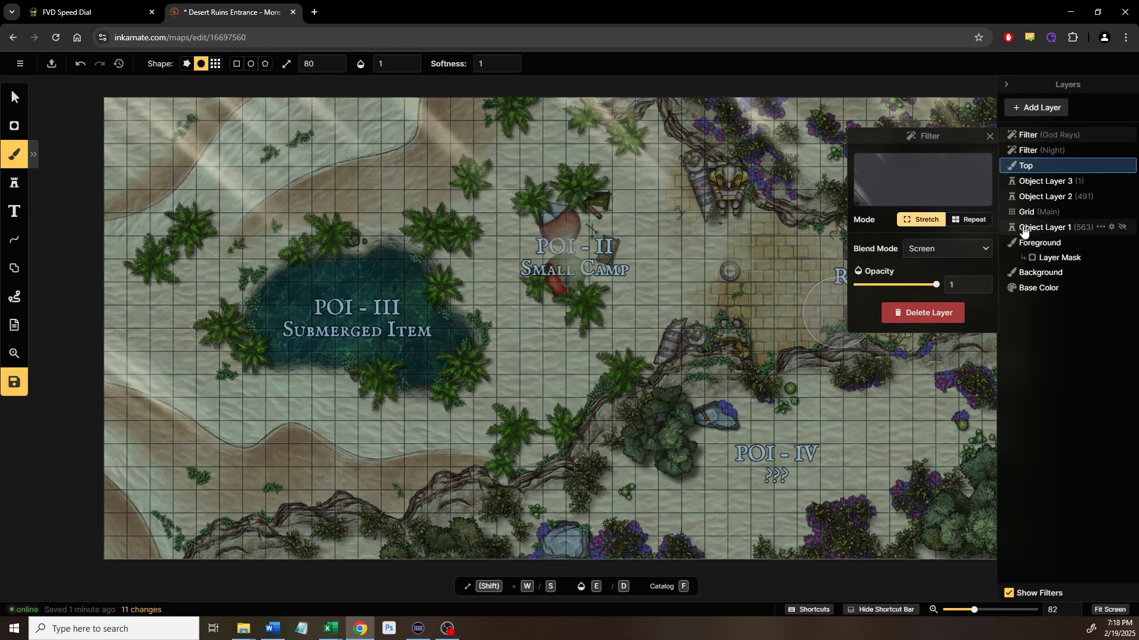
pyautogui.click(979, 249)
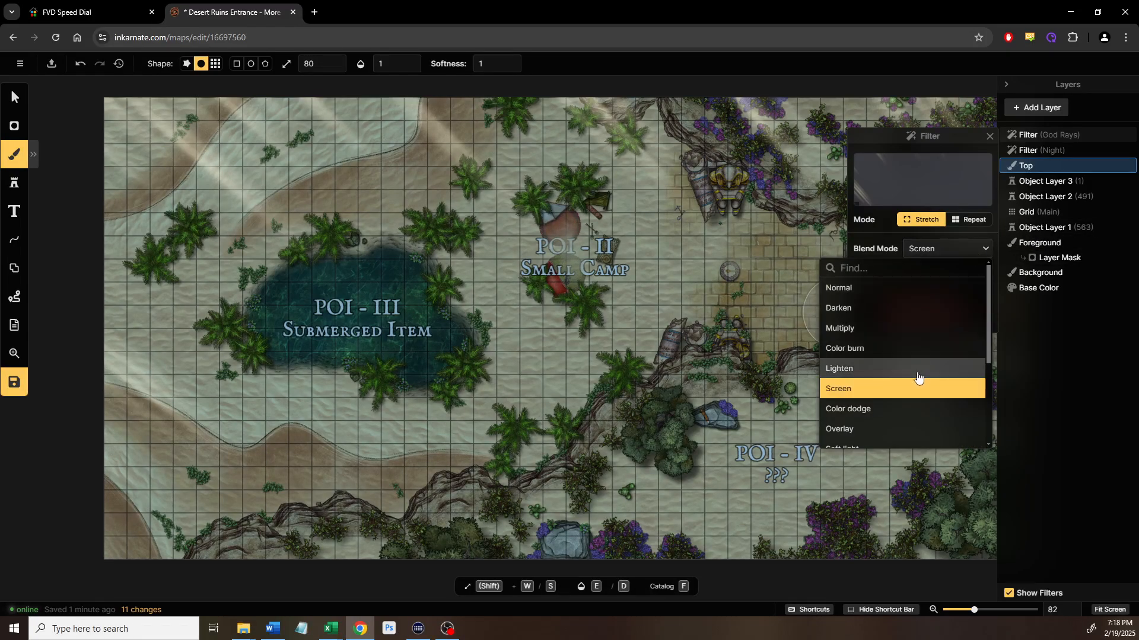
pyautogui.scroll(-2, 918, 377)
pyautogui.scroll(-1, 918, 378)
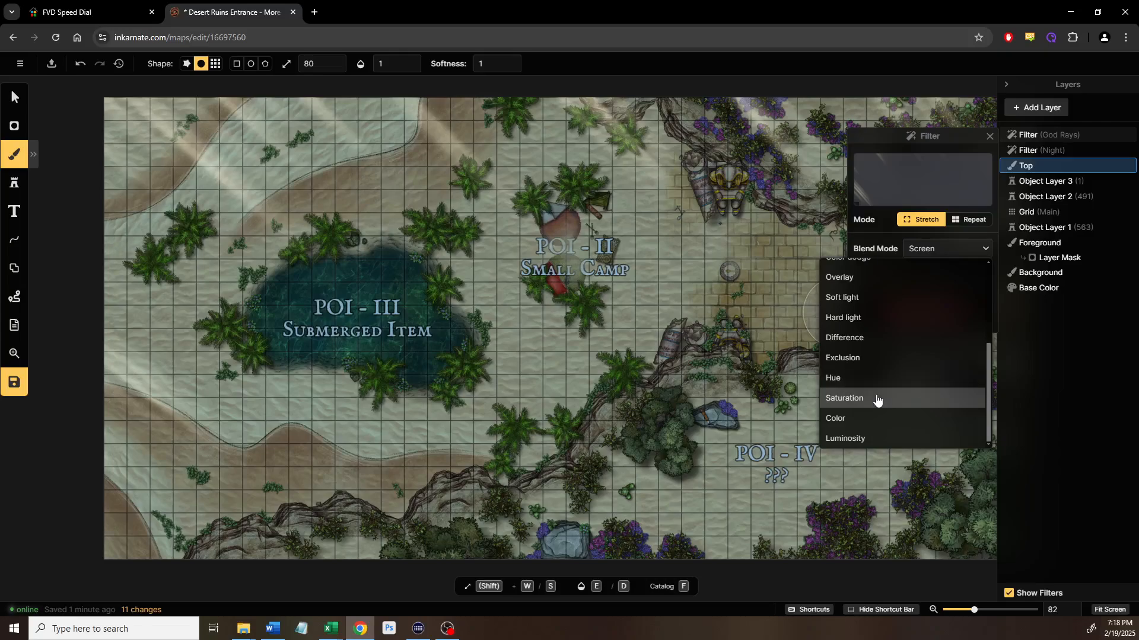
pyautogui.click(877, 399)
pyautogui.scroll(2, 865, 373)
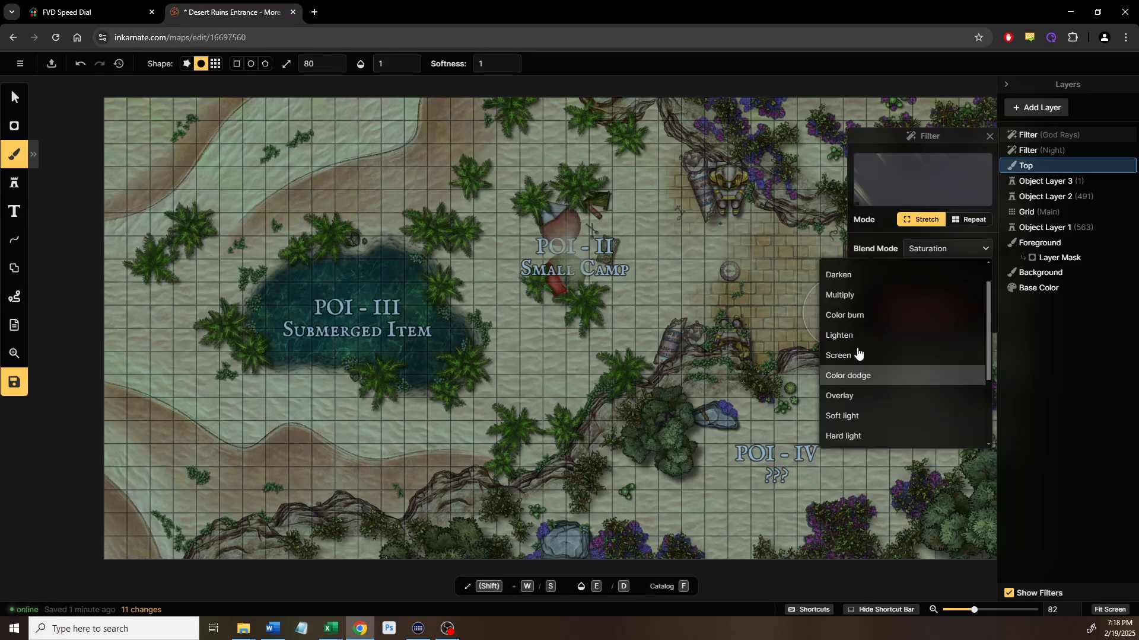
pyautogui.click(851, 376)
pyautogui.click(843, 396)
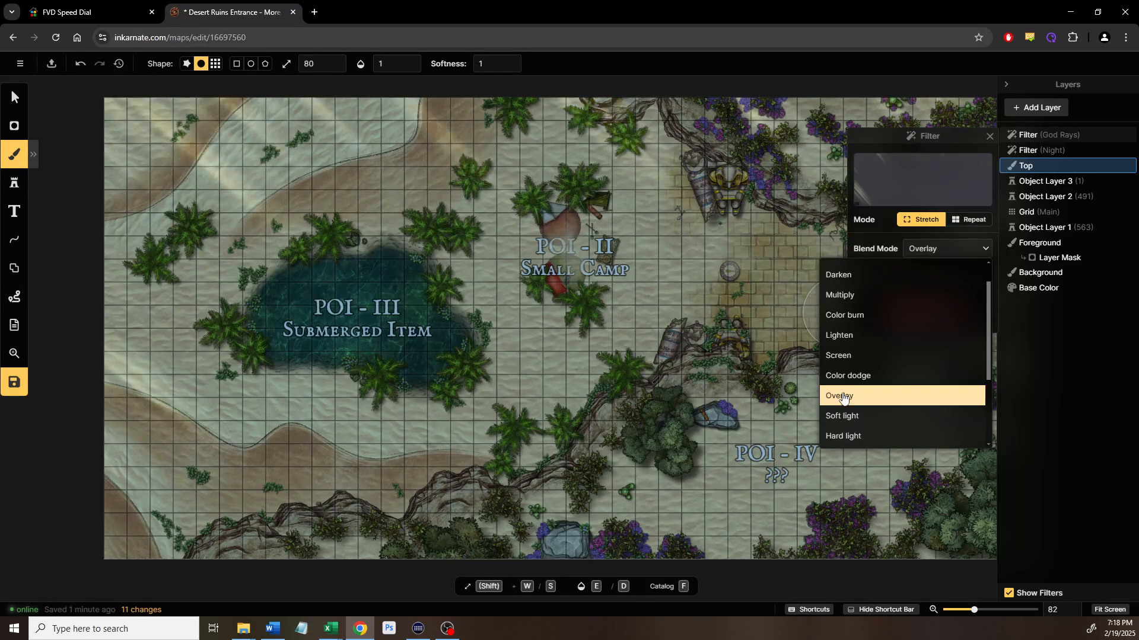
pyautogui.click(851, 375)
pyautogui.click(849, 355)
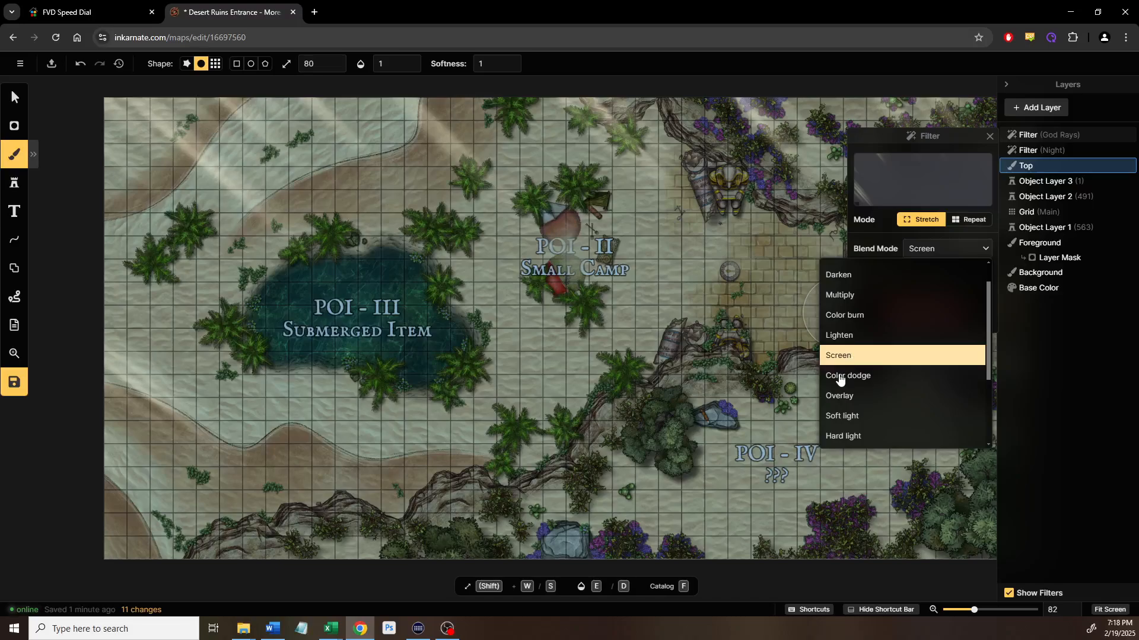
pyautogui.click(839, 380)
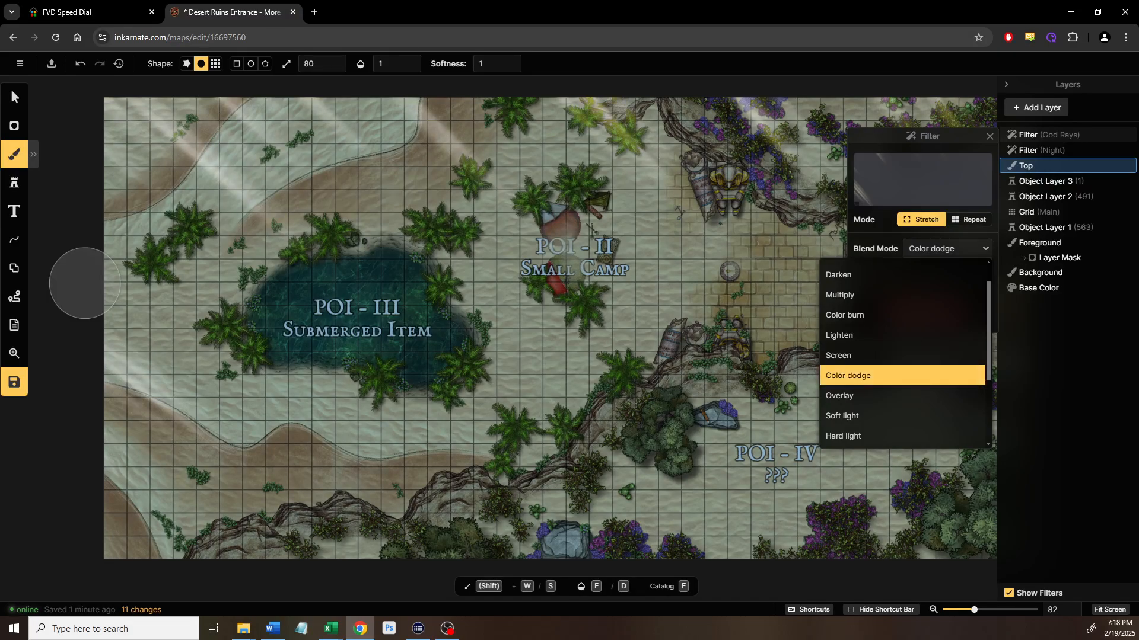
pyautogui.click(14, 97)
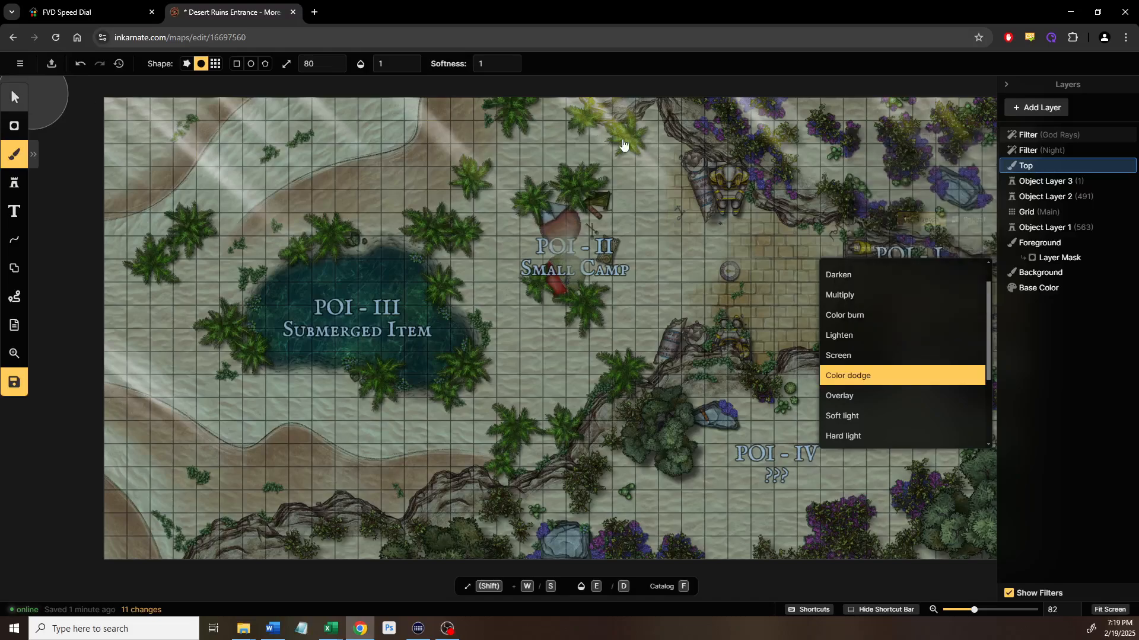
pyautogui.moveTo(635, 77); pyautogui.dragTo(754, 189)
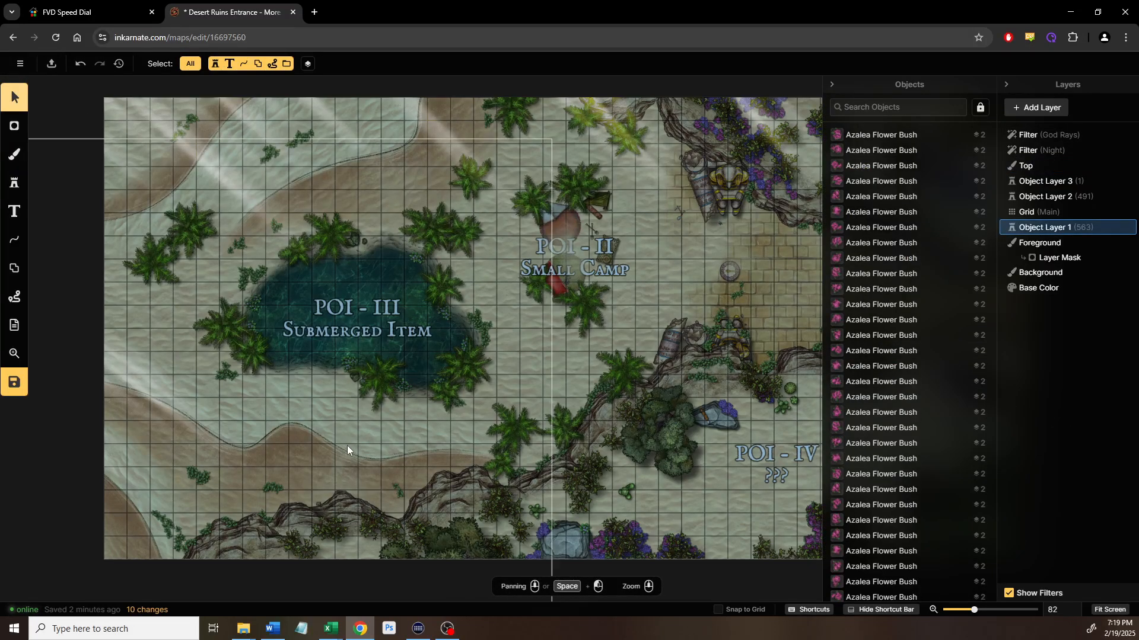
# Hide the God Rays and Night filter layers
pyautogui.scroll(-2, 510, 326)
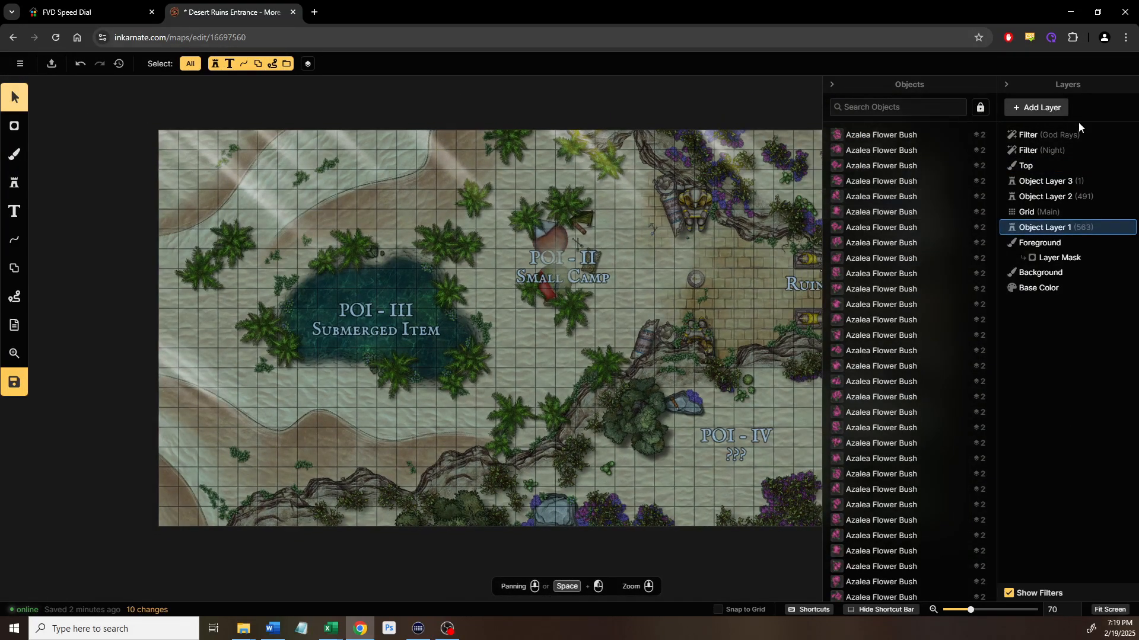
pyautogui.click(1122, 136)
pyautogui.click(1122, 151)
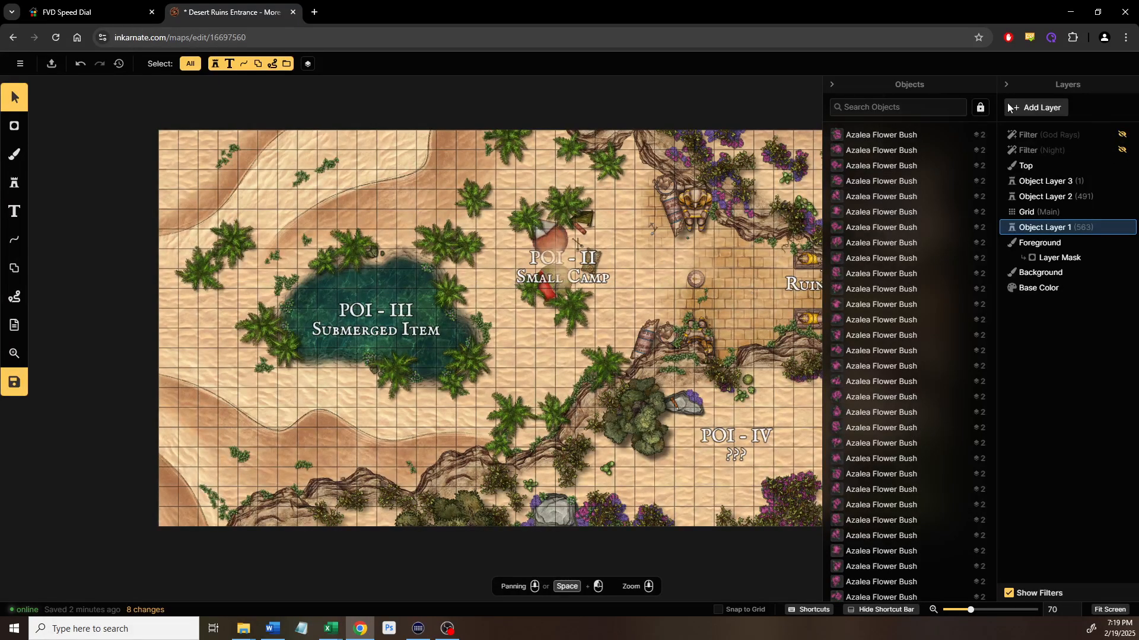
# Make Object Layer 2 active, select the POI - I Ruins Entrance text, and show its object list
pyautogui.click(832, 85)
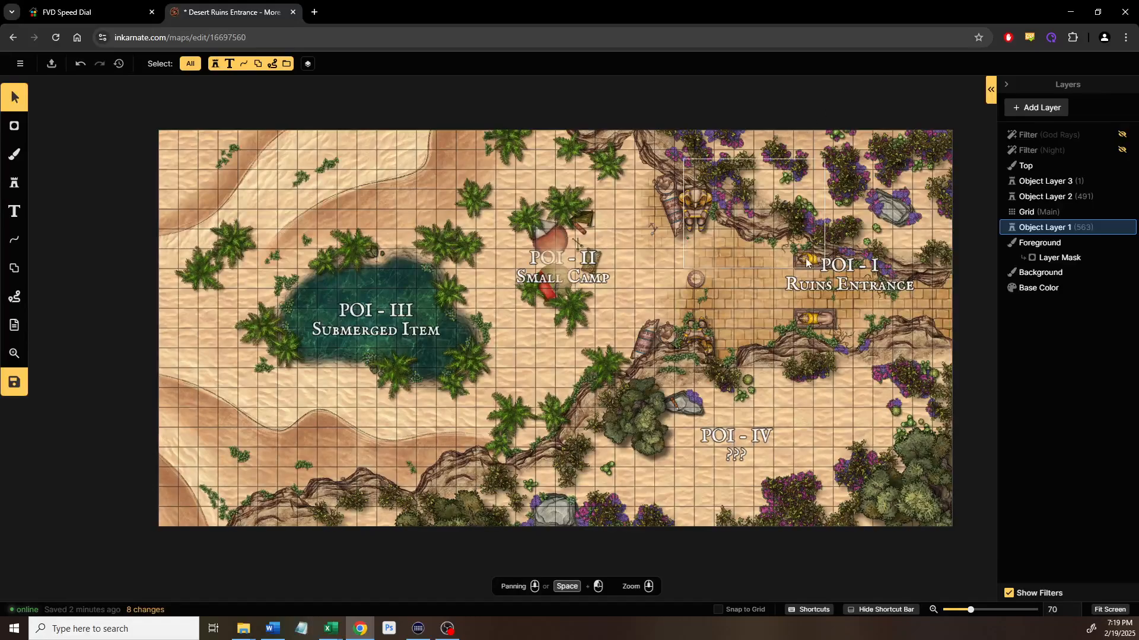
pyautogui.scroll(2, 706, 293)
pyautogui.scroll(3, 820, 292)
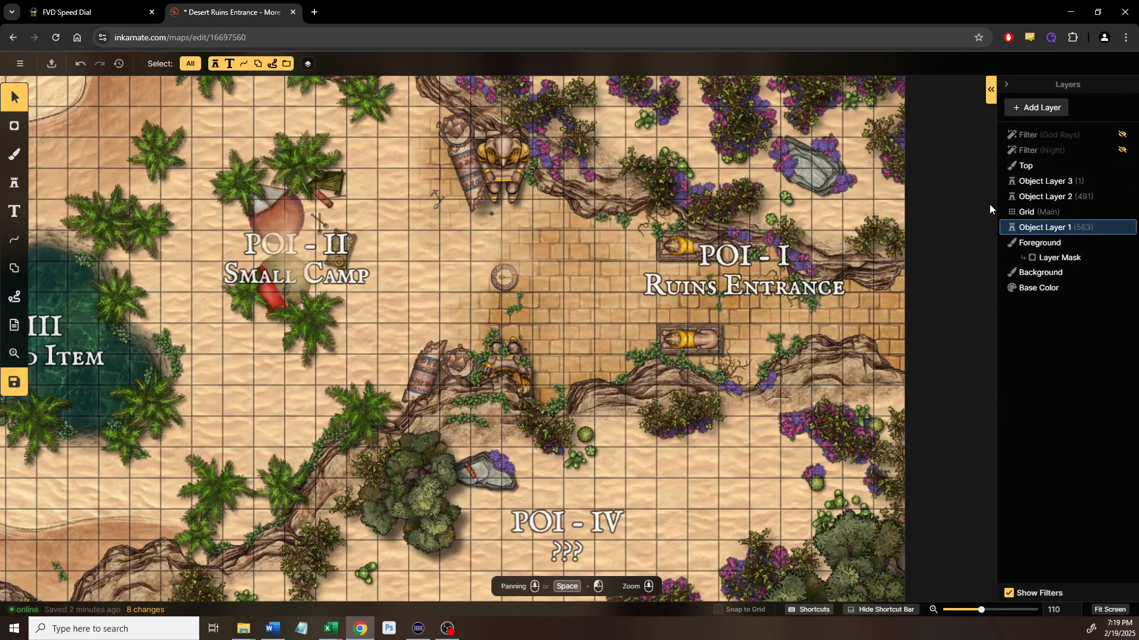
pyautogui.click(1035, 198)
pyautogui.click(758, 287)
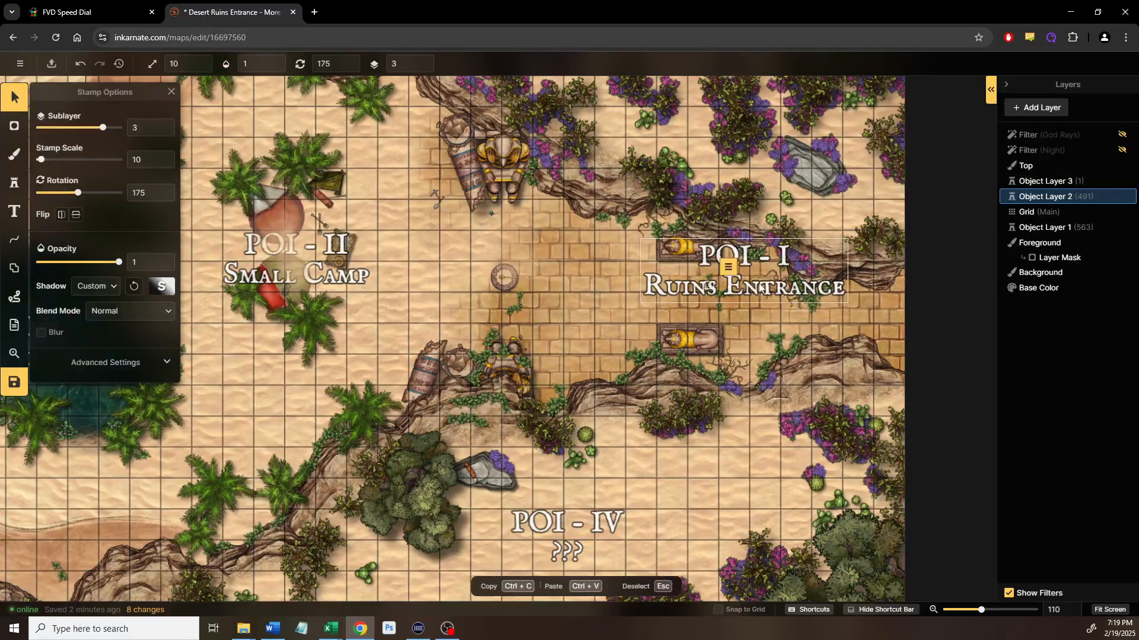
pyautogui.click(759, 286)
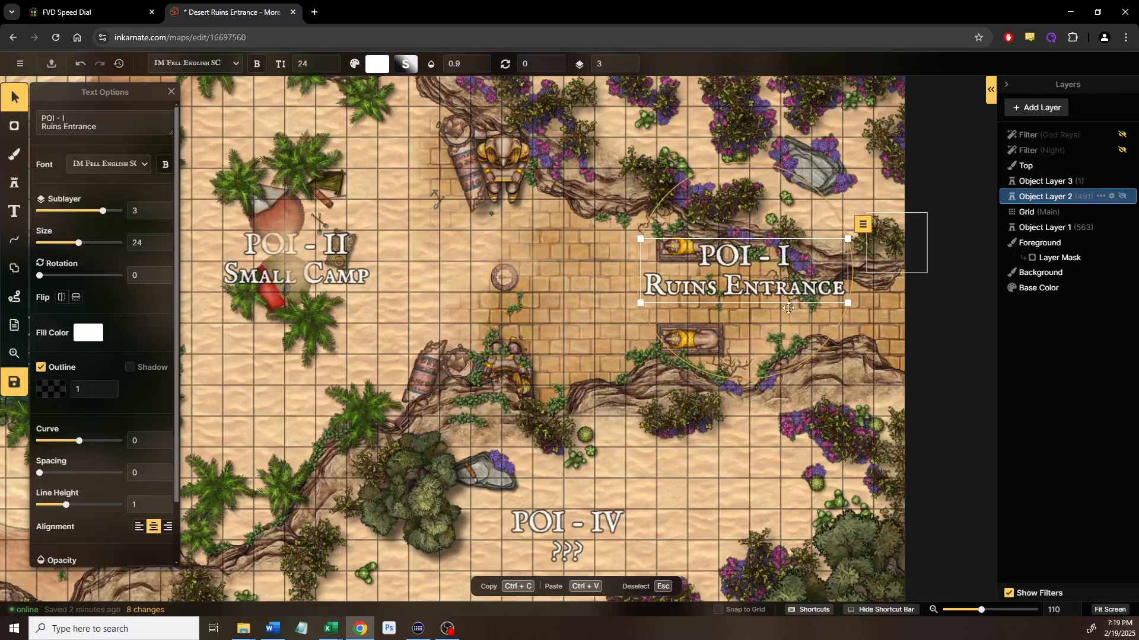
pyautogui.click(990, 90)
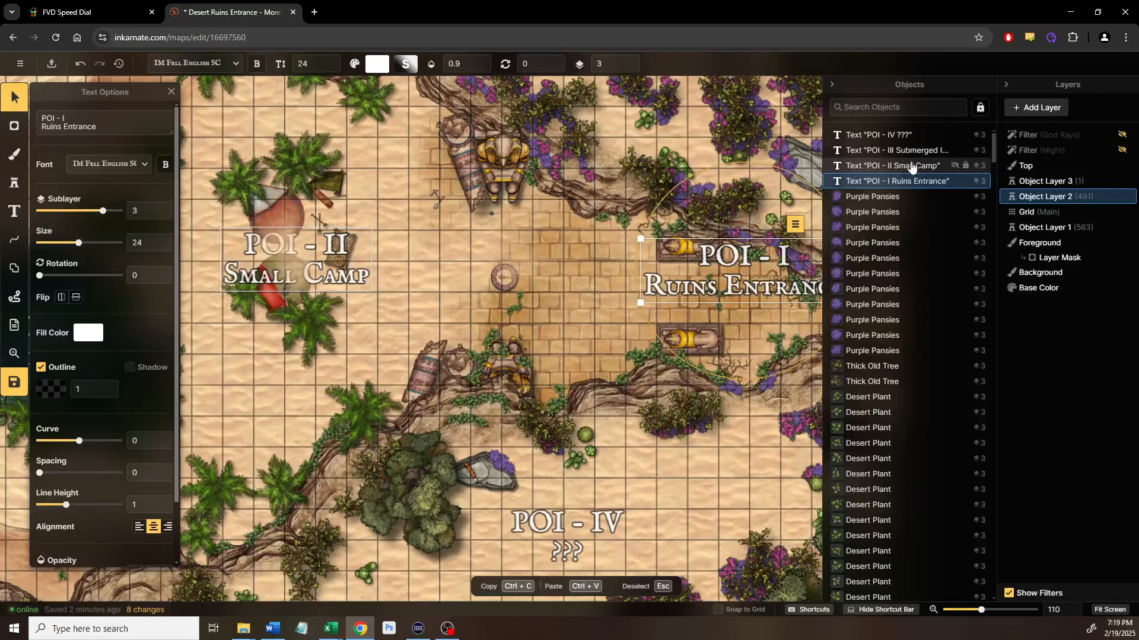
# Add a new Object Layer 4 and place it above Object Layer 3
pyautogui.click(889, 136)
pyautogui.keyDown('shift'); pyautogui.click(888, 175); pyautogui.keyUp('shift')
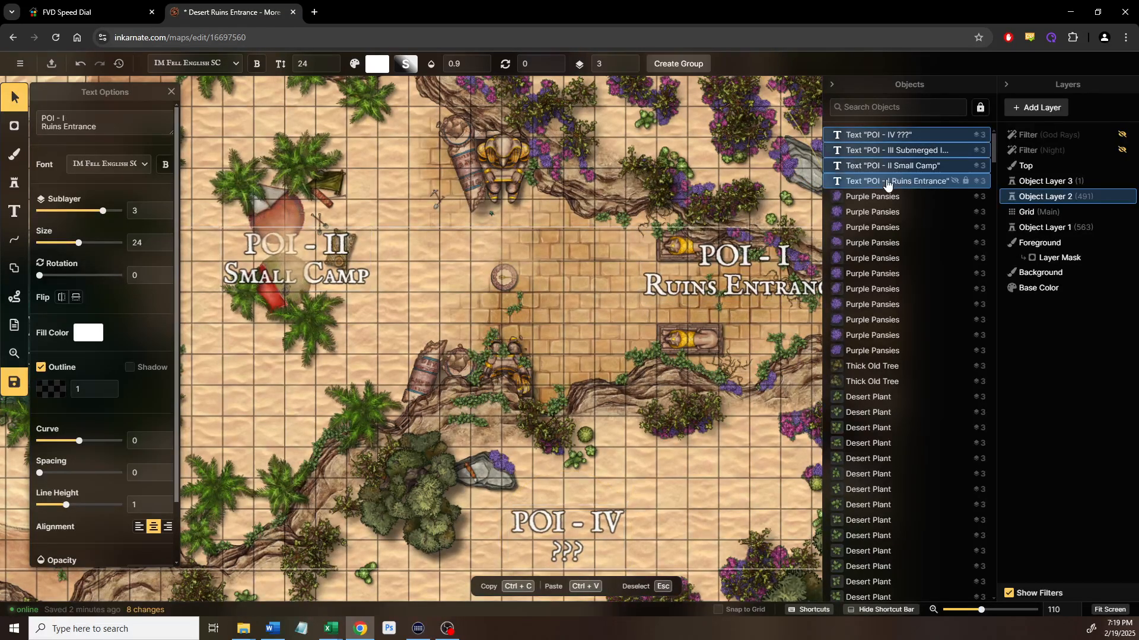
pyautogui.rightClick(889, 172)
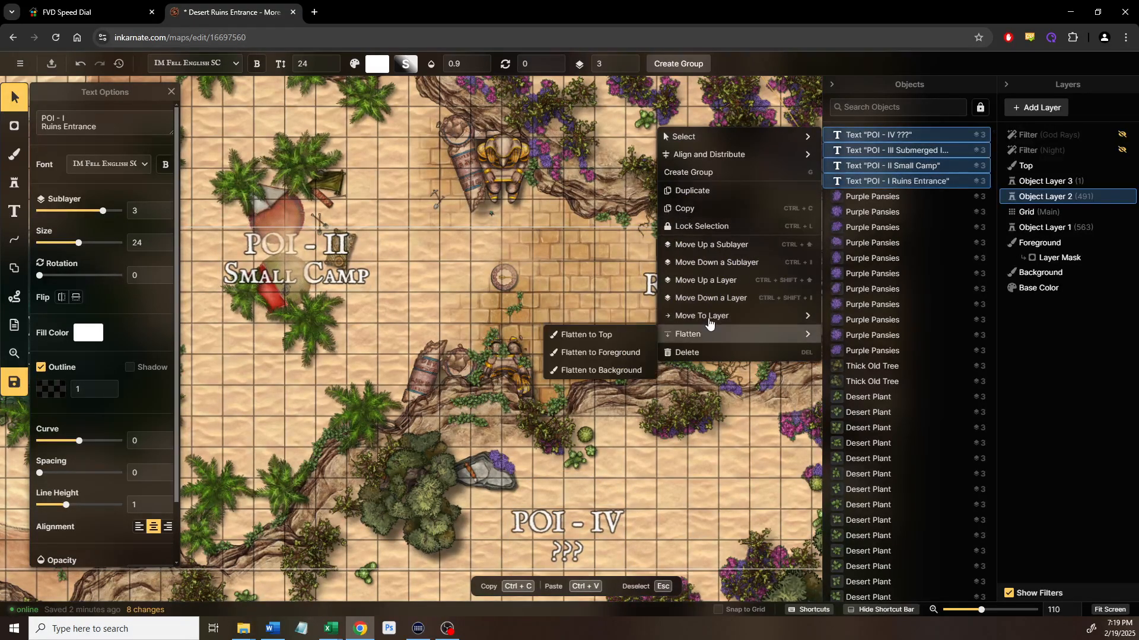
pyautogui.moveTo(710, 322)
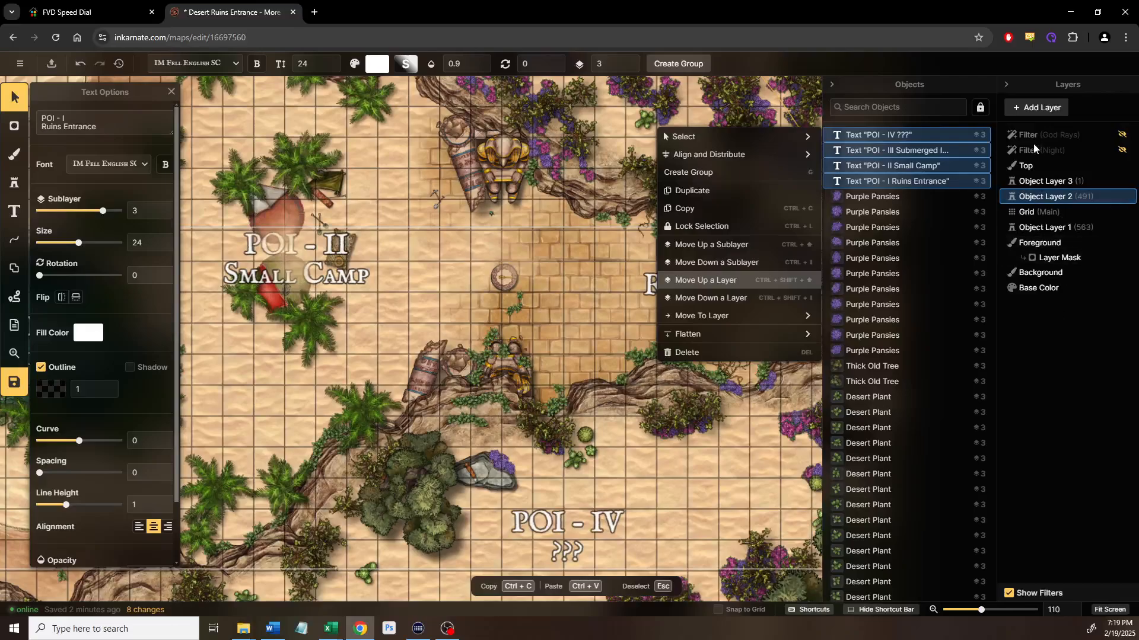
pyautogui.click(1035, 110)
pyautogui.click(1038, 108)
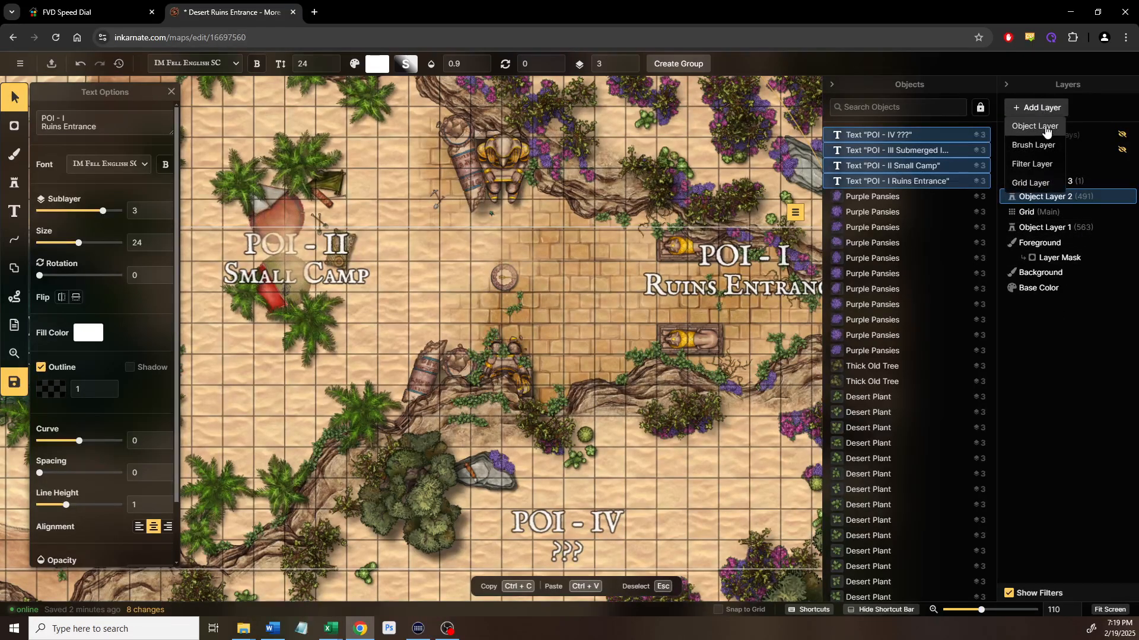
pyautogui.click(1044, 126)
pyautogui.moveTo(1062, 196); pyautogui.dragTo(1062, 178)
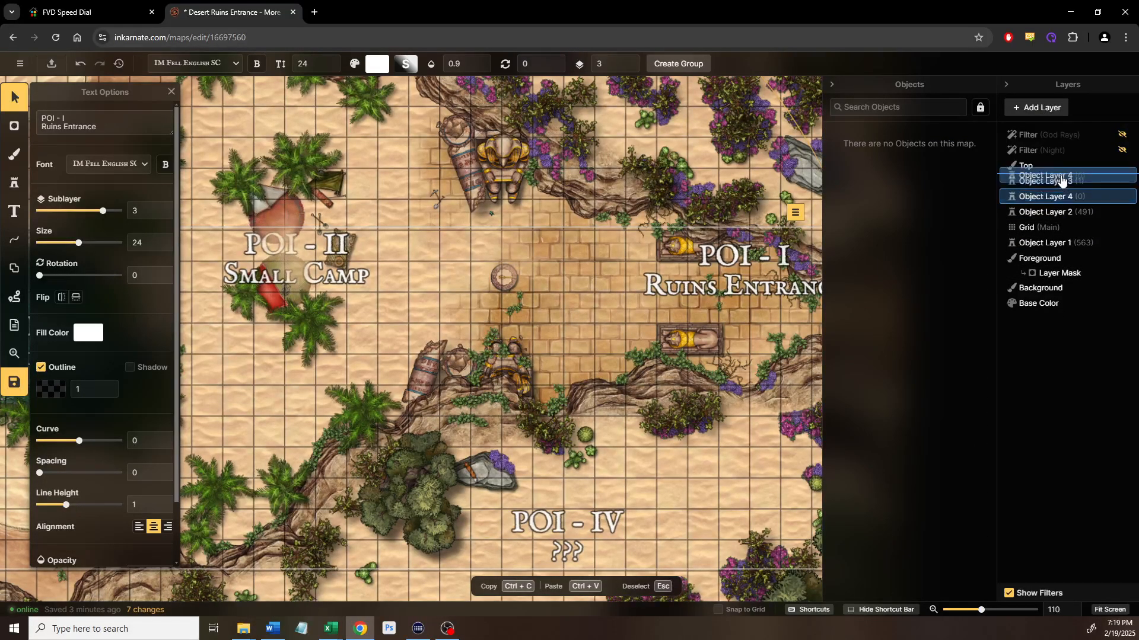
pyautogui.moveTo(1136, 173); pyautogui.dragTo(1130, 173)
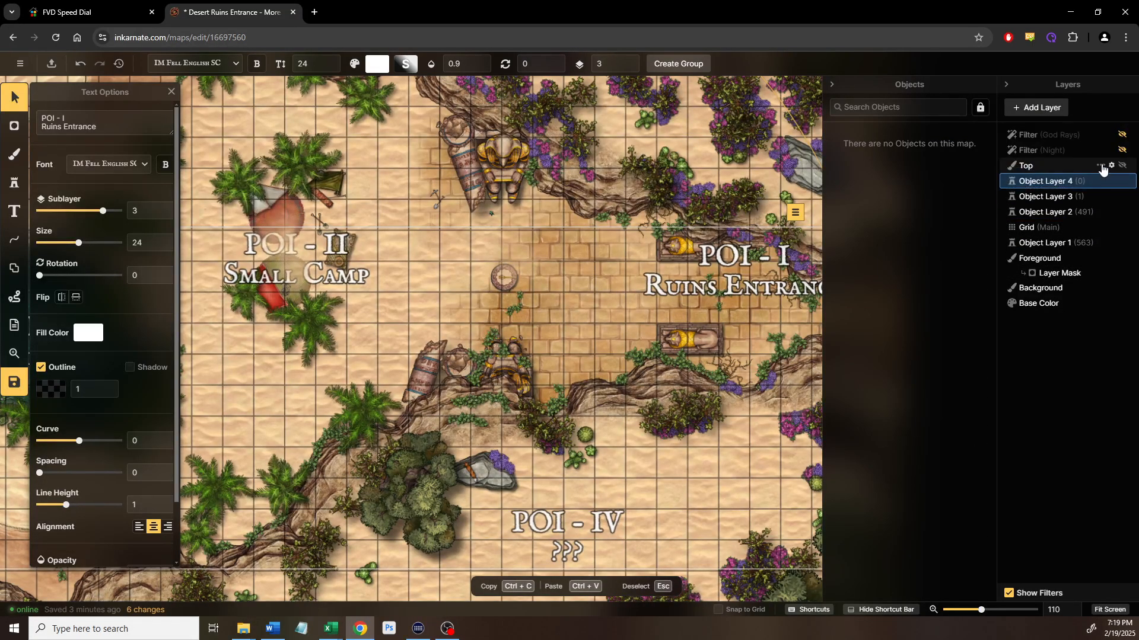
# Move the four POI text labels from Object Layer 2 to Object Layer 4
pyautogui.click(1056, 213)
pyautogui.click(884, 138)
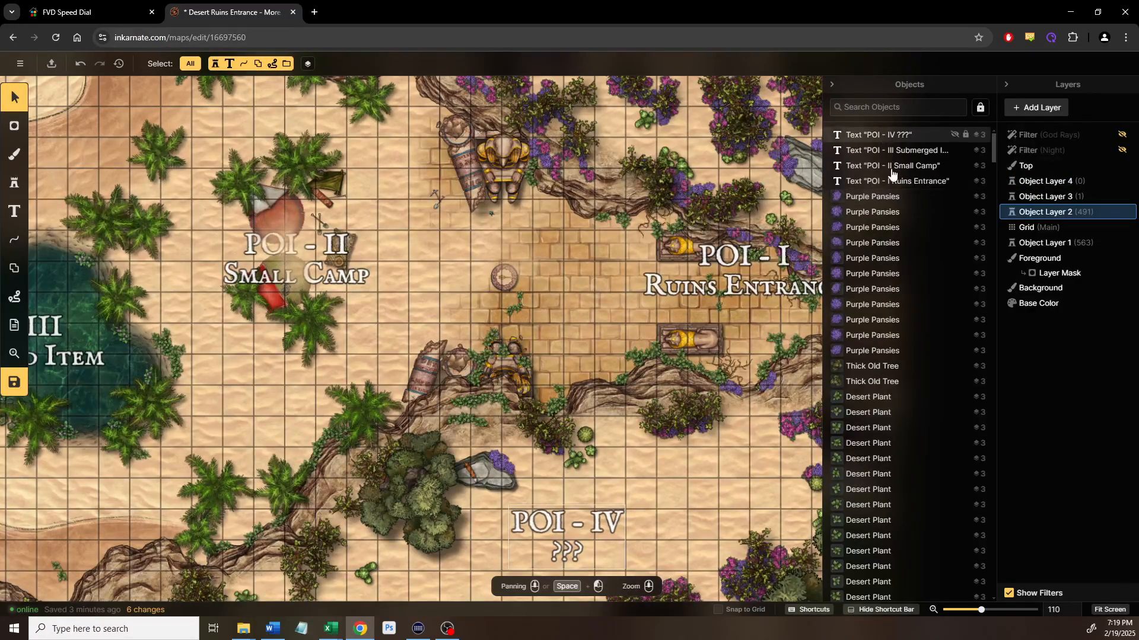
pyautogui.keyDown('shift'); pyautogui.click(892, 183); pyautogui.keyUp('shift')
pyautogui.rightClick(893, 183)
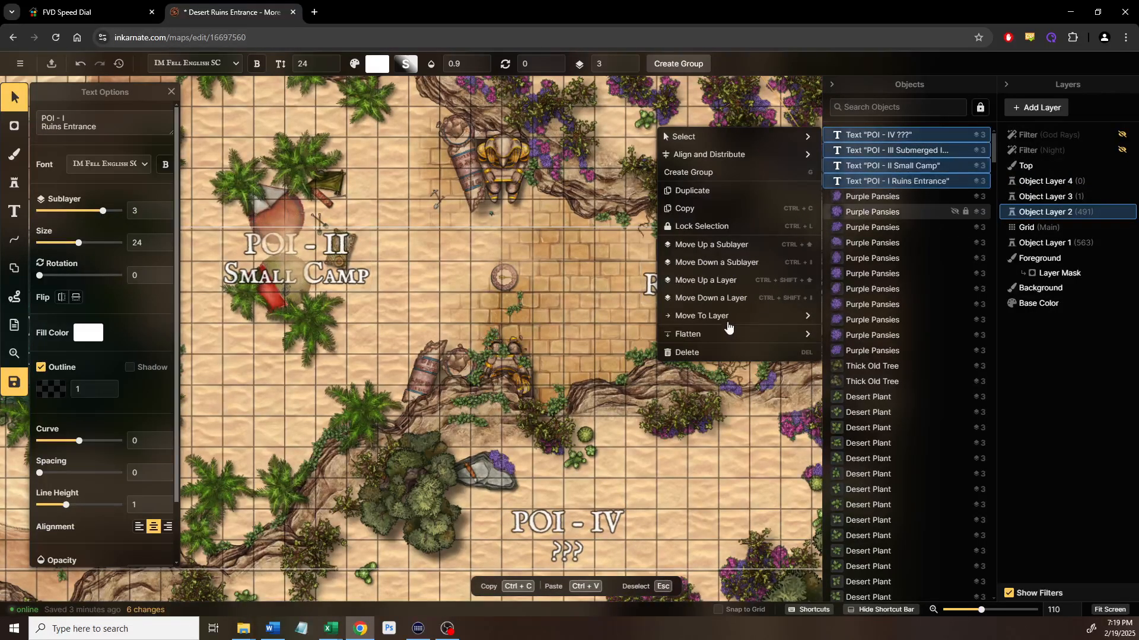
pyautogui.moveTo(724, 319)
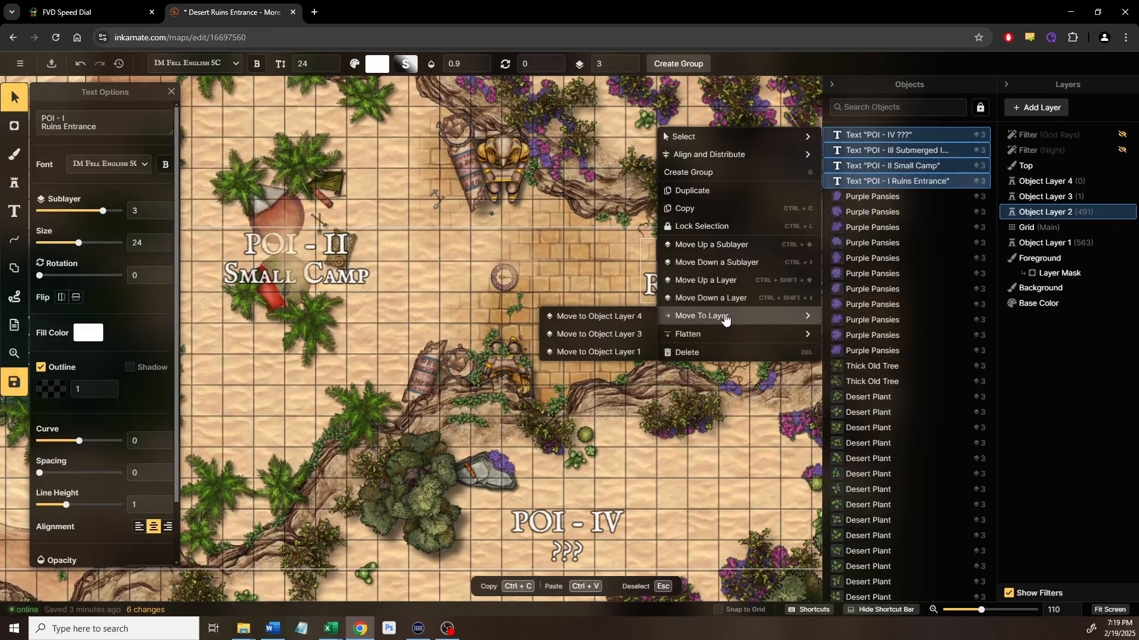
pyautogui.click(641, 314)
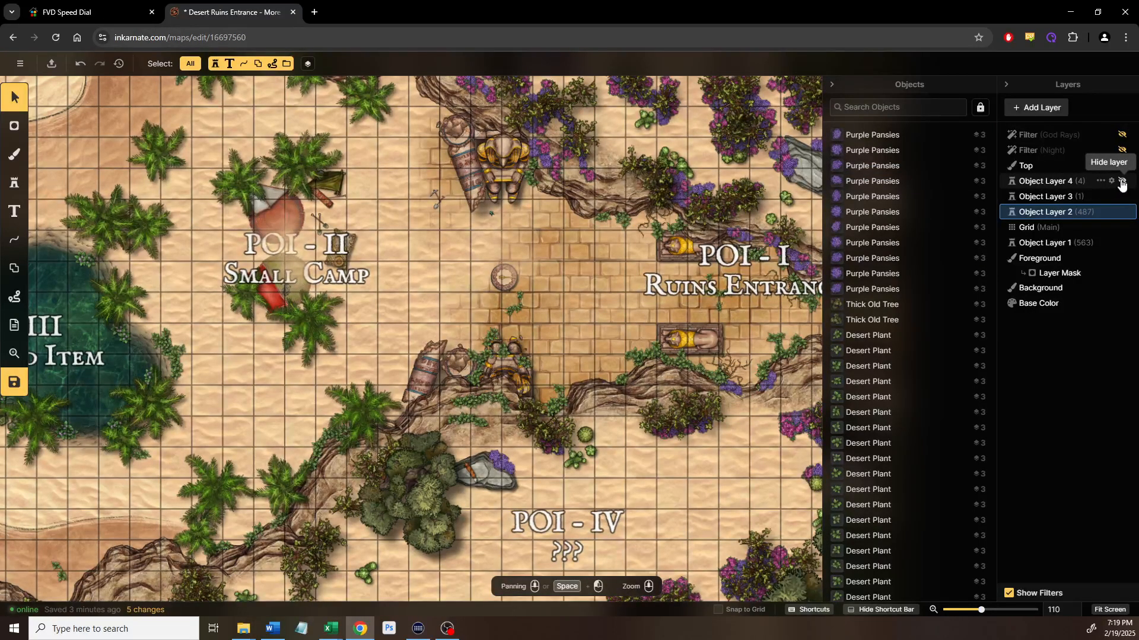
# Toggle Object Layer 4's visibility to check the labels, then pan to the Ruins Entrance
pyautogui.click(1122, 182)
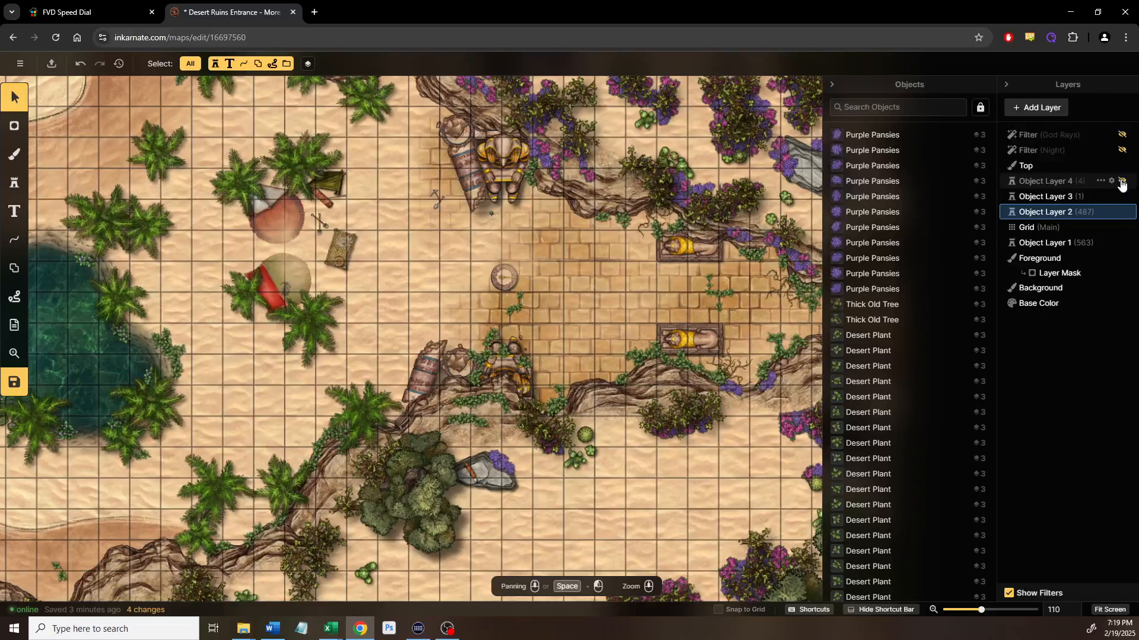
pyautogui.click(1121, 182)
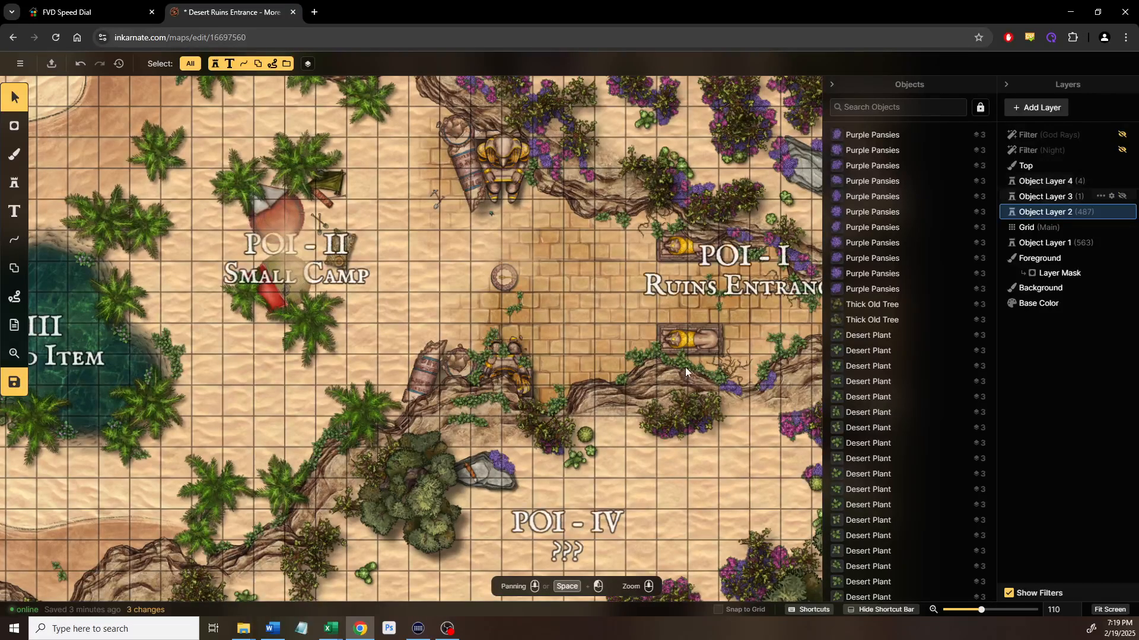
pyautogui.moveTo(555, 310); pyautogui.dragTo(635, 282)
pyautogui.moveTo(816, 260); pyautogui.dragTo(684, 307)
pyautogui.moveTo(415, 294); pyautogui.dragTo(542, 306)
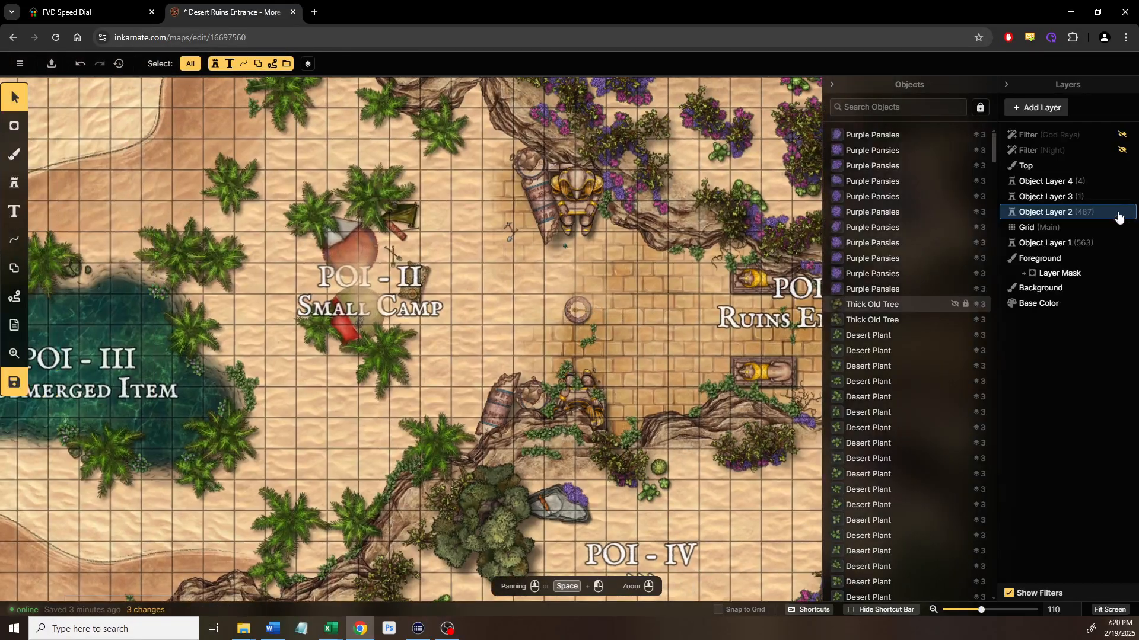
# On Object Layer 4, hide the POI - I Ruins Entrance label and centre on the Small Camp
pyautogui.click(1047, 182)
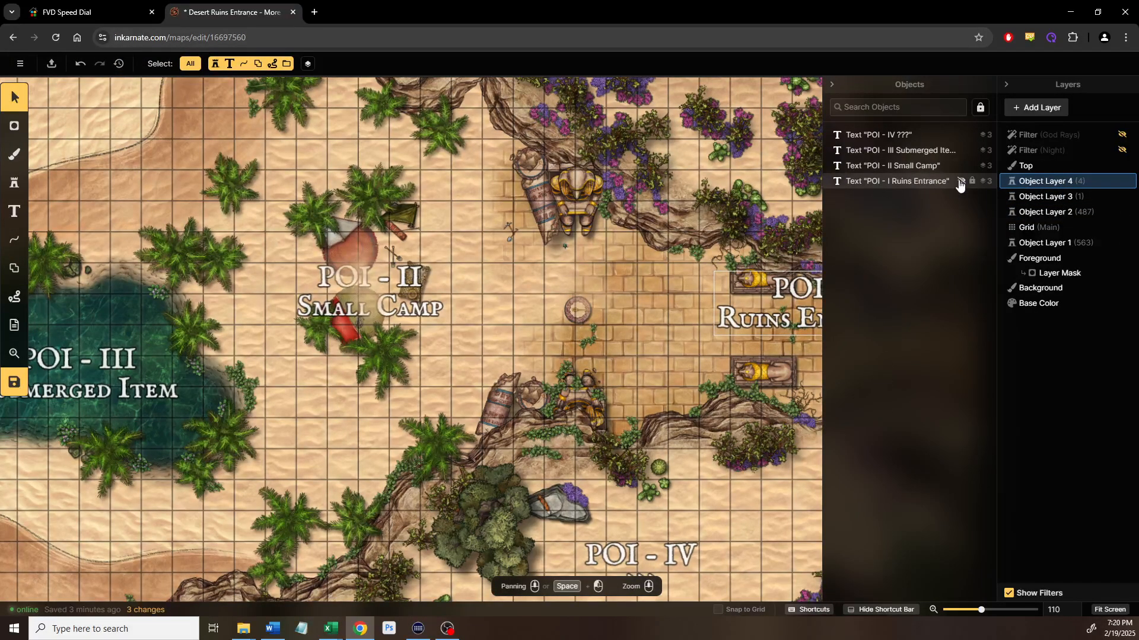
pyautogui.click(960, 182)
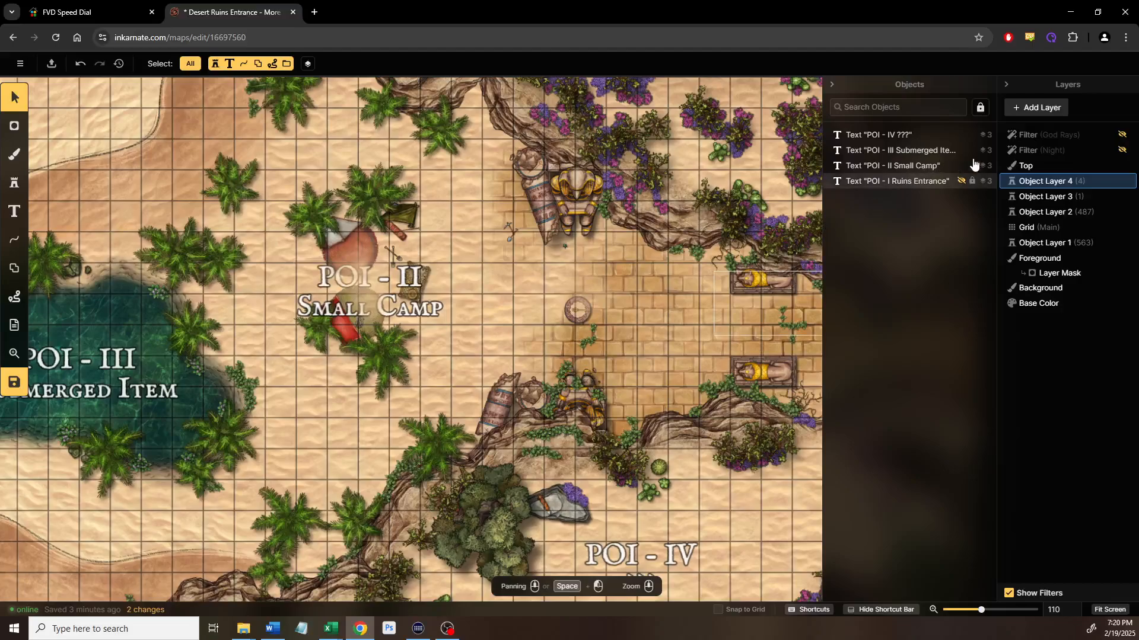
pyautogui.scroll(5, 653, 326)
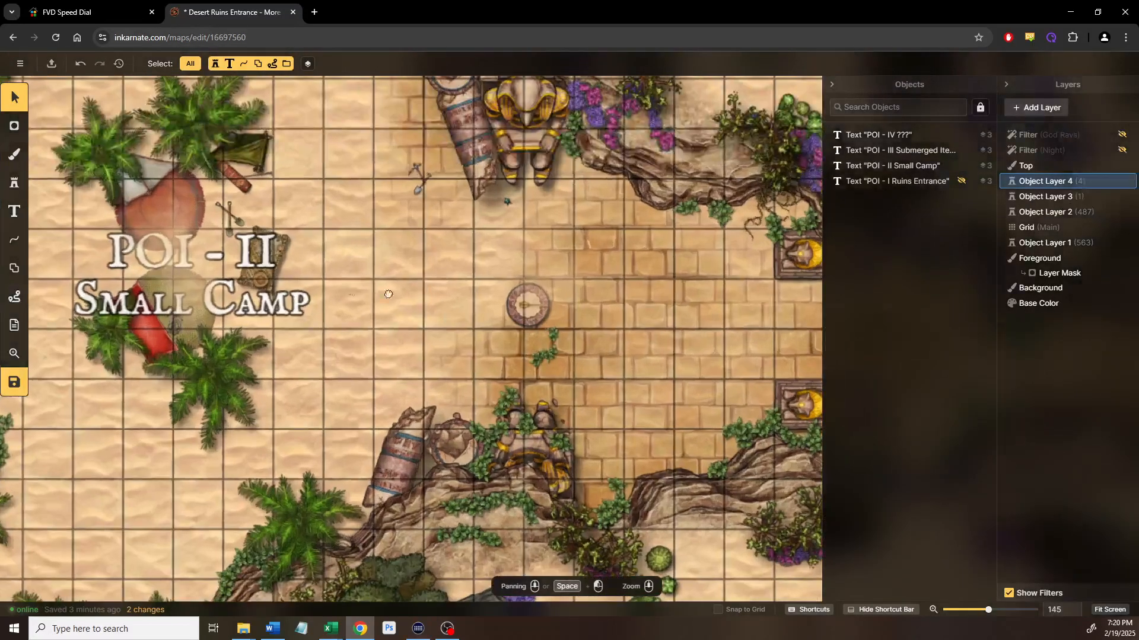
pyautogui.moveTo(375, 291); pyautogui.dragTo(674, 365)
pyautogui.scroll(3, 472, 343)
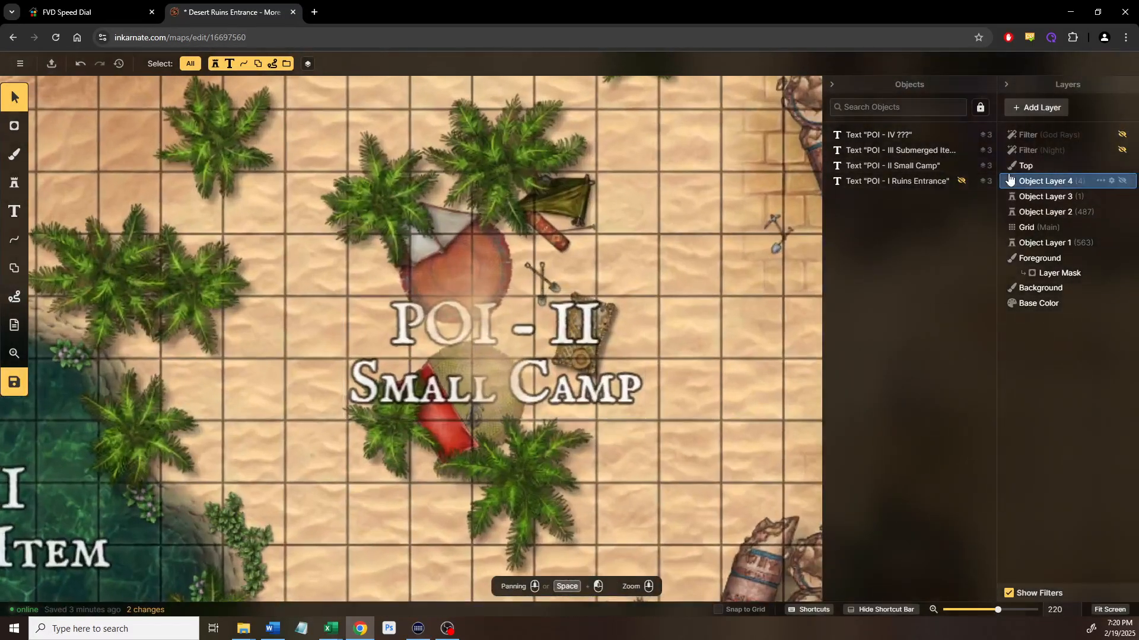
# Hide the POI - II Small Camp label and pan over the camp to the rug
pyautogui.click(961, 166)
pyautogui.scroll(2, 595, 372)
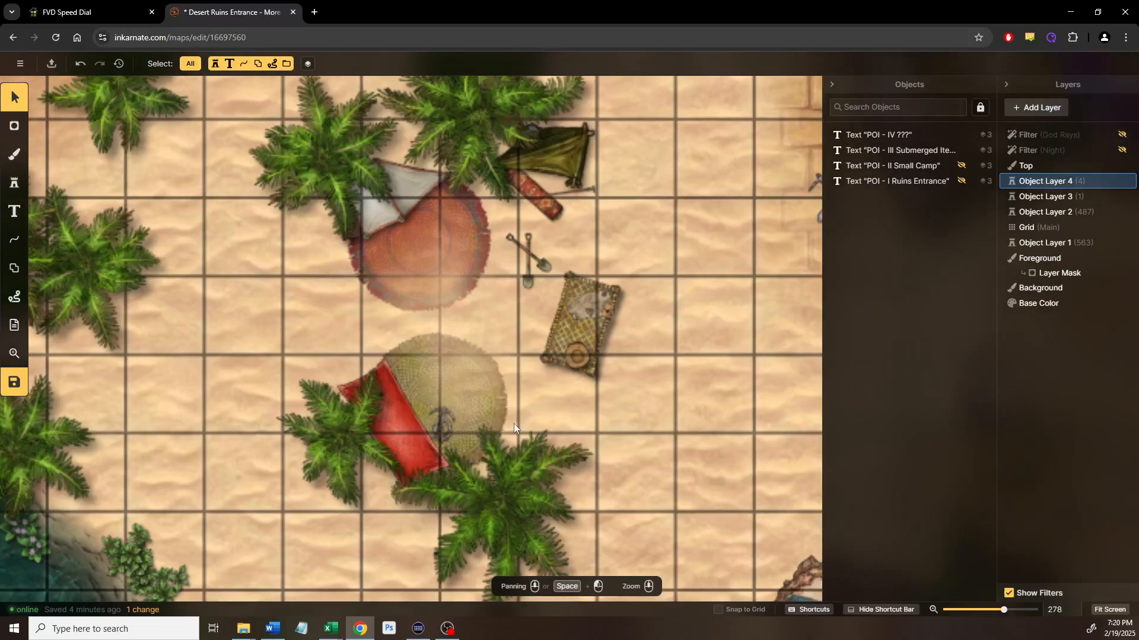
pyautogui.scroll(2, 578, 254)
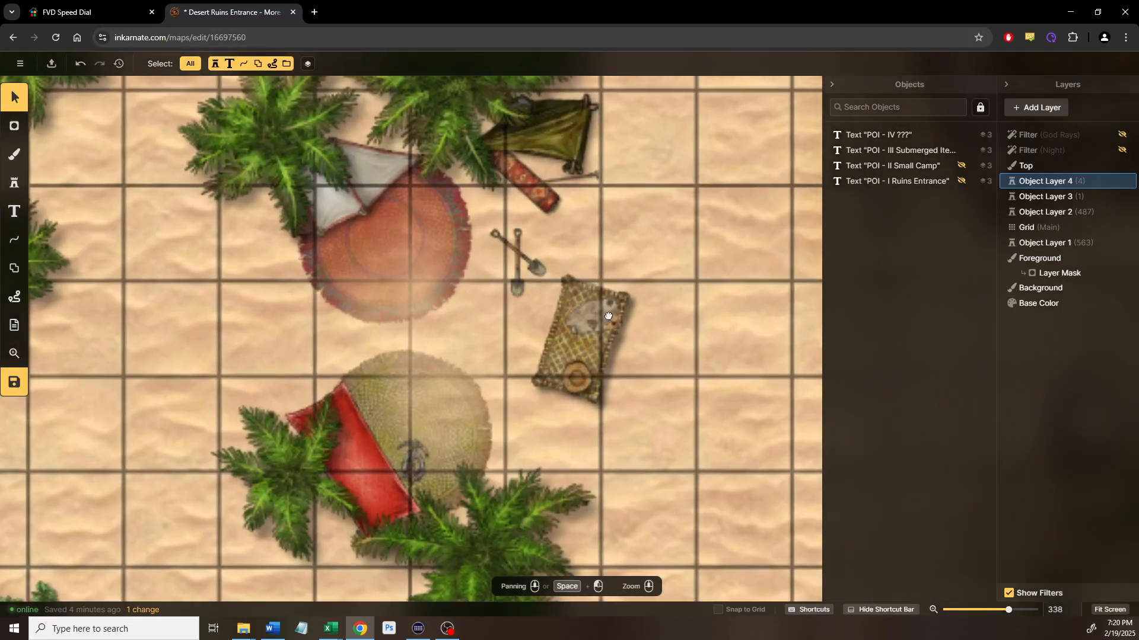
pyautogui.moveTo(636, 295); pyautogui.dragTo(550, 354)
pyautogui.moveTo(529, 314); pyautogui.dragTo(455, 199)
pyautogui.moveTo(501, 281); pyautogui.dragTo(422, 392)
pyautogui.moveTo(600, 262)
pyautogui.mouseDown()
pyautogui.moveTo(554, 290)
pyautogui.moveTo(593, 283)
pyautogui.mouseUp()
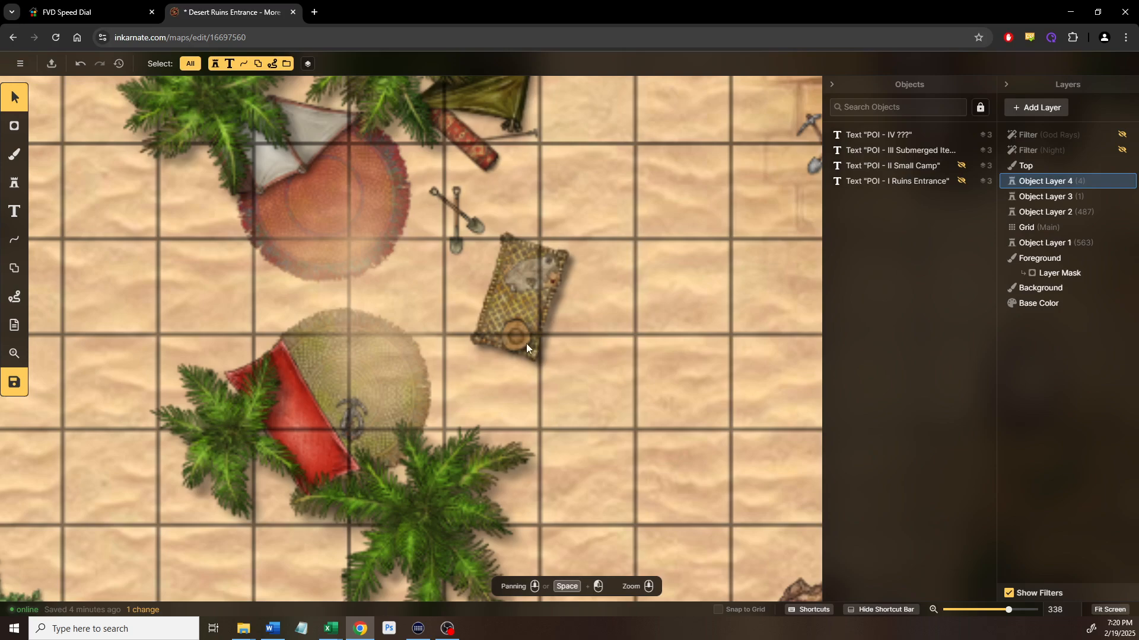
# Zoom and pan around the camp to inspect the rugs, tents and shovels
pyautogui.scroll(3, 534, 287)
pyautogui.scroll(2, 534, 287)
pyautogui.moveTo(643, 425); pyautogui.dragTo(765, 595)
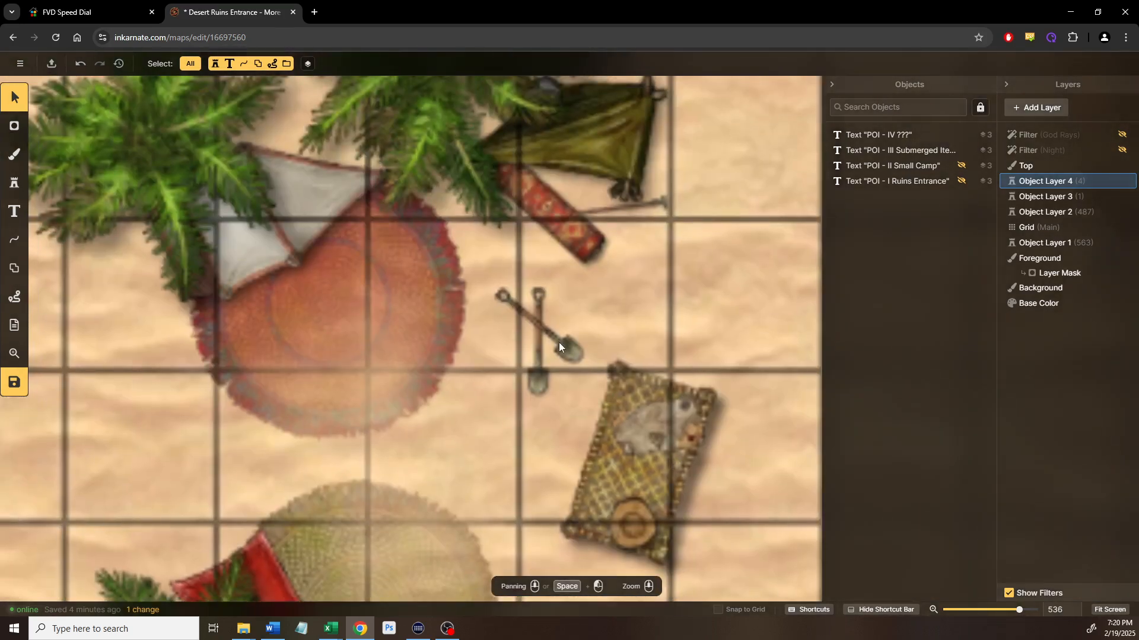
pyautogui.scroll(-2, 545, 329)
pyautogui.scroll(-1, 537, 321)
pyautogui.moveTo(537, 322); pyautogui.dragTo(574, 258)
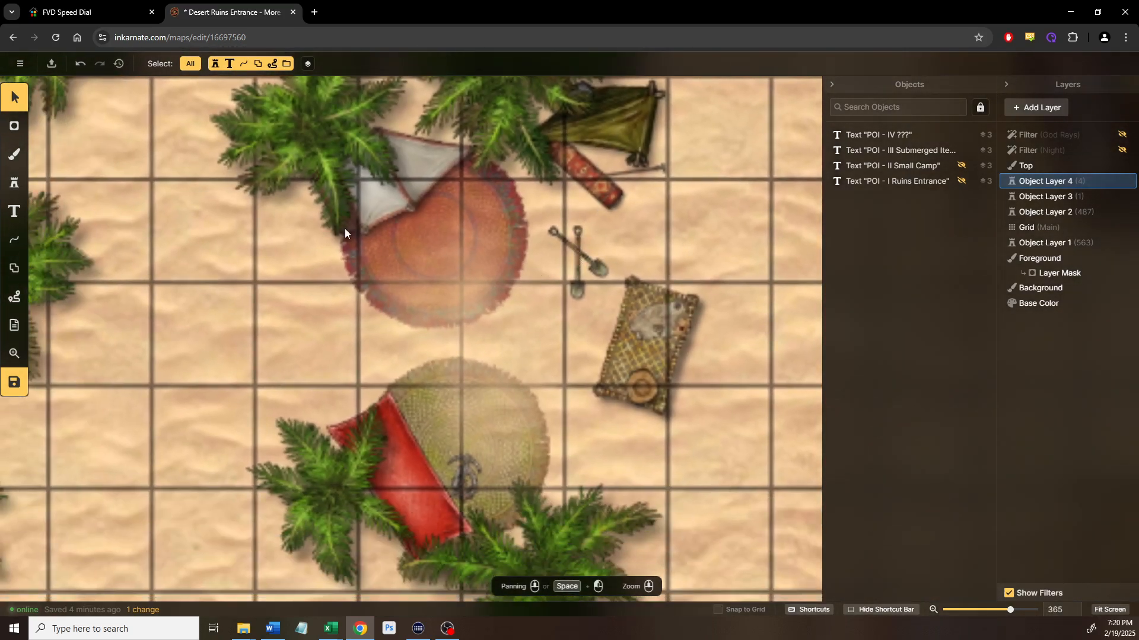
pyautogui.moveTo(503, 397); pyautogui.dragTo(420, 308)
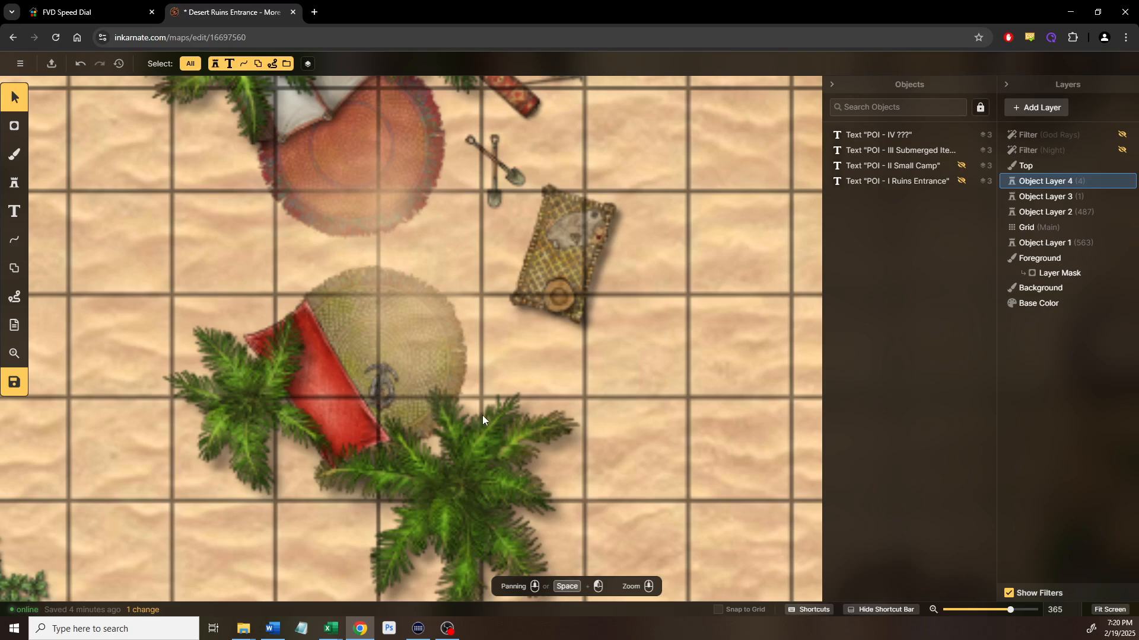
pyautogui.scroll(-3, 481, 418)
# Switch to the Stamp tool and open the Stamp Catalog with F
pyautogui.click(14, 183)
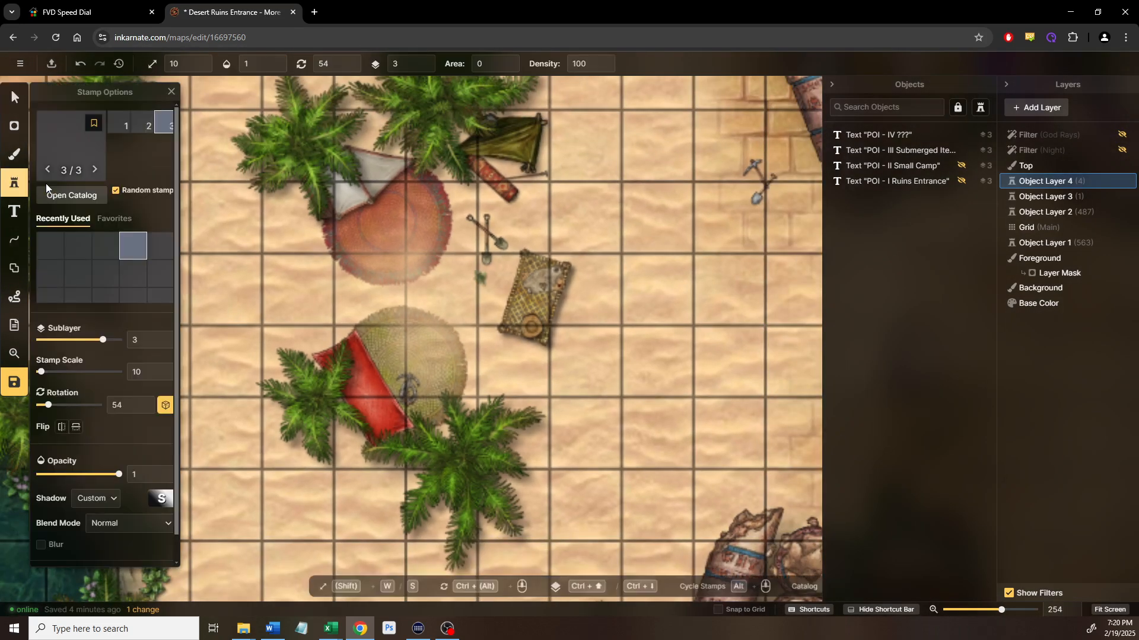
pyautogui.press('f')
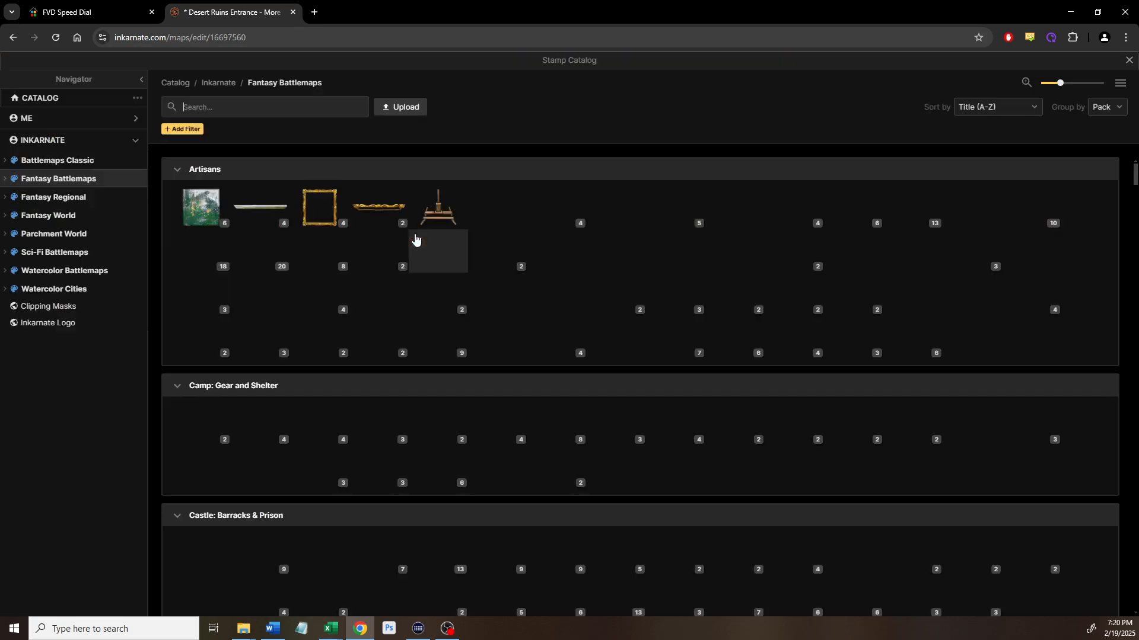
pyautogui.scroll(-4, 400, 355)
pyautogui.scroll(-15, 400, 354)
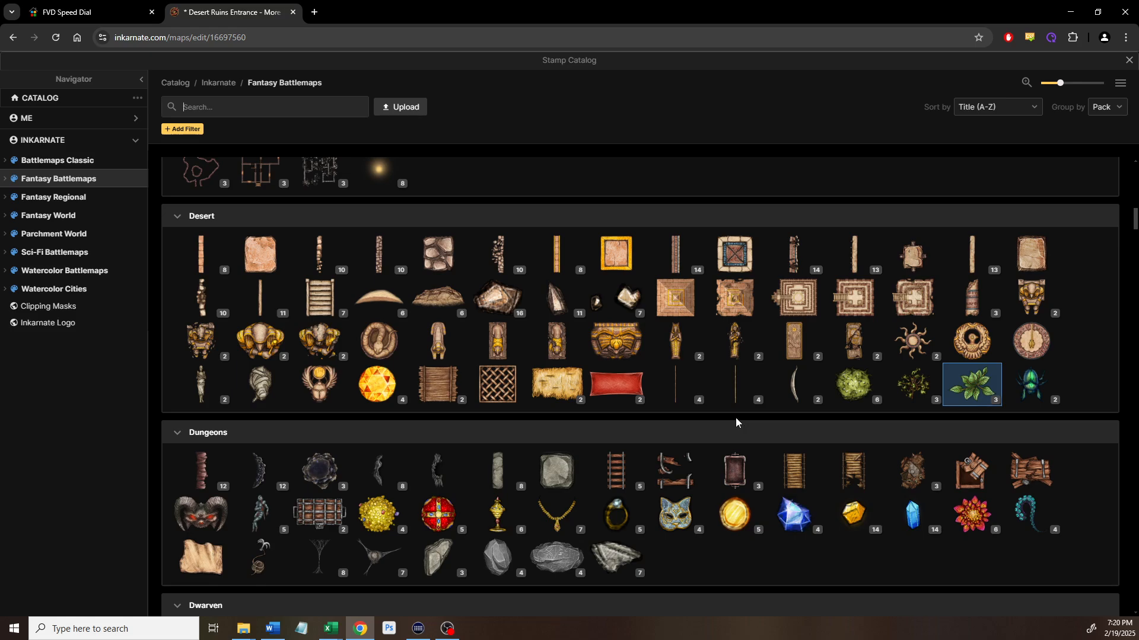
pyautogui.moveTo(924, 341)
# Search the catalog for 'tool' and load the six Artisans tool stamps
pyautogui.write('tool')
pyautogui.press('Return')
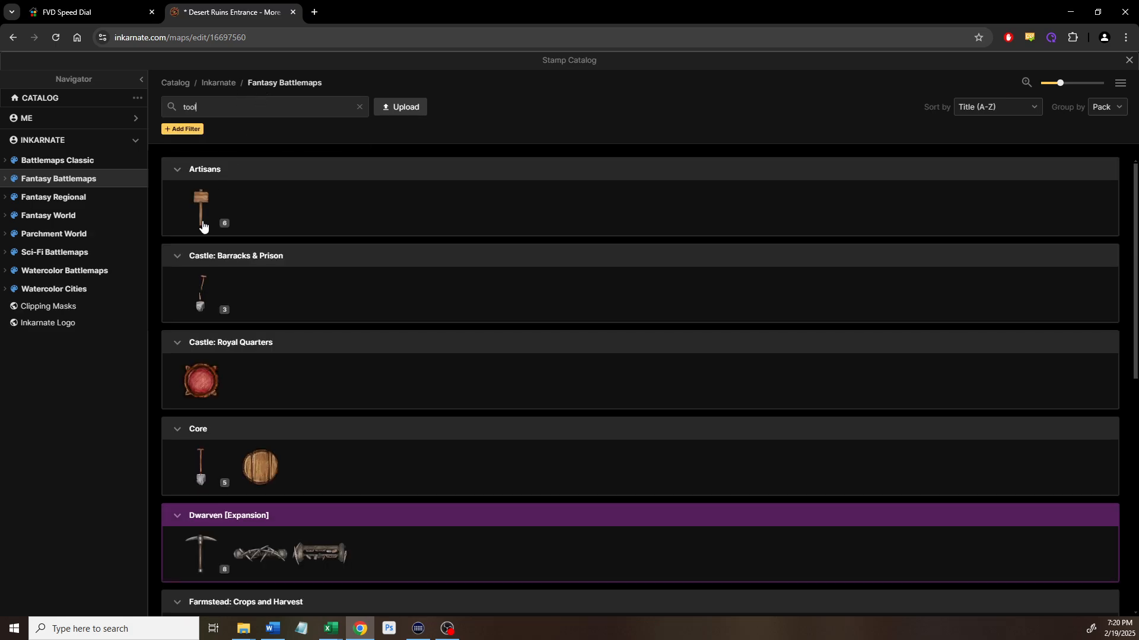
pyautogui.click(214, 230)
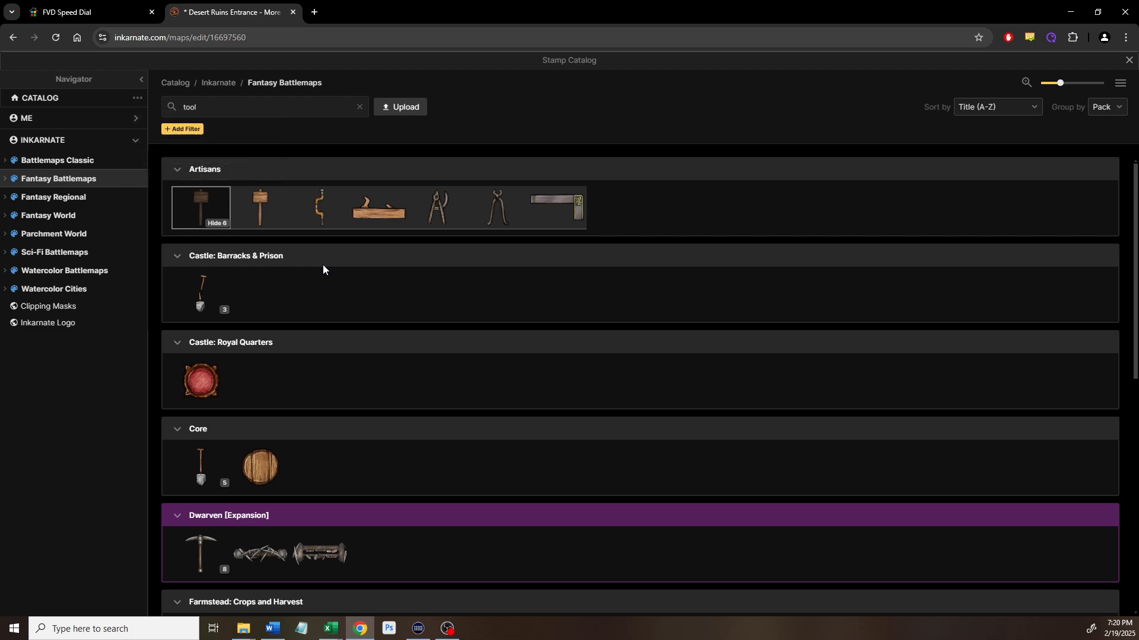
pyautogui.moveTo(266, 213)
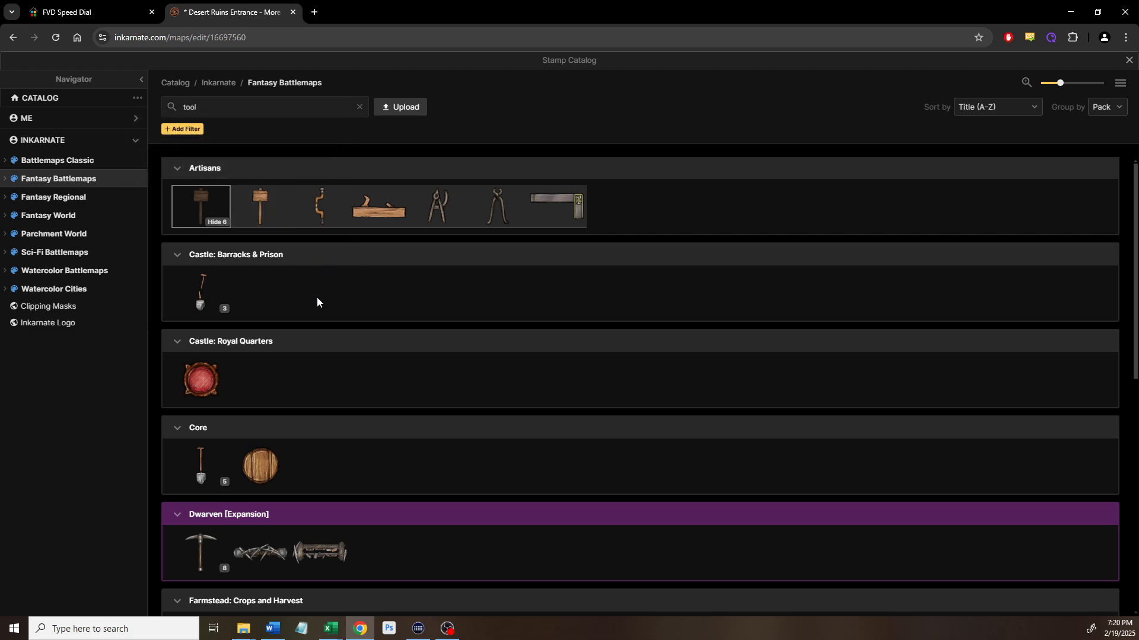
pyautogui.scroll(-4, 317, 297)
pyautogui.scroll(1, 315, 300)
pyautogui.scroll(3, 315, 301)
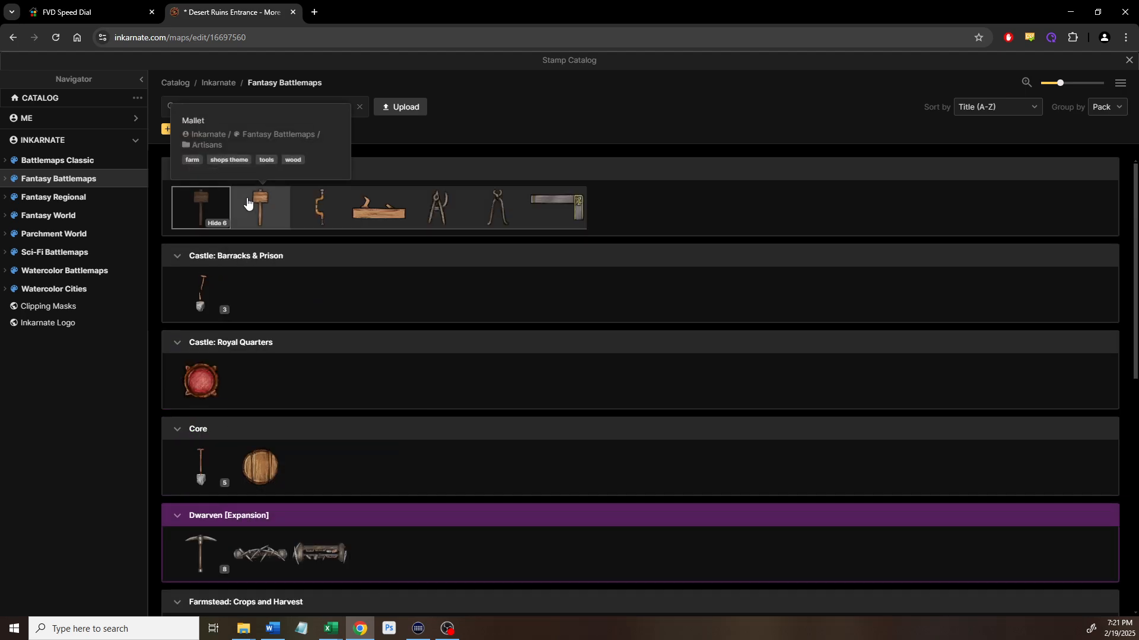
pyautogui.click(452, 210)
pyautogui.scroll(4, 495, 248)
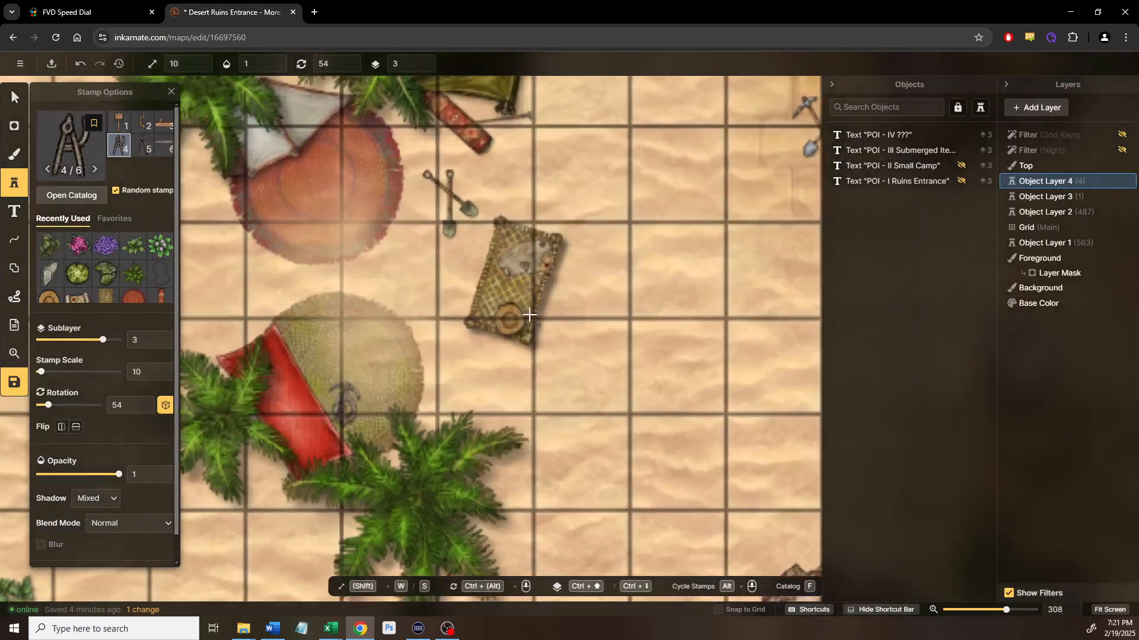
# On Object Layer 2, stamp a small compass beside the rug, then a scale-30 one on it
pyautogui.scroll(3, 496, 243)
pyautogui.doubleClick(141, 341)
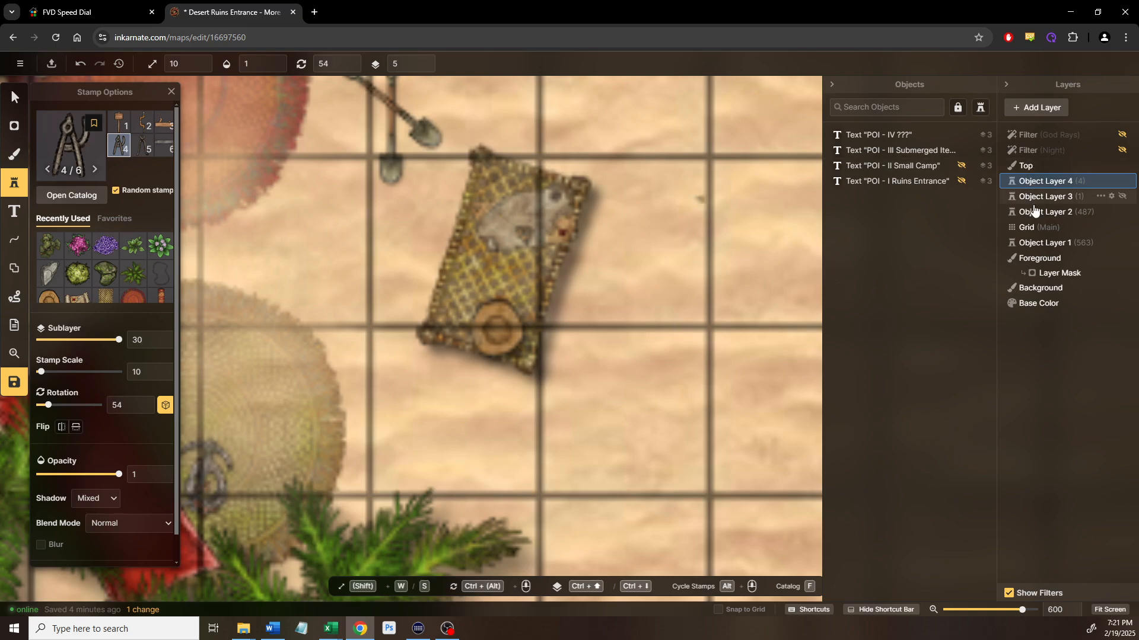
pyautogui.click(1045, 212)
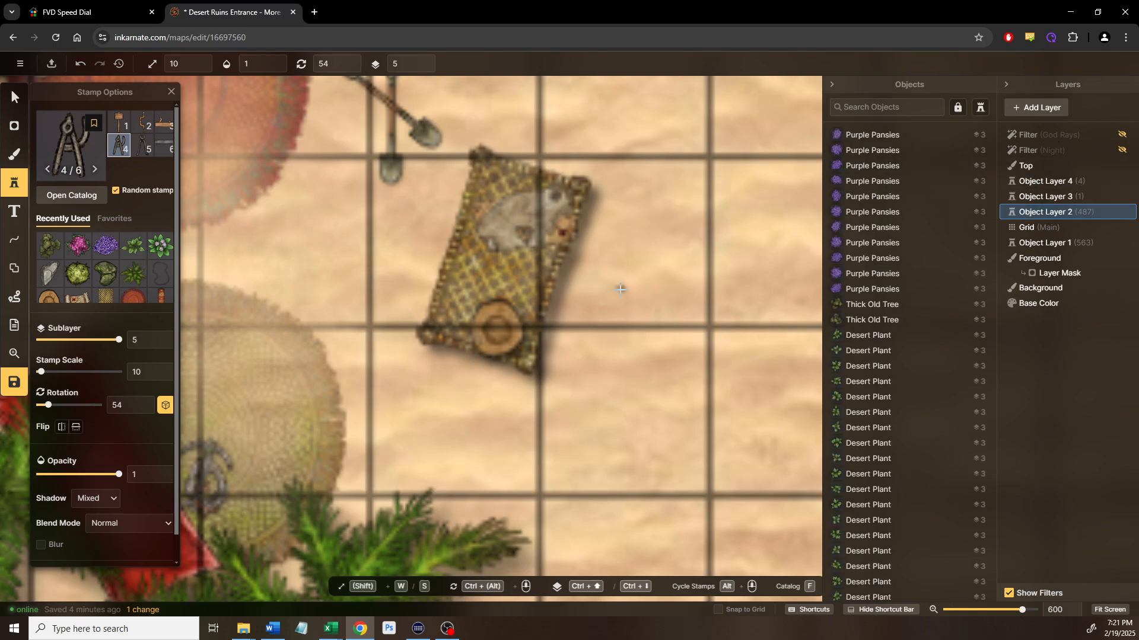
pyautogui.click(620, 289)
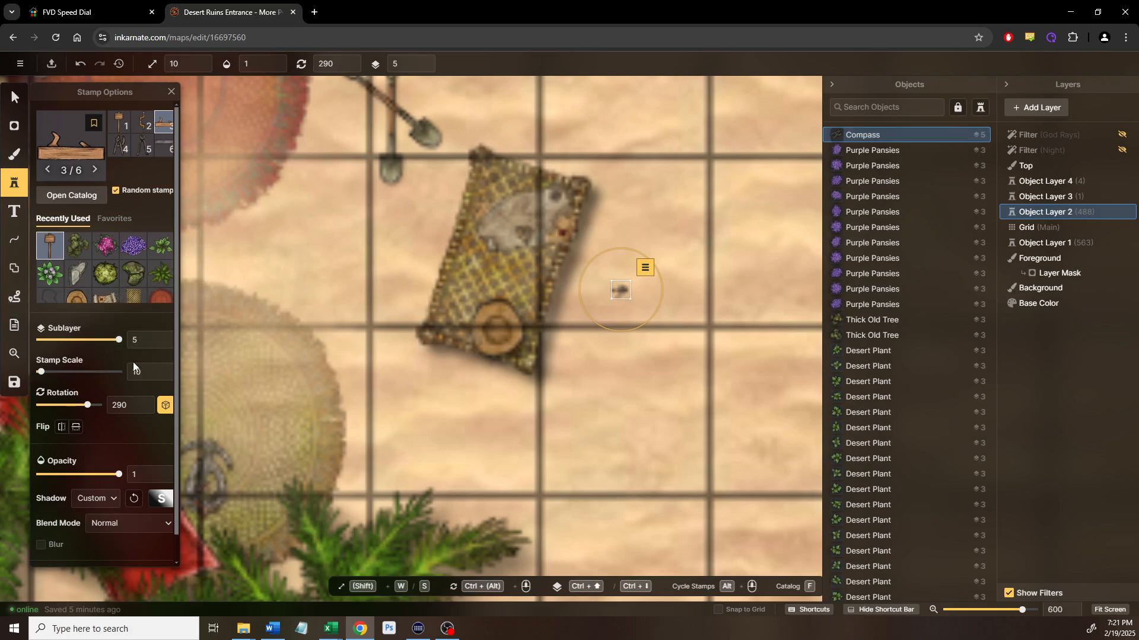
pyautogui.click(164, 368)
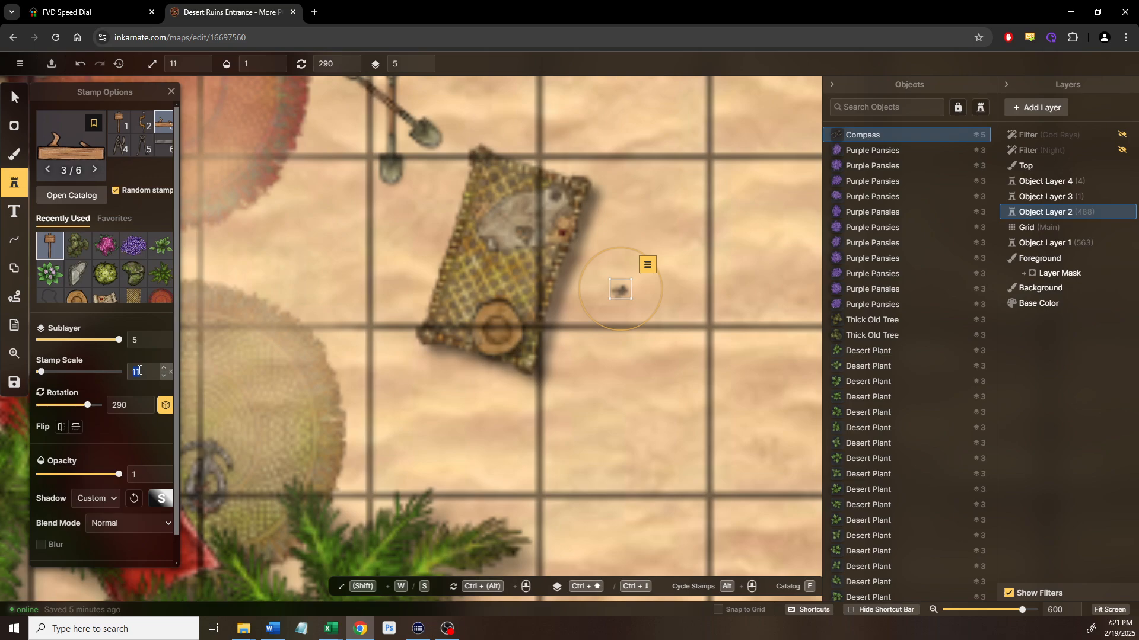
pyautogui.write('30')
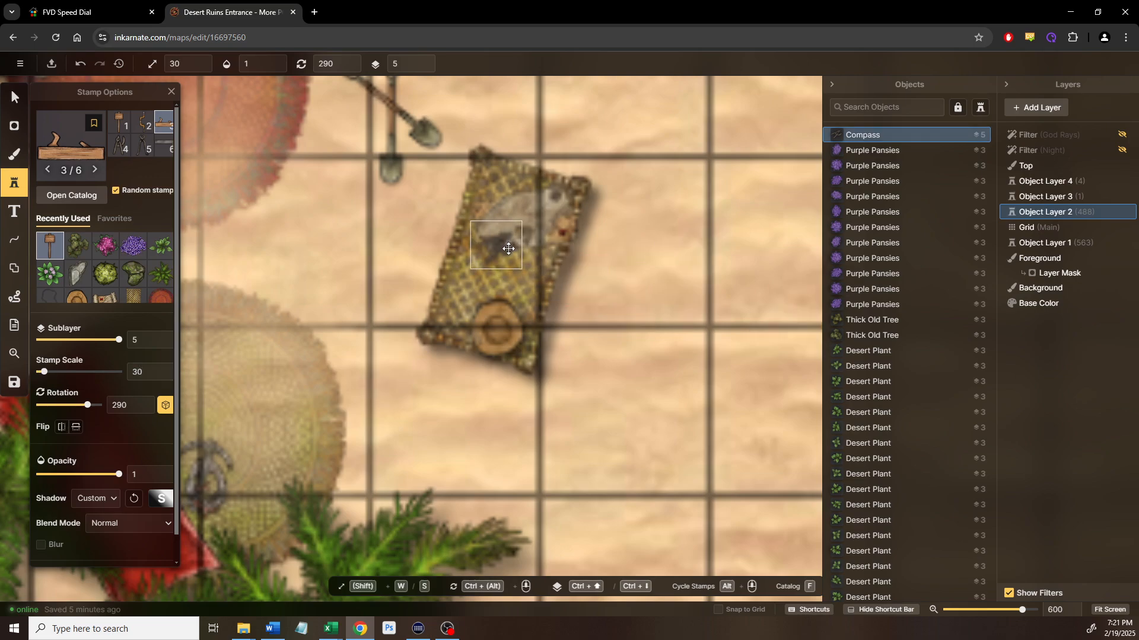
pyautogui.click(508, 248)
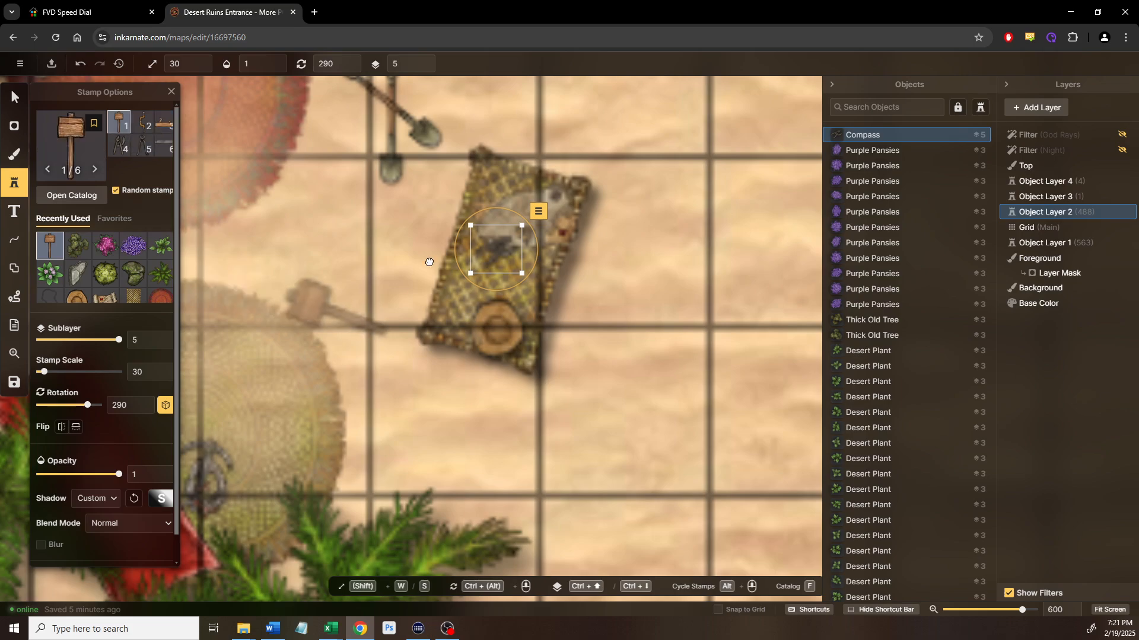
# Place a mallet on the red cloth, lower its sublayer, then delete it
pyautogui.moveTo(401, 285); pyautogui.dragTo(597, 164)
pyautogui.moveTo(459, 262); pyautogui.dragTo(482, 314)
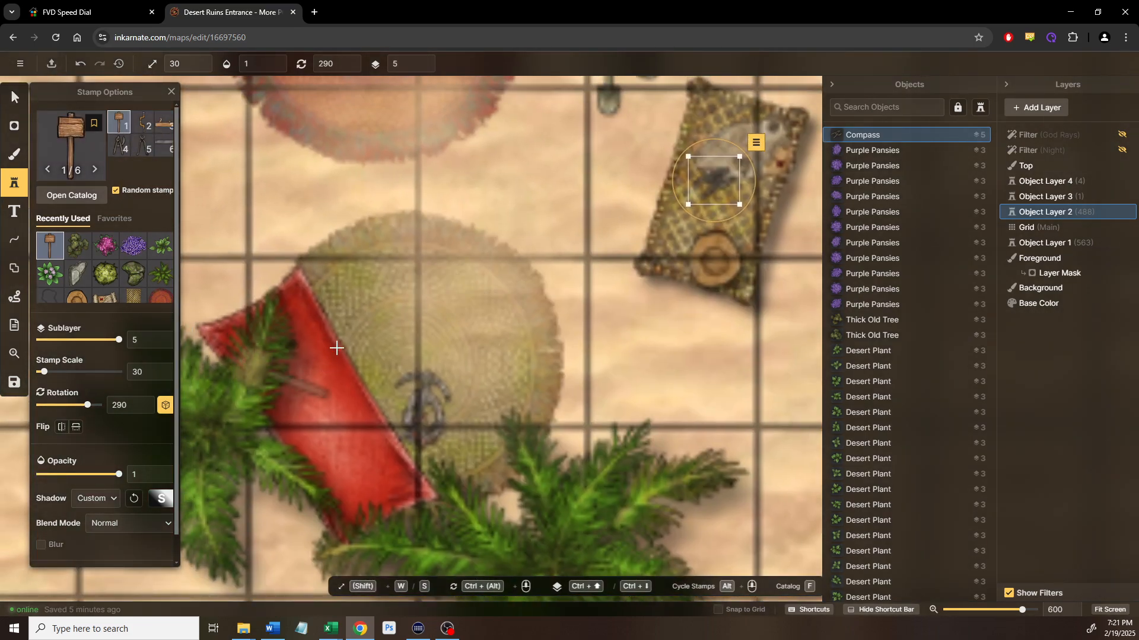
pyautogui.click(356, 340)
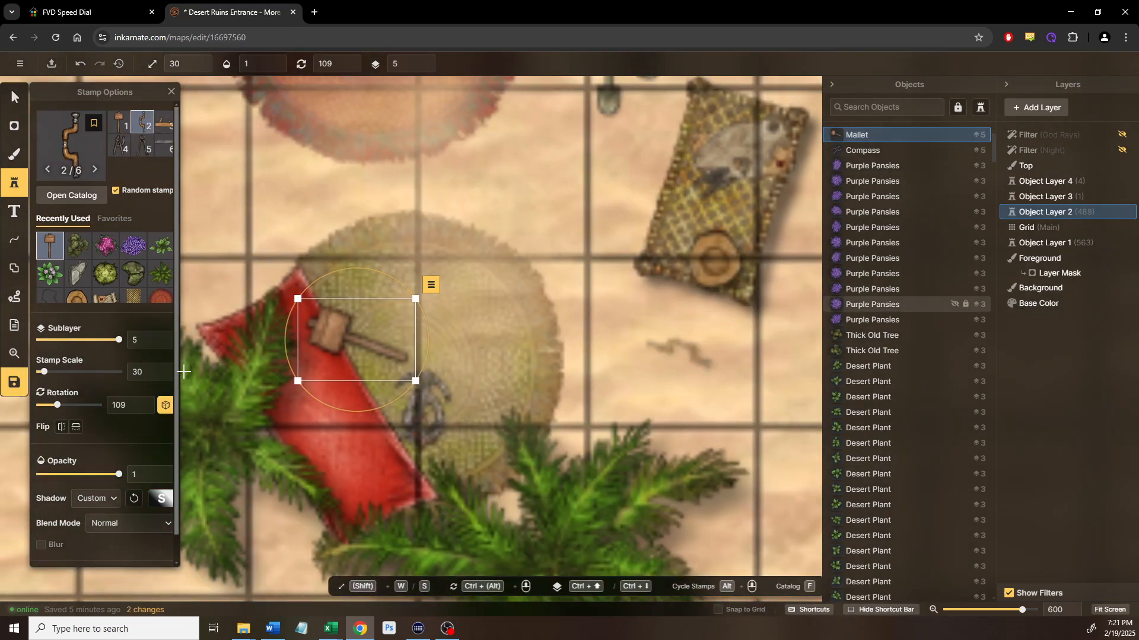
pyautogui.click(164, 345)
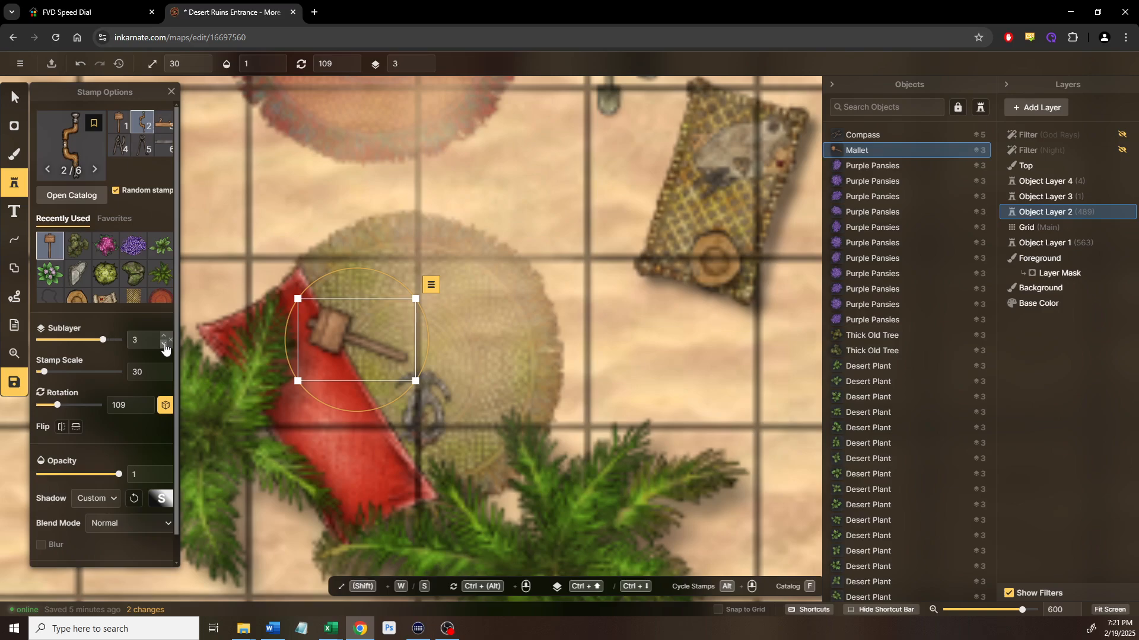
pyautogui.click(164, 347)
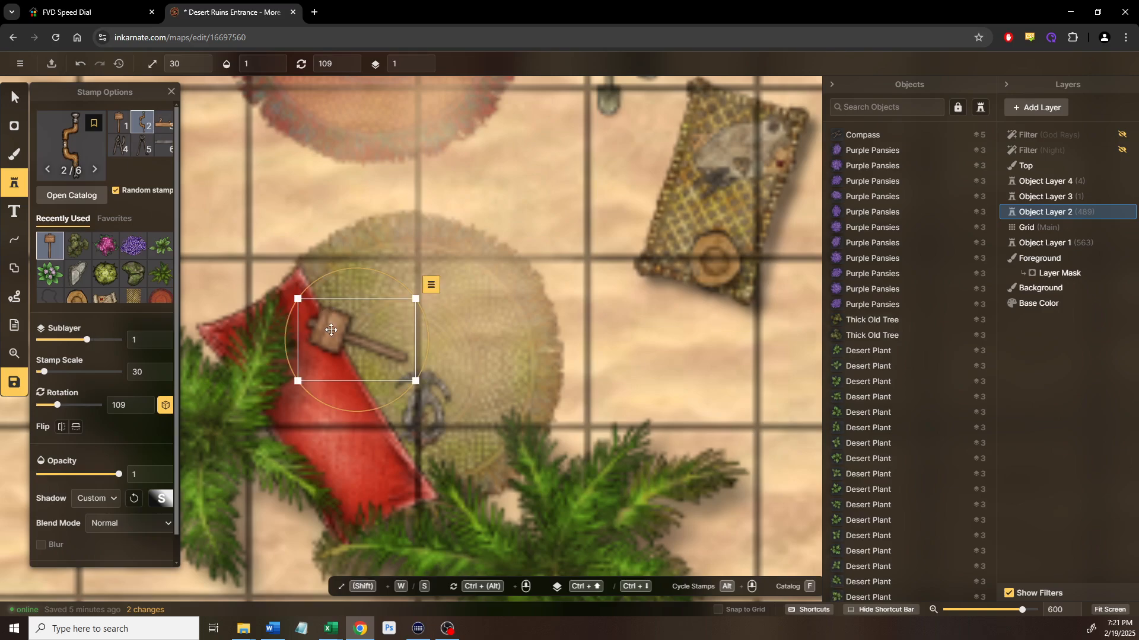
pyautogui.press('Delete')
# On Object Layer 1, stamp the mallet onto the red cloth, tucked beneath and nudged into place
pyautogui.click(1025, 242)
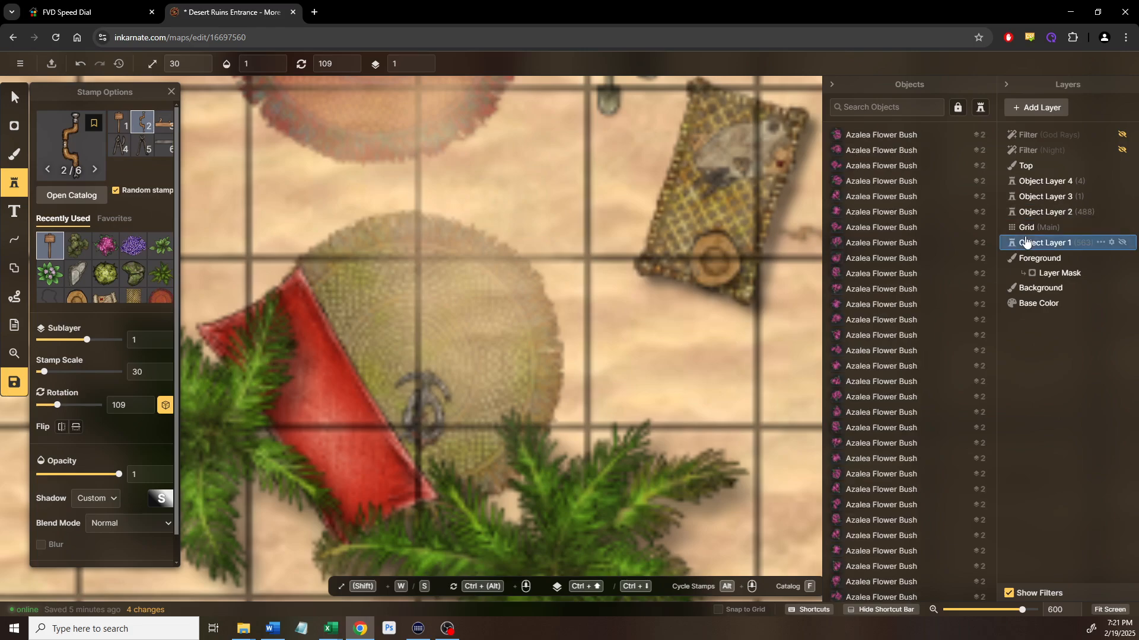
pyautogui.click(117, 124)
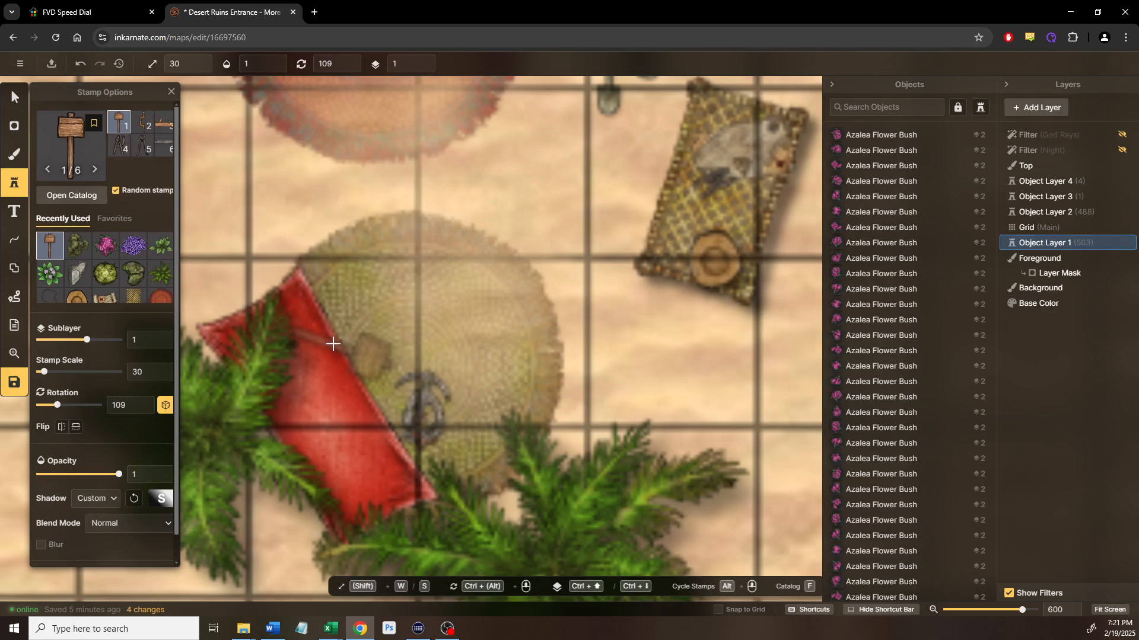
pyautogui.click(357, 322)
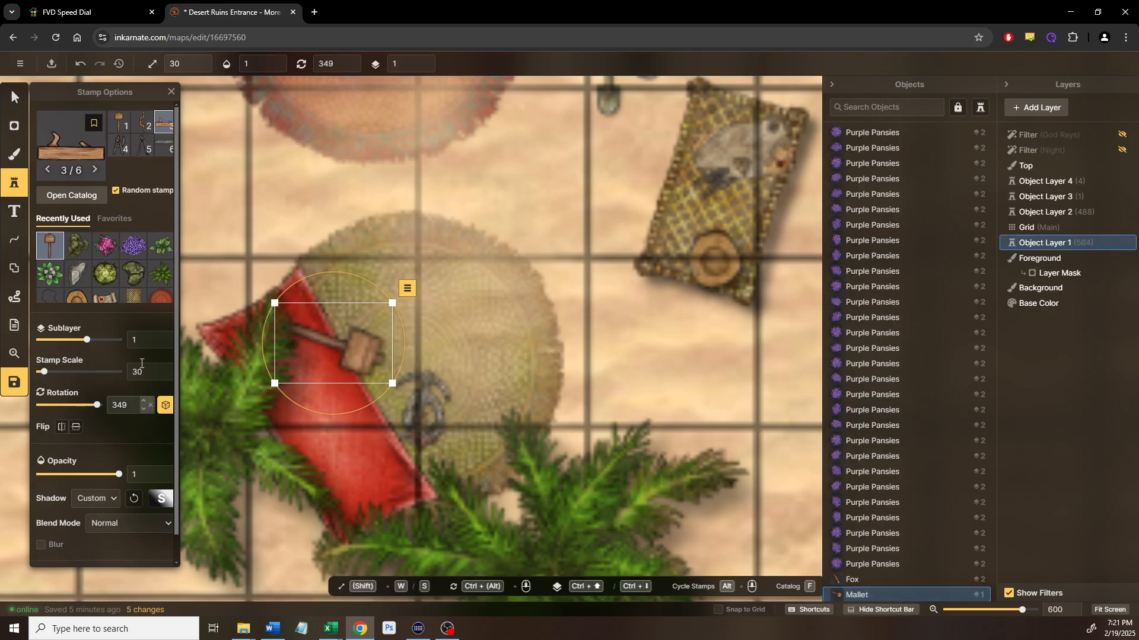
pyautogui.click(163, 344)
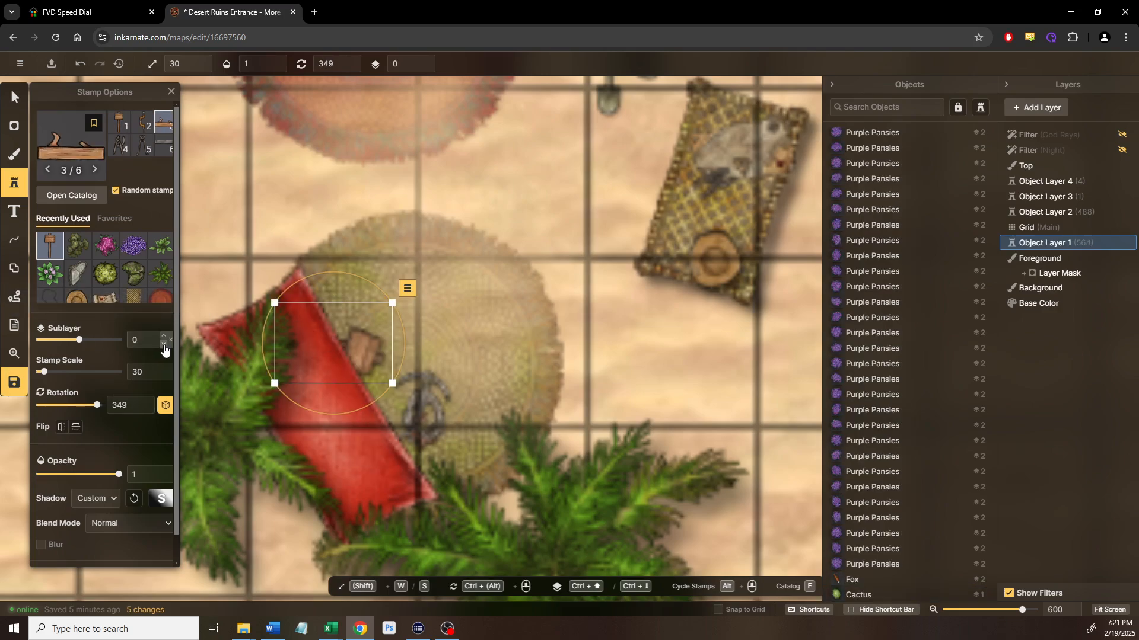
pyautogui.moveTo(350, 347); pyautogui.dragTo(353, 338)
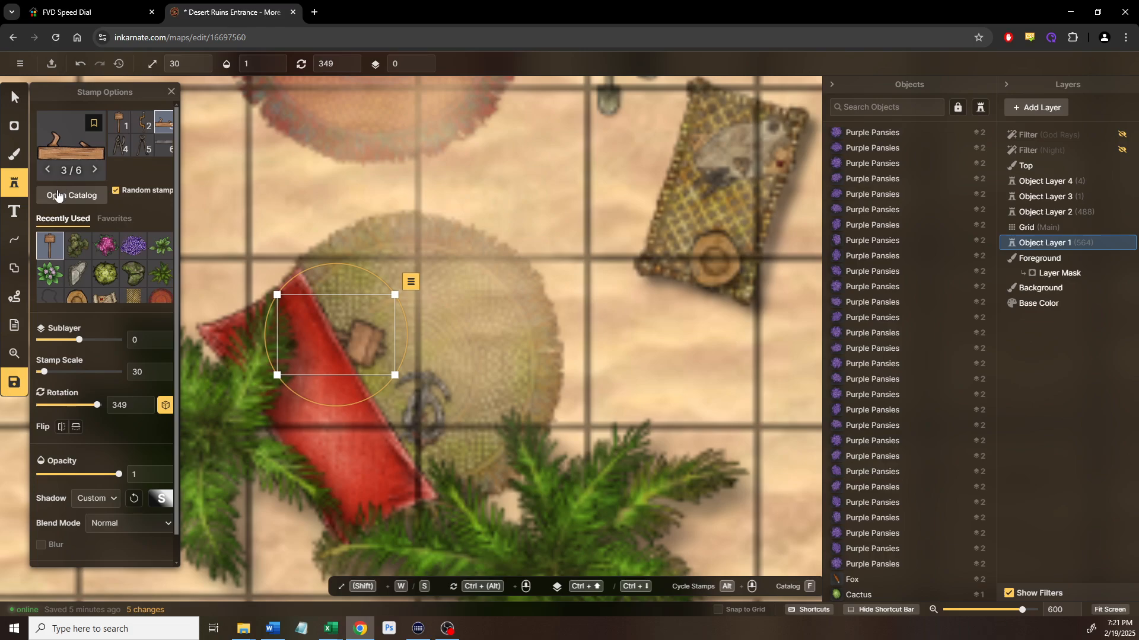
# Search the Stamp Catalog for 'brush' and expand the Farmstead: Crops and Harvest variants
pyautogui.press('f')
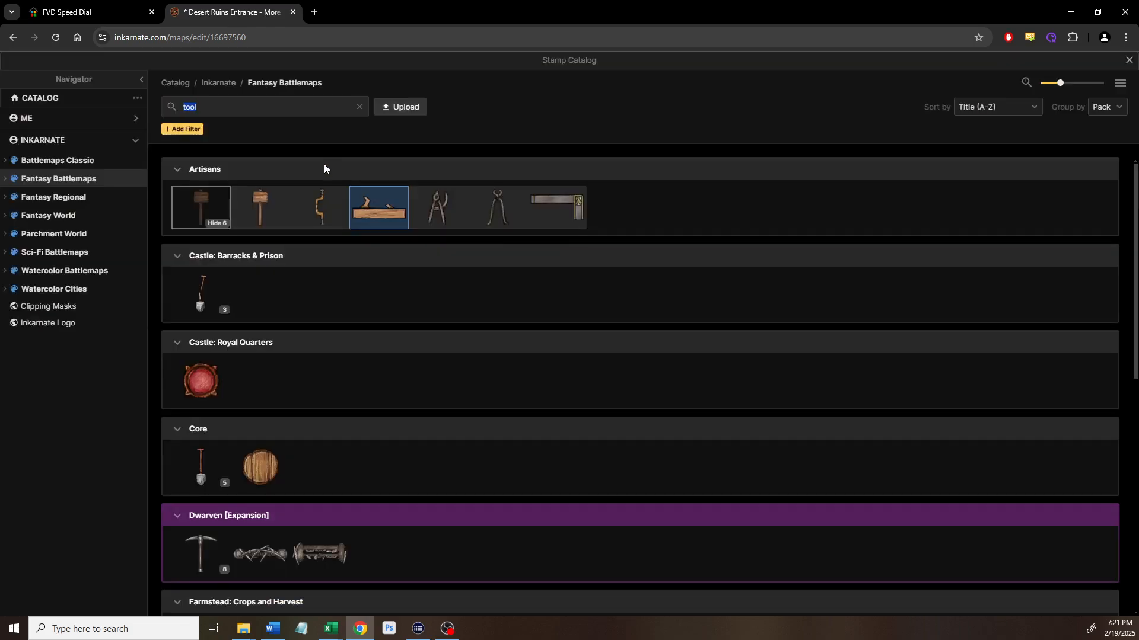
pyautogui.scroll(-6, 285, 302)
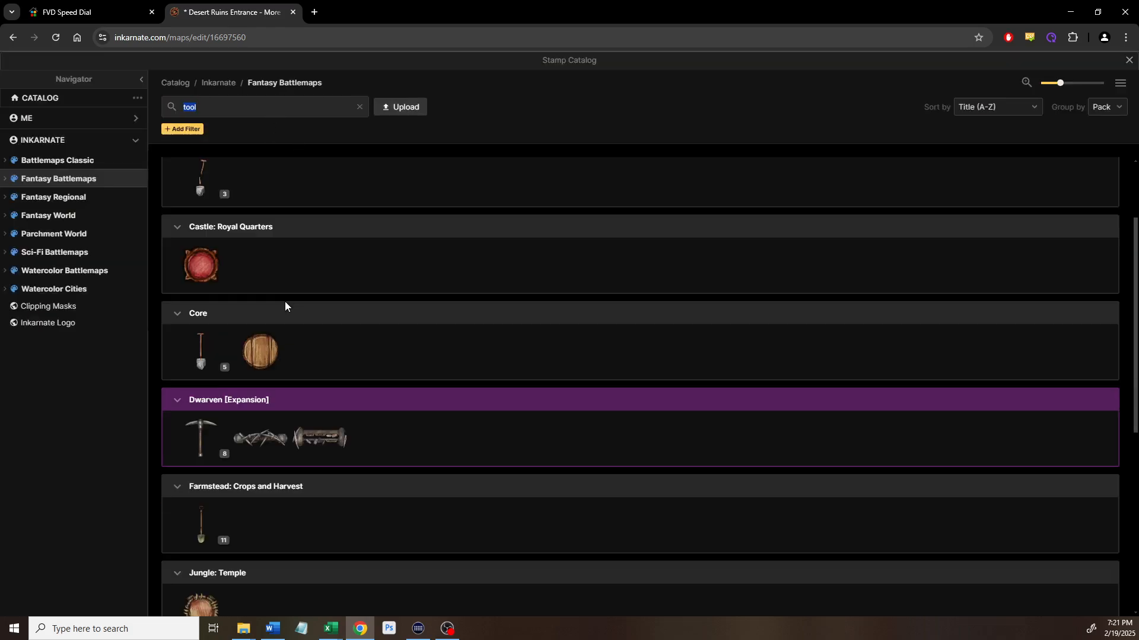
pyautogui.scroll(-3, 285, 302)
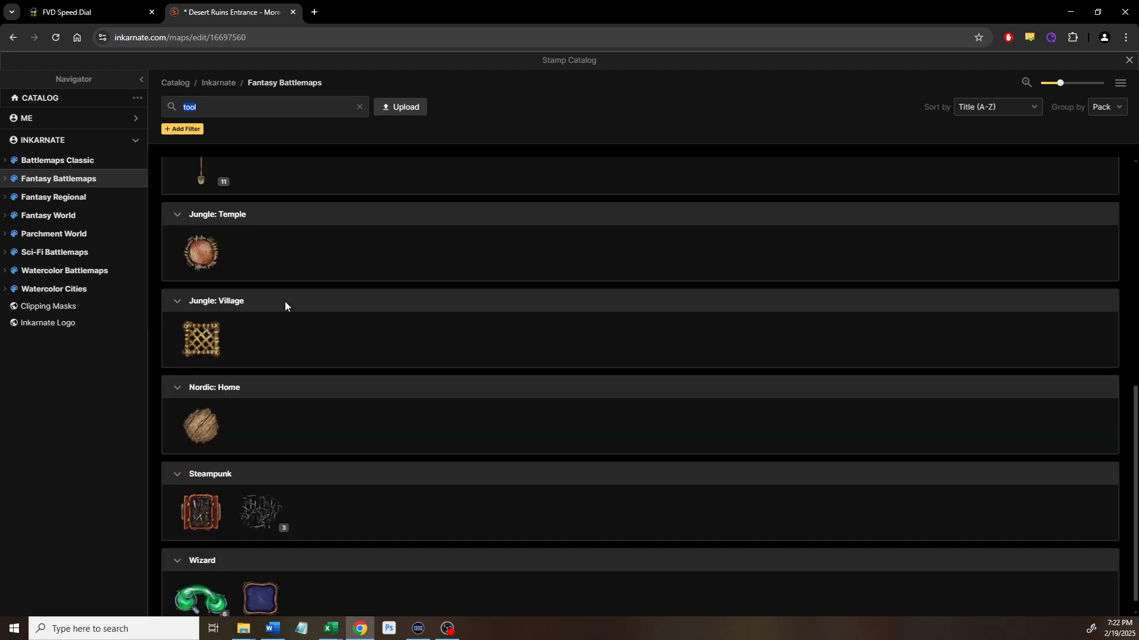
pyautogui.scroll(9, 281, 319)
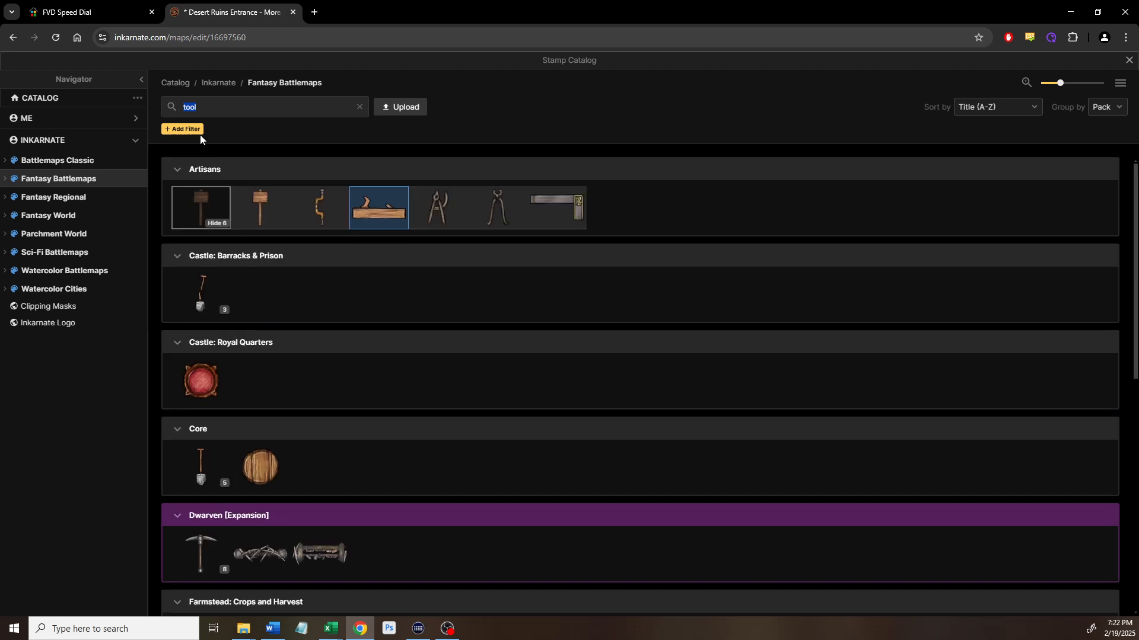
pyautogui.write('b')
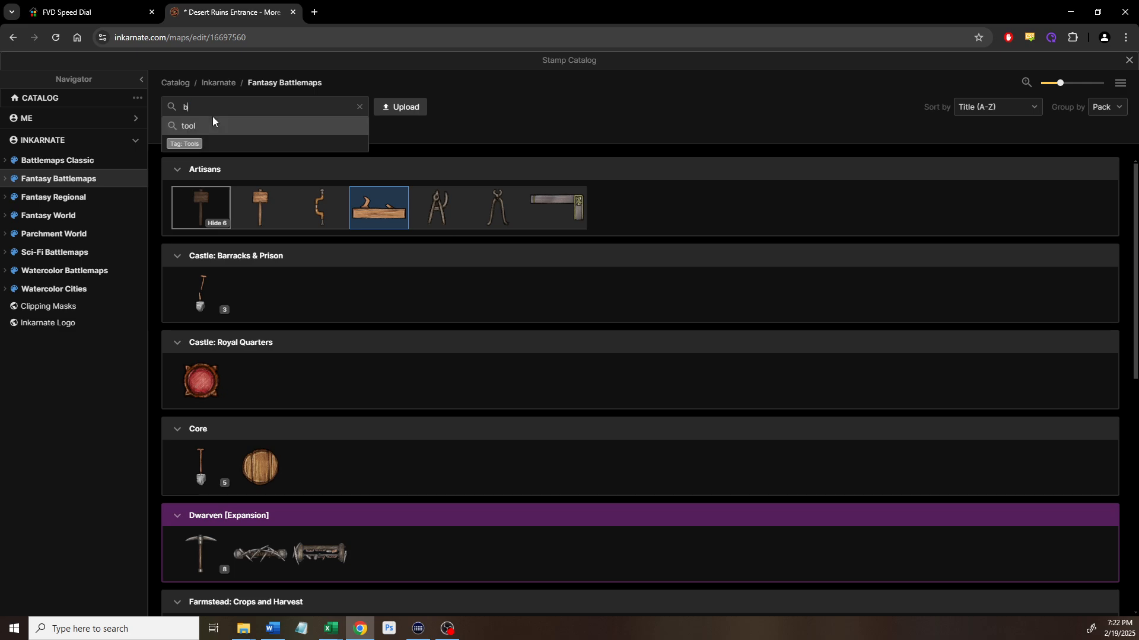
pyautogui.write('rush')
pyautogui.press('Return')
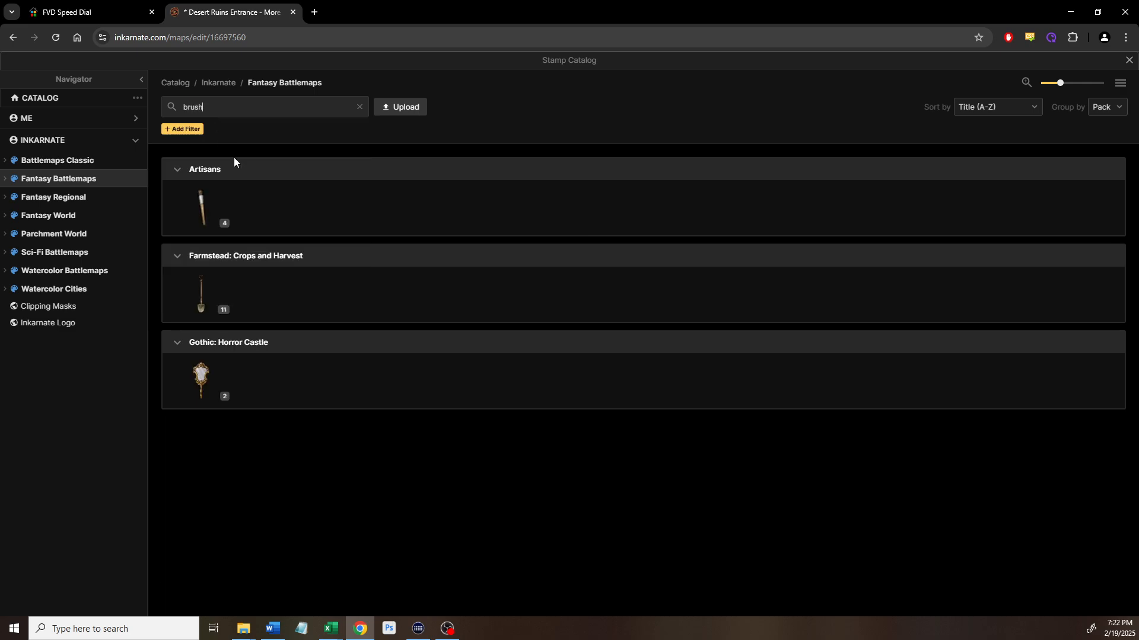
pyautogui.moveTo(213, 217)
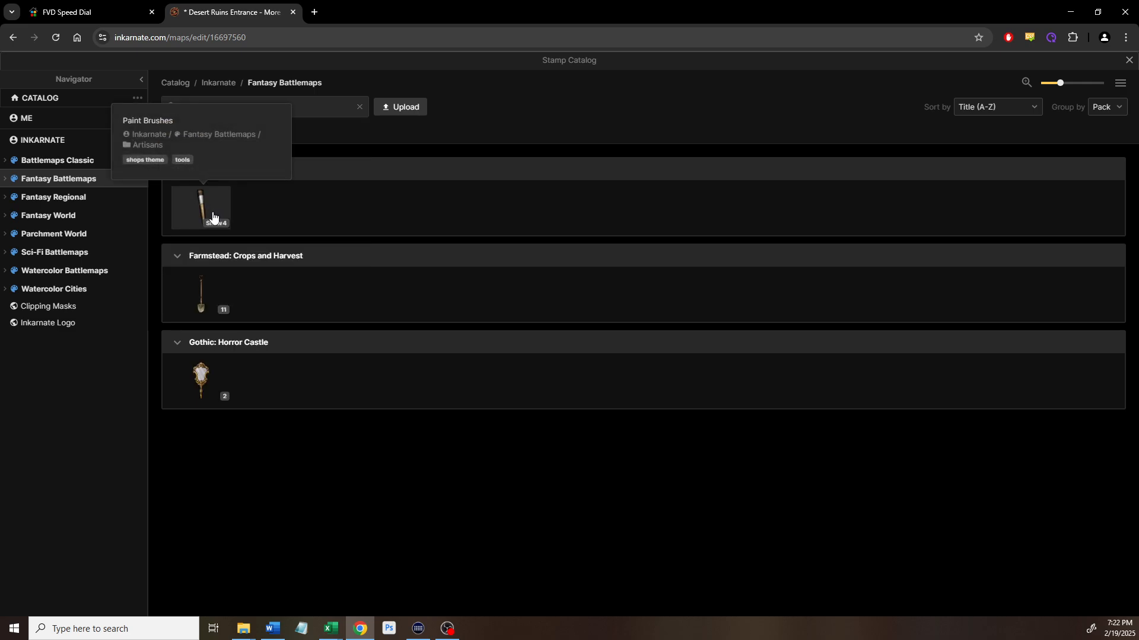
pyautogui.click(221, 310)
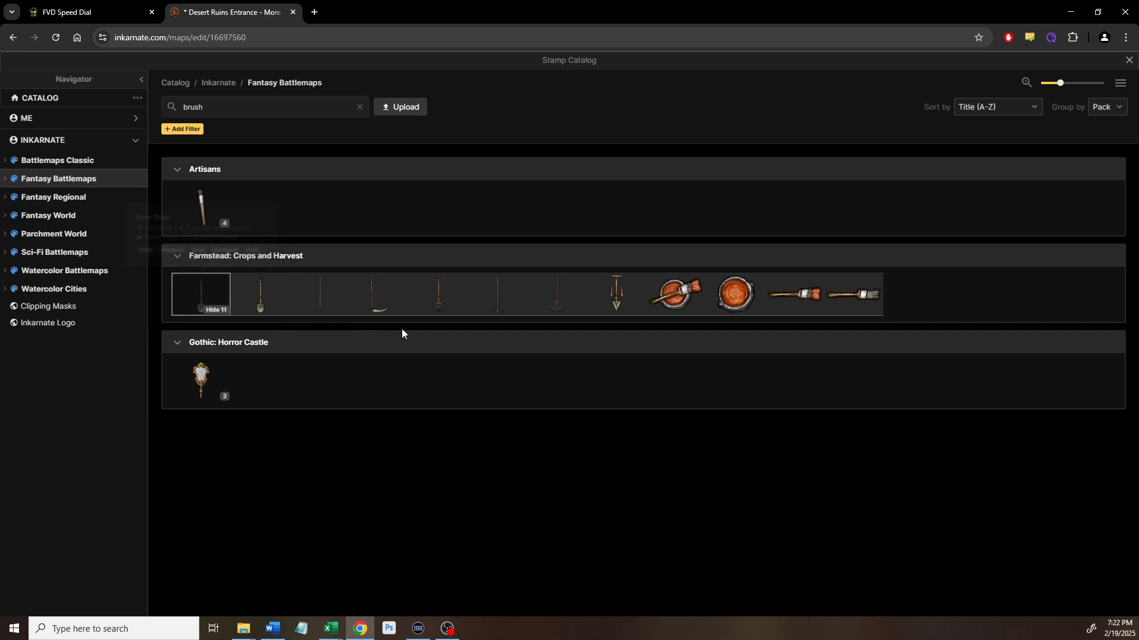
# Expand the Artisans paint brushes and load the second paint brush stamp
pyautogui.moveTo(557, 313)
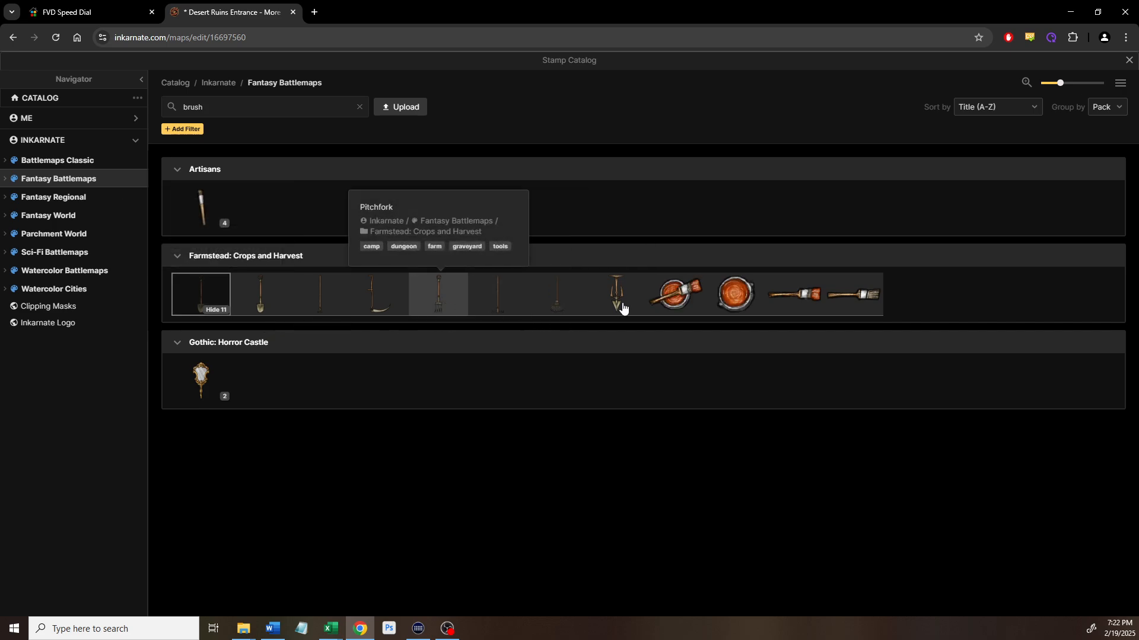
pyautogui.moveTo(623, 307)
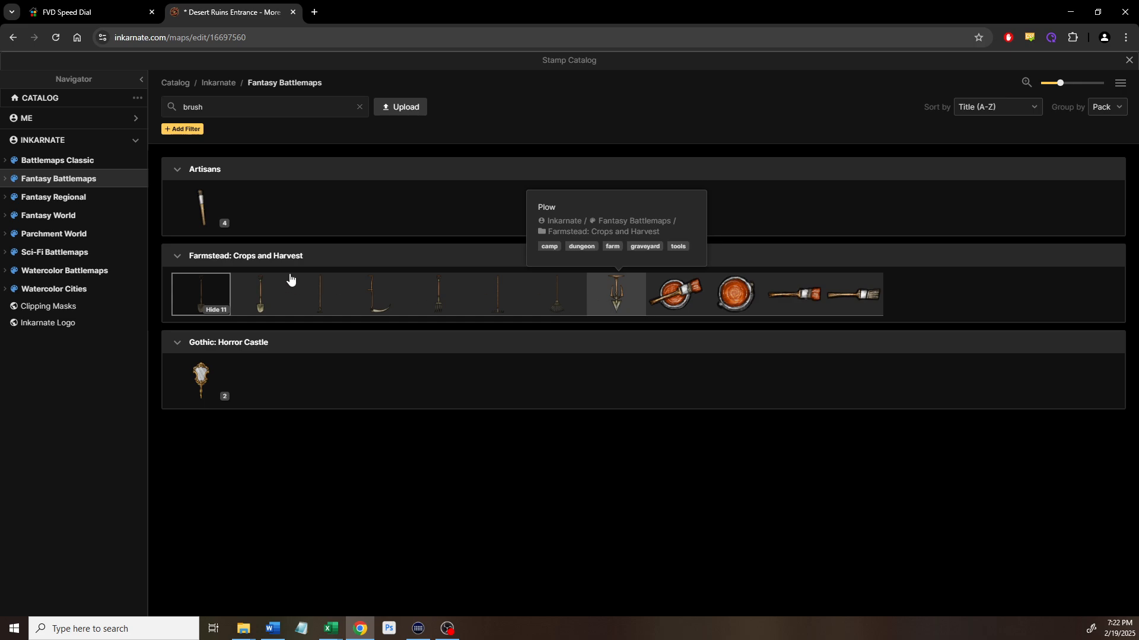
pyautogui.moveTo(828, 301)
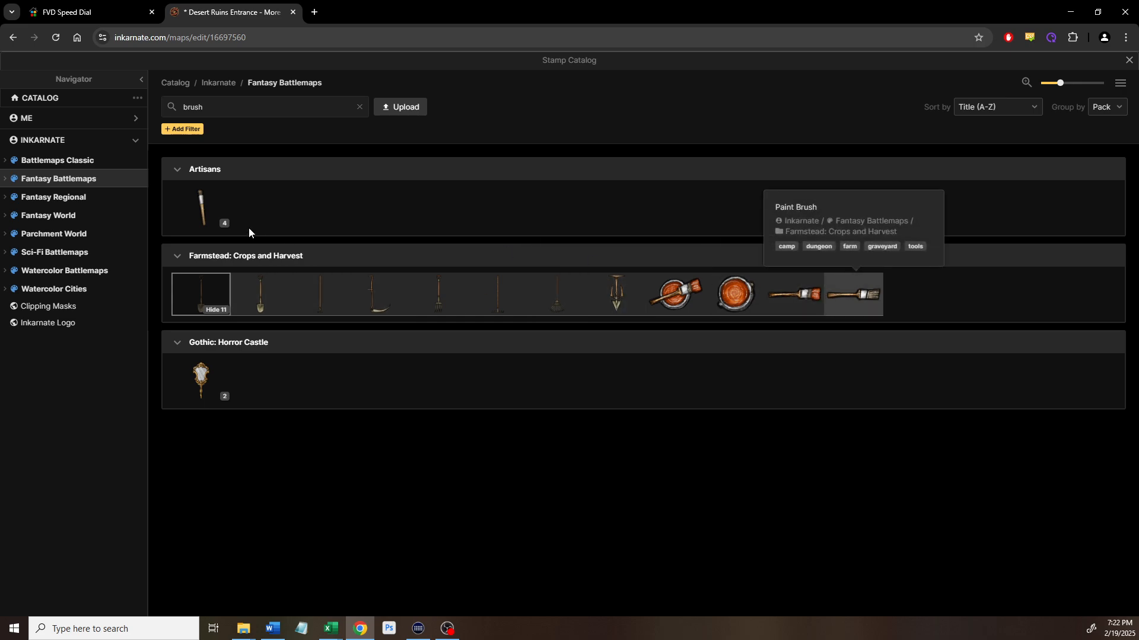
pyautogui.click(217, 224)
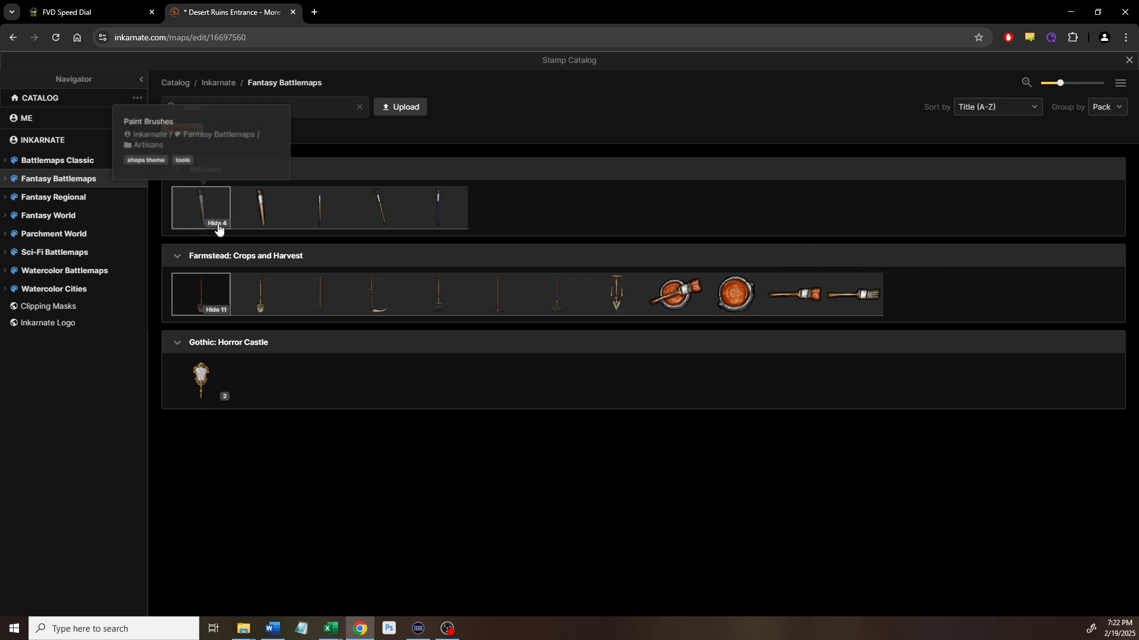
pyautogui.click(264, 204)
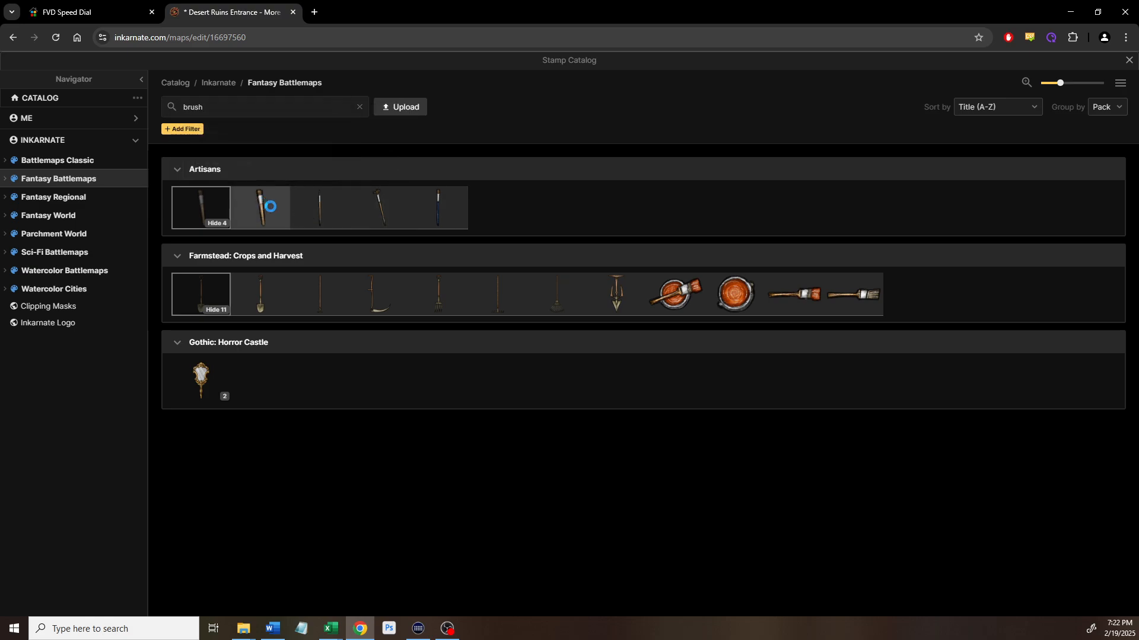
pyautogui.scroll(5, 452, 443)
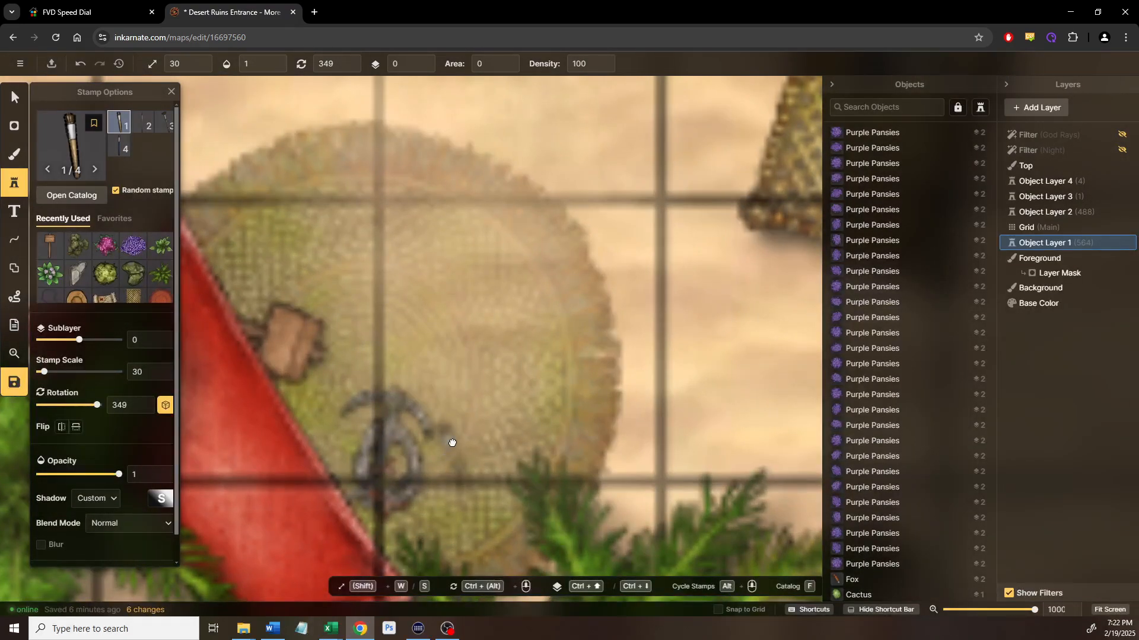
# Stamp a paint brush on the woven rug and rotate it to lie horizontally
pyautogui.moveTo(452, 443); pyautogui.dragTo(457, 359)
pyautogui.moveTo(417, 175); pyautogui.dragTo(437, 347)
pyautogui.click(359, 302)
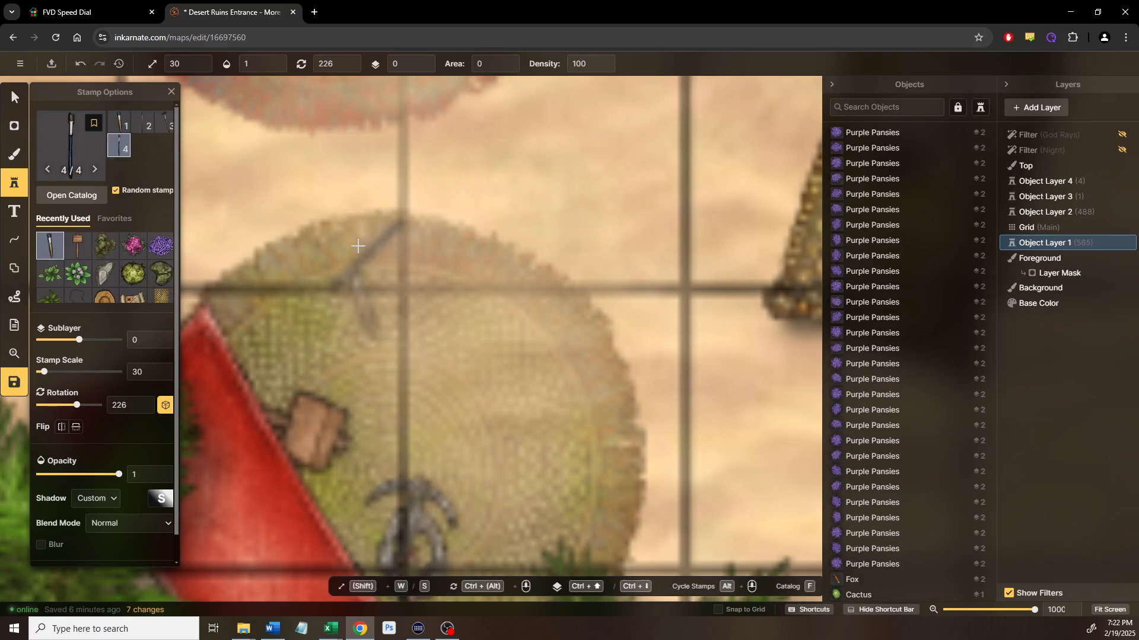
pyautogui.click(15, 98)
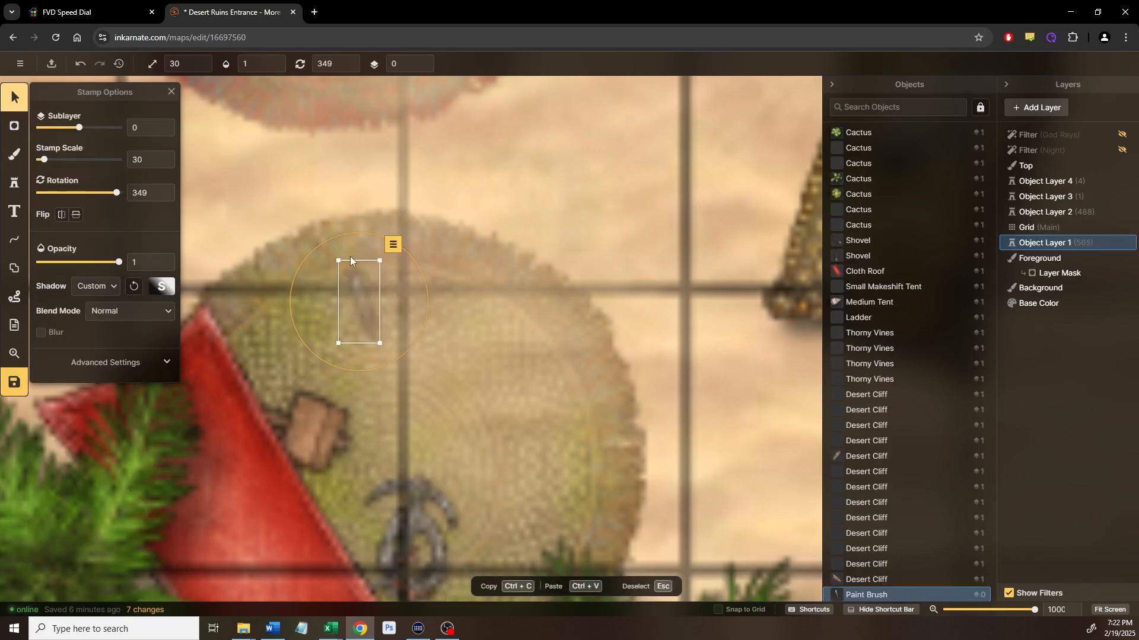
pyautogui.moveTo(350, 229)
pyautogui.mouseDown()
pyautogui.moveTo(447, 272)
pyautogui.moveTo(386, 313)
pyautogui.mouseUp()
pyautogui.scroll(-1, 404, 336)
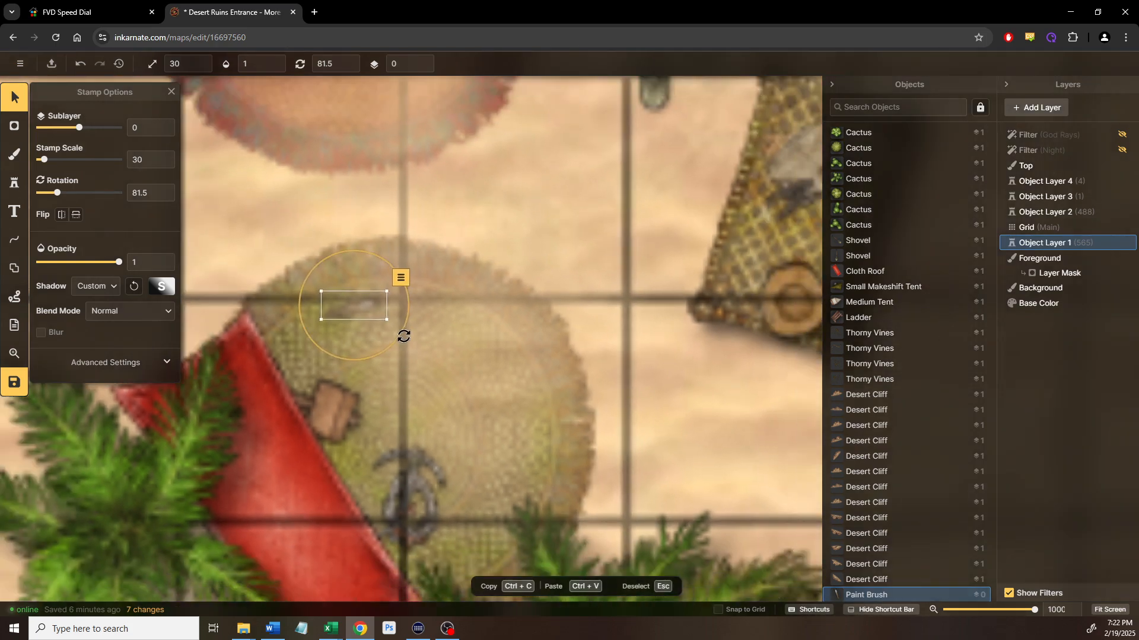
pyautogui.scroll(-2, 549, 383)
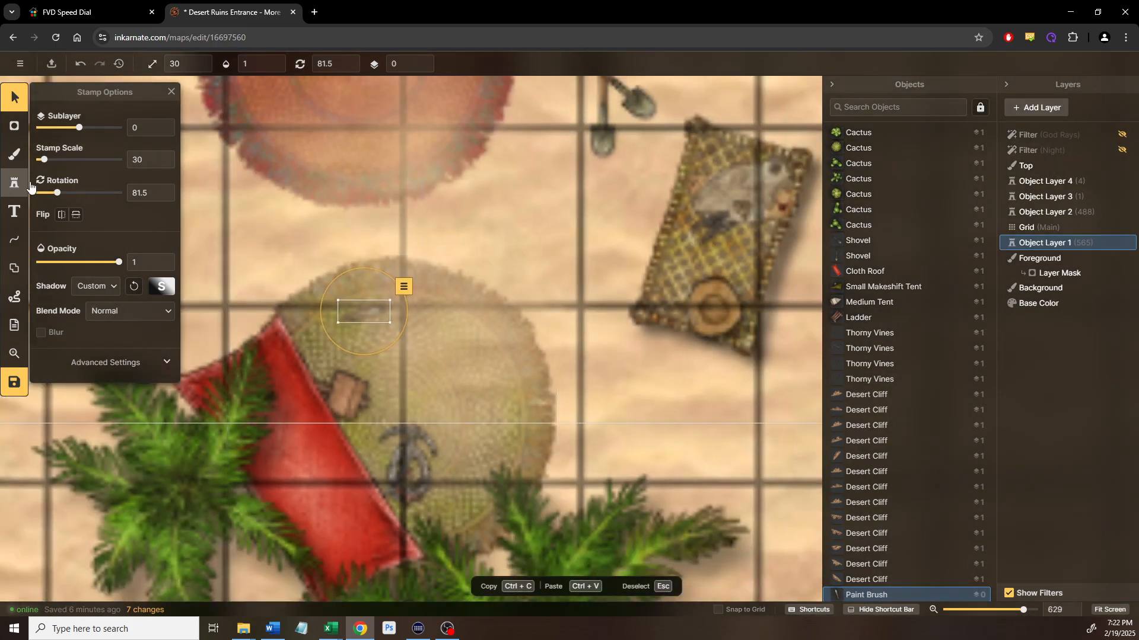
# Search the catalog for 'chisel' and stamp a Wood Chisel onto the rug
pyautogui.click(14, 182)
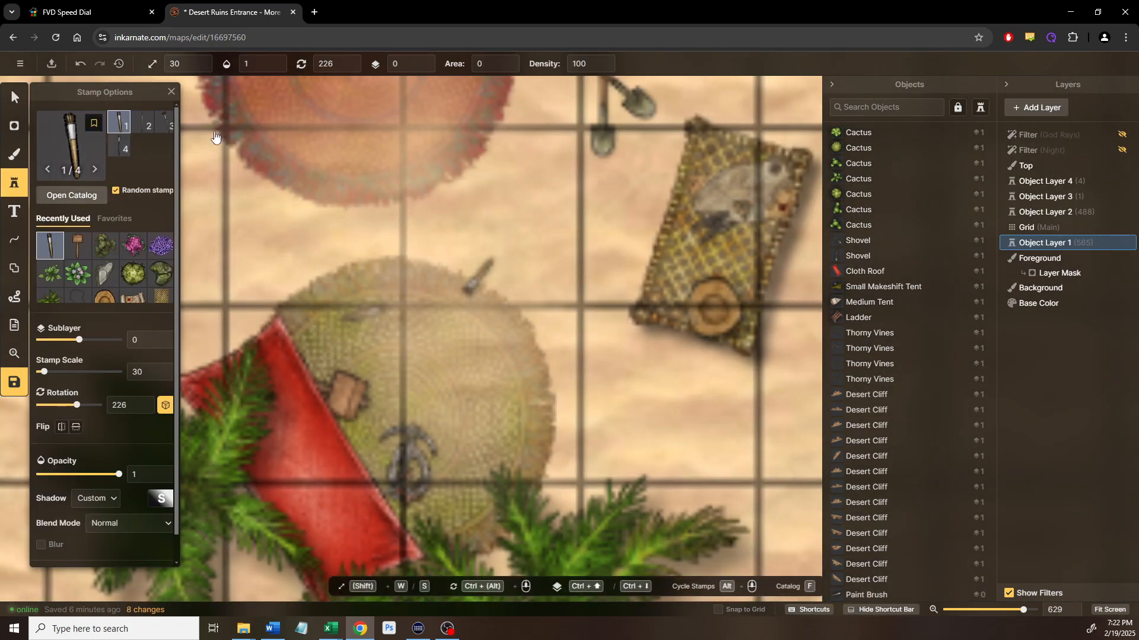
pyautogui.write('fchisel')
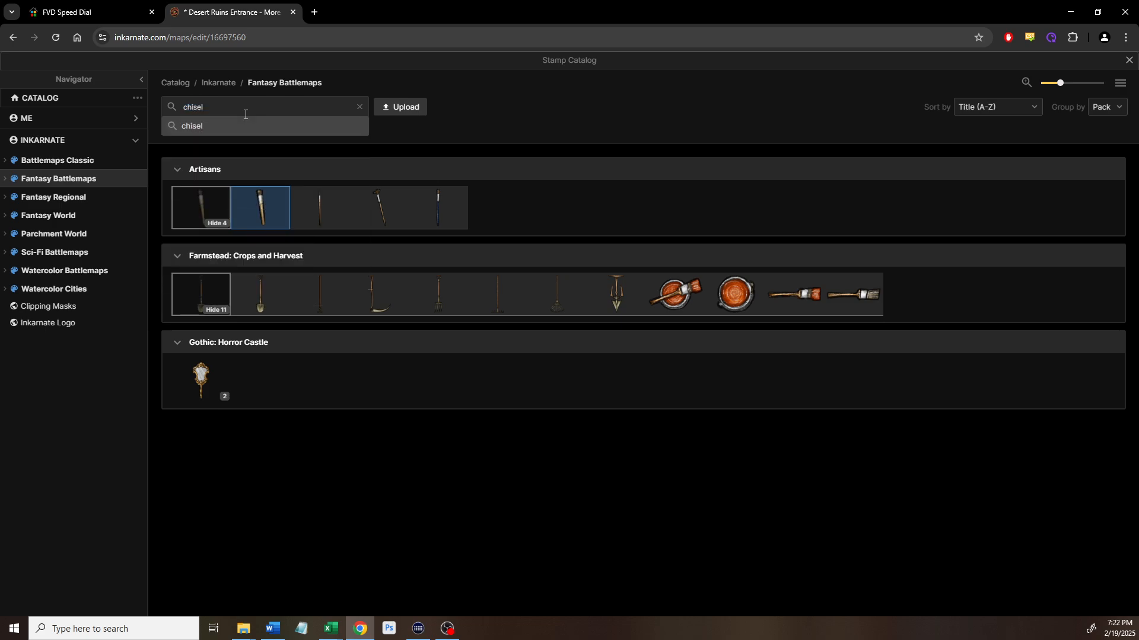
pyautogui.press('Return')
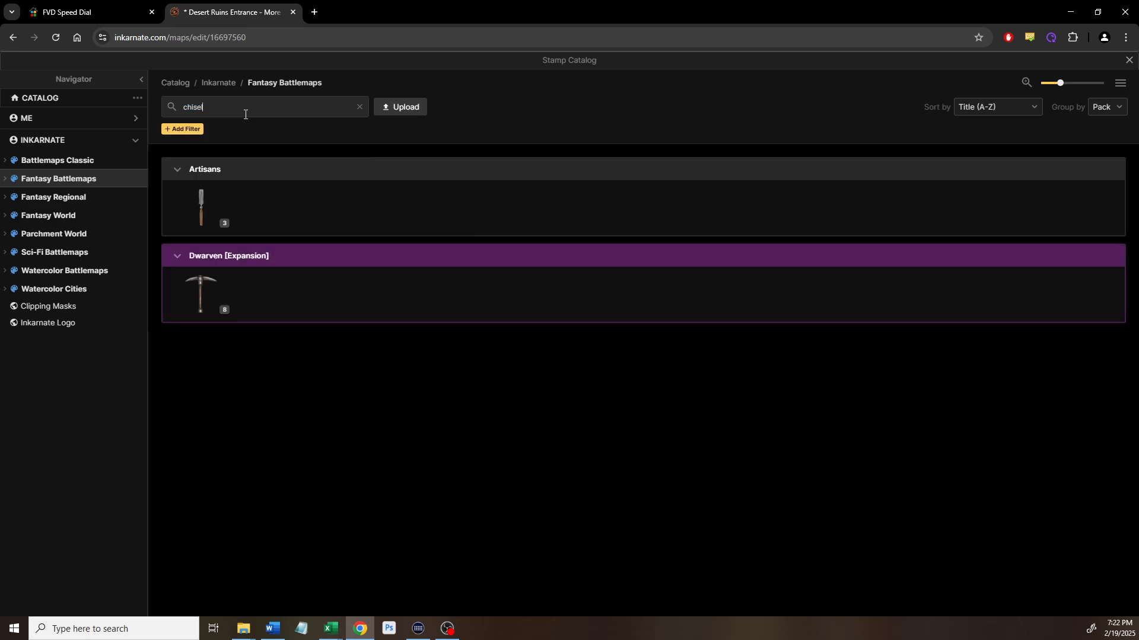
pyautogui.click(212, 226)
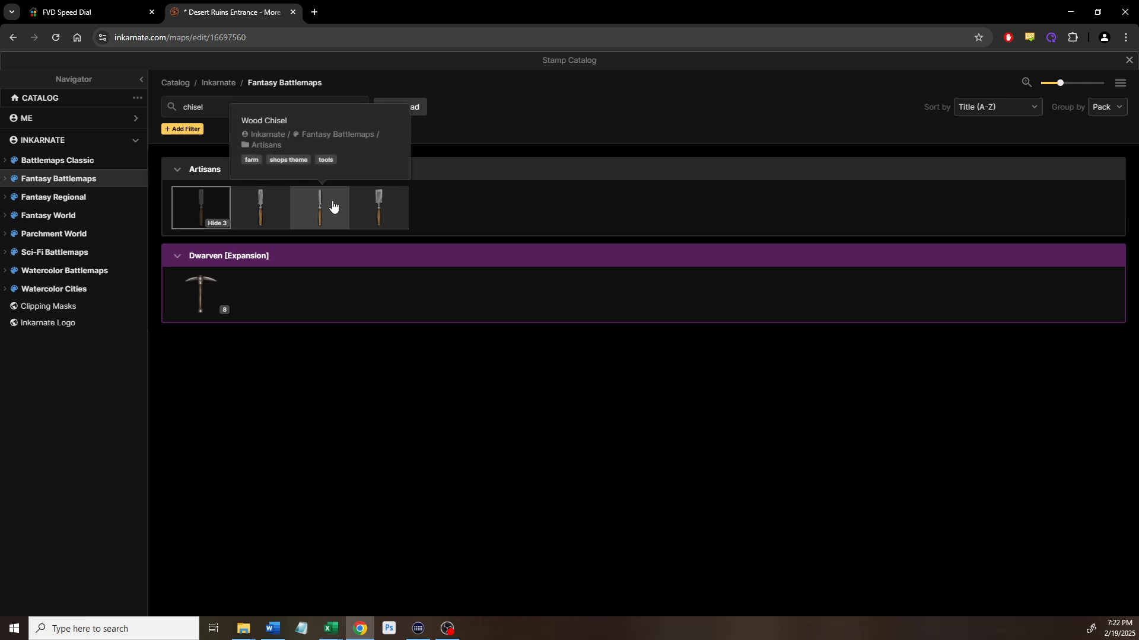
pyautogui.click(332, 205)
pyautogui.scroll(5, 353, 327)
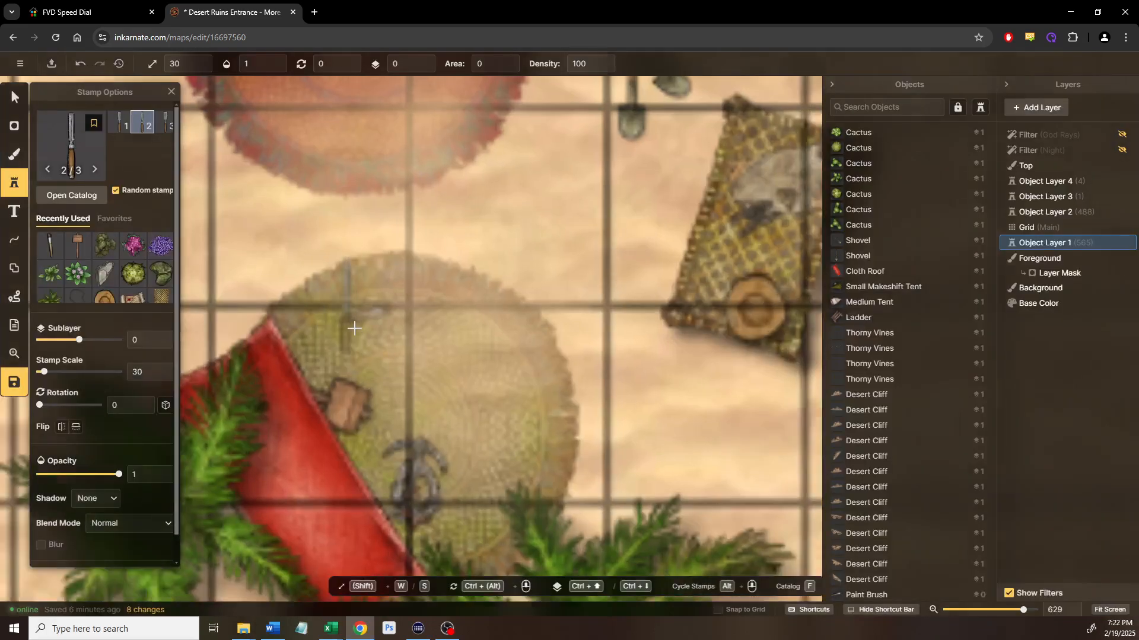
pyautogui.click(350, 341)
# Rotate the Wood Chisel to about 287.5 degrees and shift it left and down on the rug
pyautogui.click(14, 100)
pyautogui.moveTo(330, 283); pyautogui.dragTo(265, 332)
pyautogui.moveTo(349, 333); pyautogui.dragTo(318, 359)
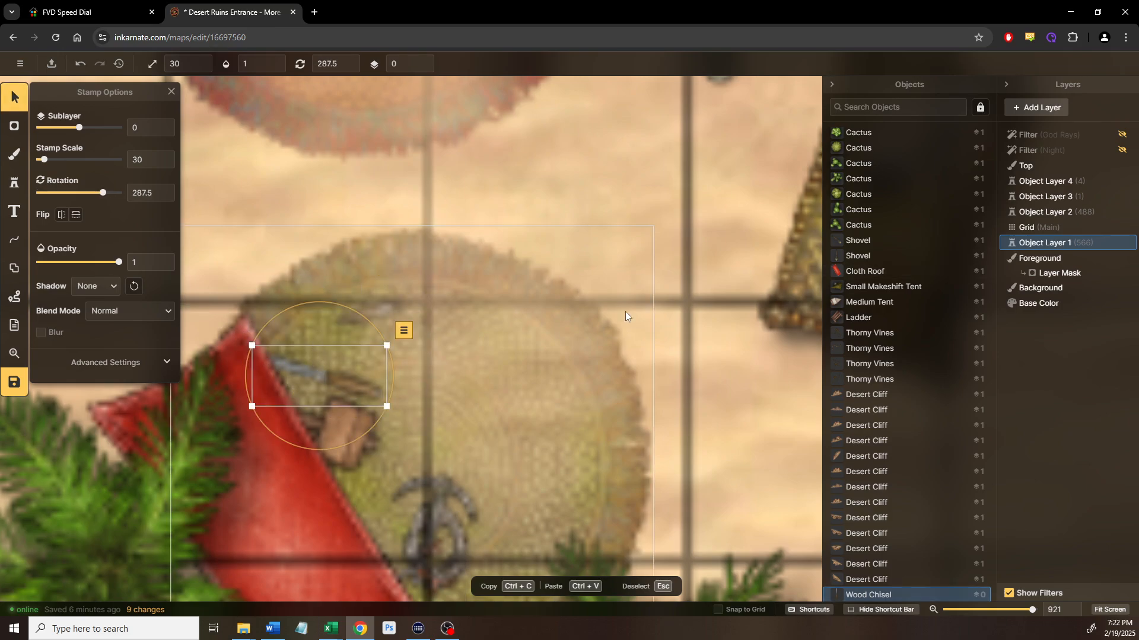
pyautogui.click(624, 369)
pyautogui.scroll(-3, 624, 368)
pyautogui.scroll(-1, 736, 429)
pyautogui.click(736, 429)
pyautogui.scroll(-5, 721, 429)
pyautogui.moveTo(361, 378); pyautogui.dragTo(578, 283)
pyautogui.scroll(-2, 388, 364)
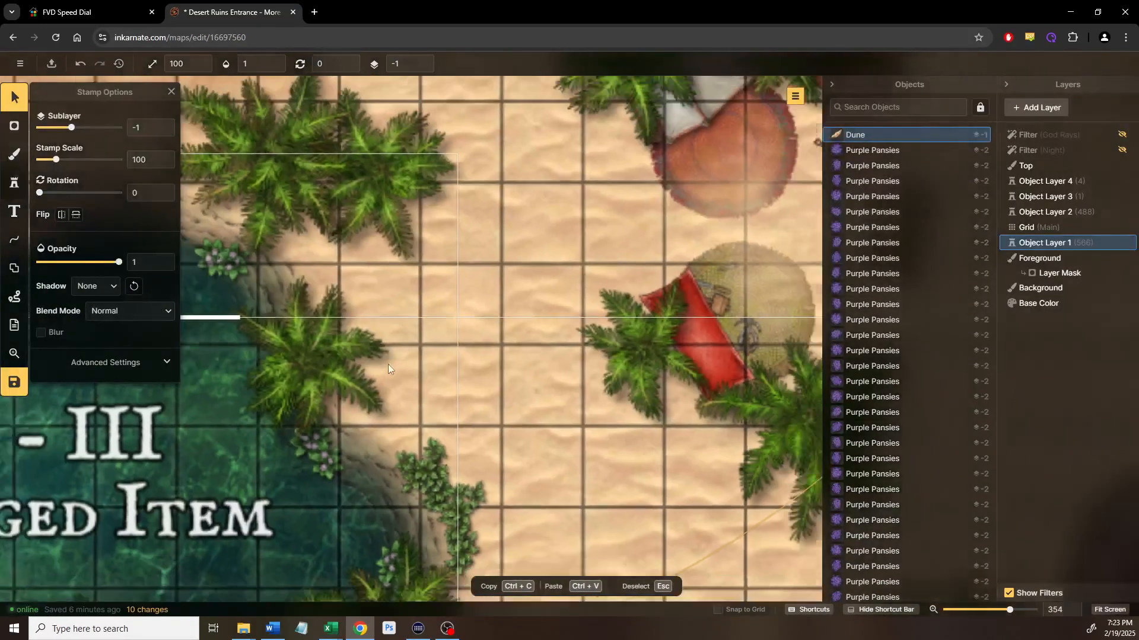
# Centre on the pond, select Object Layer 4 and hide the 'POI - III Submerged Item' label
pyautogui.moveTo(388, 365); pyautogui.dragTo(575, 280)
pyautogui.moveTo(391, 309); pyautogui.dragTo(574, 283)
pyautogui.moveTo(306, 328); pyautogui.dragTo(403, 308)
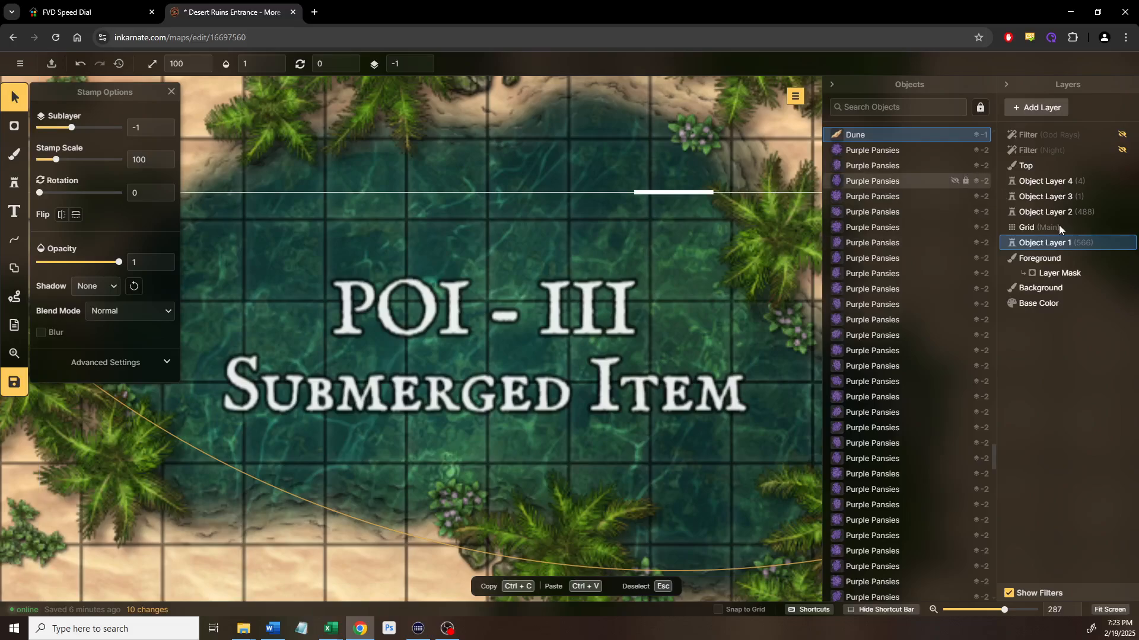
pyautogui.click(1047, 182)
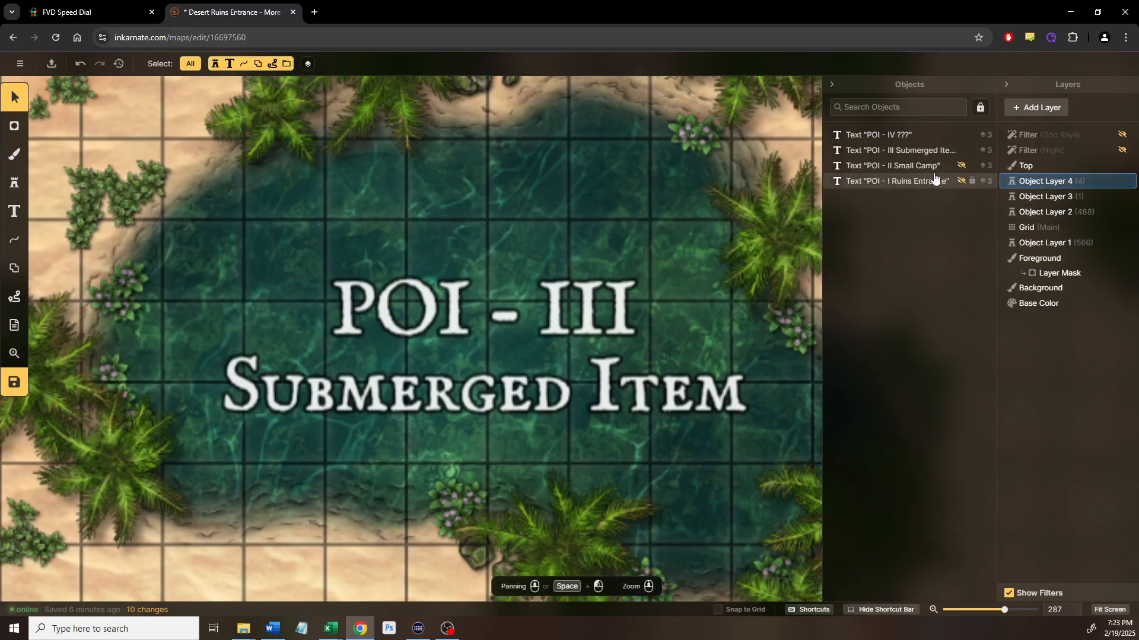
pyautogui.click(961, 151)
pyautogui.scroll(-2, 394, 474)
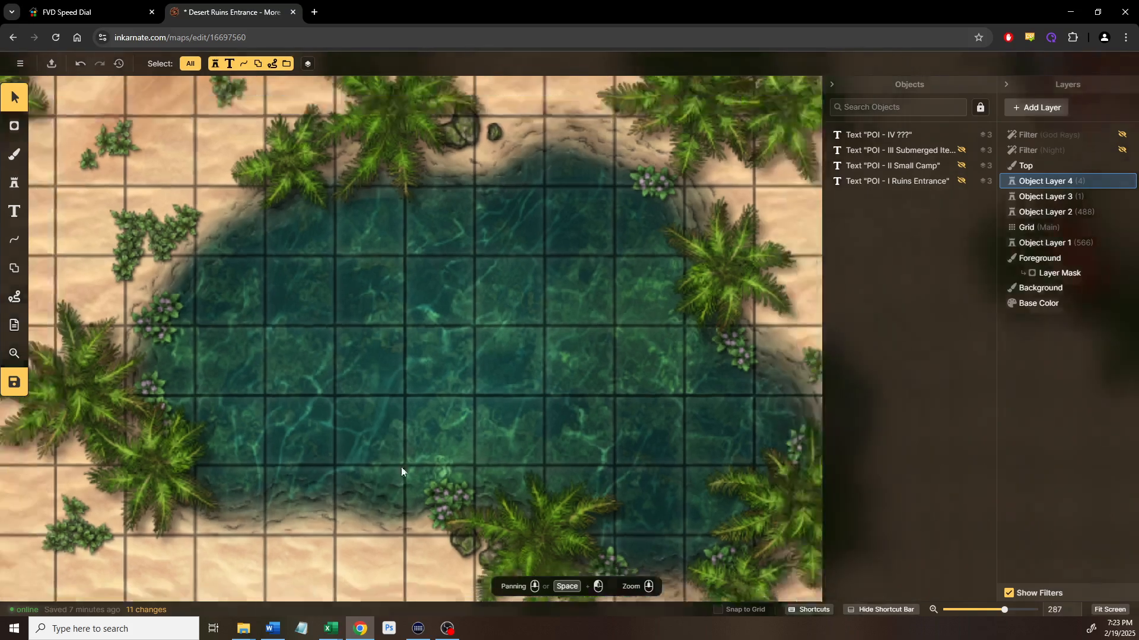
pyautogui.moveTo(531, 395); pyautogui.dragTo(516, 371)
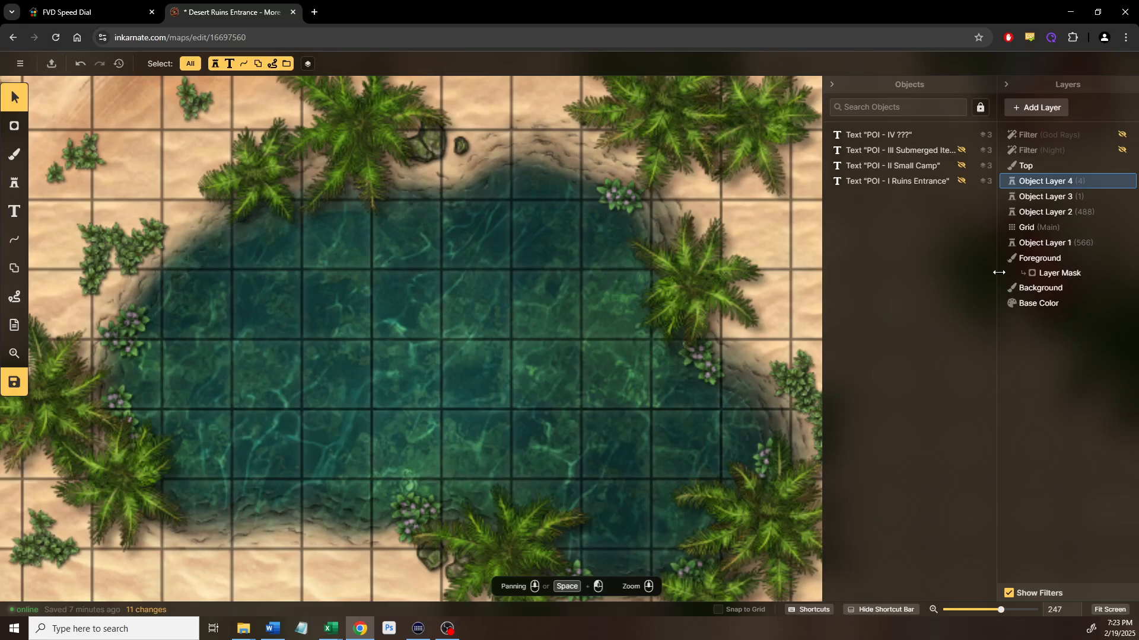
# Add a brush layer beneath Background, name it 'Under Pond', and bring up the texture catalog
pyautogui.click(1024, 289)
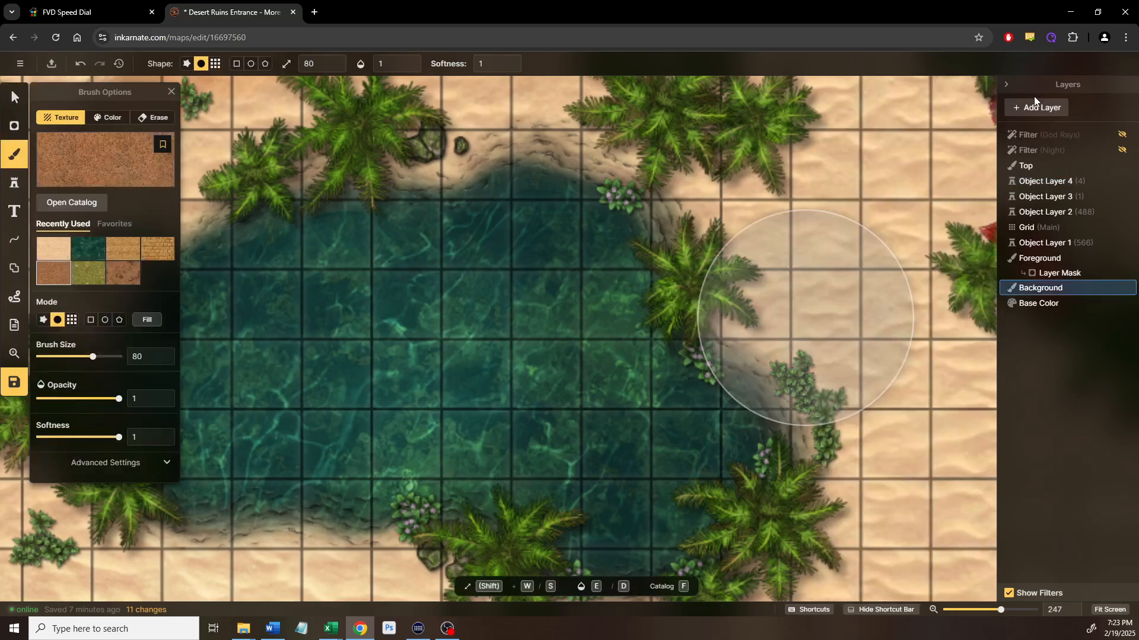
pyautogui.click(1031, 113)
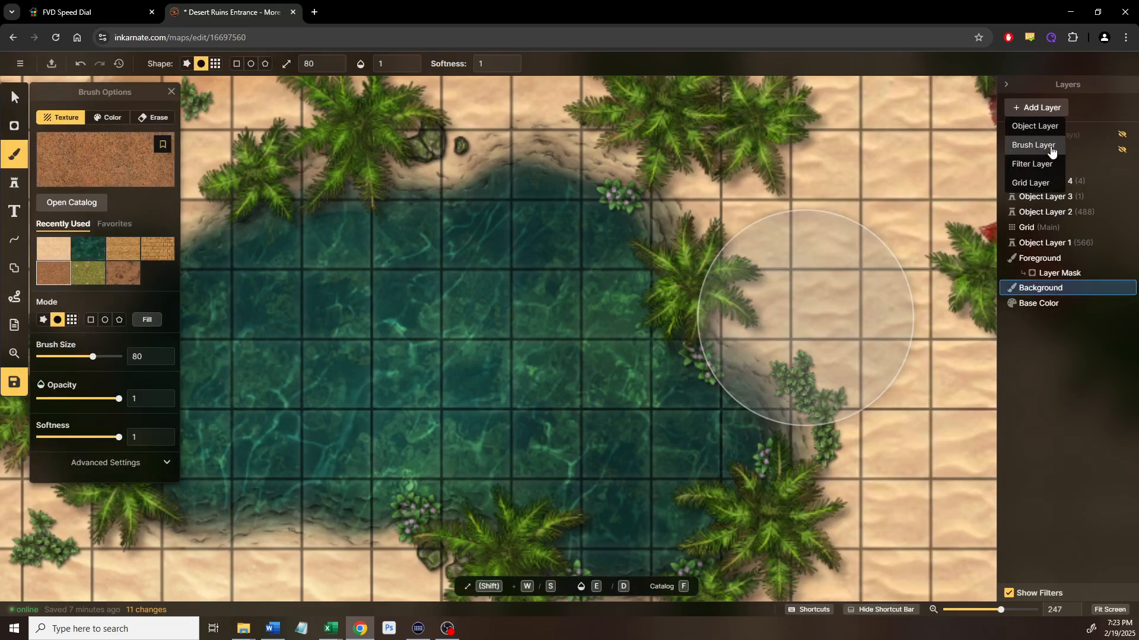
pyautogui.click(1051, 150)
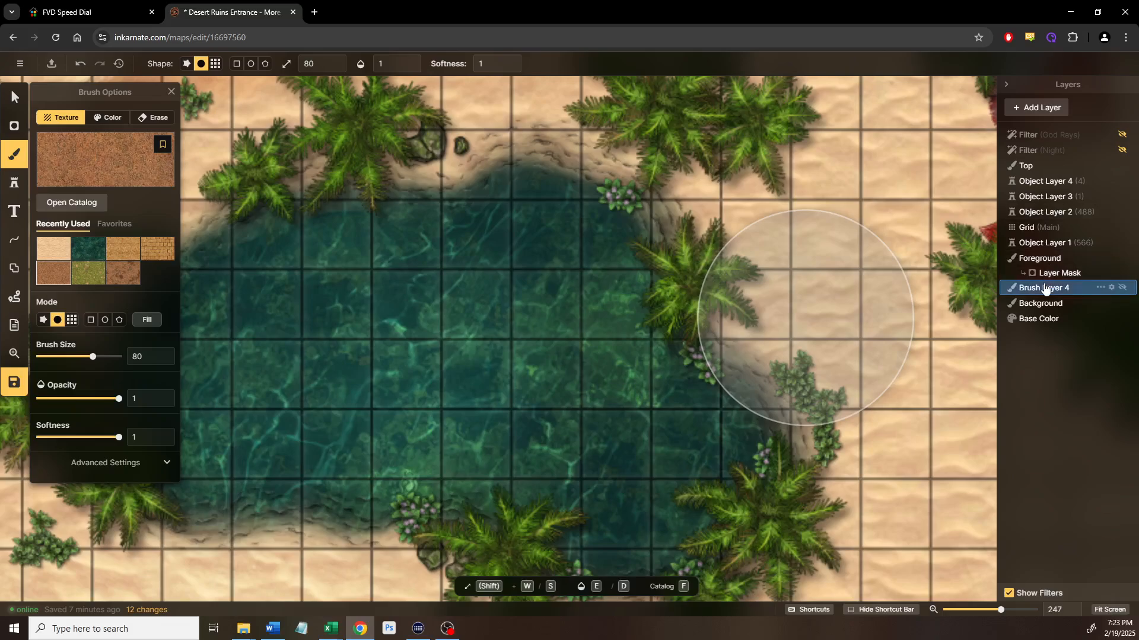
pyautogui.moveTo(1042, 291)
pyautogui.mouseDown()
pyautogui.moveTo(1038, 308)
pyautogui.moveTo(1067, 302)
pyautogui.moveTo(1069, 319)
pyautogui.mouseUp()
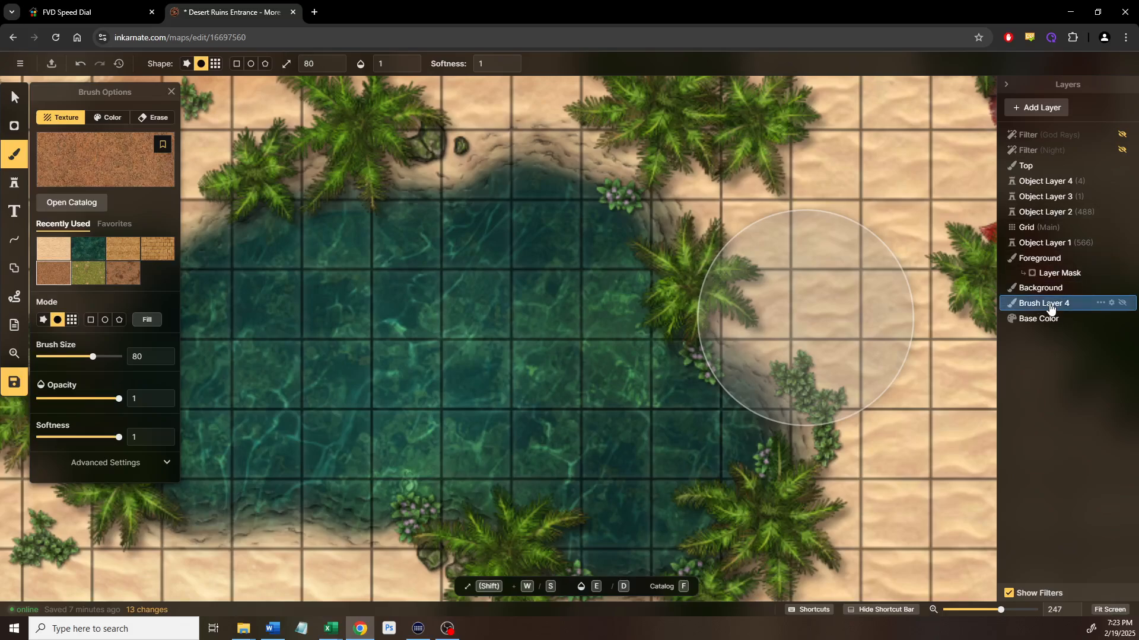
pyautogui.rightClick(1050, 308)
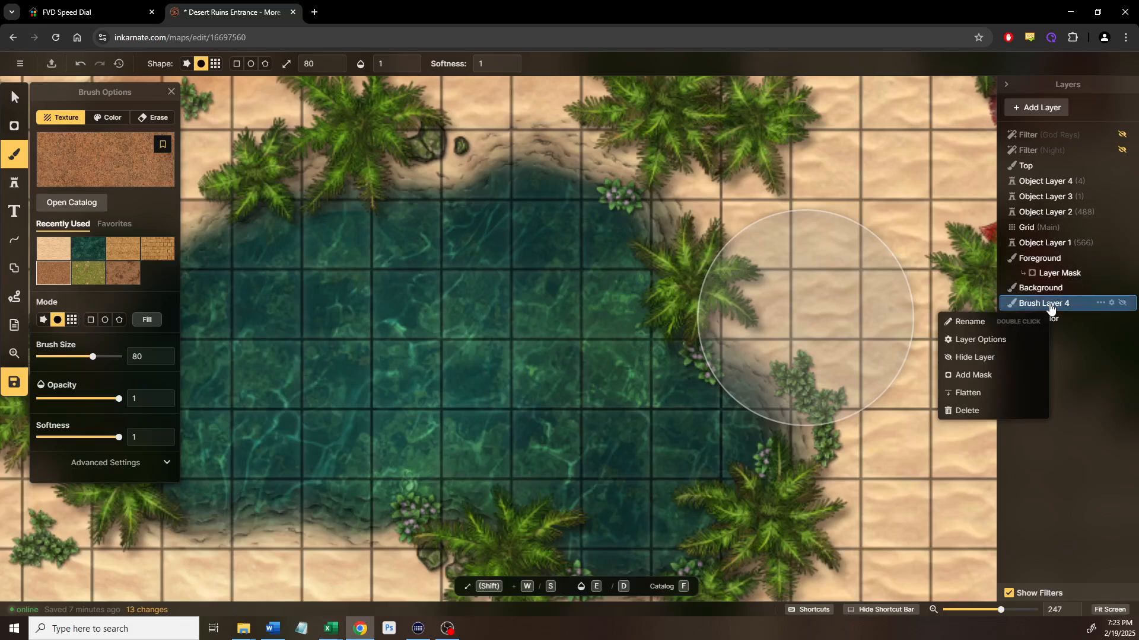
pyautogui.click(993, 321)
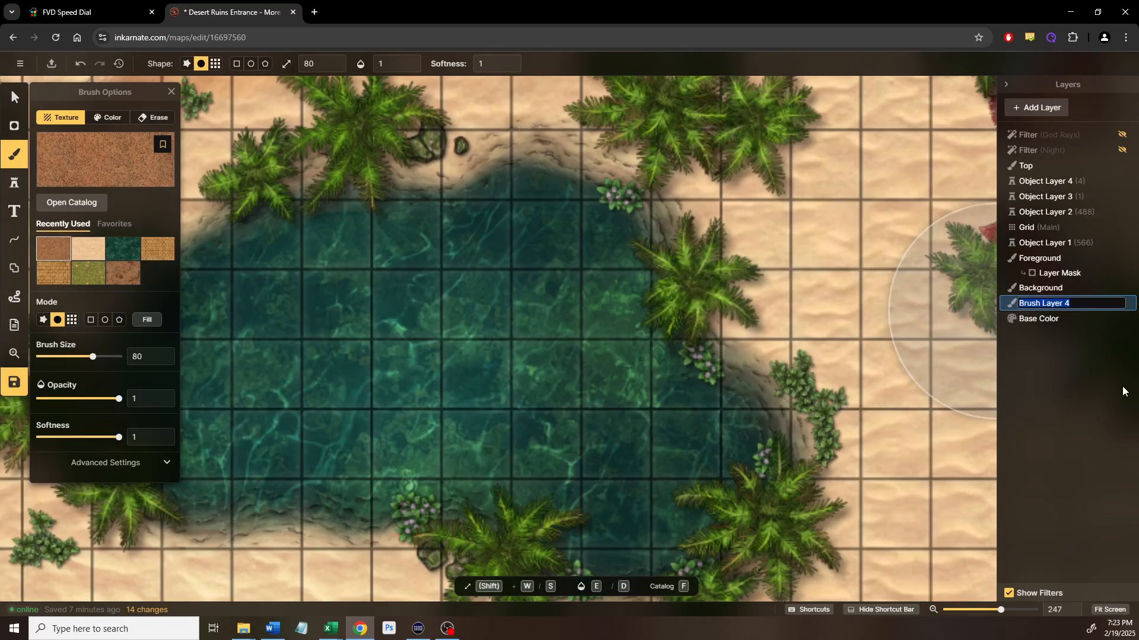
pyautogui.write('Under Pond')
pyautogui.press('Return')
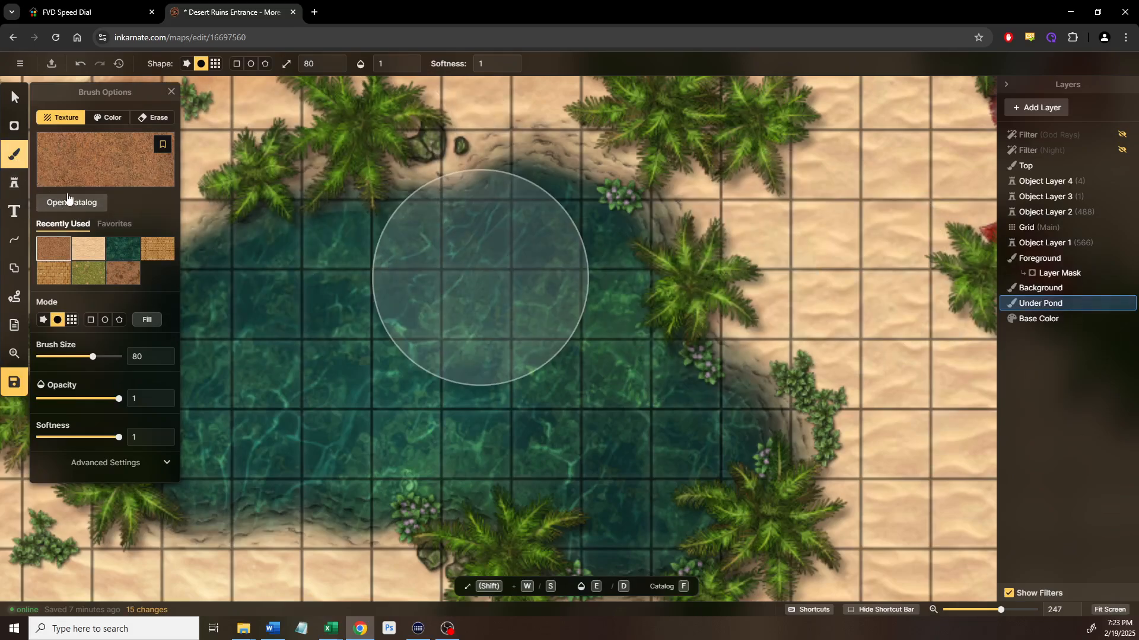
pyautogui.press('f')
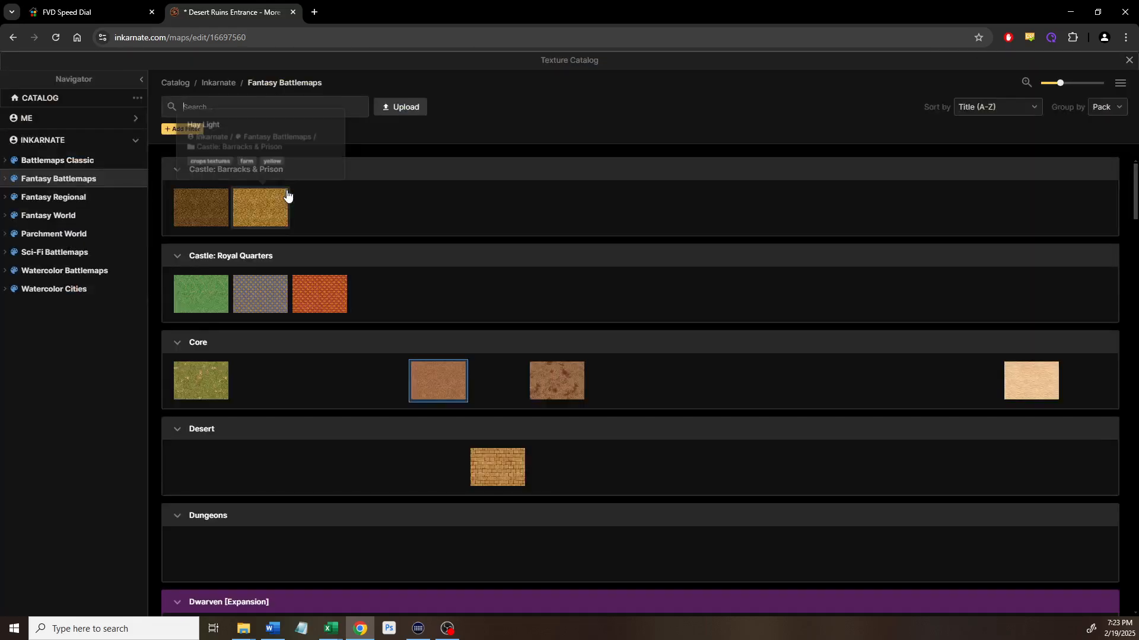
# Filter the catalog to alpha textures and load the Desert Rocks alpha as the brush texture
pyautogui.write('alpha')
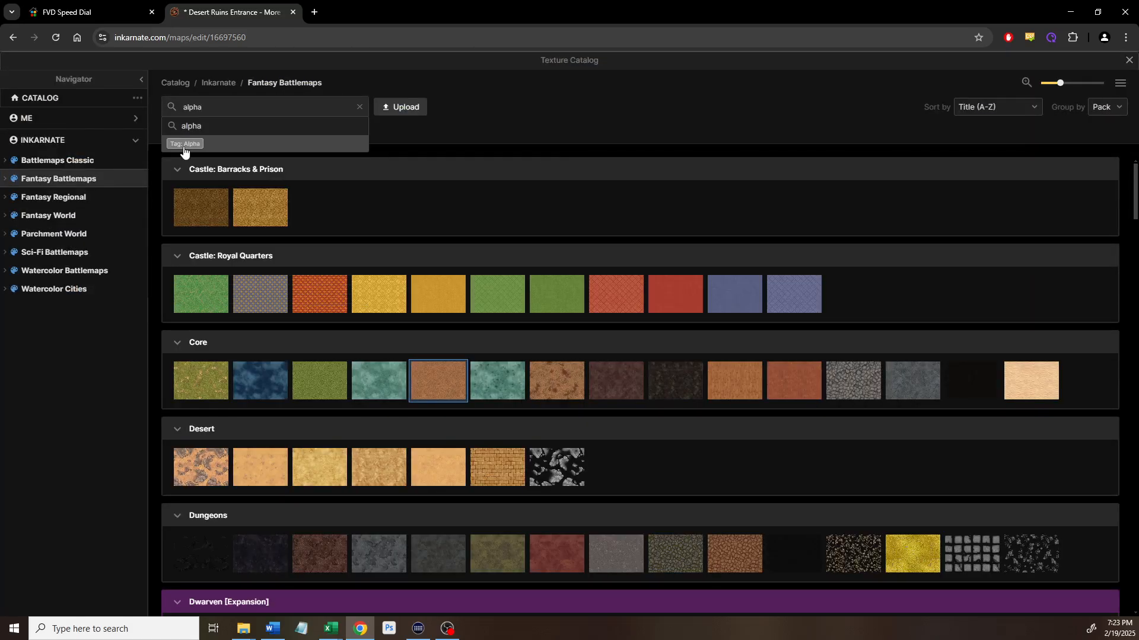
pyautogui.press('Return')
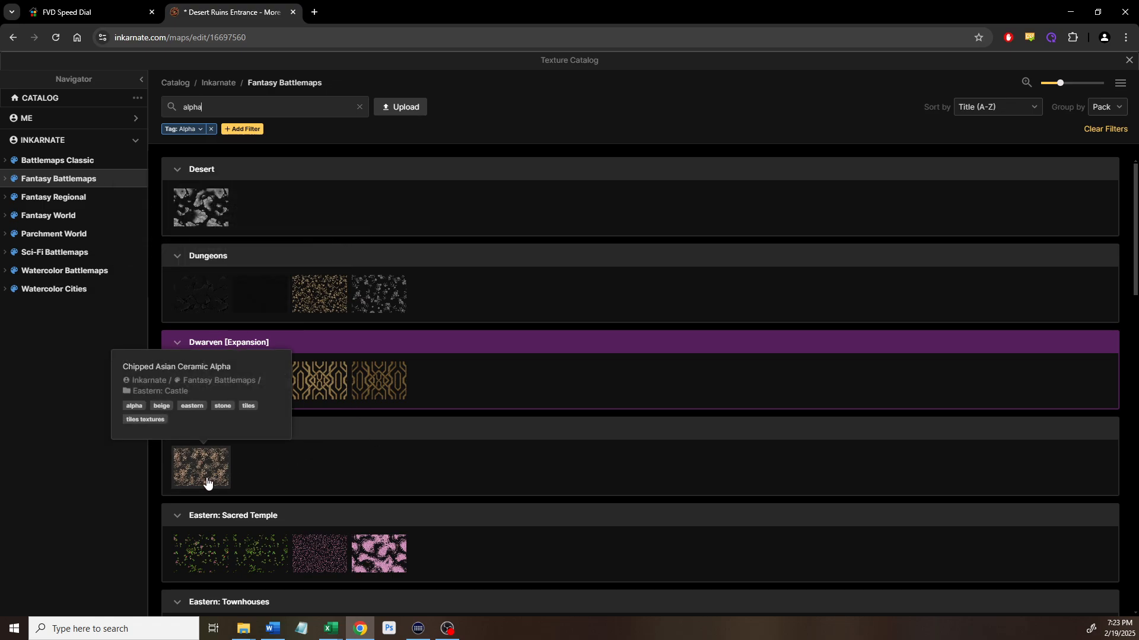
pyautogui.scroll(-3, 314, 412)
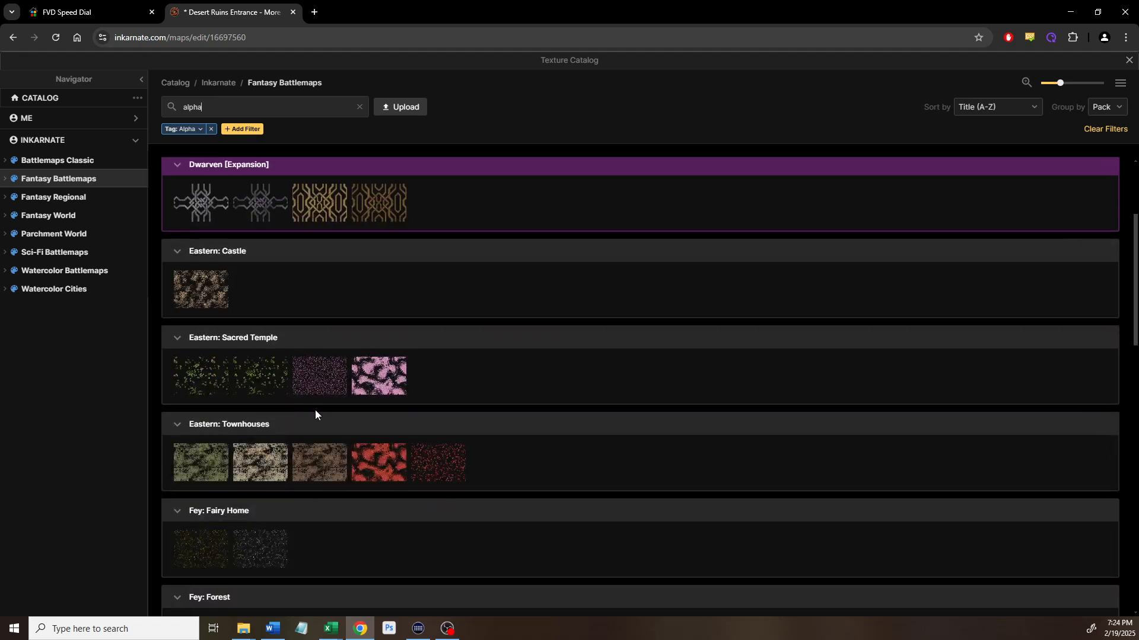
pyautogui.scroll(2, 315, 411)
pyautogui.scroll(1, 315, 410)
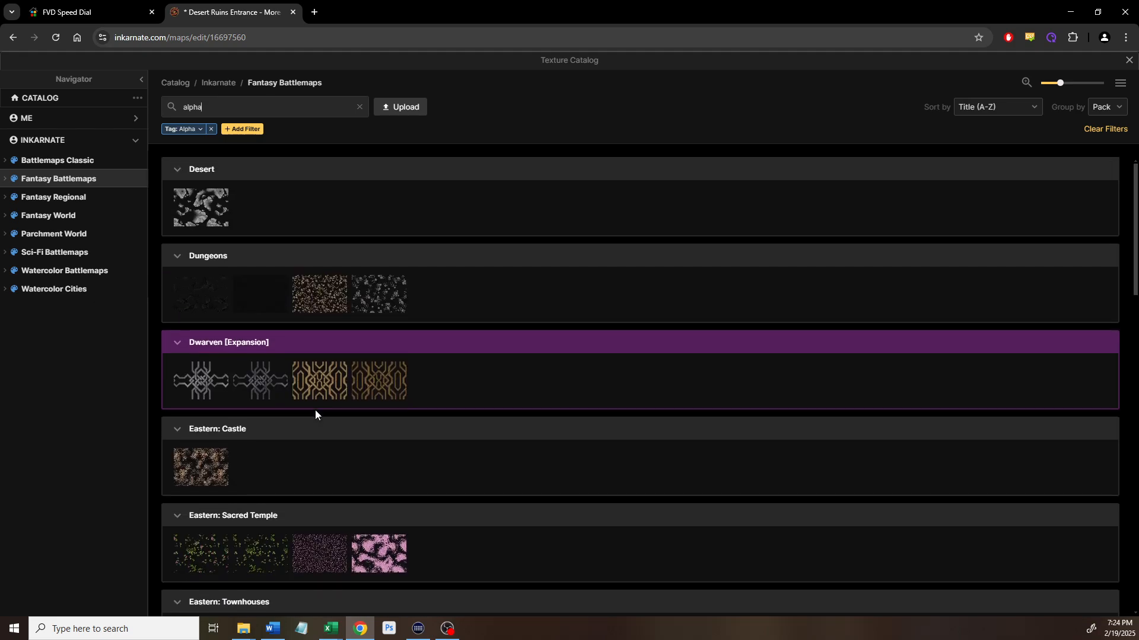
pyautogui.moveTo(180, 220)
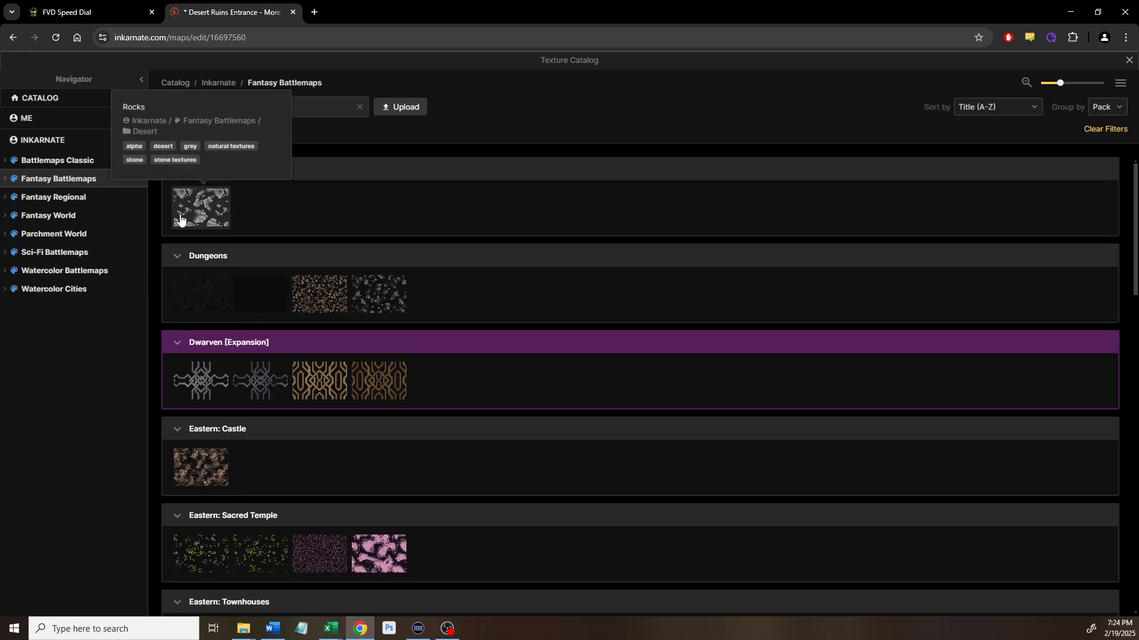
pyautogui.click(219, 205)
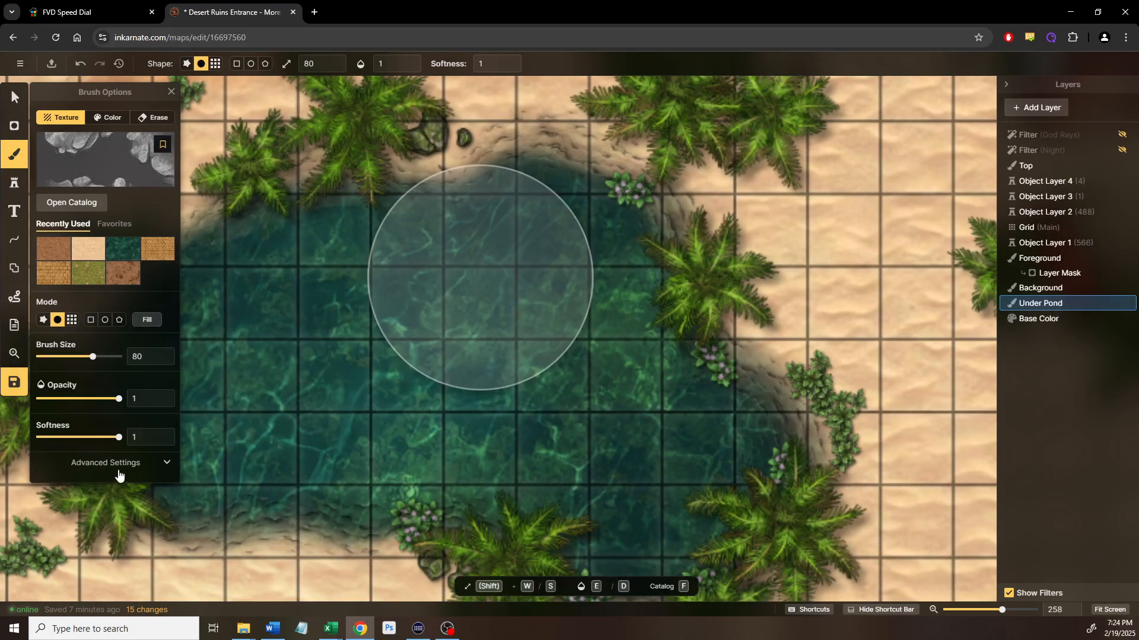
# Set the Rocks brush texture scale to 30 in the advanced brush settings
pyautogui.click(116, 468)
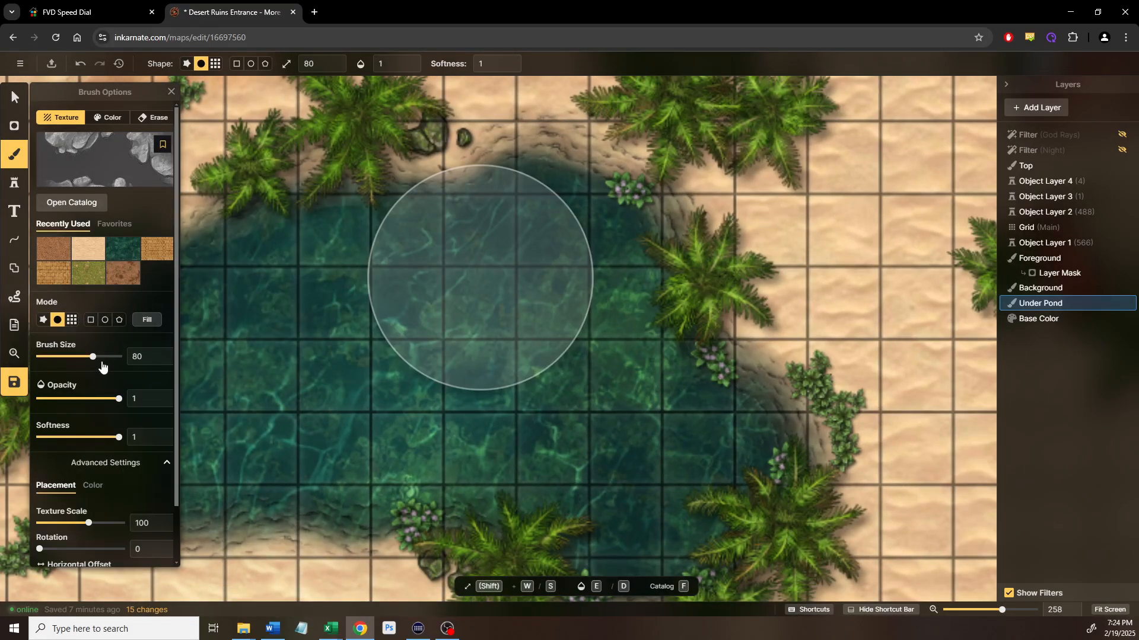
pyautogui.scroll(-1, 95, 444)
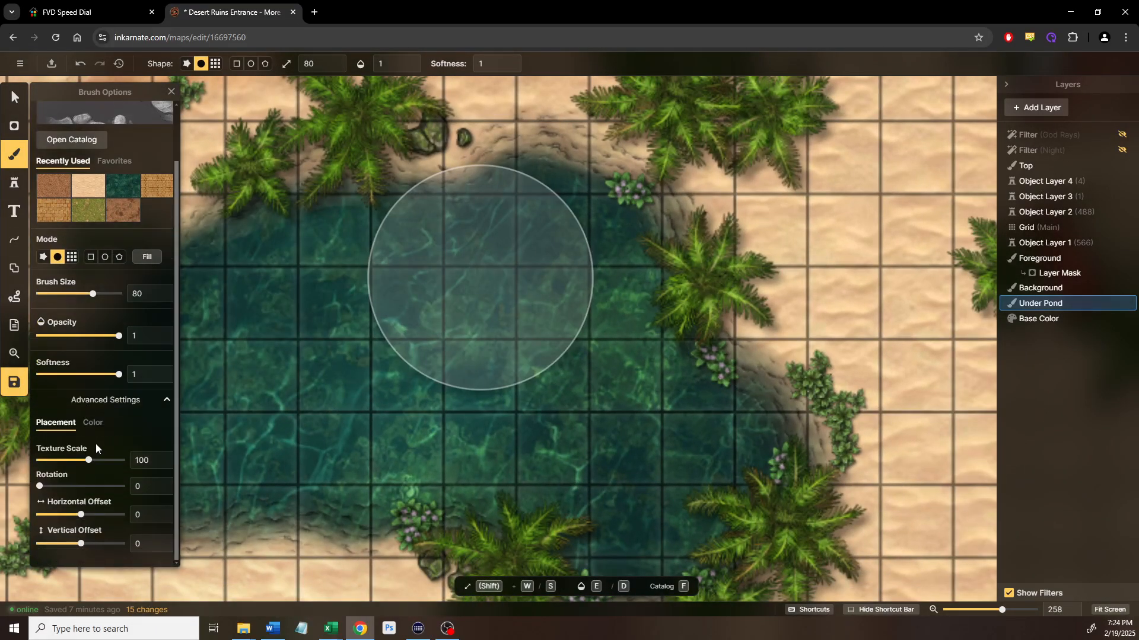
pyautogui.click(59, 461)
pyautogui.moveTo(59, 464); pyautogui.dragTo(55, 468)
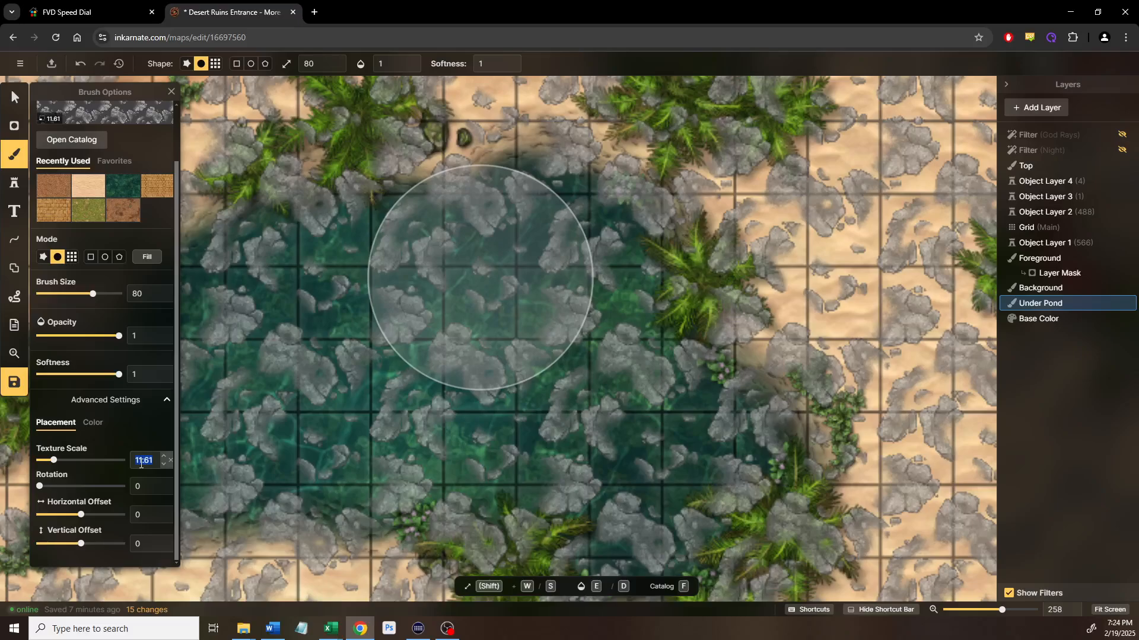
pyautogui.write('30')
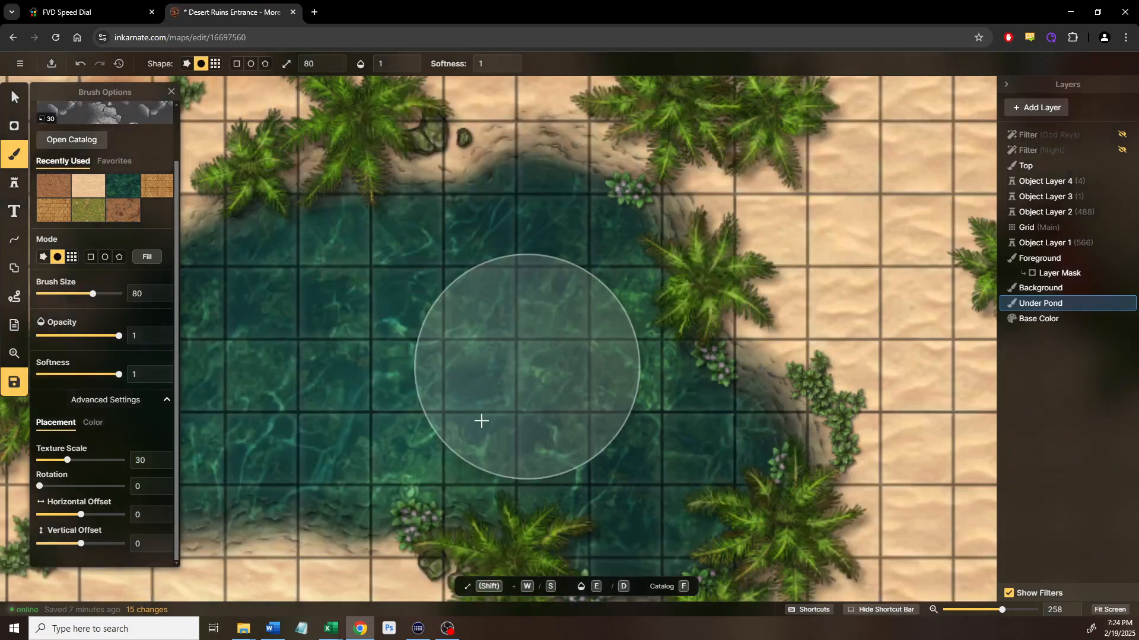
pyautogui.scroll(-2, 465, 423)
pyautogui.moveTo(433, 364); pyautogui.dragTo(561, 314)
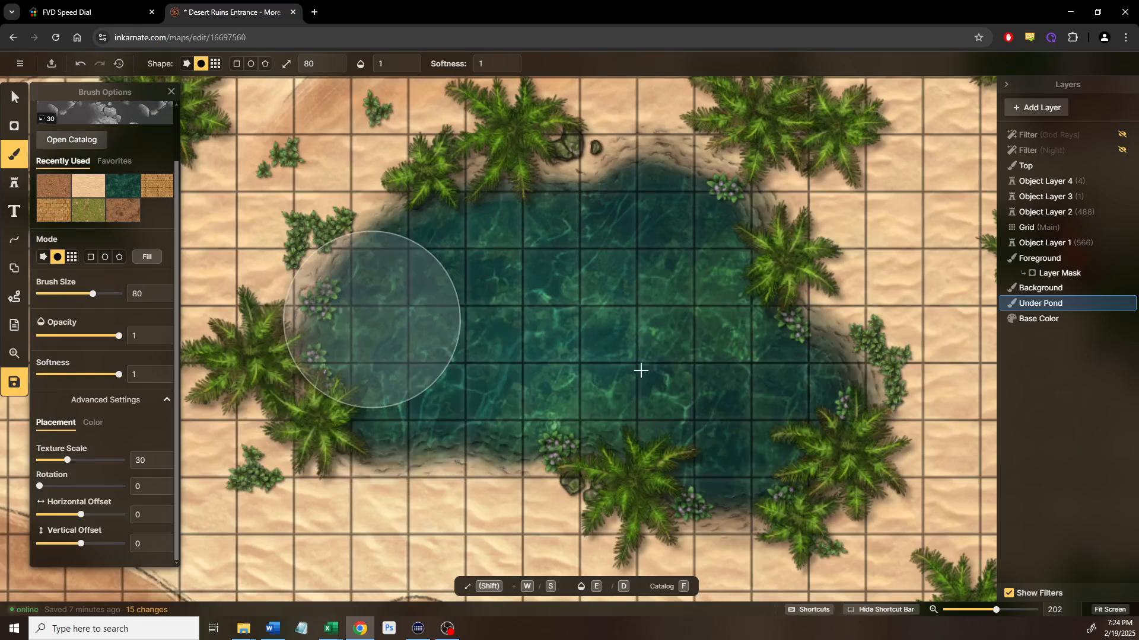
# Test-erase the pond on Background with a 0.1-opacity eraser, then undo the strokes
pyautogui.click(1046, 291)
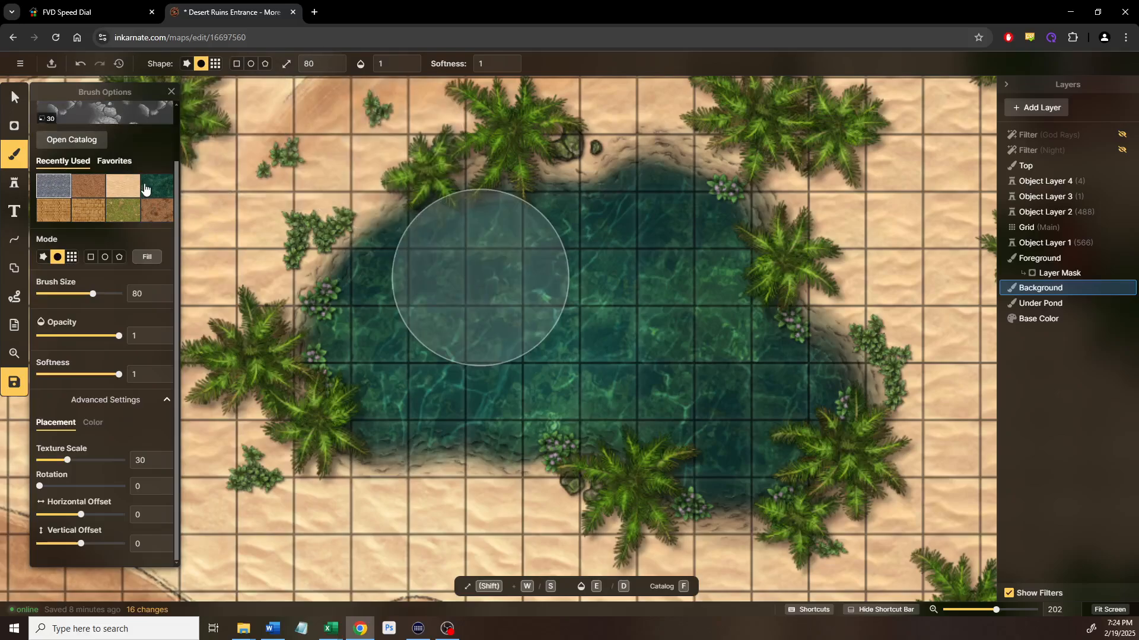
pyautogui.scroll(2, 121, 265)
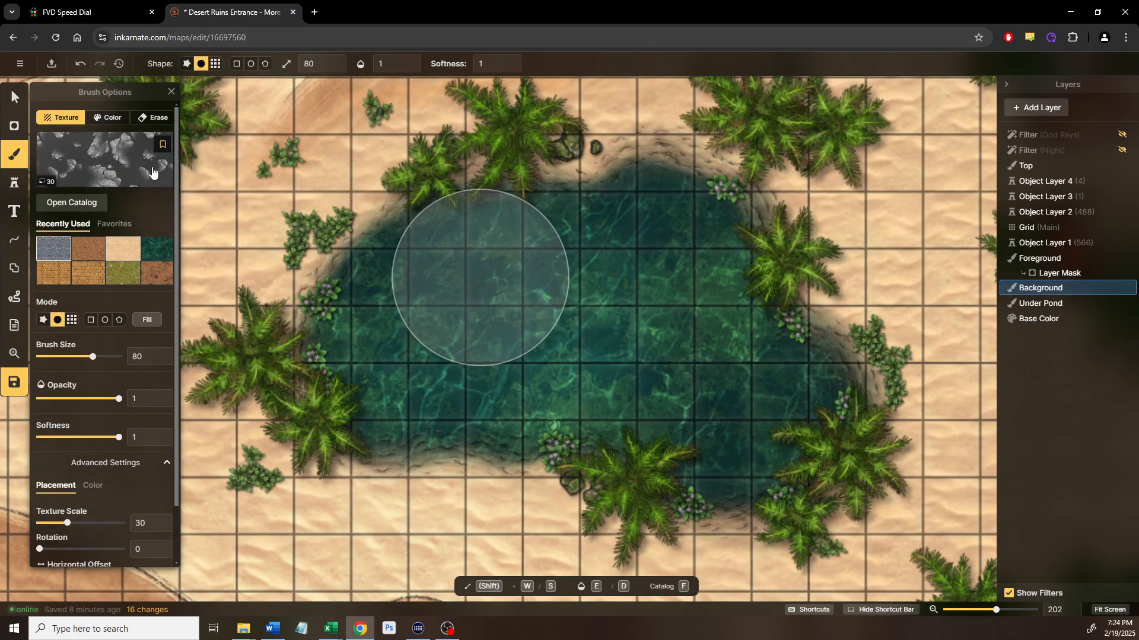
pyautogui.click(152, 117)
pyautogui.moveTo(460, 295)
pyautogui.mouseDown()
pyautogui.moveTo(657, 349)
pyautogui.moveTo(739, 421)
pyautogui.moveTo(791, 434)
pyautogui.moveTo(763, 415)
pyautogui.moveTo(442, 373)
pyautogui.moveTo(604, 255)
pyautogui.moveTo(646, 276)
pyautogui.moveTo(777, 407)
pyautogui.moveTo(394, 326)
pyautogui.mouseUp()
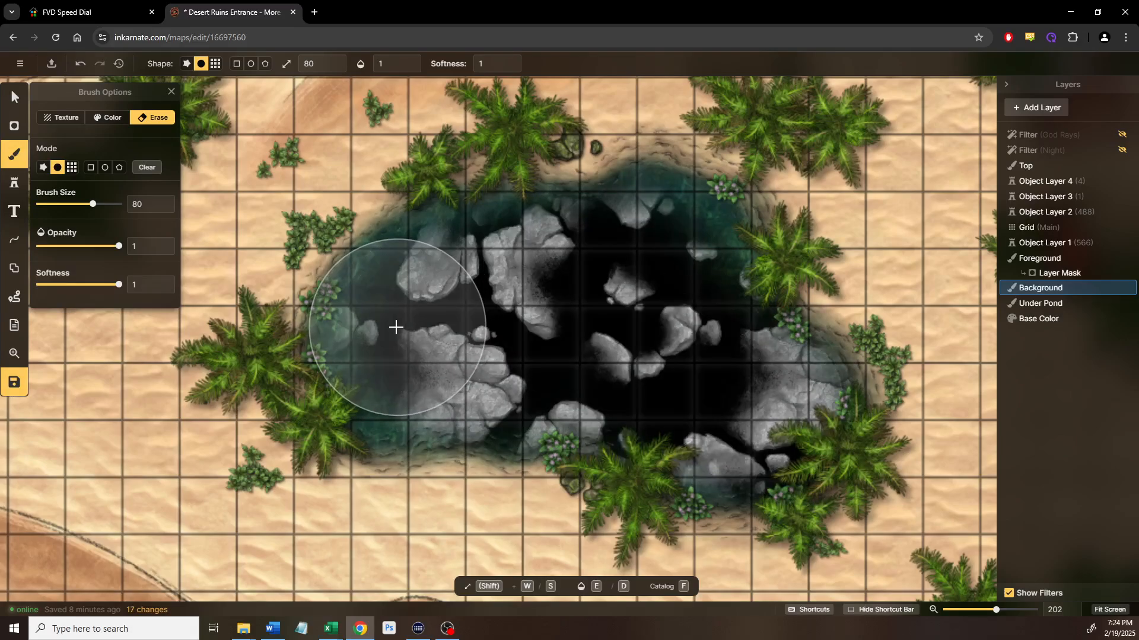
pyautogui.hotkey('ctrl', 'z')
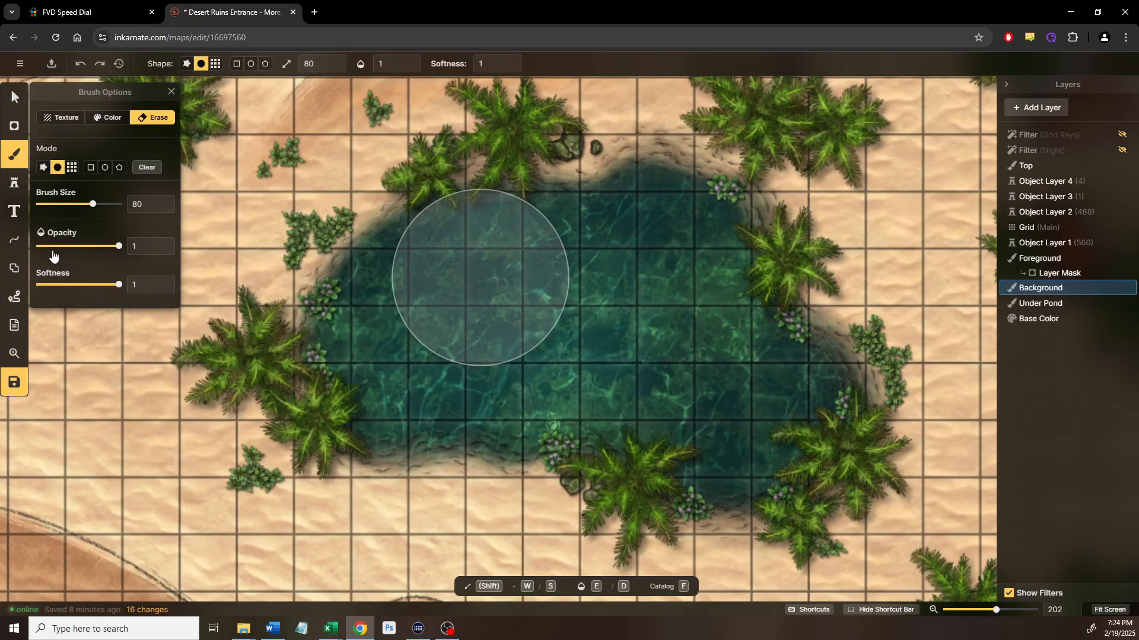
pyautogui.moveTo(479, 374)
pyautogui.mouseDown()
pyautogui.moveTo(362, 357)
pyautogui.moveTo(465, 286)
pyautogui.moveTo(568, 350)
pyautogui.moveTo(663, 437)
pyautogui.moveTo(713, 449)
pyautogui.moveTo(565, 374)
pyautogui.moveTo(452, 380)
pyautogui.moveTo(555, 278)
pyautogui.moveTo(704, 323)
pyautogui.moveTo(779, 423)
pyautogui.moveTo(798, 403)
pyautogui.moveTo(686, 272)
pyautogui.moveTo(642, 240)
pyautogui.moveTo(485, 281)
pyautogui.moveTo(384, 329)
pyautogui.moveTo(478, 266)
pyautogui.moveTo(656, 335)
pyautogui.moveTo(789, 415)
pyautogui.moveTo(679, 350)
pyautogui.moveTo(426, 341)
pyautogui.moveTo(366, 366)
pyautogui.moveTo(389, 357)
pyautogui.moveTo(684, 440)
pyautogui.moveTo(806, 447)
pyautogui.moveTo(690, 362)
pyautogui.moveTo(370, 365)
pyautogui.moveTo(383, 333)
pyautogui.moveTo(512, 271)
pyautogui.moveTo(651, 369)
pyautogui.moveTo(778, 396)
pyautogui.moveTo(785, 383)
pyautogui.moveTo(636, 249)
pyautogui.moveTo(450, 262)
pyautogui.moveTo(551, 240)
pyautogui.moveTo(754, 437)
pyautogui.moveTo(478, 297)
pyautogui.moveTo(325, 356)
pyautogui.moveTo(423, 342)
pyautogui.moveTo(647, 430)
pyautogui.moveTo(828, 430)
pyautogui.moveTo(621, 236)
pyautogui.moveTo(655, 205)
pyautogui.moveTo(648, 227)
pyautogui.moveTo(755, 361)
pyautogui.moveTo(766, 395)
pyautogui.moveTo(482, 417)
pyautogui.moveTo(372, 352)
pyautogui.moveTo(456, 252)
pyautogui.moveTo(643, 190)
pyautogui.moveTo(828, 417)
pyautogui.moveTo(527, 208)
pyautogui.moveTo(394, 280)
pyautogui.moveTo(299, 380)
pyautogui.moveTo(470, 395)
pyautogui.moveTo(806, 506)
pyautogui.moveTo(252, 343)
pyautogui.mouseUp()
pyautogui.hotkey('ctrl', 'z')
pyautogui.hotkey('ctrl', 'z')
pyautogui.hotkey('ctrl', 'z')
pyautogui.hotkey('ctrl', 'z')
pyautogui.hotkey('ctrl', 'z')
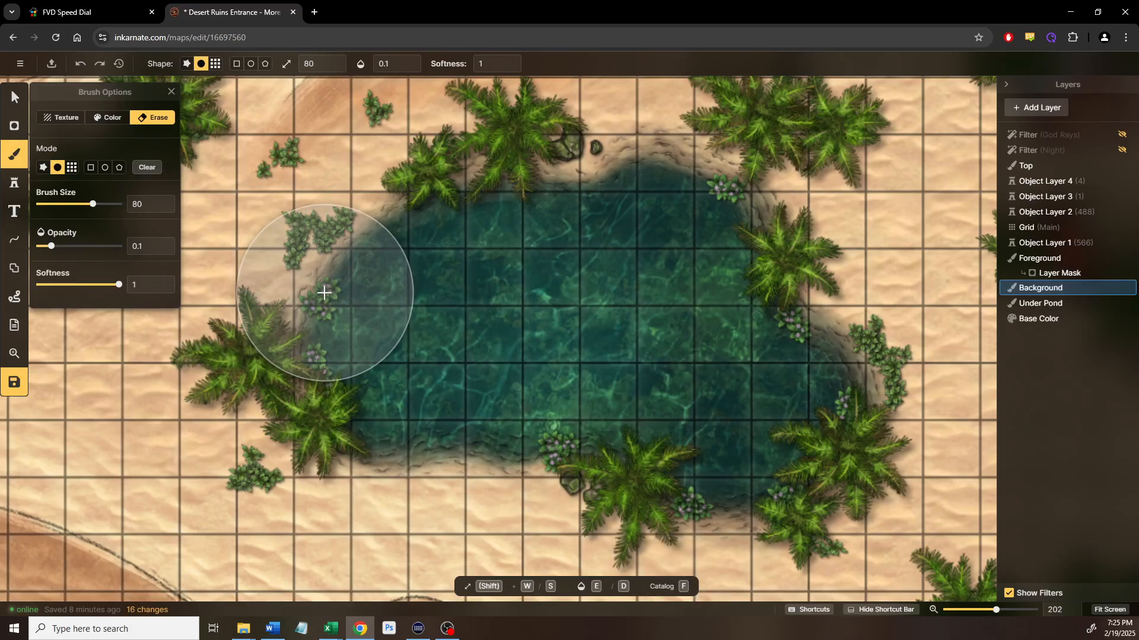
pyautogui.hotkey('ctrl', 'z')
pyautogui.hotkey('ctrl', 'z')
pyautogui.hotkey('ctrl', 'z')
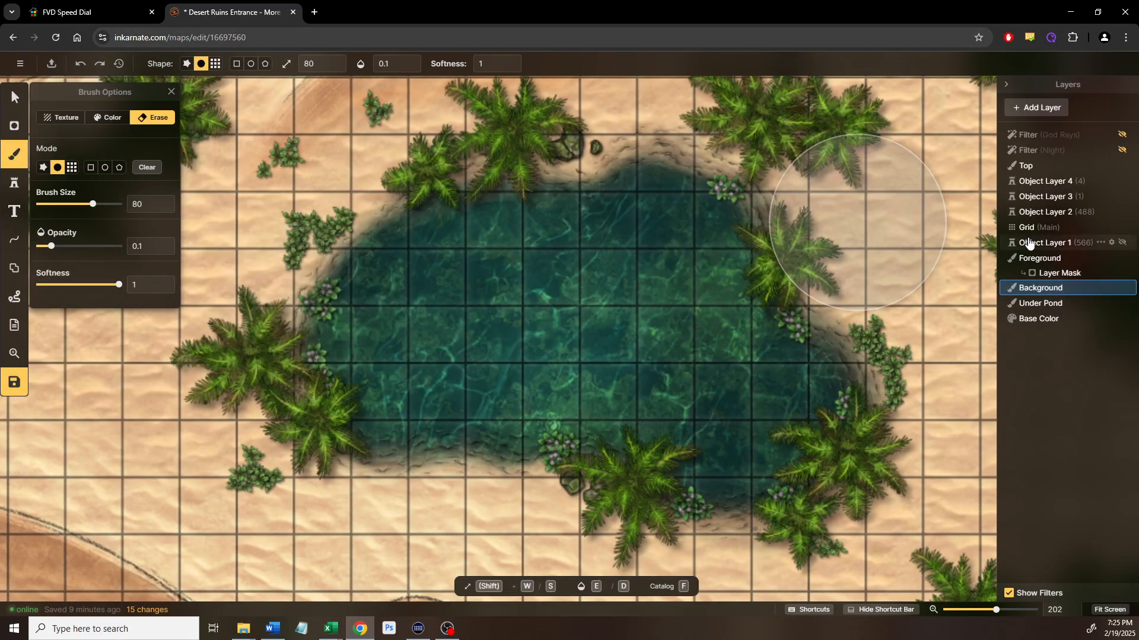
# Add a brush layer below Under Pond, name it 'Under Pond Foundation', and bring up the texture catalog
pyautogui.click(1031, 304)
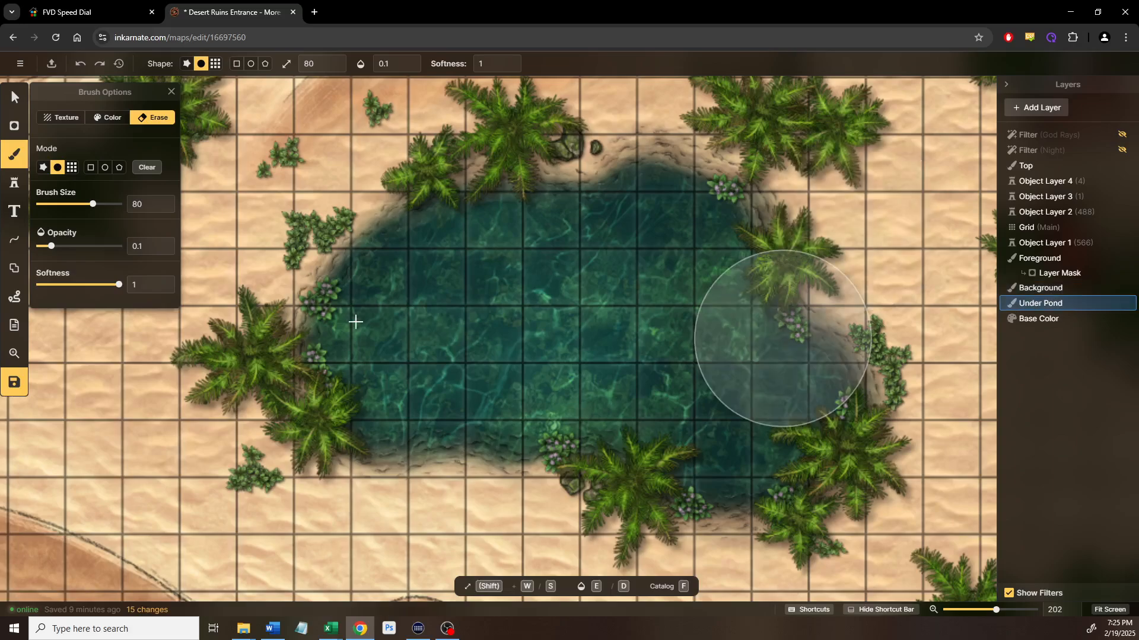
pyautogui.click(60, 118)
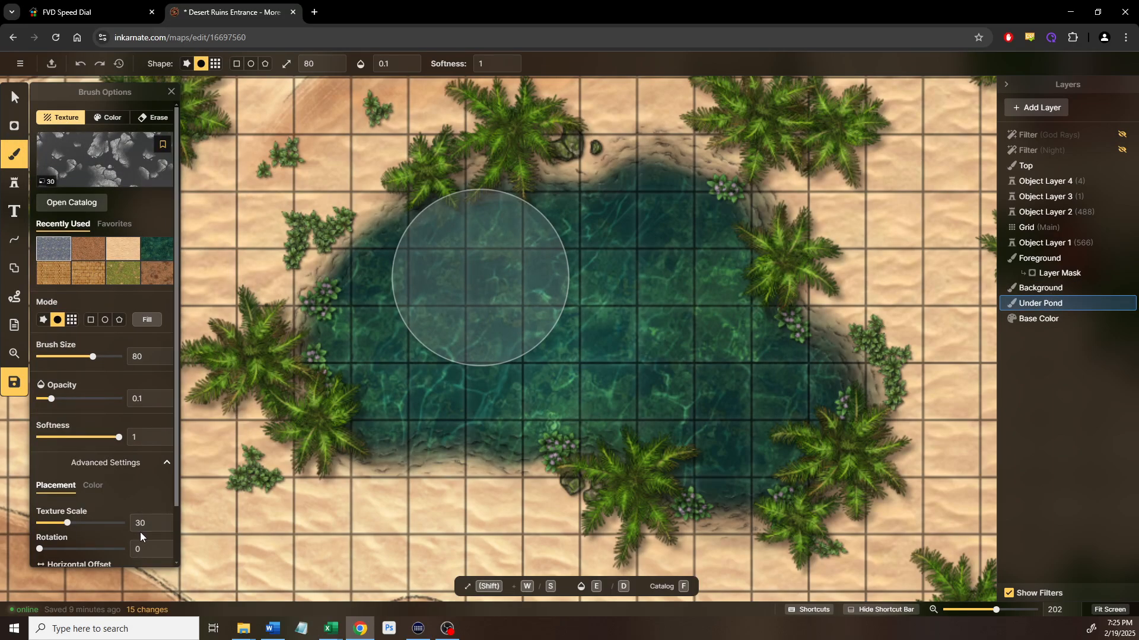
pyautogui.rightClick(1048, 312)
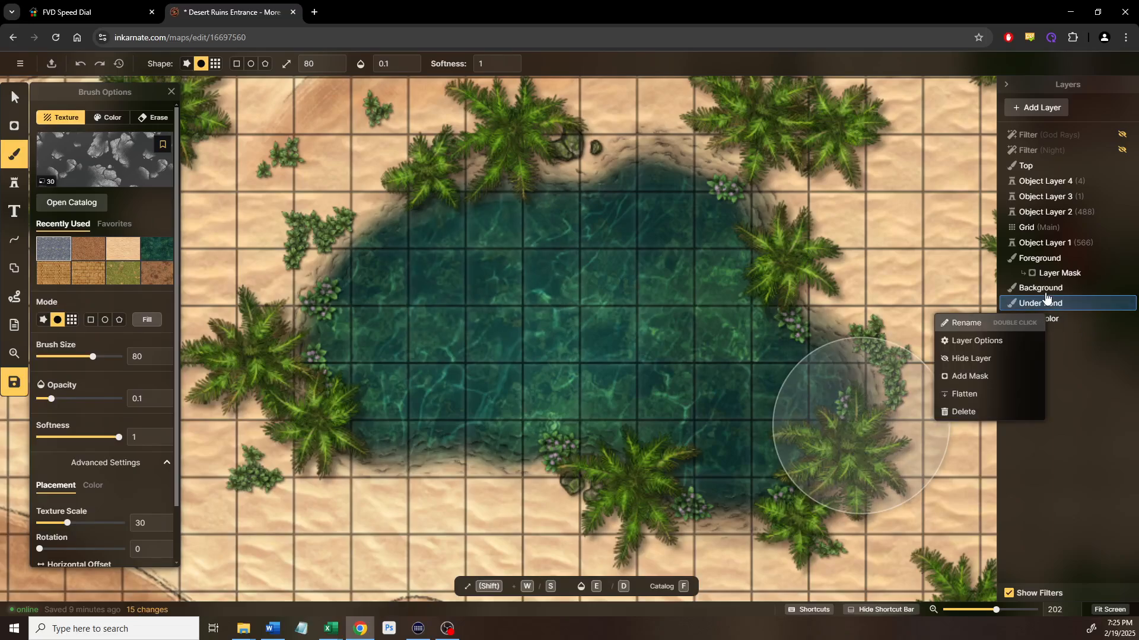
pyautogui.click(1055, 116)
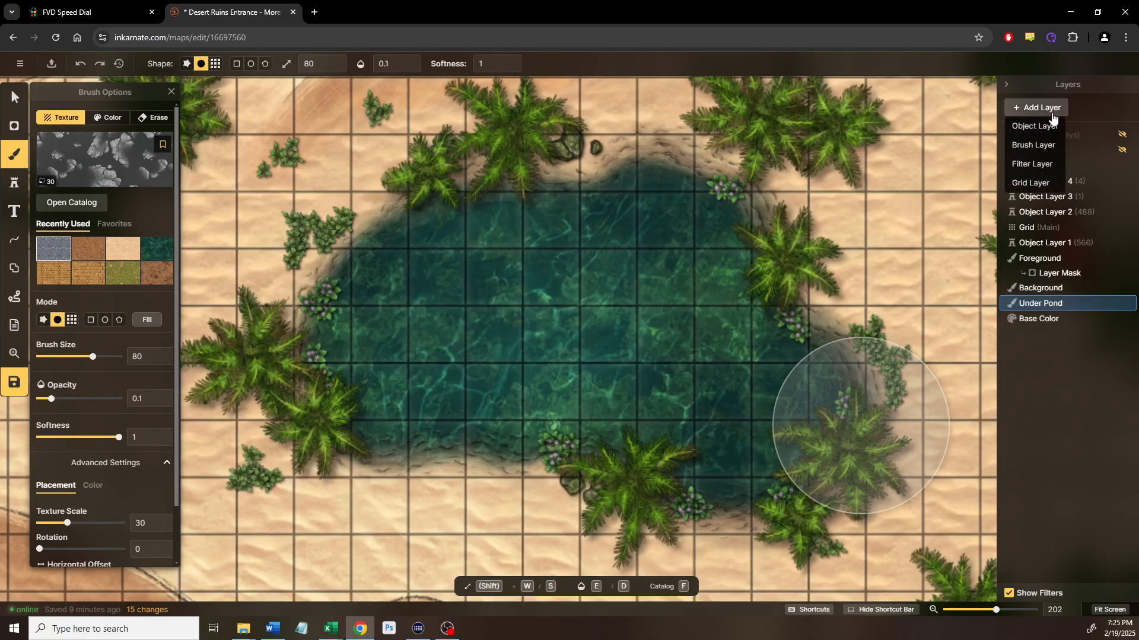
pyautogui.click(1039, 145)
pyautogui.moveTo(1063, 306)
pyautogui.mouseDown()
pyautogui.moveTo(1048, 323)
pyautogui.moveTo(1065, 330)
pyautogui.mouseUp()
pyautogui.doubleClick(1063, 318)
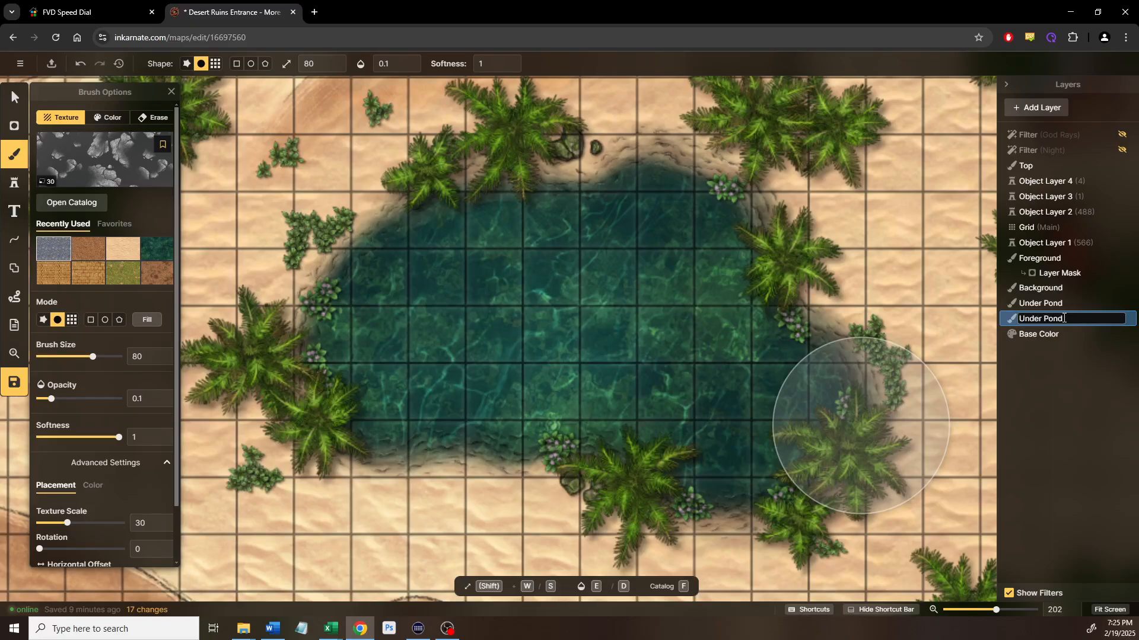
pyautogui.write('Under Pond Foundatio')
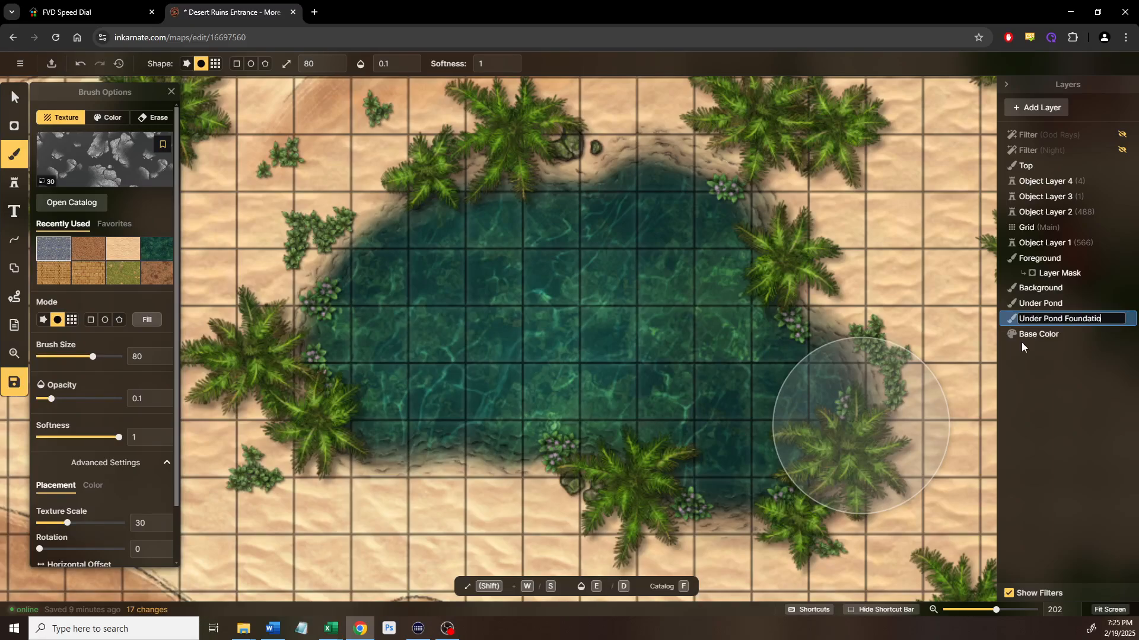
pyautogui.click(82, 203)
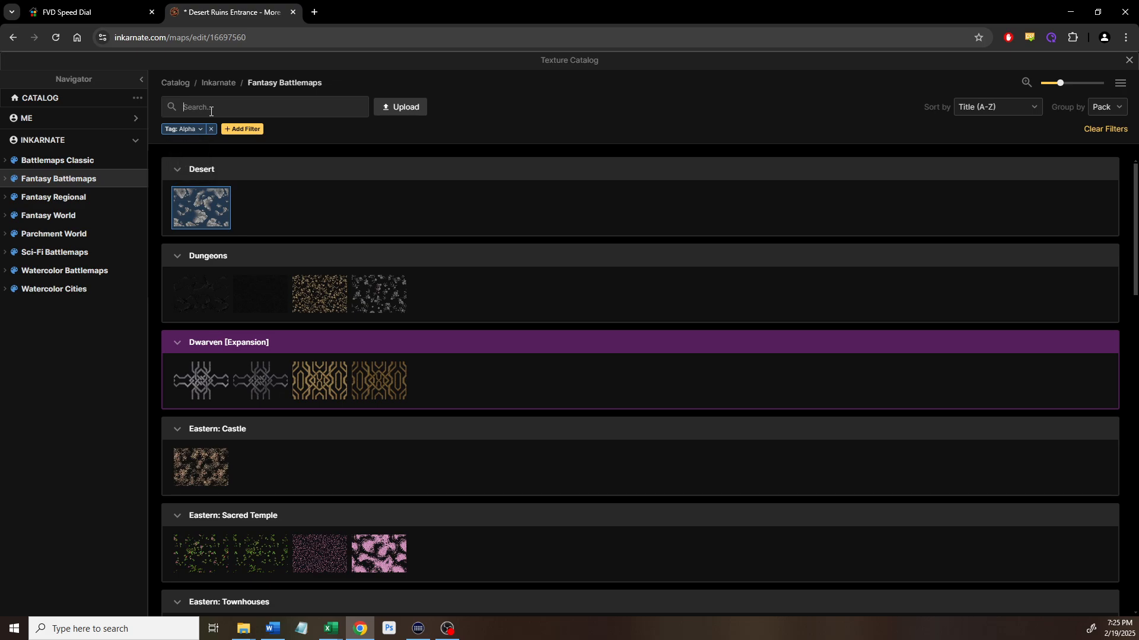
# Clear the Alpha tag filter and load the Core pack's Dirt texture at scale 100
pyautogui.press('BackSpace')
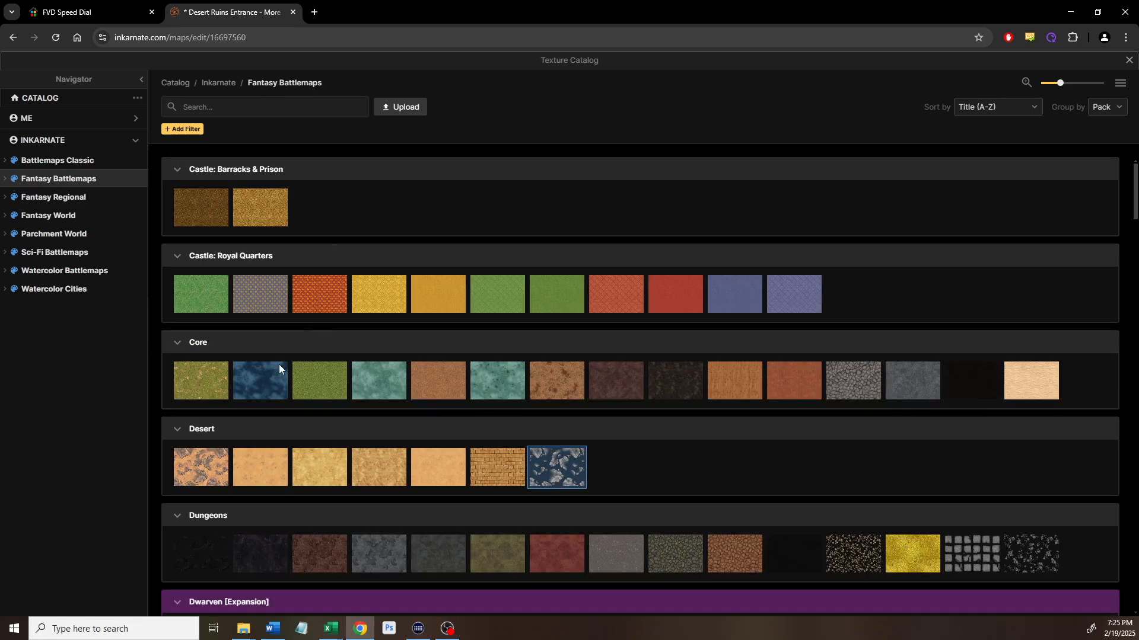
pyautogui.scroll(-1, 356, 427)
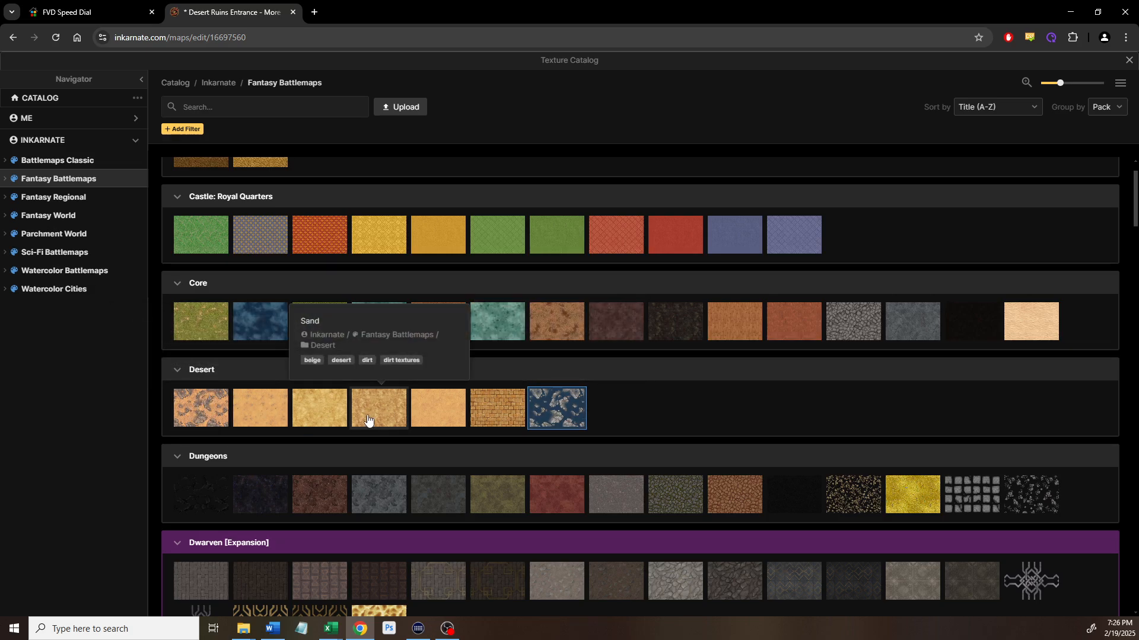
pyautogui.scroll(-1, 318, 436)
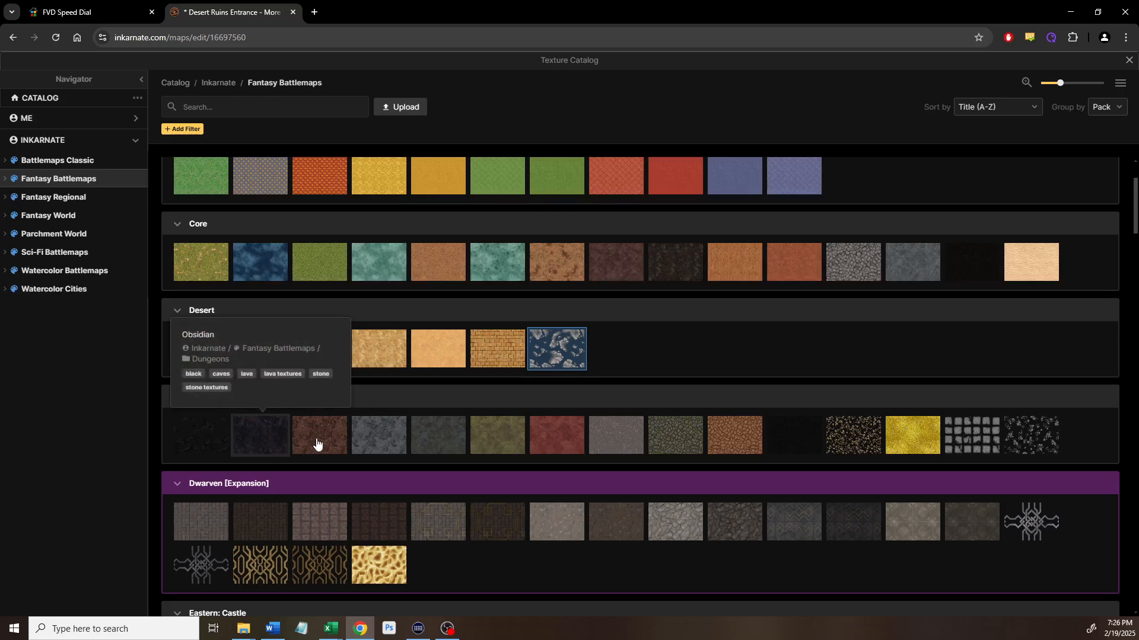
pyautogui.scroll(2, 320, 461)
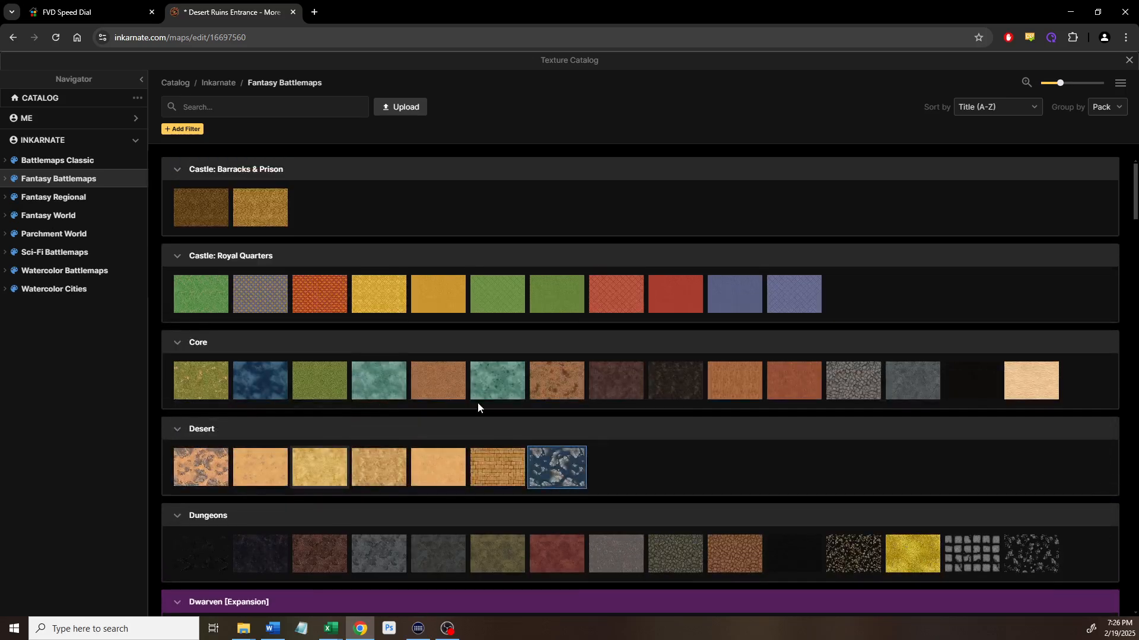
pyautogui.click(553, 371)
pyautogui.scroll(3, 414, 349)
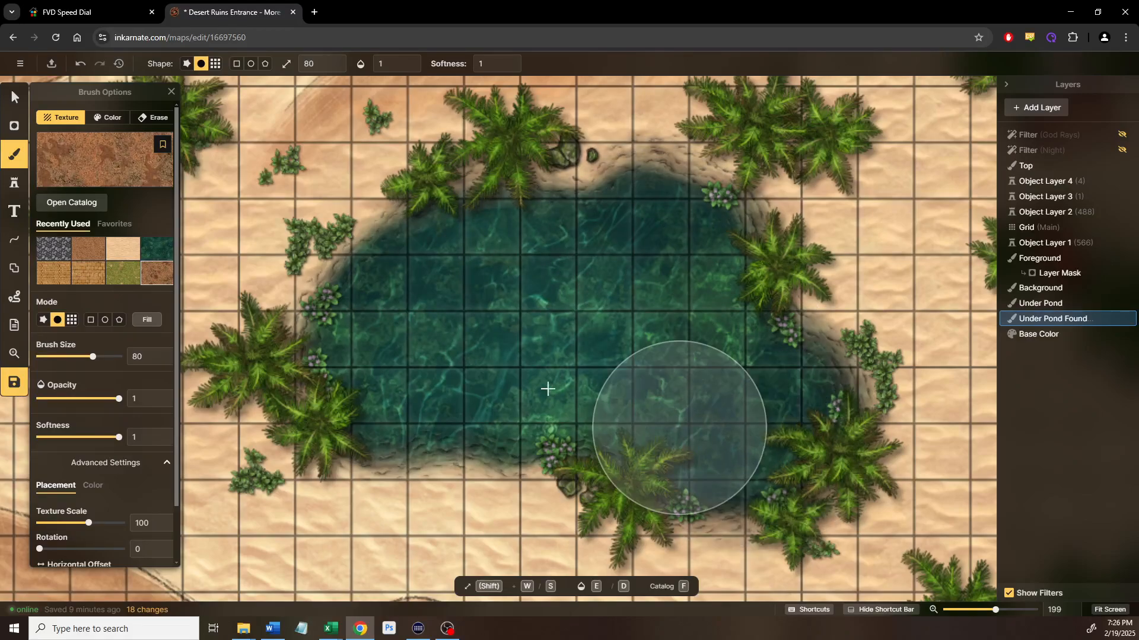
# Paint dirt over the pond at opacity 1, preview it by erasing Background water, then undo
pyautogui.moveTo(702, 375); pyautogui.dragTo(710, 380)
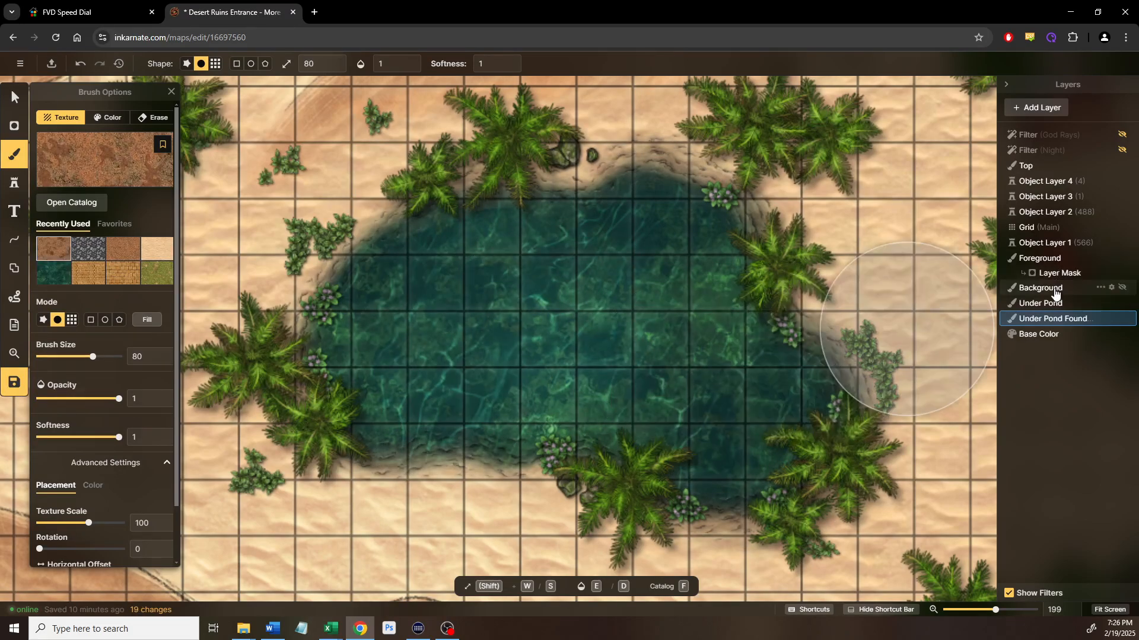
pyautogui.click(1055, 289)
pyautogui.click(154, 119)
pyautogui.moveTo(331, 338)
pyautogui.mouseDown()
pyautogui.moveTo(386, 302)
pyautogui.moveTo(527, 248)
pyautogui.moveTo(666, 272)
pyautogui.moveTo(758, 320)
pyautogui.moveTo(818, 436)
pyautogui.moveTo(827, 519)
pyautogui.moveTo(722, 508)
pyautogui.moveTo(603, 418)
pyautogui.moveTo(378, 369)
pyautogui.moveTo(312, 392)
pyautogui.moveTo(575, 449)
pyautogui.moveTo(677, 445)
pyautogui.moveTo(788, 488)
pyautogui.moveTo(584, 337)
pyautogui.moveTo(411, 358)
pyautogui.moveTo(344, 397)
pyautogui.moveTo(579, 384)
pyautogui.moveTo(808, 465)
pyautogui.moveTo(815, 330)
pyautogui.moveTo(629, 213)
pyautogui.moveTo(596, 217)
pyautogui.moveTo(594, 248)
pyautogui.moveTo(670, 363)
pyautogui.moveTo(668, 416)
pyautogui.moveTo(537, 386)
pyautogui.mouseUp()
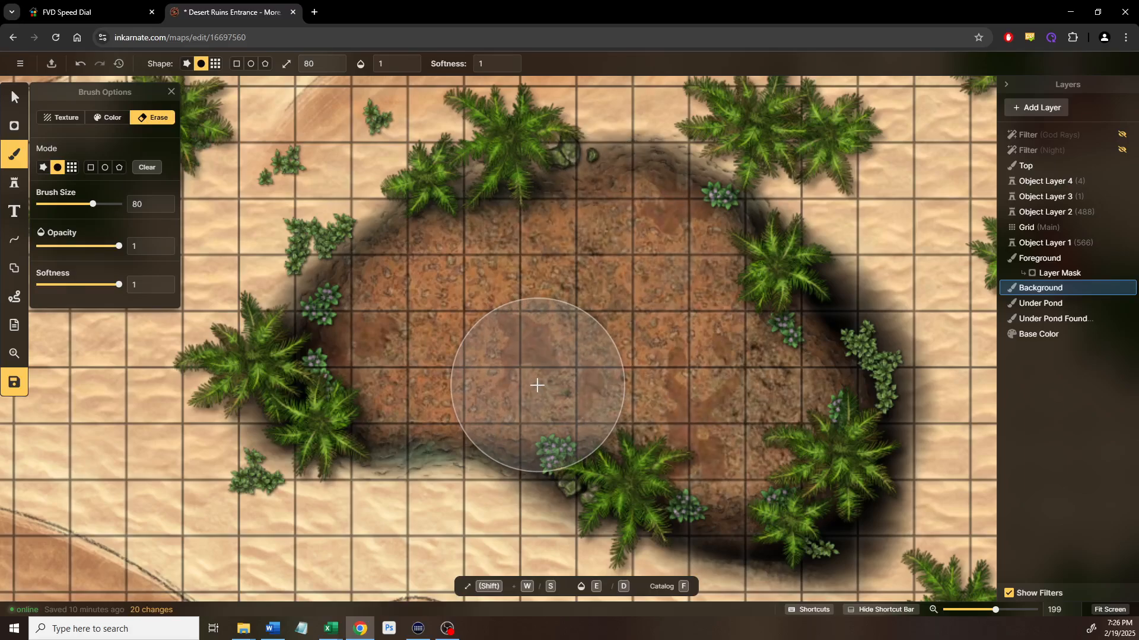
pyautogui.hotkey('ctrl', 'z')
pyautogui.moveTo(574, 381)
pyautogui.mouseDown()
pyautogui.moveTo(614, 424)
pyautogui.moveTo(713, 454)
pyautogui.moveTo(768, 429)
pyautogui.moveTo(782, 397)
pyautogui.moveTo(720, 360)
pyautogui.moveTo(700, 332)
pyautogui.moveTo(680, 254)
pyautogui.moveTo(655, 232)
pyautogui.moveTo(613, 253)
pyautogui.moveTo(501, 250)
pyautogui.moveTo(421, 283)
pyautogui.moveTo(392, 308)
pyautogui.moveTo(371, 354)
pyautogui.moveTo(383, 396)
pyautogui.moveTo(424, 379)
pyautogui.moveTo(544, 391)
pyautogui.moveTo(651, 356)
pyautogui.mouseUp()
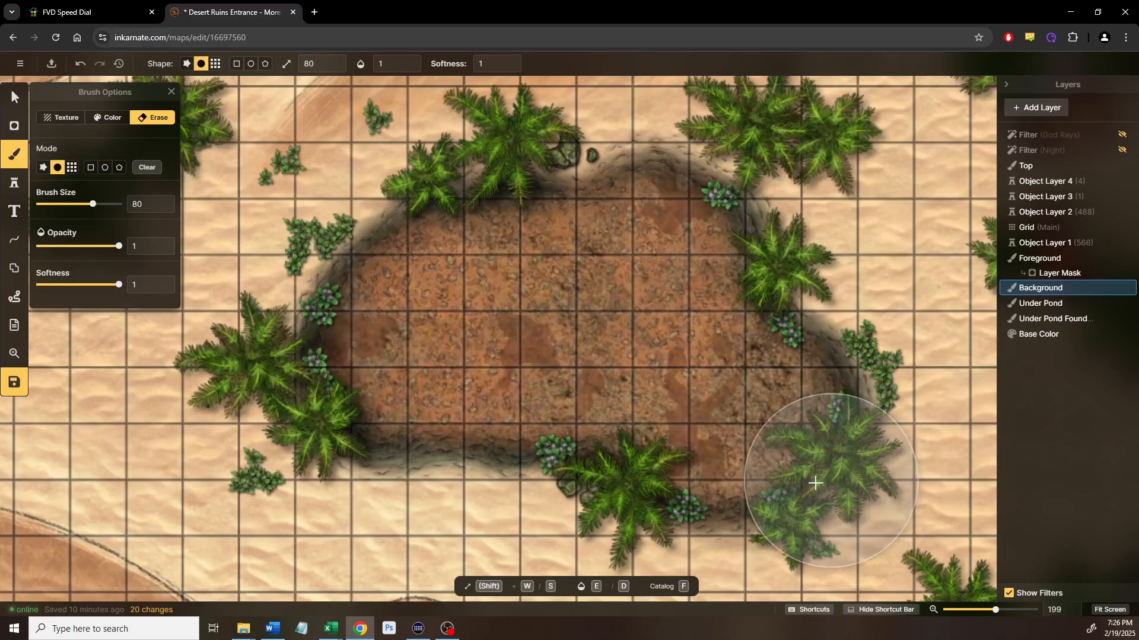
pyautogui.hotkey('ctrl', 'z')
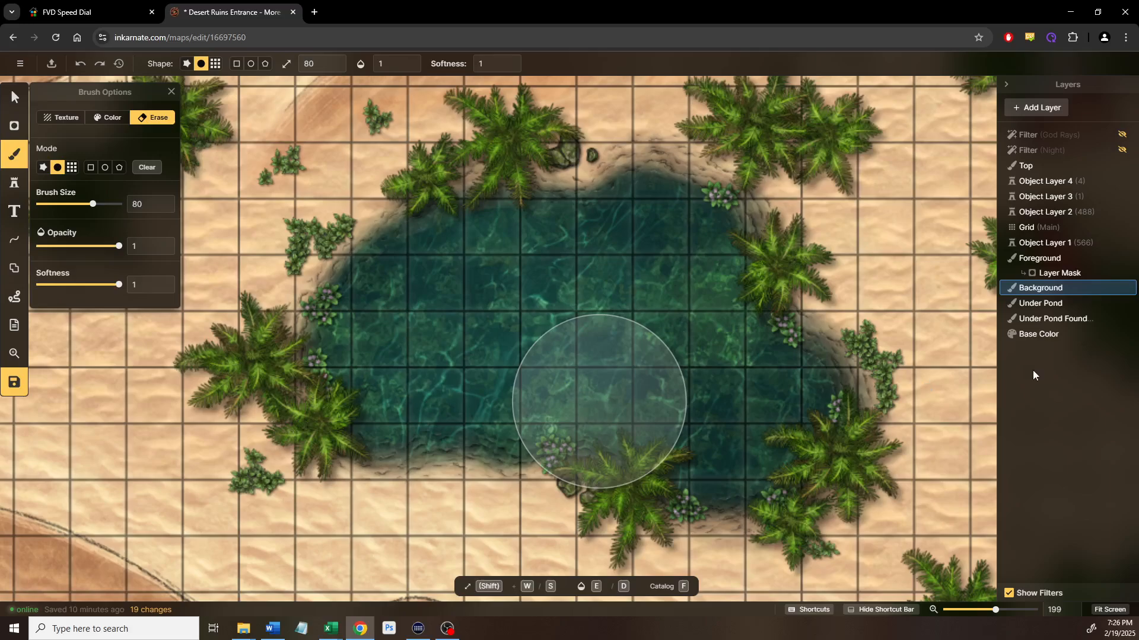
# Paint the grey rock texture at scale 10 across the pond on Under Pond
pyautogui.click(1039, 306)
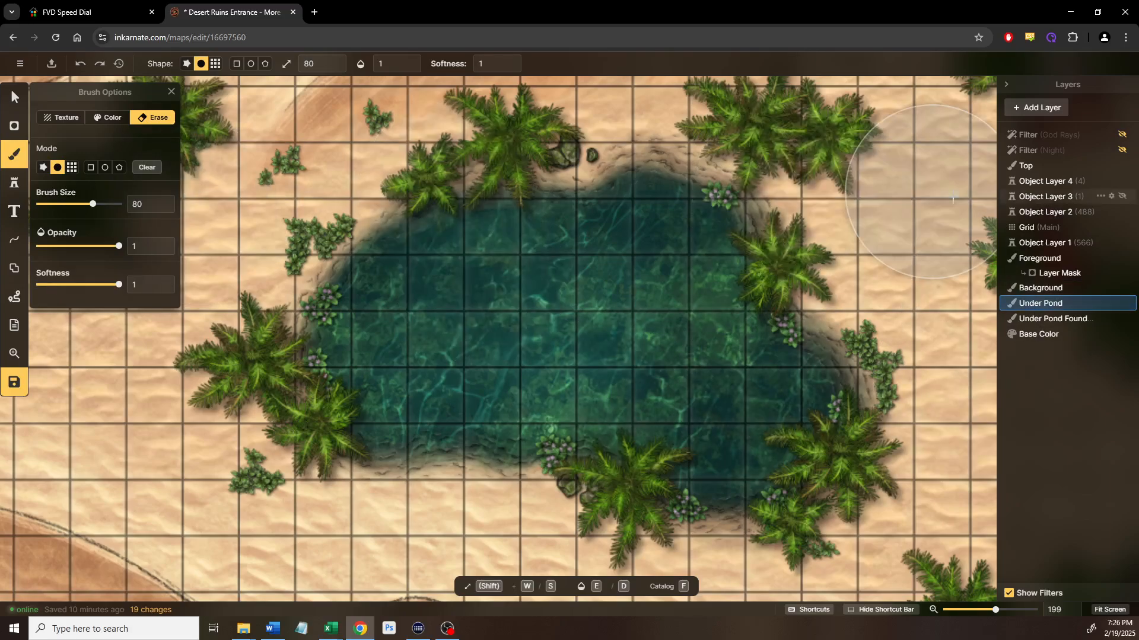
pyautogui.click(62, 118)
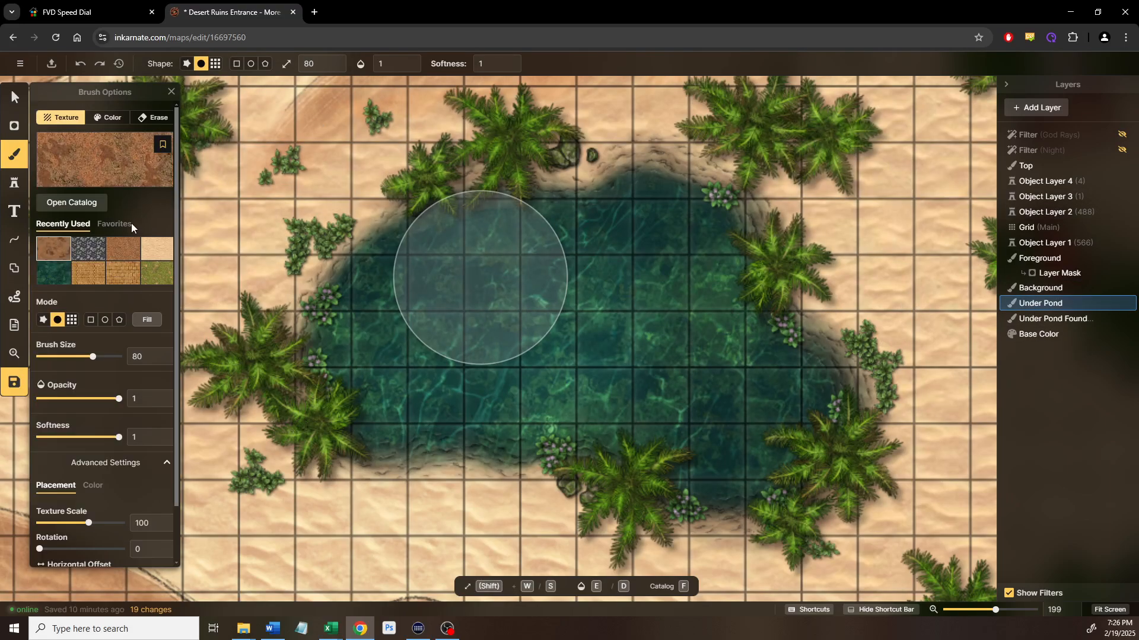
pyautogui.click(111, 273)
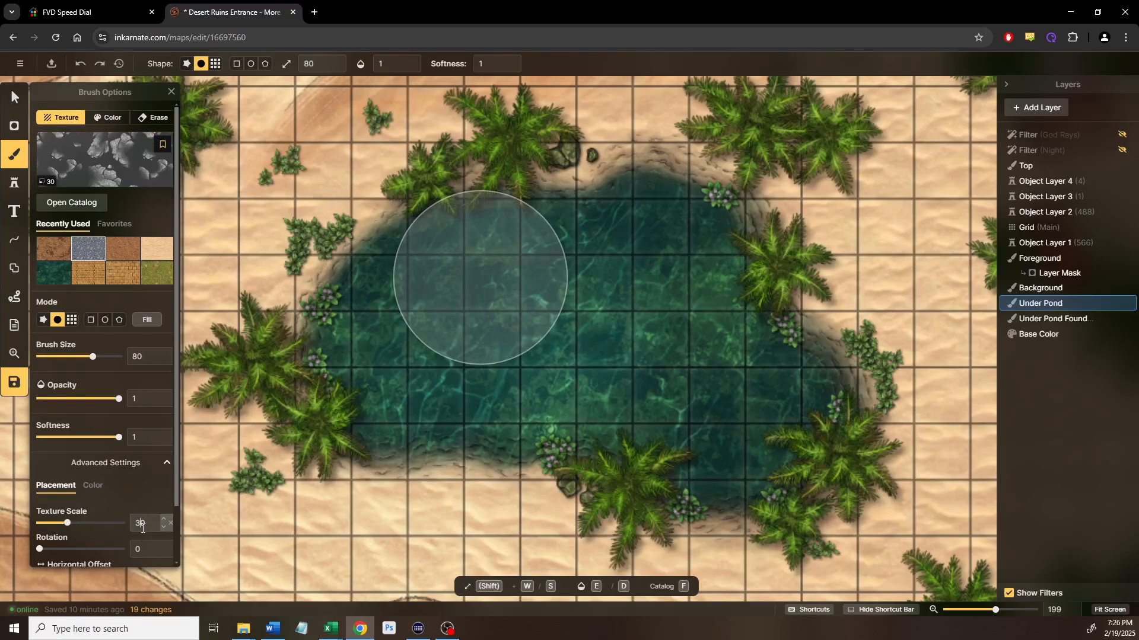
pyautogui.write('10')
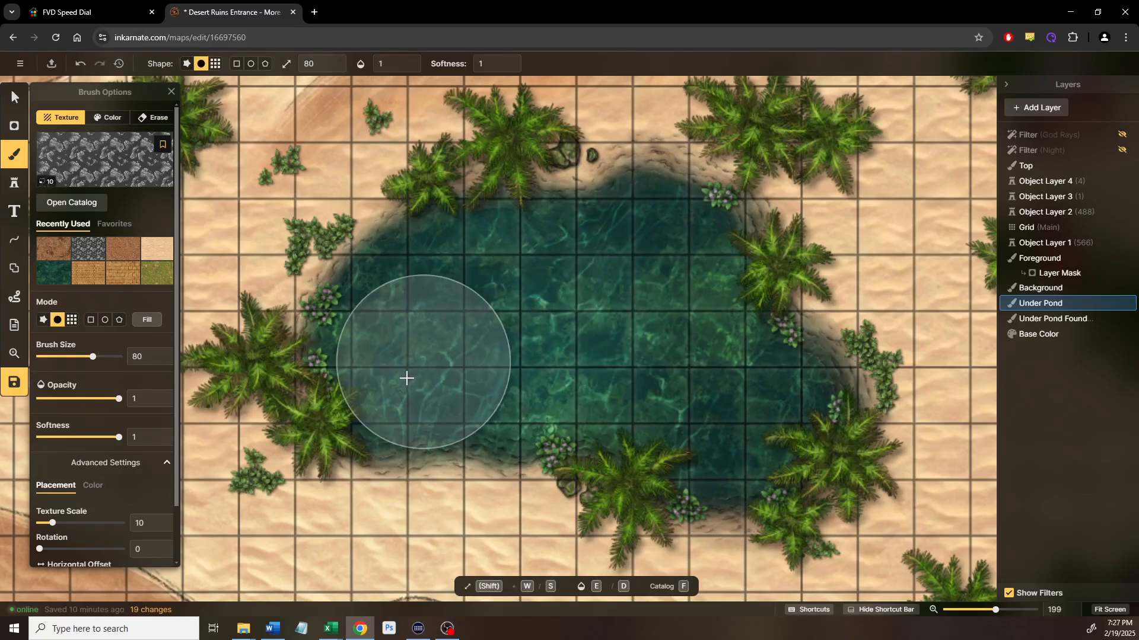
pyautogui.moveTo(229, 229); pyautogui.dragTo(203, 228)
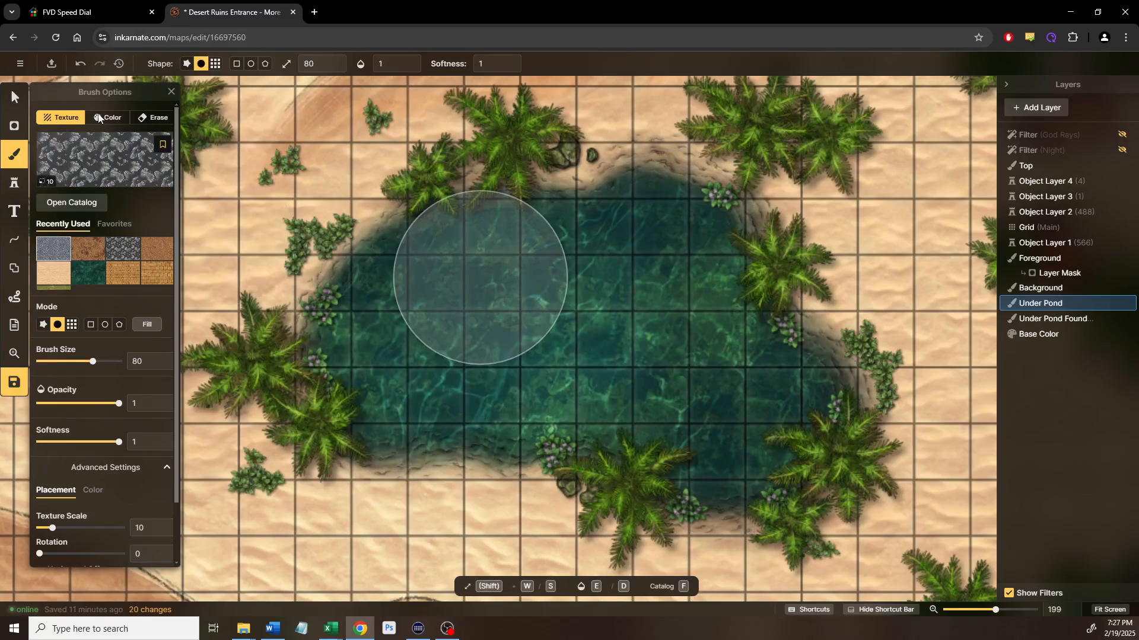
# Erase the pond water from Background to expose the rocks and dirt beneath
pyautogui.click(1040, 289)
pyautogui.click(157, 117)
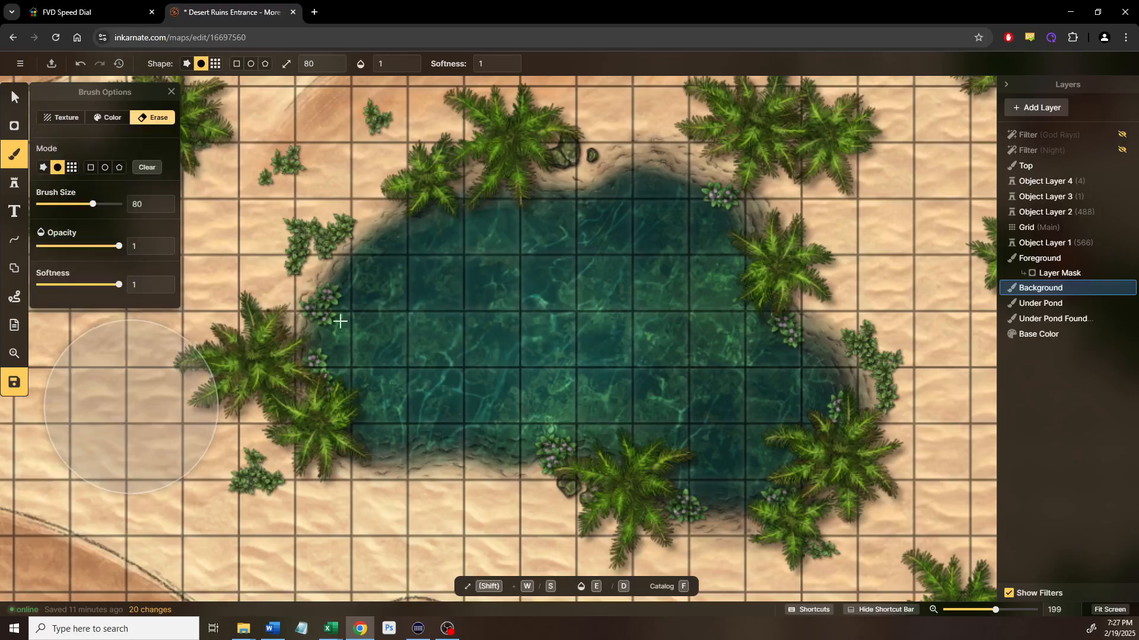
pyautogui.moveTo(376, 338)
pyautogui.mouseDown()
pyautogui.moveTo(542, 239)
pyautogui.moveTo(670, 260)
pyautogui.moveTo(748, 431)
pyautogui.moveTo(548, 364)
pyautogui.moveTo(534, 320)
pyautogui.moveTo(546, 398)
pyautogui.moveTo(759, 421)
pyautogui.moveTo(652, 223)
pyautogui.moveTo(522, 255)
pyautogui.moveTo(654, 419)
pyautogui.moveTo(578, 385)
pyautogui.mouseUp()
# Hide and then reshow the Under Pond layer to compare the pond basin
pyautogui.moveTo(1122, 302)
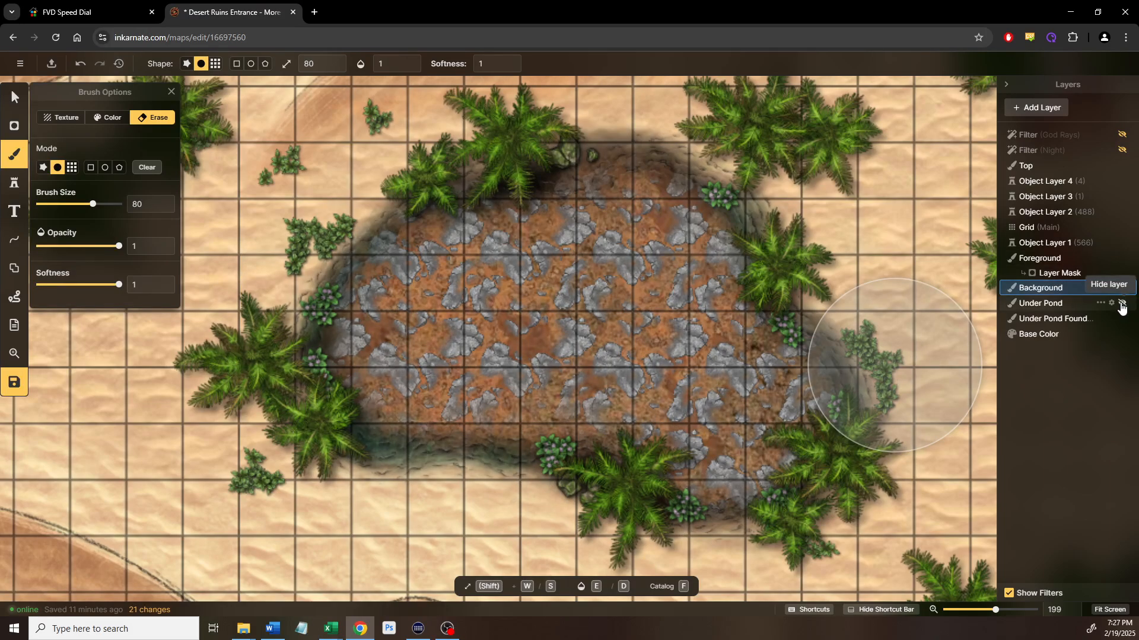
pyautogui.click(1121, 303)
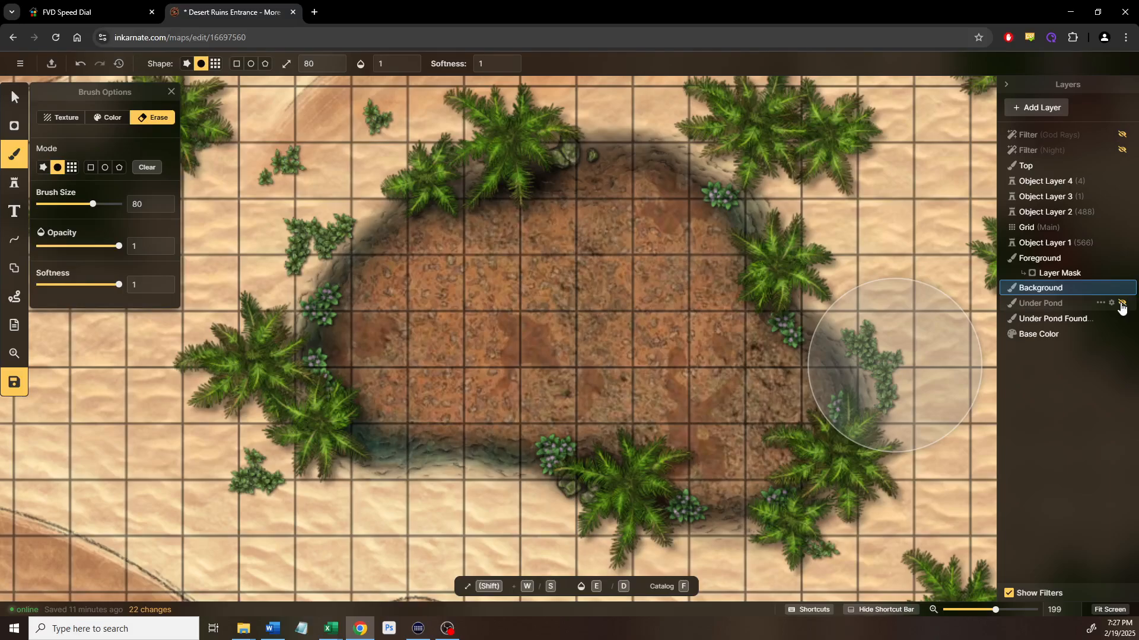
pyautogui.click(1121, 303)
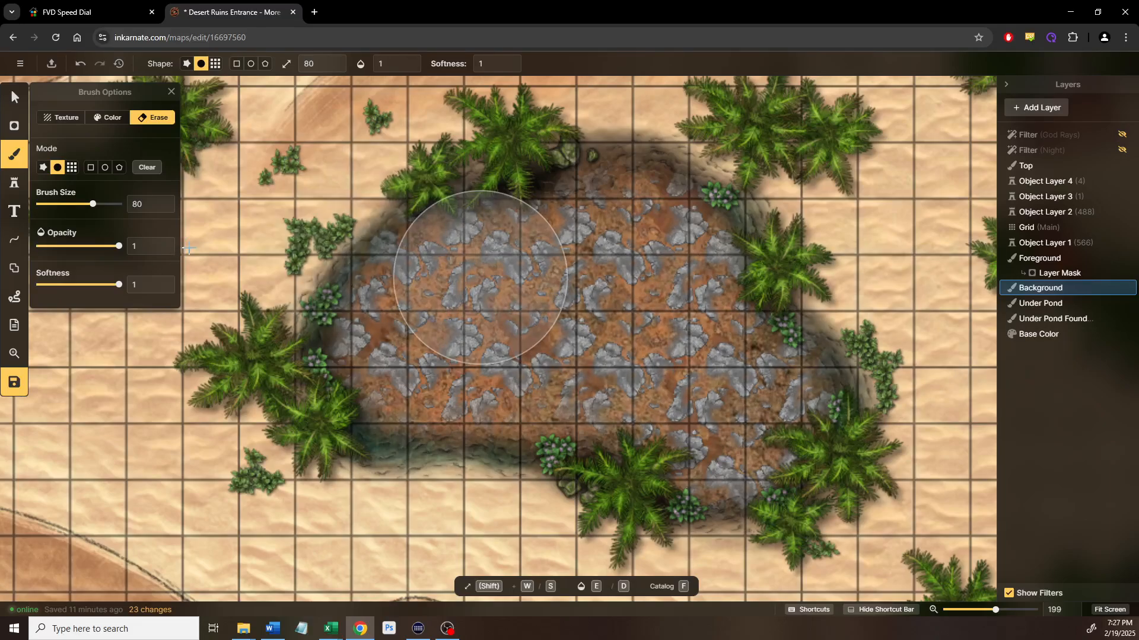
# Open the Layer Options for the Under Pond layer to adjust its opacity
pyautogui.click(1032, 305)
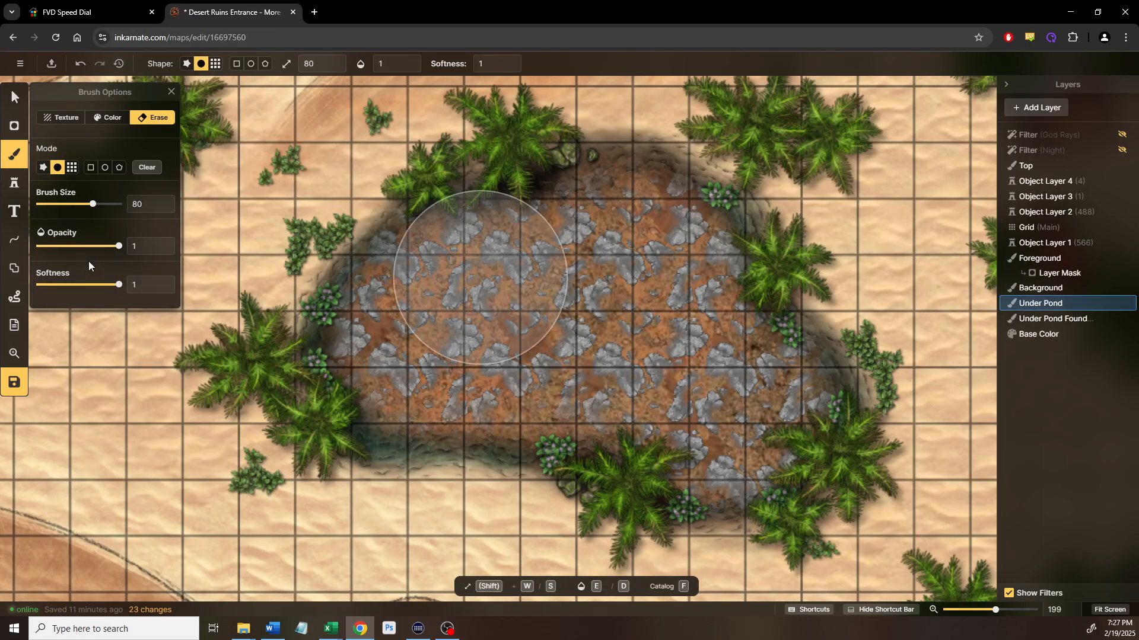
pyautogui.rightClick(1067, 304)
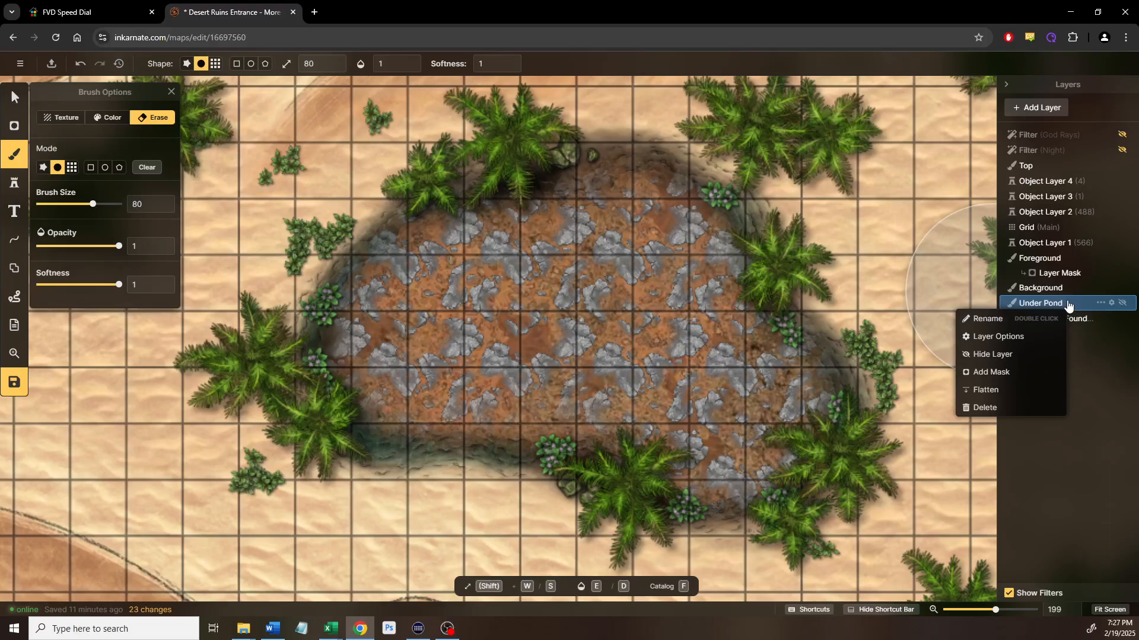
pyautogui.click(1002, 337)
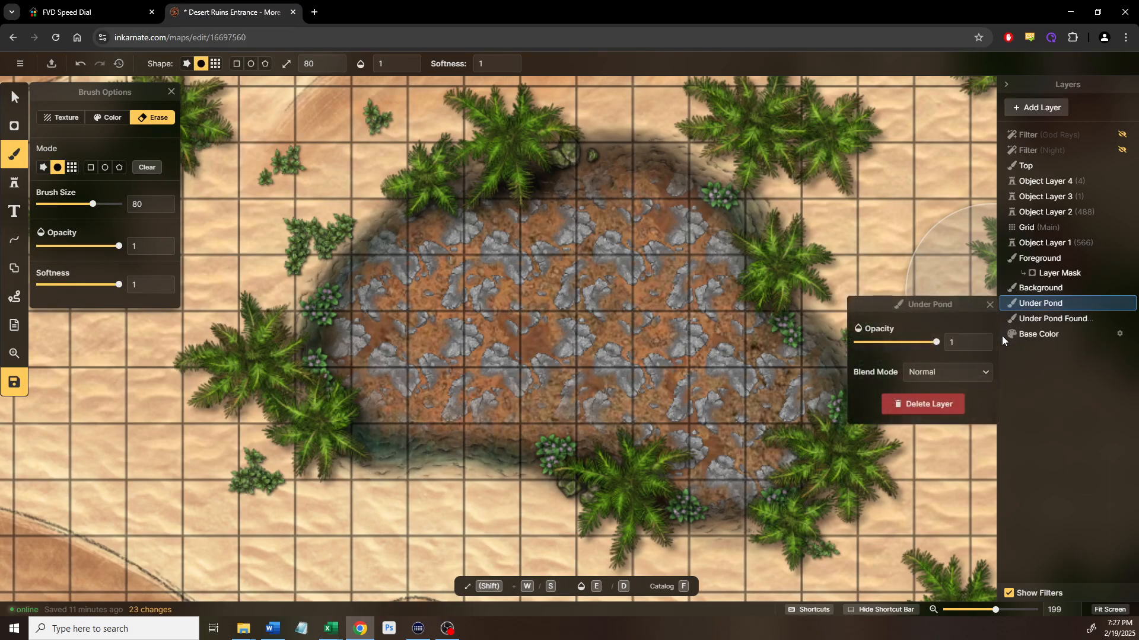
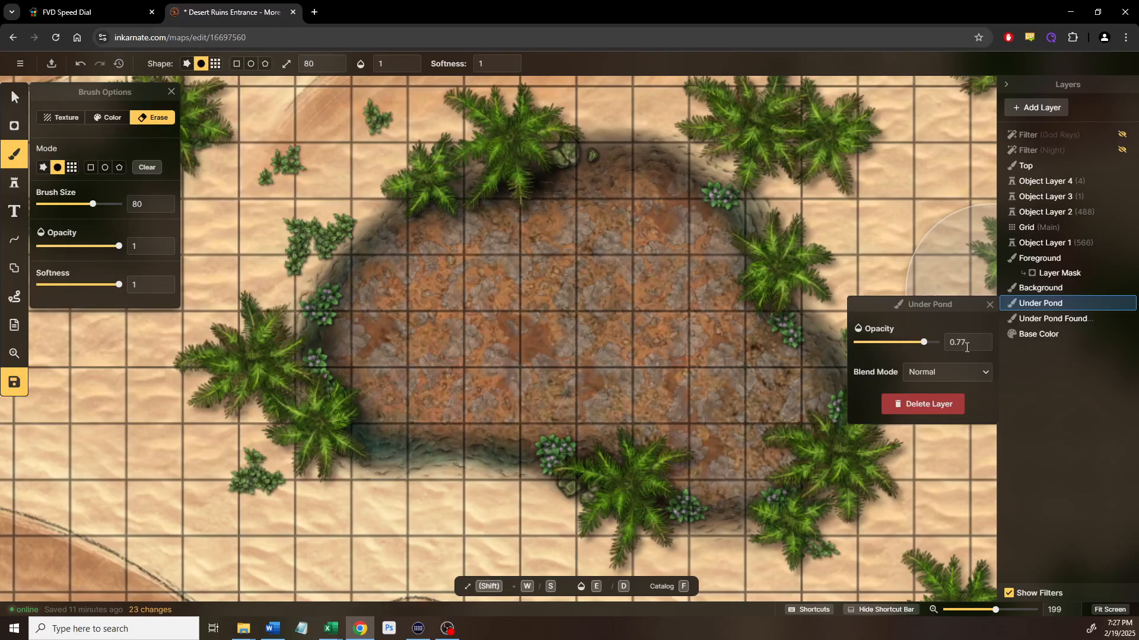
# Drop Under Pond opacity to 0.57, try Color burn, Multiply, Darken and Lighten blends, then undo
pyautogui.click(894, 344)
pyautogui.click(938, 371)
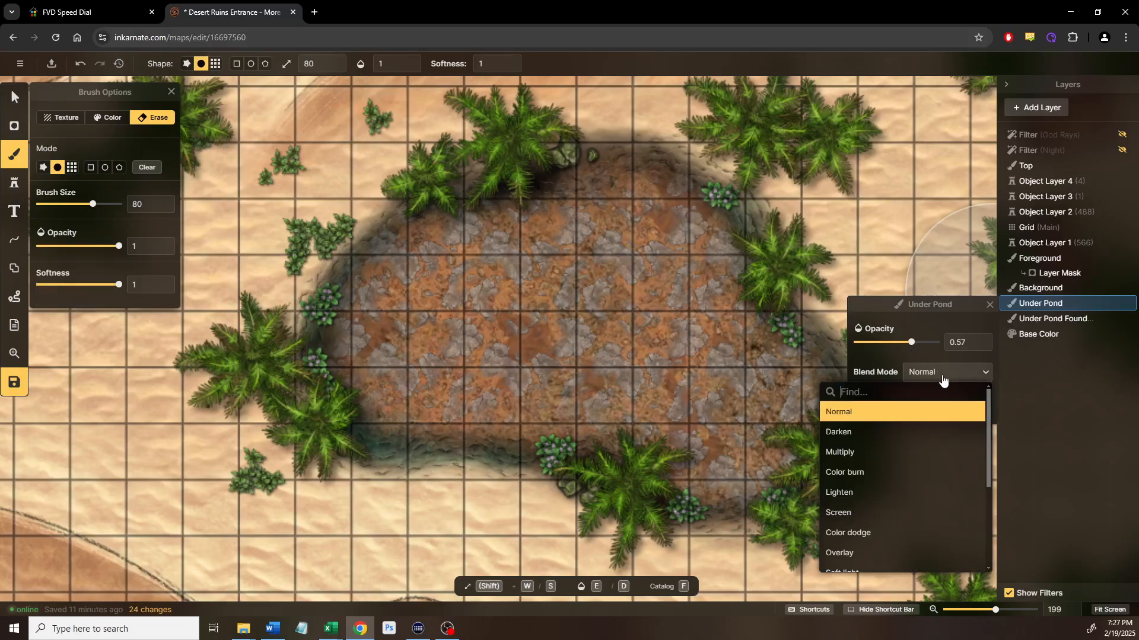
pyautogui.click(868, 473)
pyautogui.click(869, 453)
pyautogui.click(867, 433)
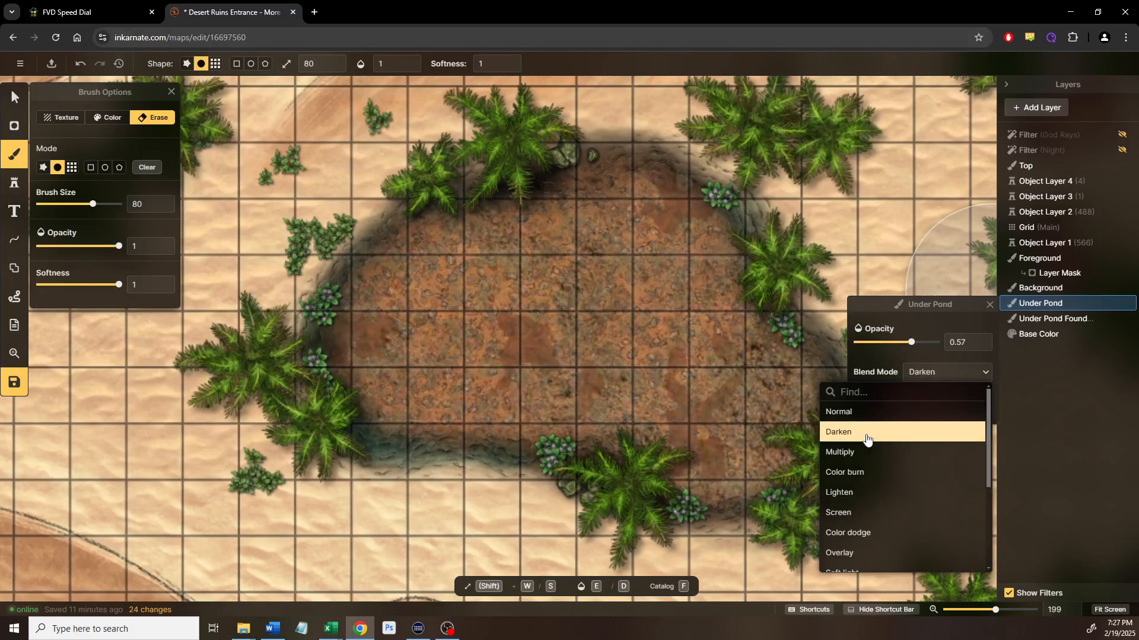
pyautogui.click(864, 454)
pyautogui.click(872, 493)
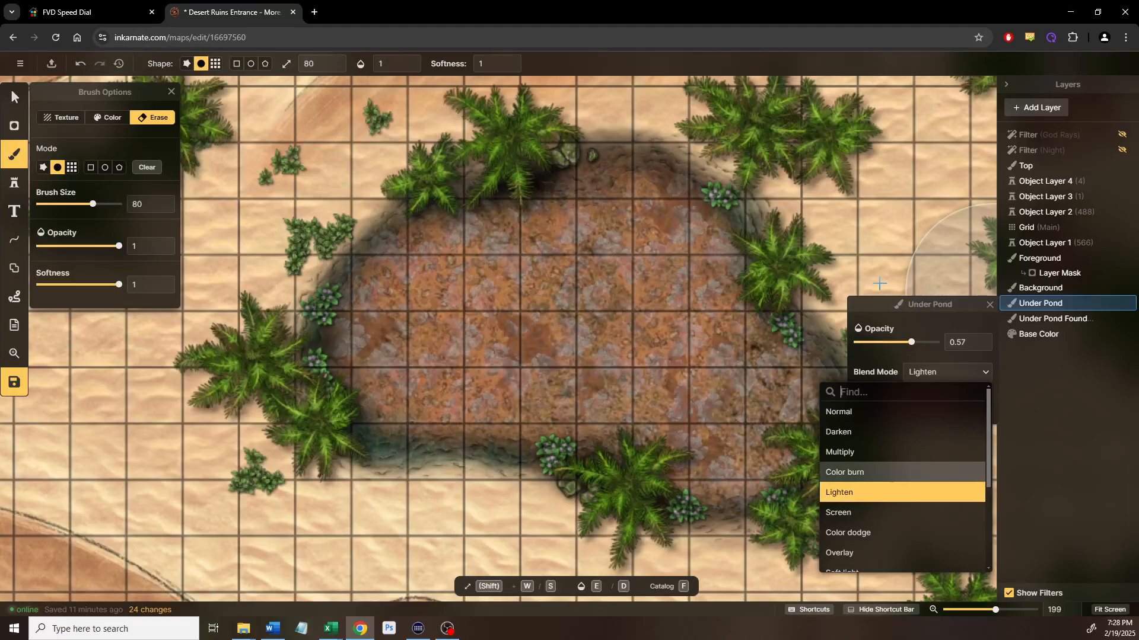
pyautogui.click(16, 98)
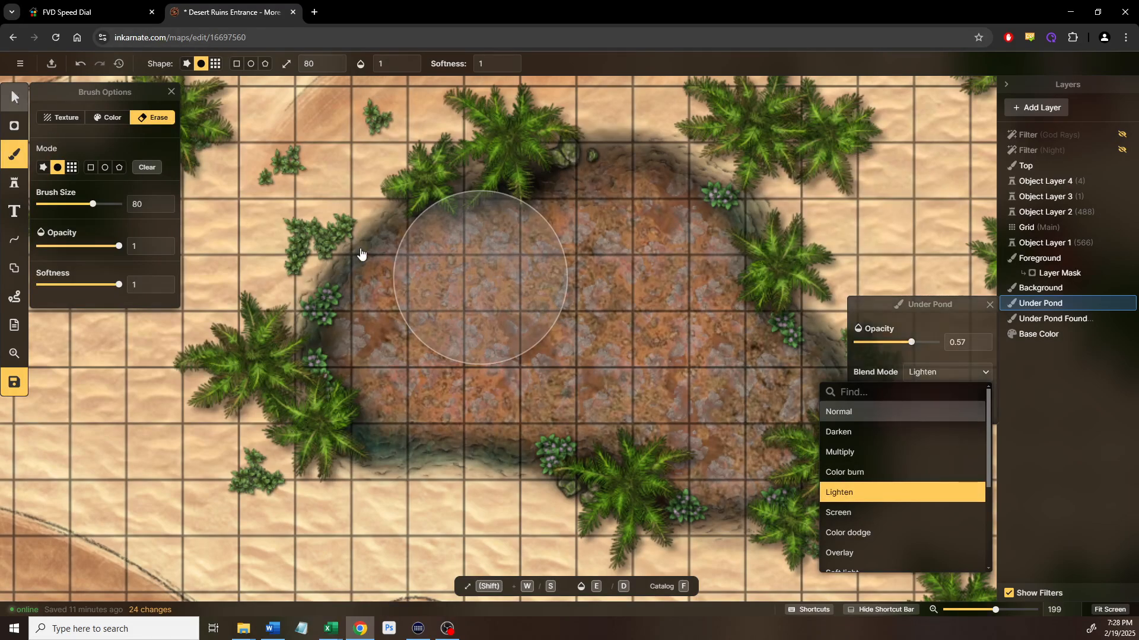
pyautogui.click(77, 62)
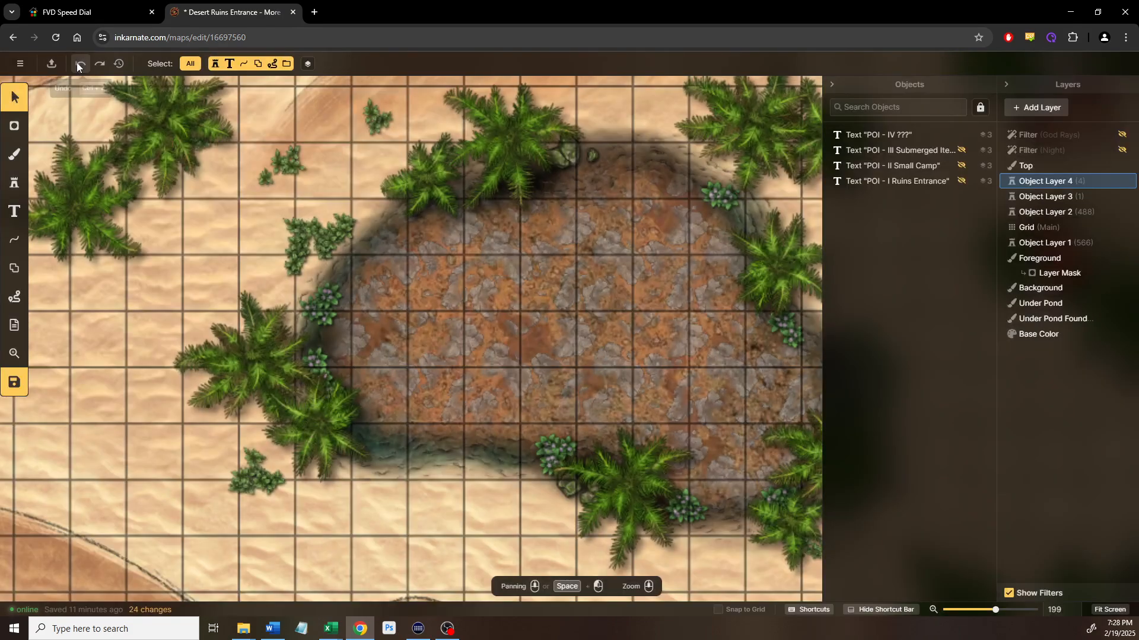
# Undo four more edits until the teal water refills the pit, then zoom out over the pond
pyautogui.click(76, 63)
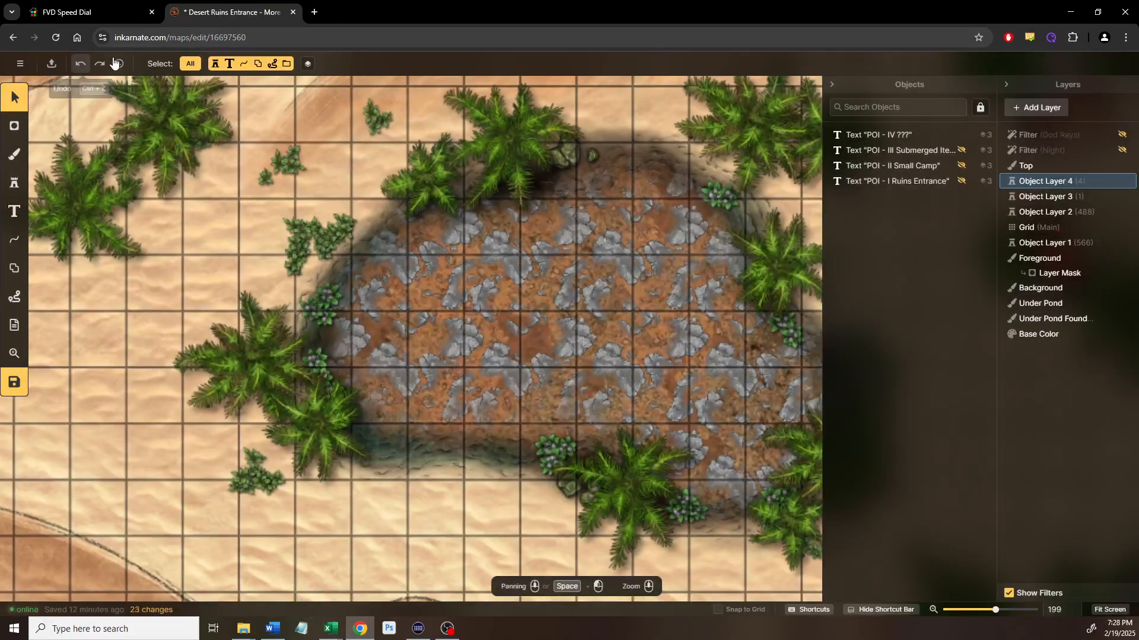
pyautogui.click(79, 64)
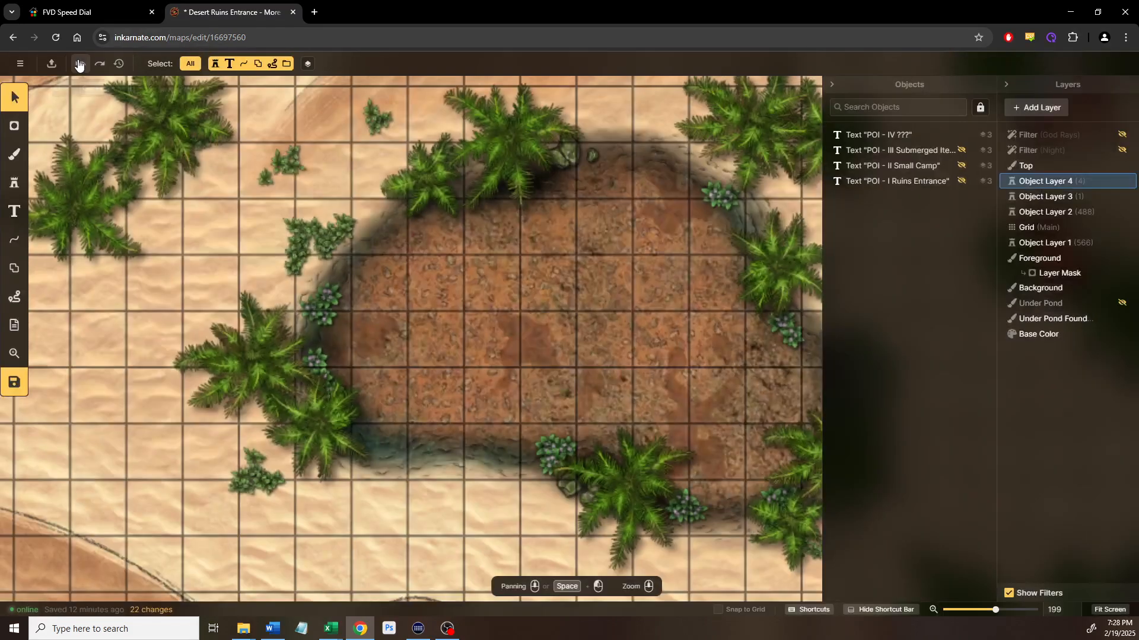
pyautogui.click(78, 64)
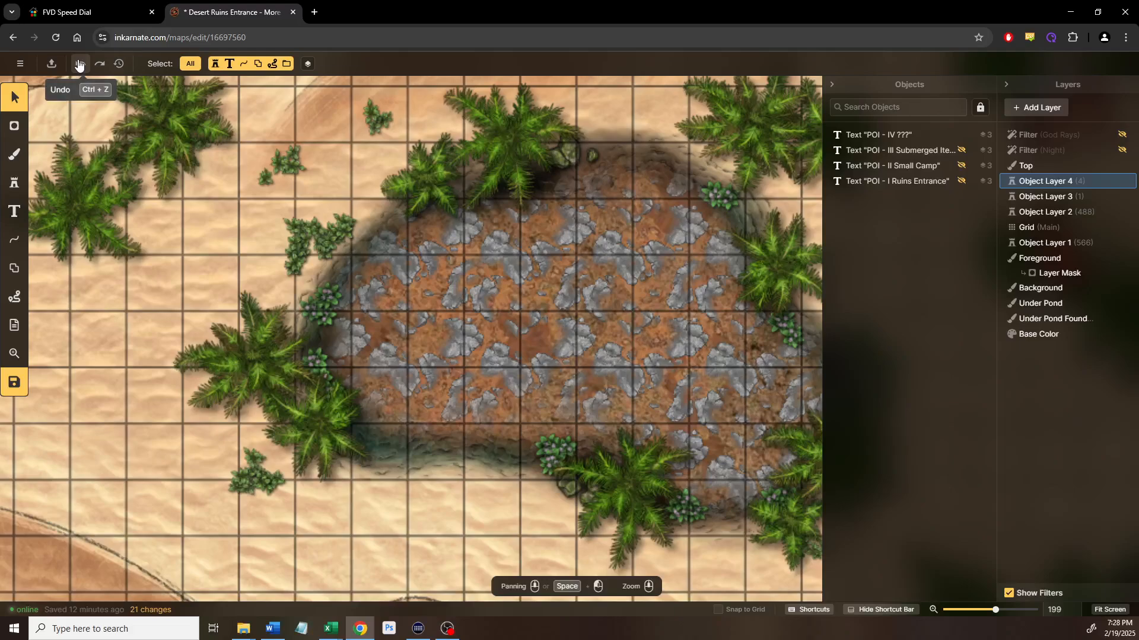
pyautogui.click(79, 64)
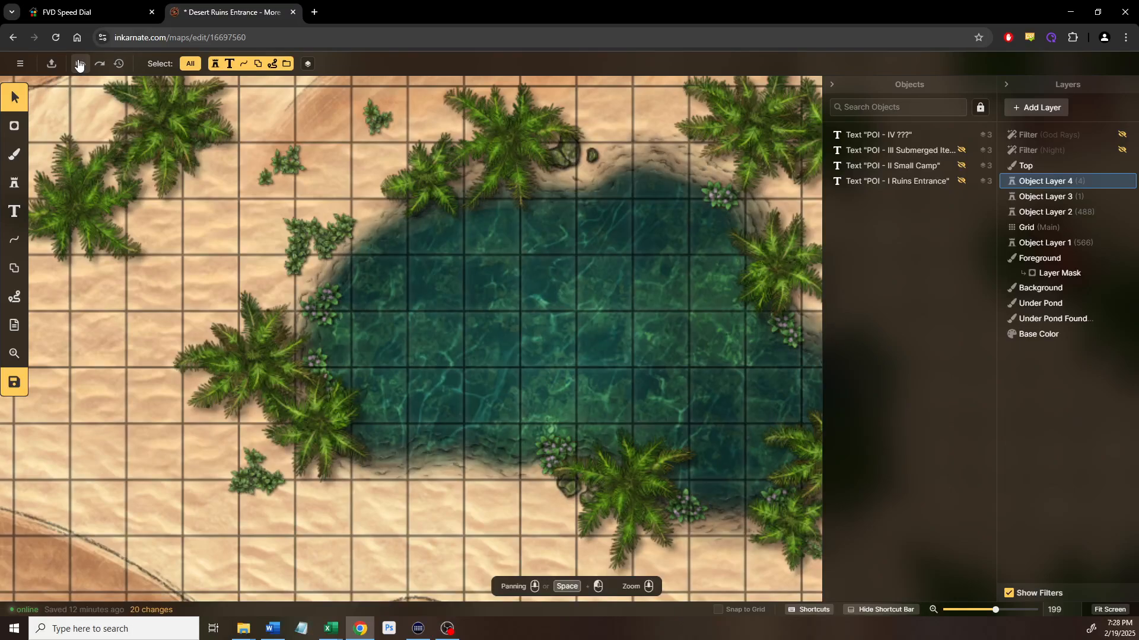
pyautogui.moveTo(679, 293); pyautogui.dragTo(534, 286)
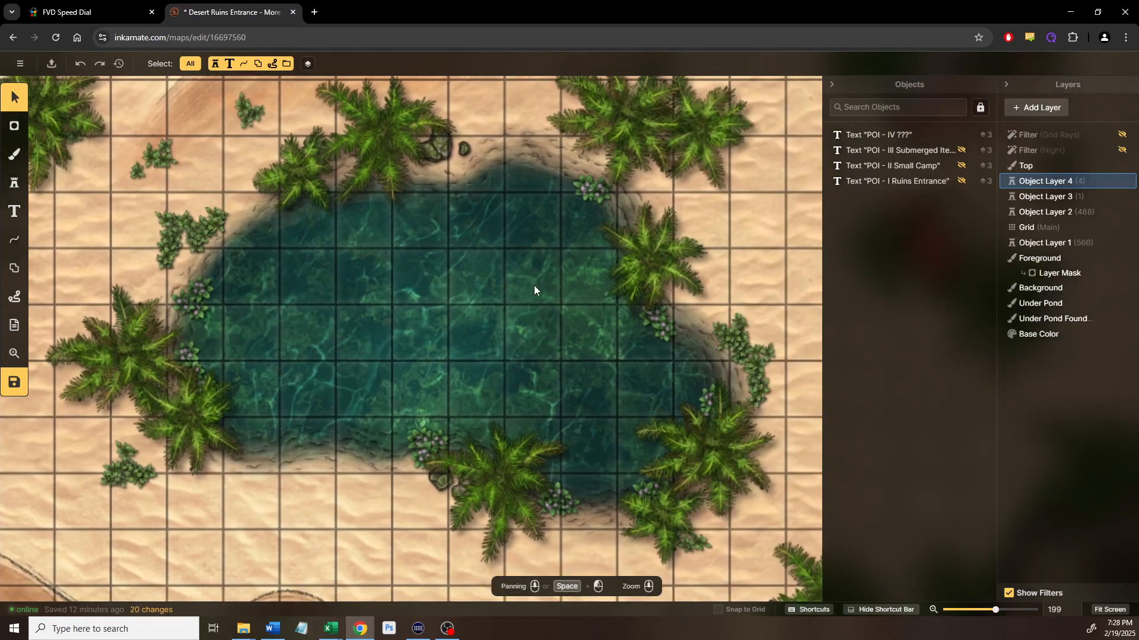
pyautogui.scroll(-2, 515, 285)
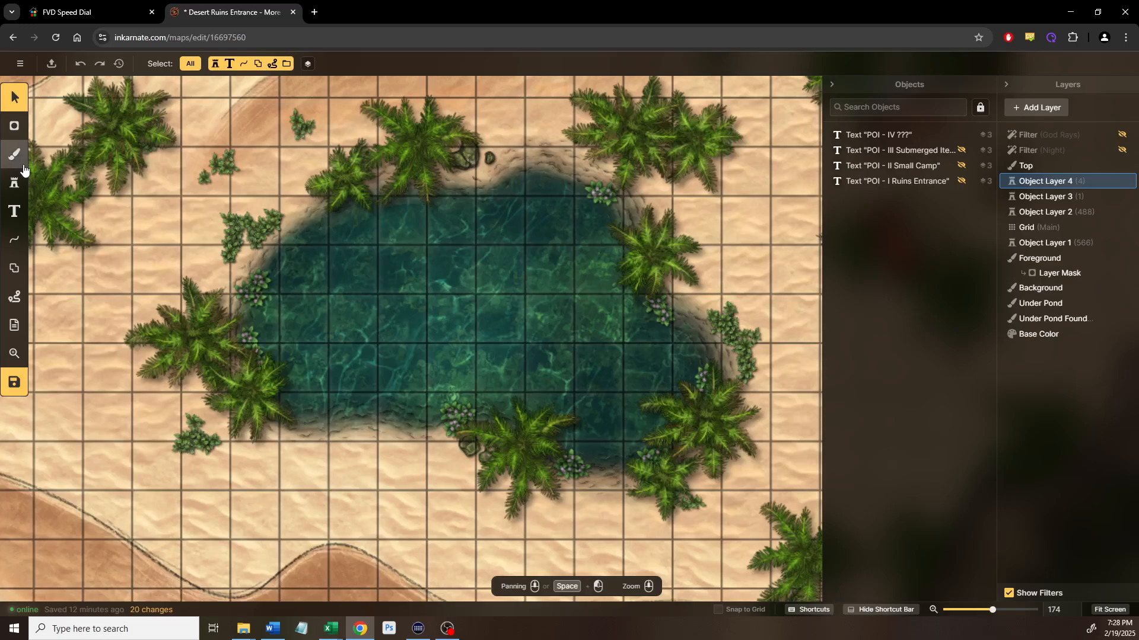
# Erase the pond water on Background with a 0.2-opacity brush so the rocky bed shows faintly
pyautogui.click(23, 167)
pyautogui.click(1041, 288)
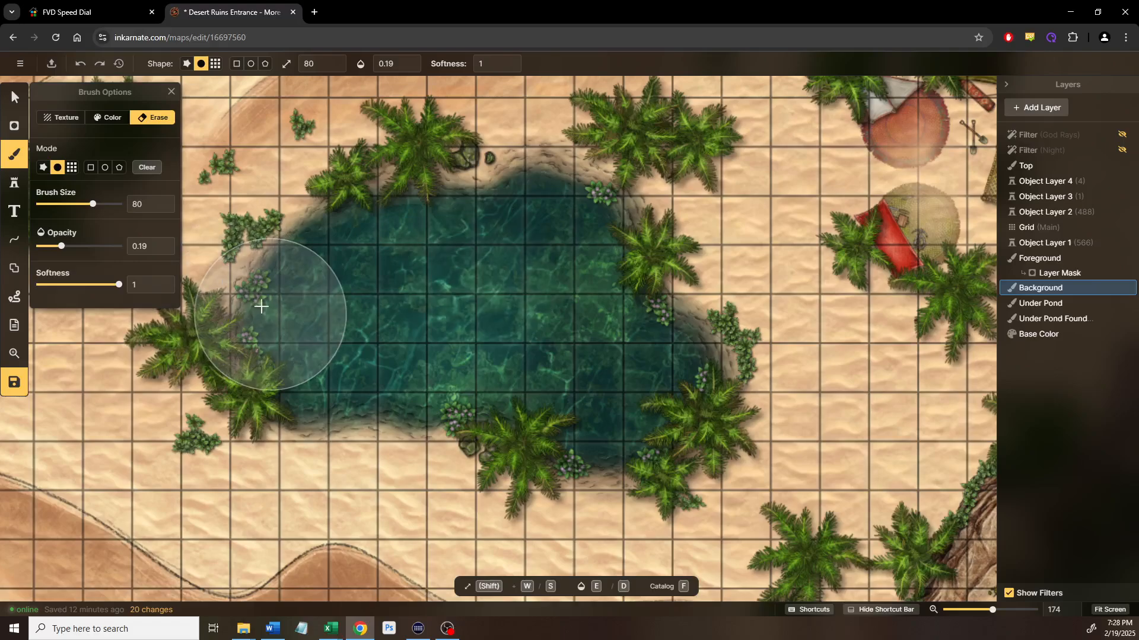
pyautogui.click(165, 243)
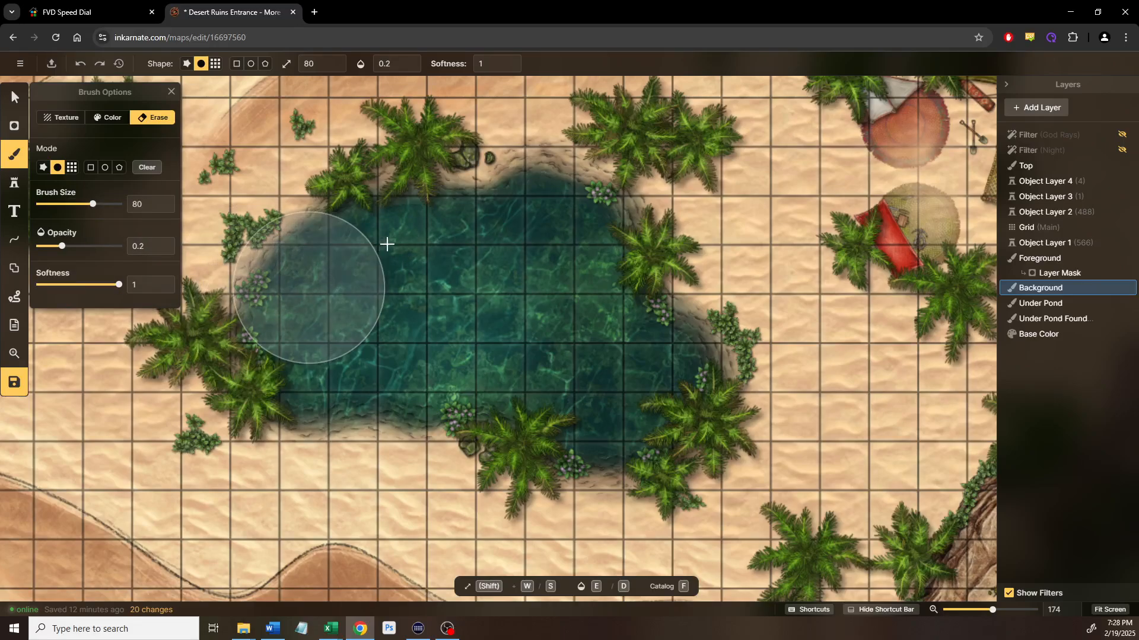
pyautogui.moveTo(524, 235)
pyautogui.mouseDown()
pyautogui.moveTo(634, 394)
pyautogui.moveTo(489, 355)
pyautogui.moveTo(399, 352)
pyautogui.moveTo(328, 317)
pyautogui.moveTo(315, 328)
pyautogui.moveTo(394, 338)
pyautogui.moveTo(547, 384)
pyautogui.moveTo(590, 411)
pyautogui.moveTo(462, 351)
pyautogui.moveTo(388, 355)
pyautogui.moveTo(323, 325)
pyautogui.moveTo(417, 268)
pyautogui.moveTo(466, 270)
pyautogui.moveTo(510, 244)
pyautogui.moveTo(561, 261)
pyautogui.moveTo(584, 331)
pyautogui.moveTo(637, 404)
pyautogui.moveTo(537, 252)
pyautogui.moveTo(642, 406)
pyautogui.moveTo(576, 418)
pyautogui.moveTo(470, 353)
pyautogui.moveTo(338, 343)
pyautogui.moveTo(301, 305)
pyautogui.moveTo(427, 244)
pyautogui.moveTo(504, 277)
pyautogui.moveTo(552, 408)
pyautogui.mouseUp()
pyautogui.scroll(3, 549, 409)
pyautogui.moveTo(473, 344)
pyautogui.mouseDown()
pyautogui.moveTo(595, 513)
pyautogui.moveTo(604, 504)
pyautogui.mouseUp()
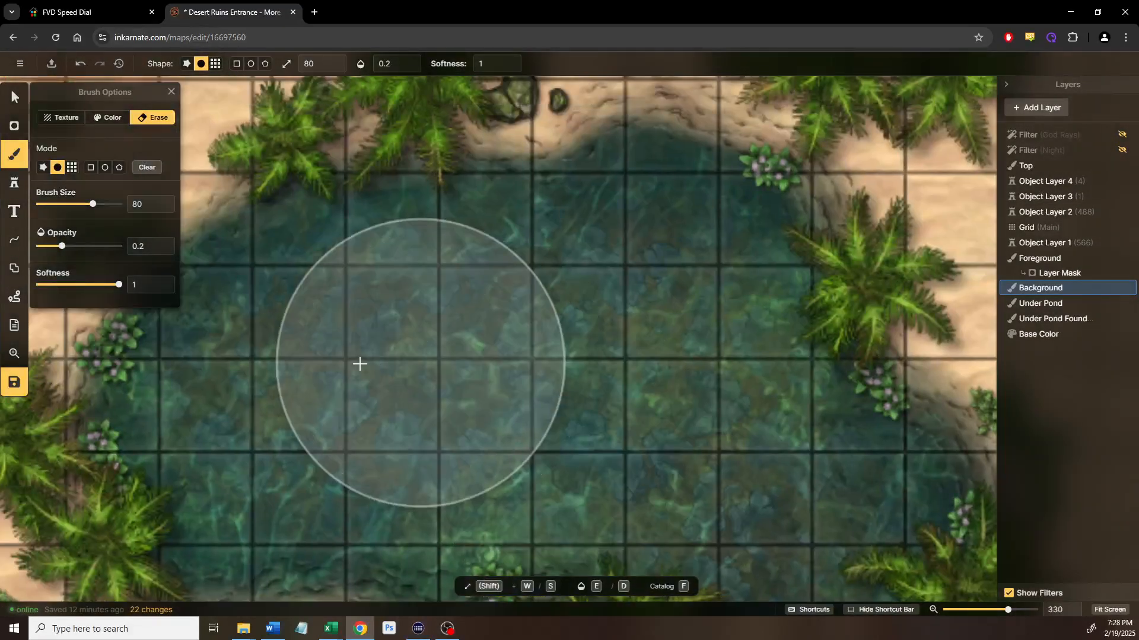
pyautogui.moveTo(707, 405); pyautogui.dragTo(530, 285)
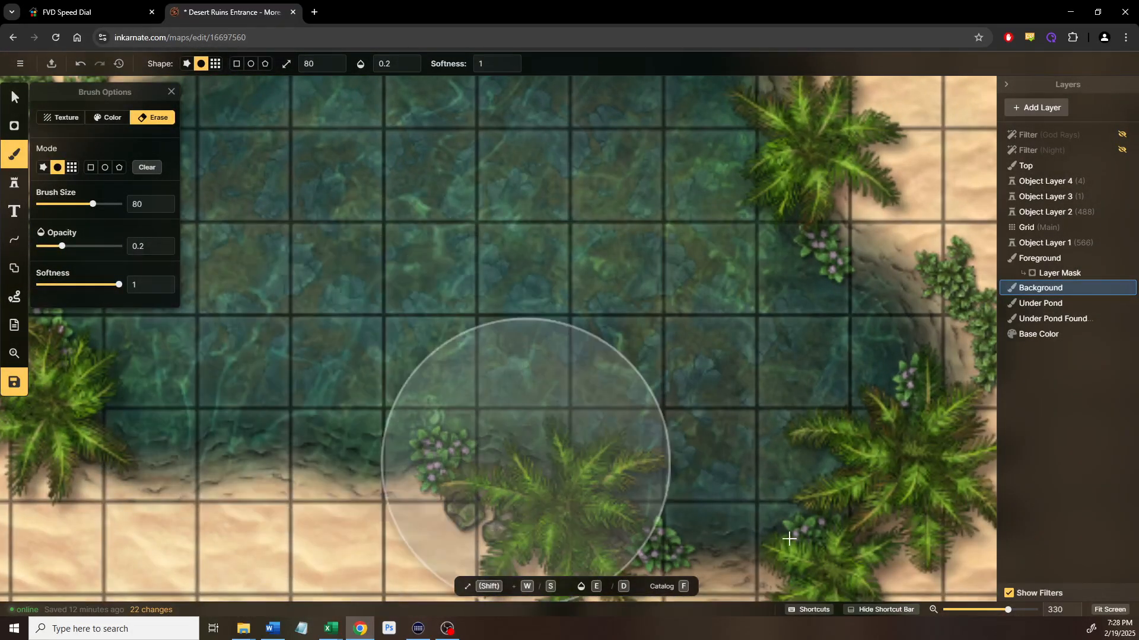
pyautogui.moveTo(696, 249); pyautogui.dragTo(635, 338)
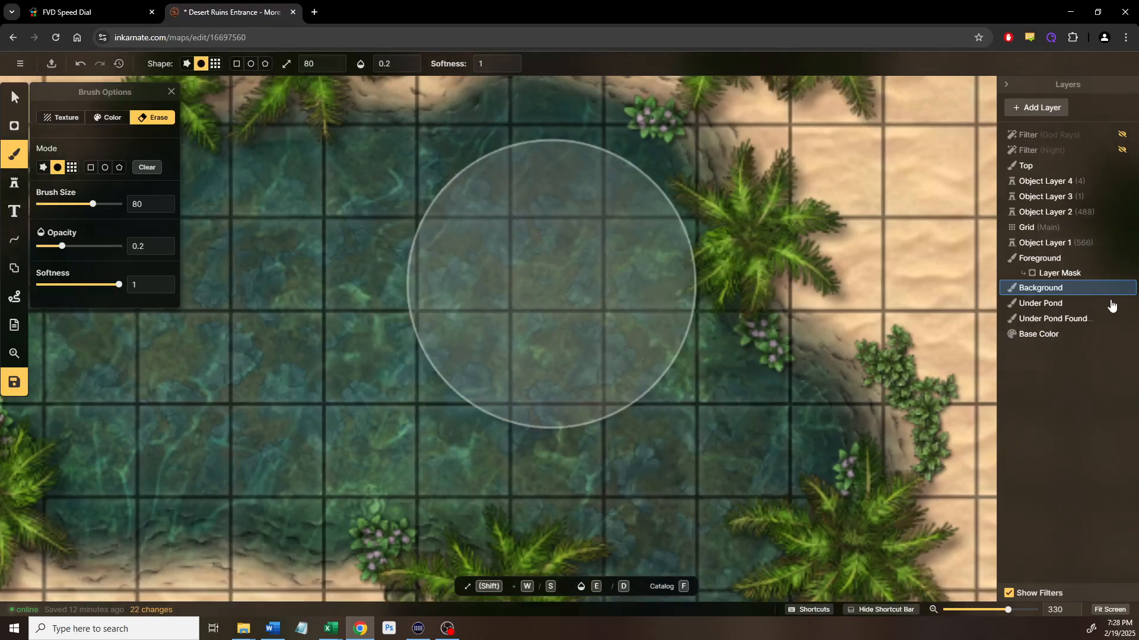
# Open Under Pond's layer settings and trial Darken, Multiply, Color burn, Normal, Screen and Color dodge blends
pyautogui.click(1046, 305)
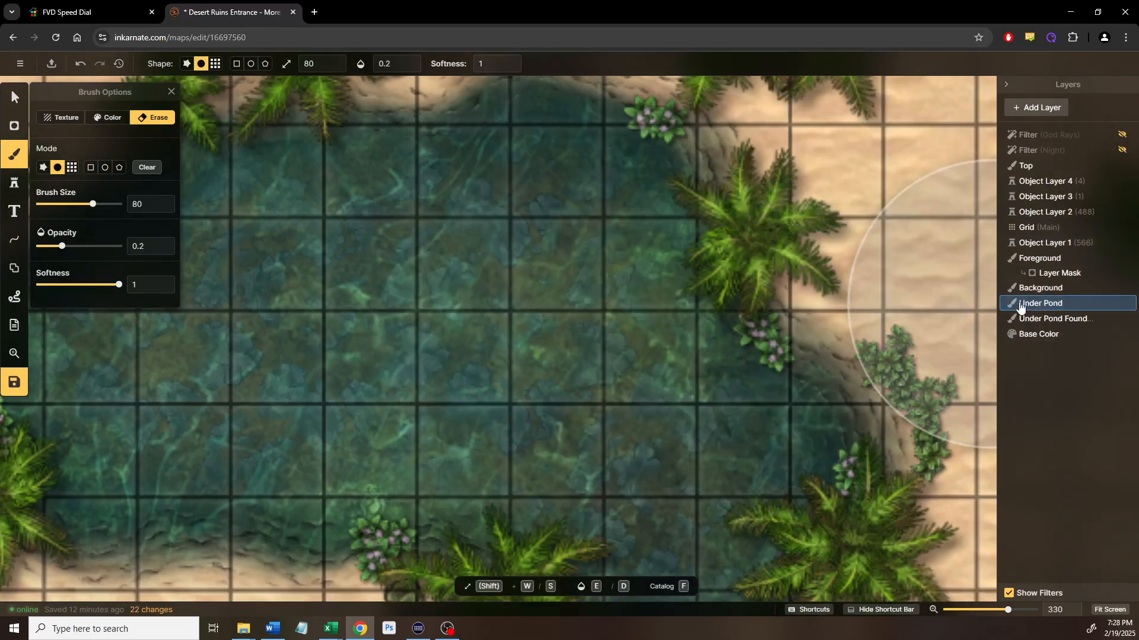
pyautogui.rightClick(1022, 311)
pyautogui.click(948, 338)
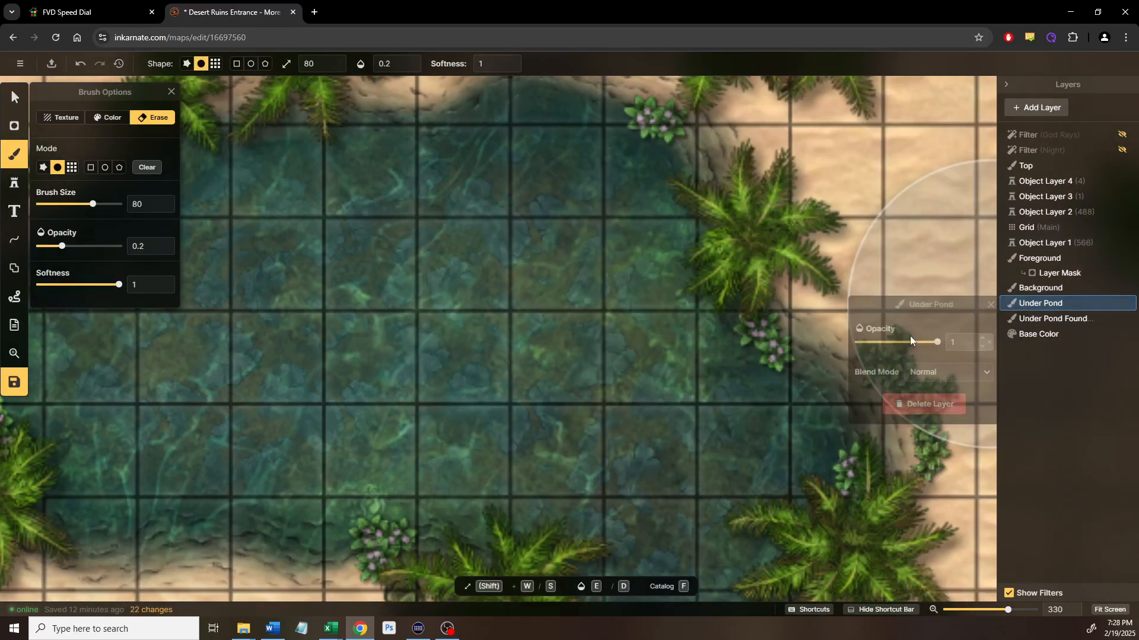
pyautogui.click(928, 372)
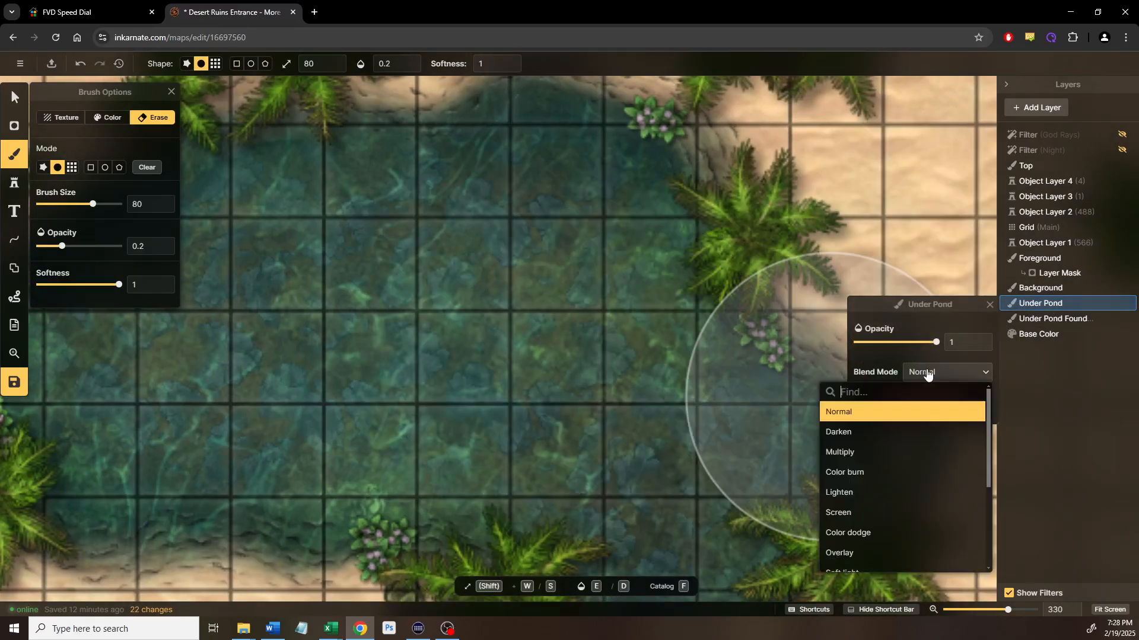
pyautogui.click(857, 436)
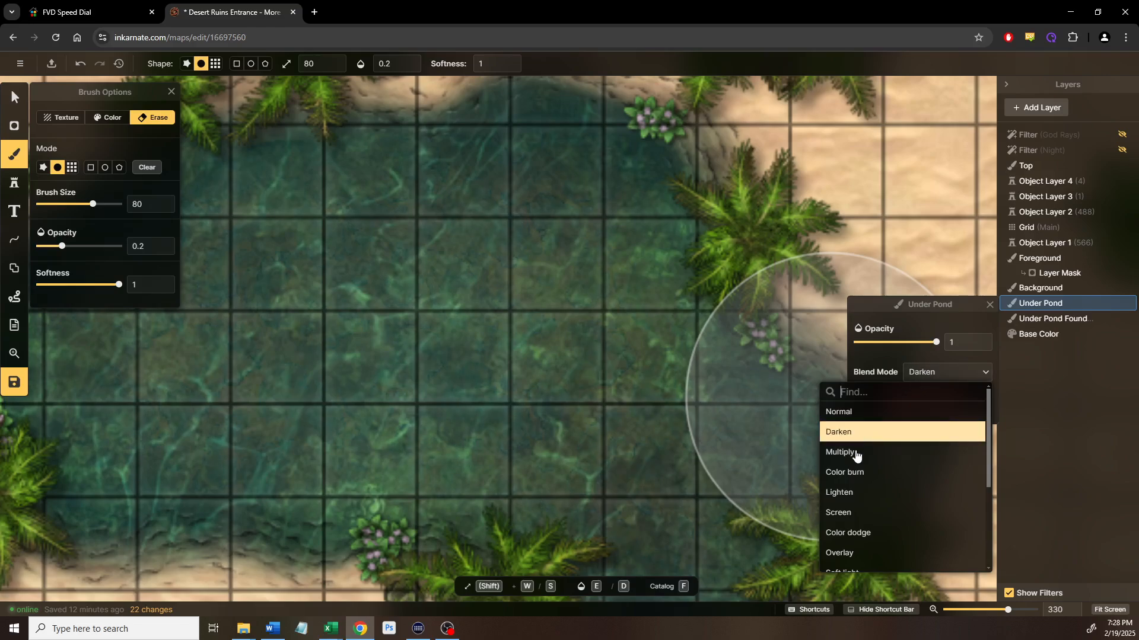
pyautogui.click(856, 454)
pyautogui.click(858, 473)
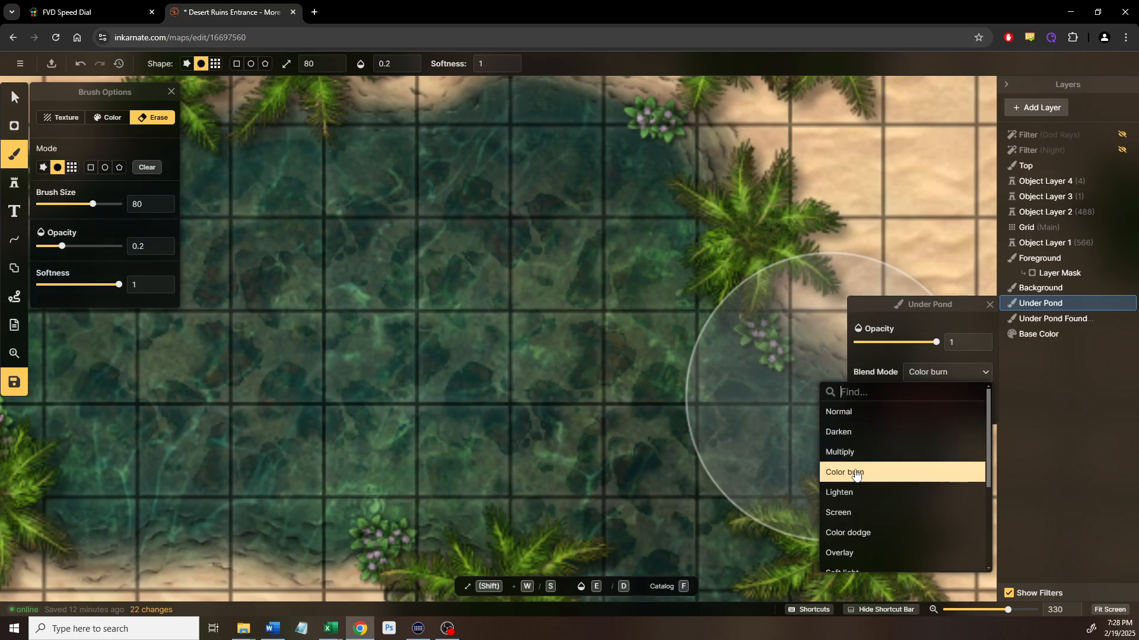
pyautogui.click(856, 455)
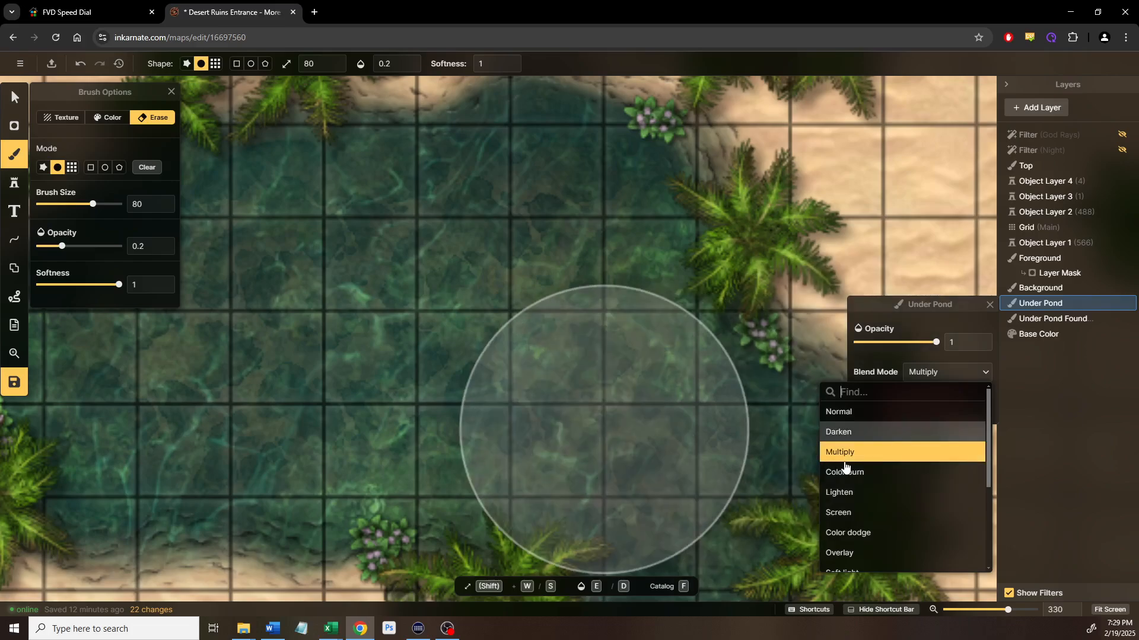
pyautogui.click(856, 418)
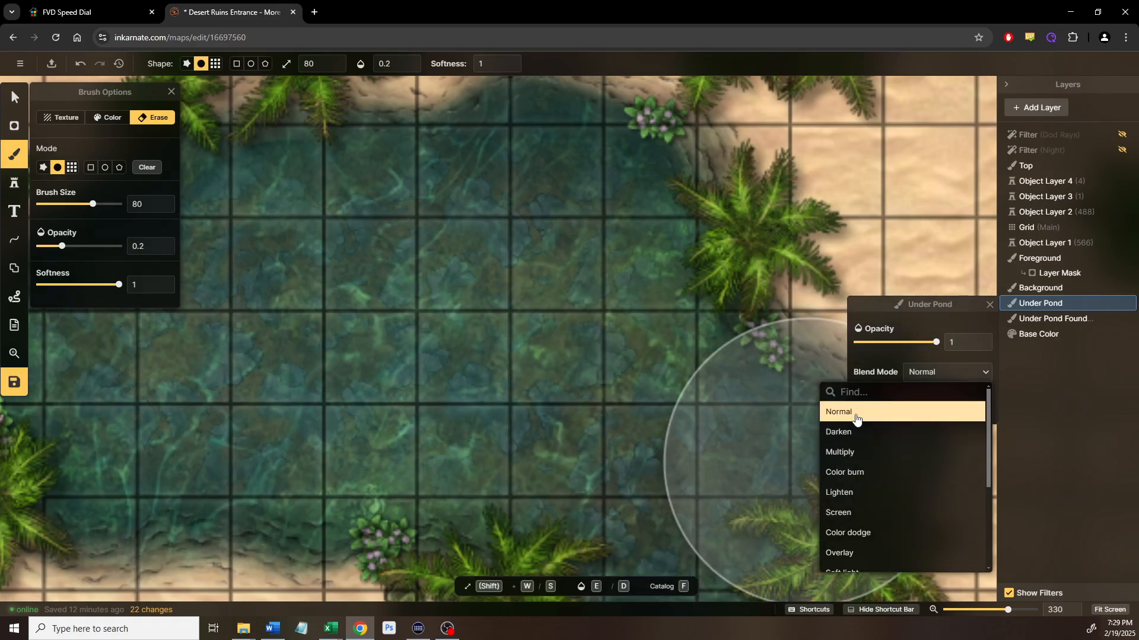
pyautogui.click(845, 455)
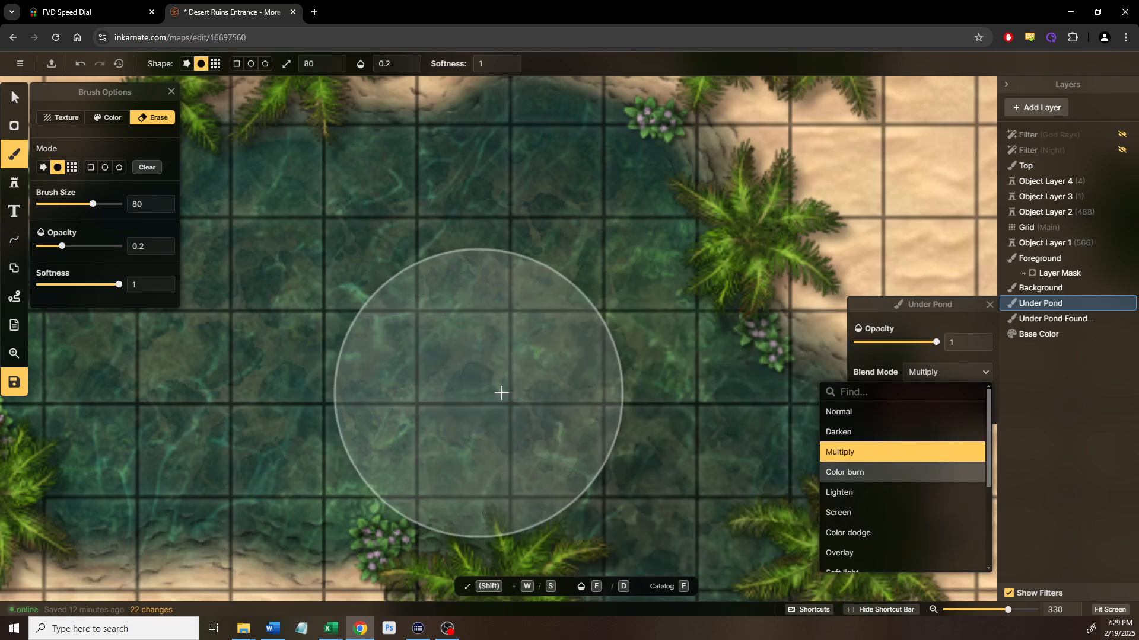
pyautogui.click(847, 513)
pyautogui.click(857, 533)
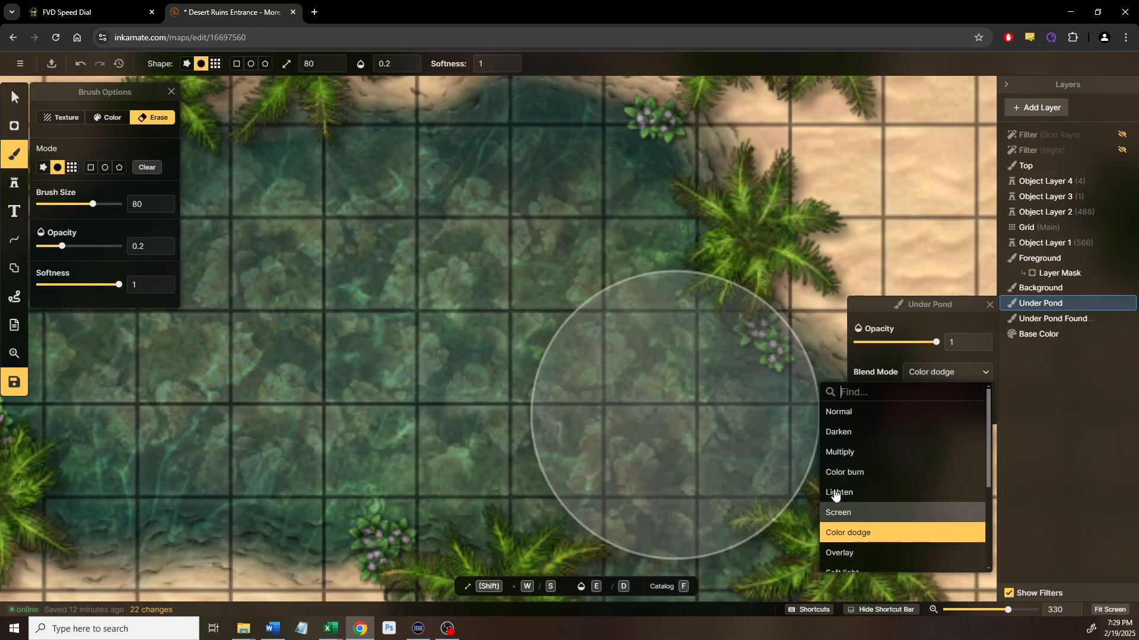
# Preview Overlay through Luminosity blends on Under Pond, then settle on Multiply
pyautogui.scroll(-1, 836, 498)
pyautogui.click(849, 497)
pyautogui.click(847, 515)
pyautogui.click(849, 534)
pyautogui.click(851, 553)
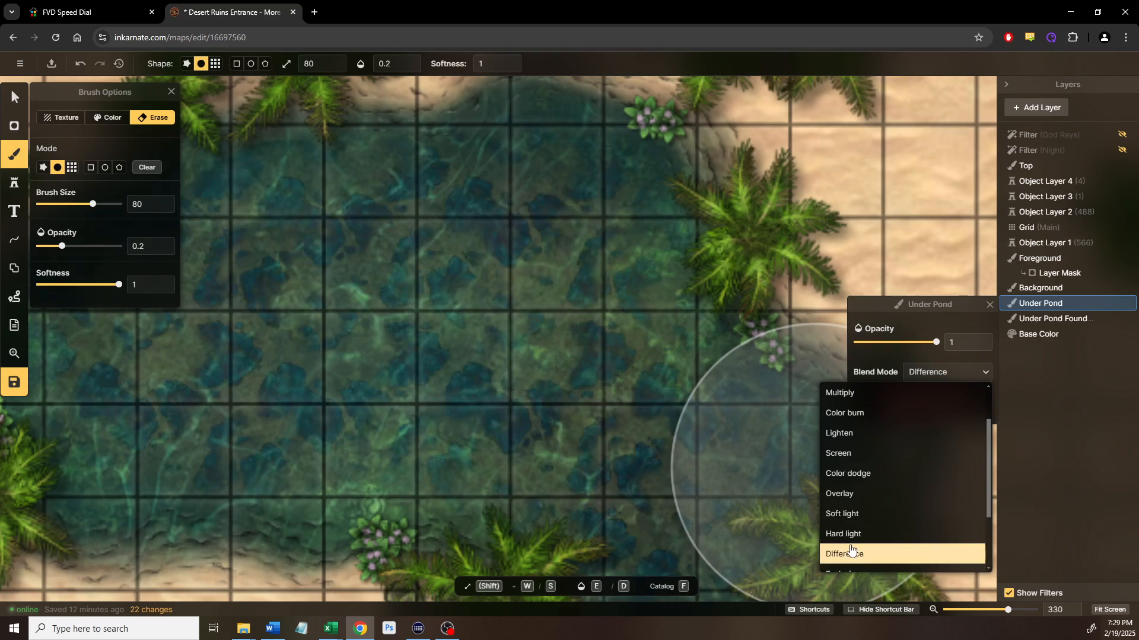
pyautogui.scroll(-2, 854, 501)
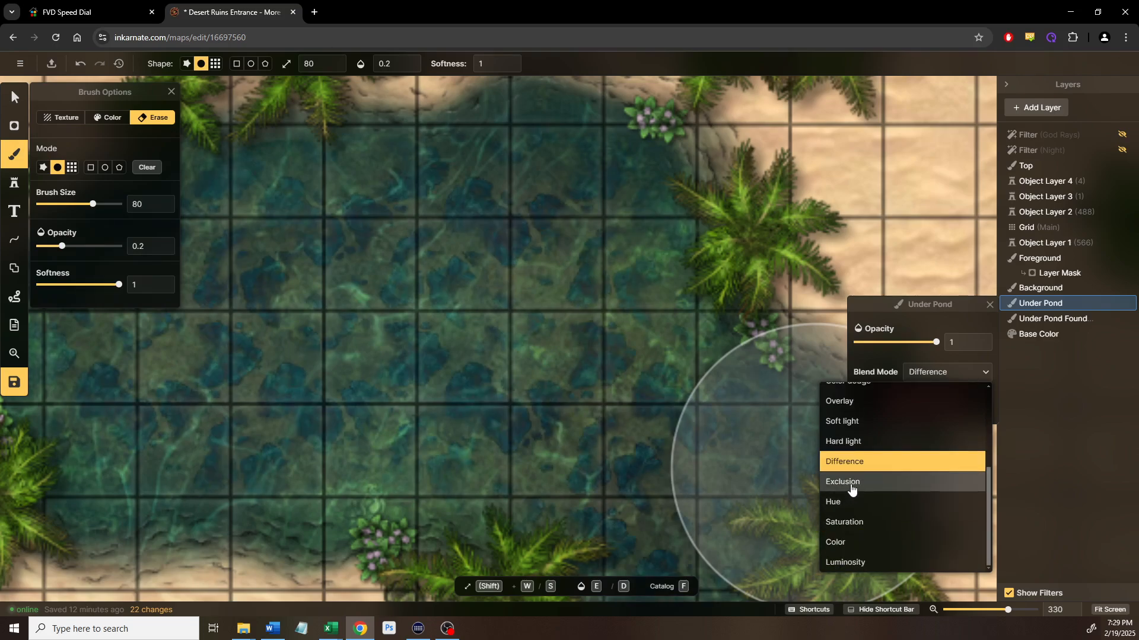
pyautogui.click(850, 483)
pyautogui.click(848, 505)
pyautogui.click(849, 525)
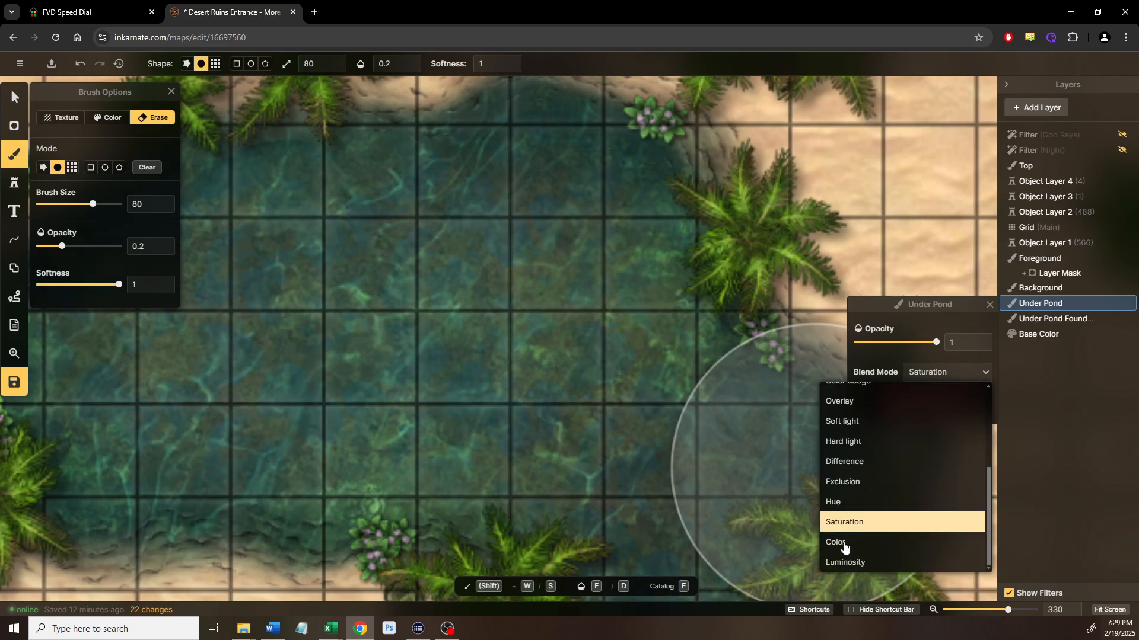
pyautogui.click(846, 543)
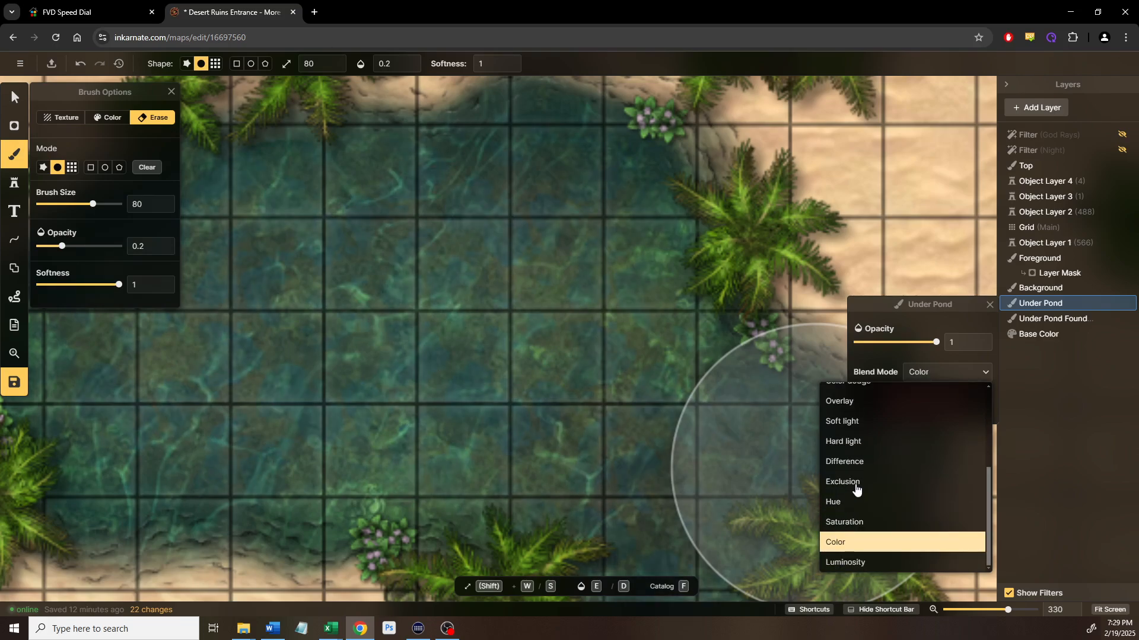
pyautogui.click(854, 561)
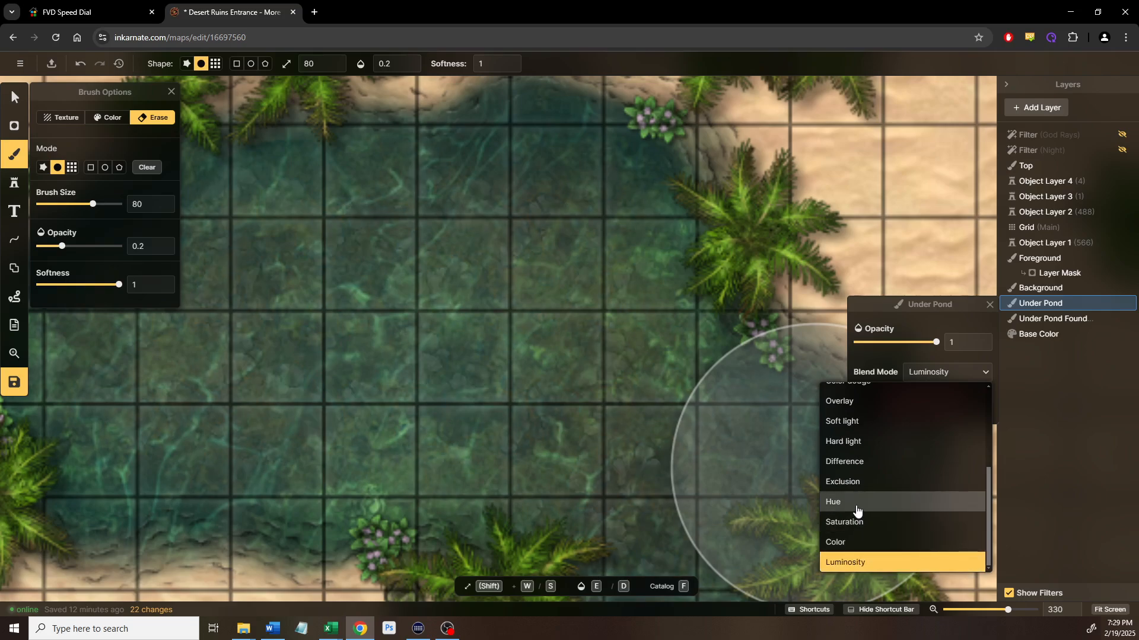
pyautogui.scroll(5, 856, 510)
pyautogui.click(851, 472)
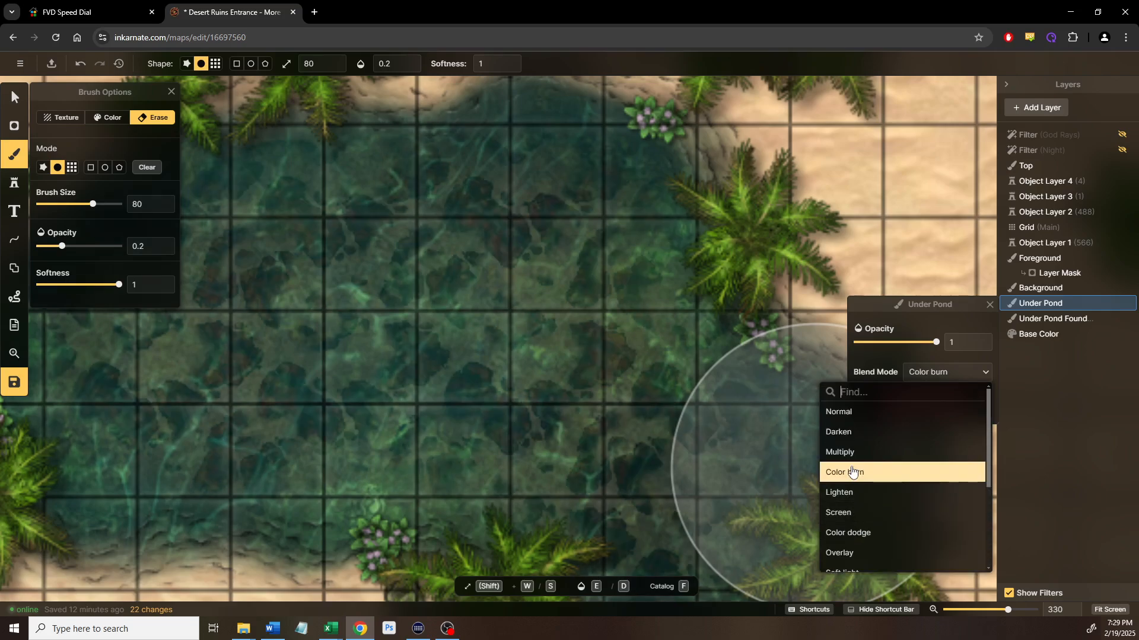
pyautogui.click(863, 454)
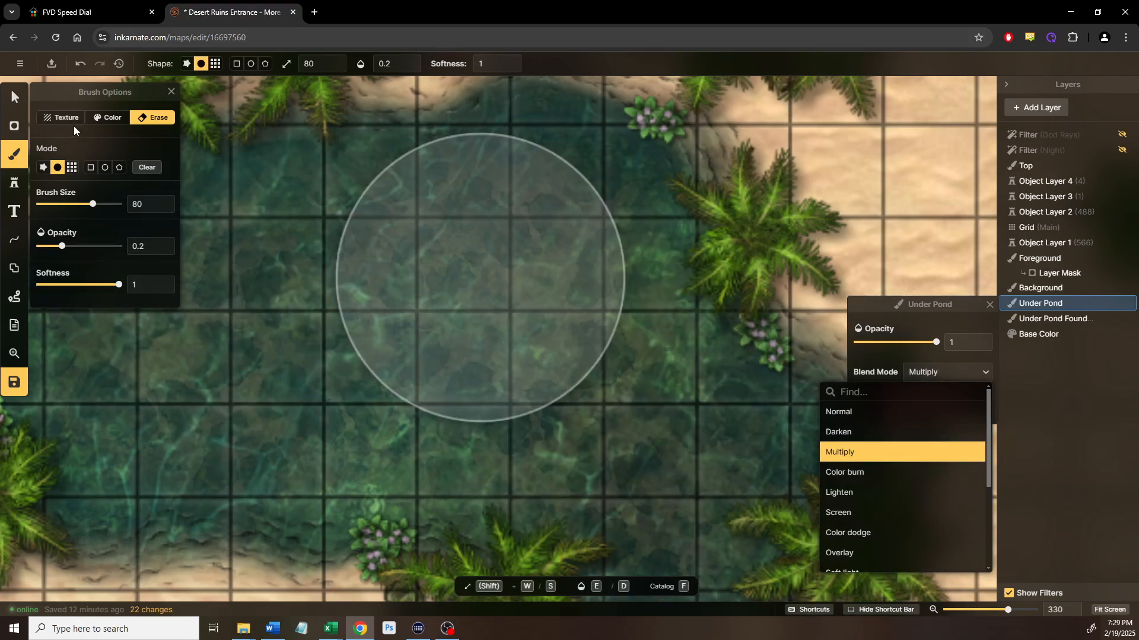
# Reopen the Under Pond layer options and set its opacity to 0.75
pyautogui.click(13, 99)
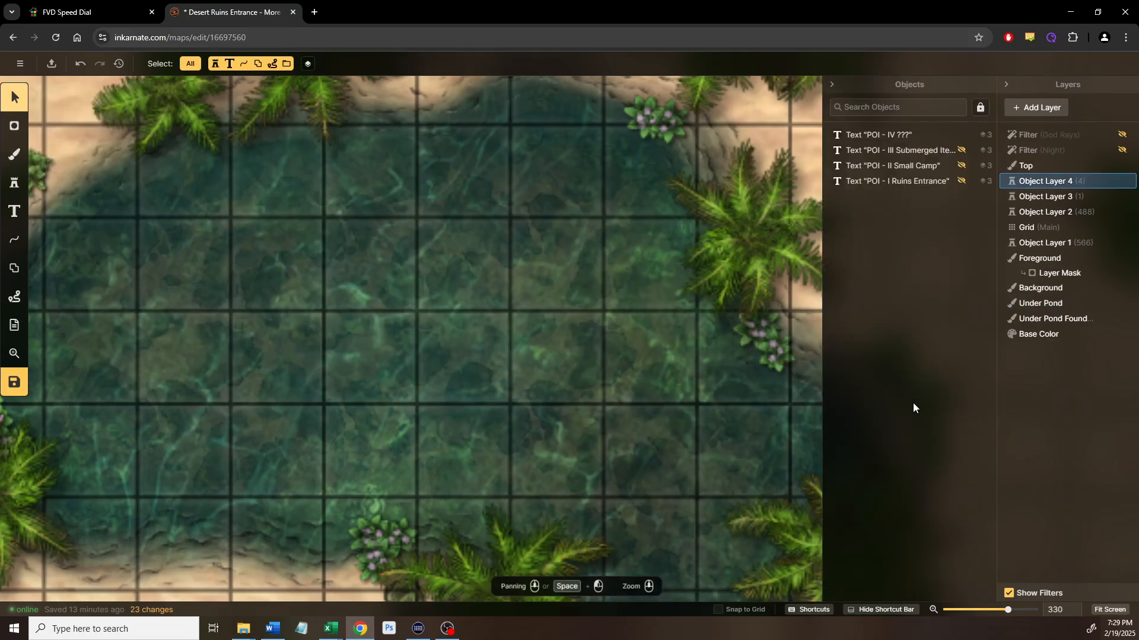
pyautogui.click(1043, 310)
pyautogui.rightClick(1041, 309)
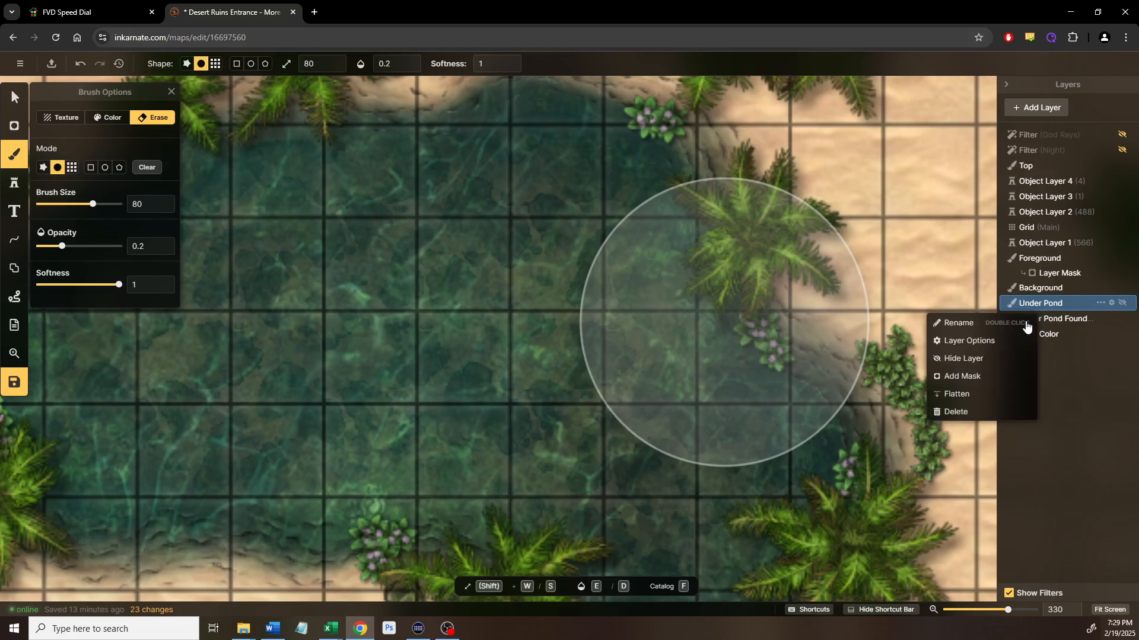
pyautogui.click(953, 342)
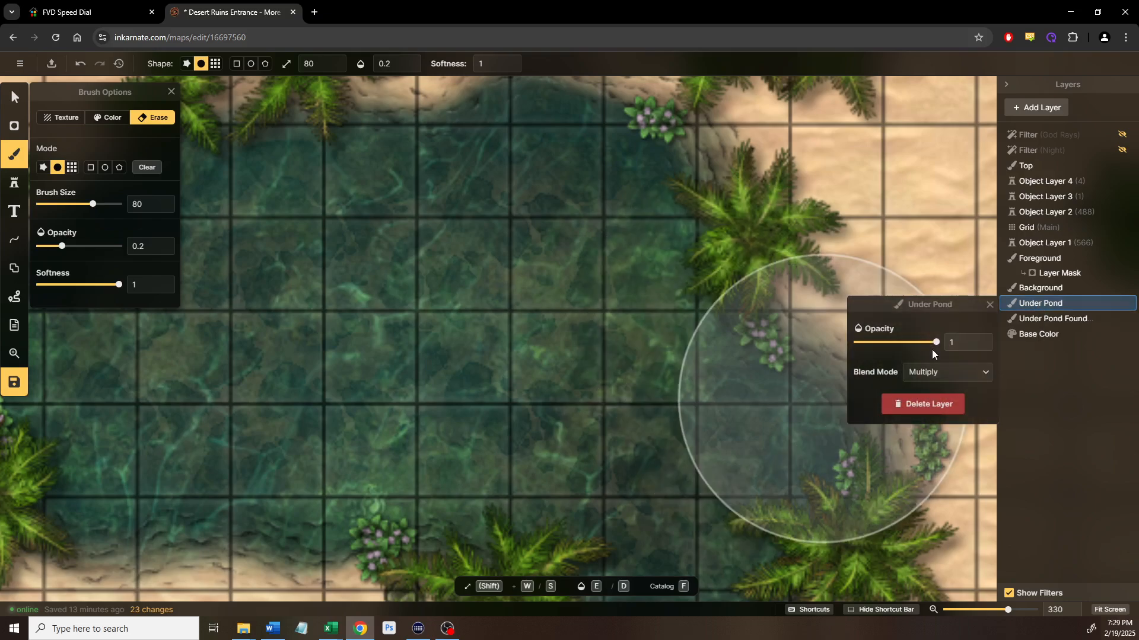
pyautogui.click(15, 98)
pyautogui.scroll(-5, 500, 386)
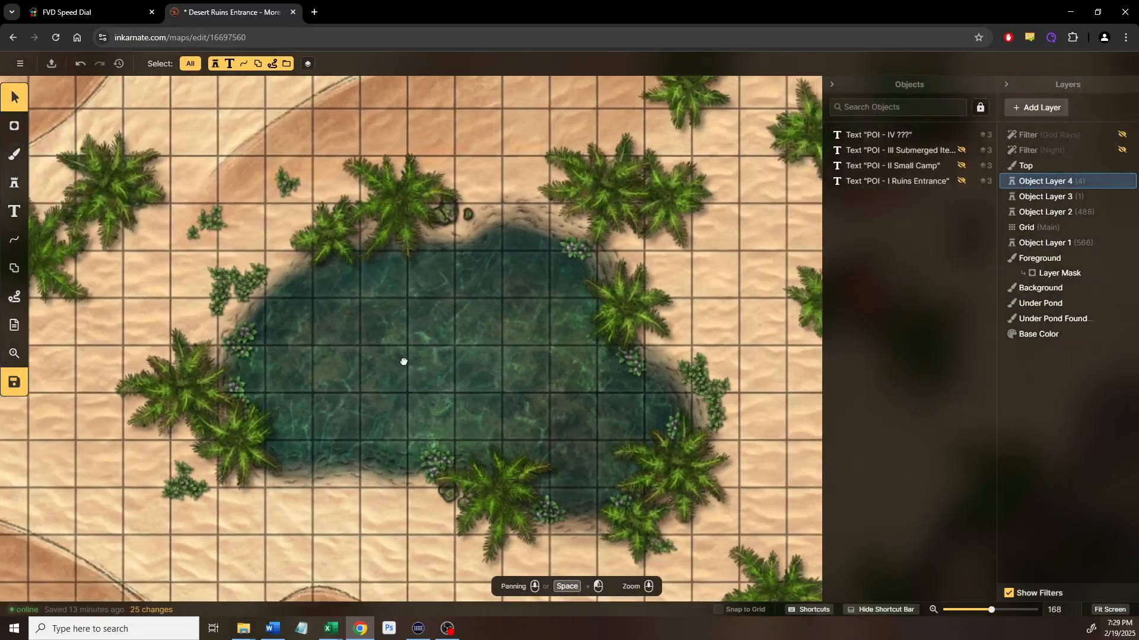
pyautogui.moveTo(502, 383); pyautogui.dragTo(404, 362)
pyautogui.scroll(-1, 437, 378)
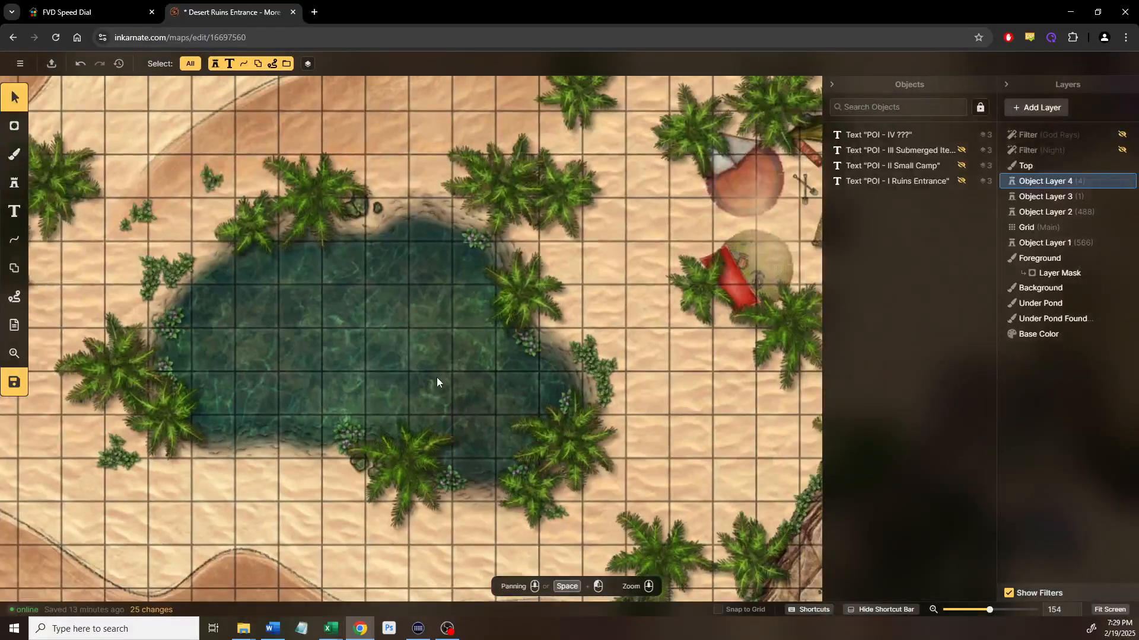
pyautogui.click(1025, 291)
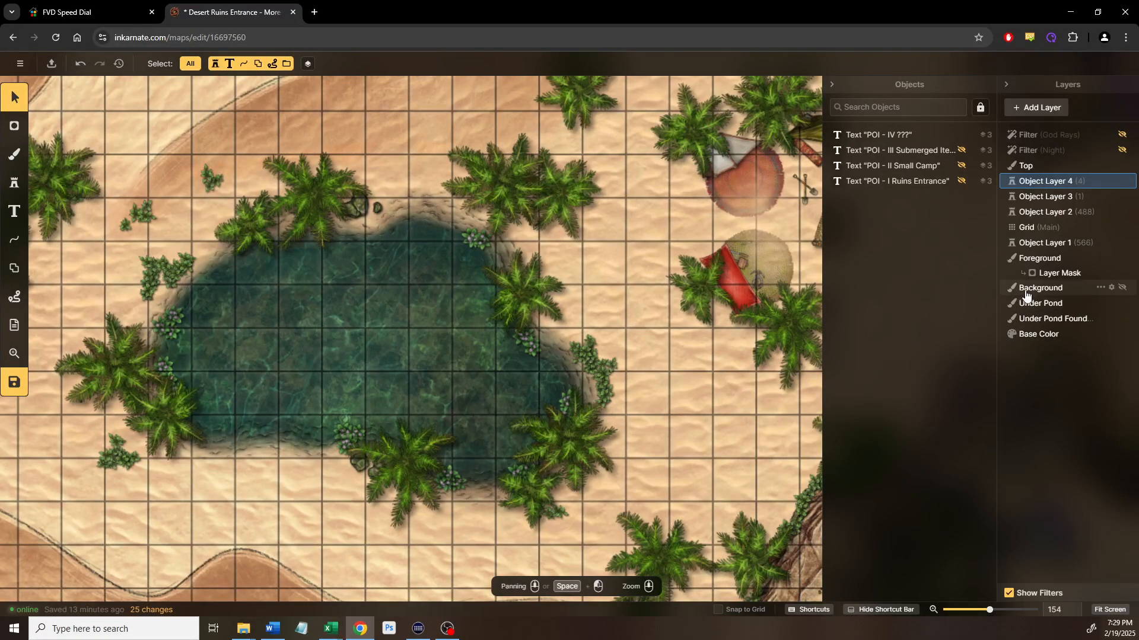
pyautogui.click(15, 161)
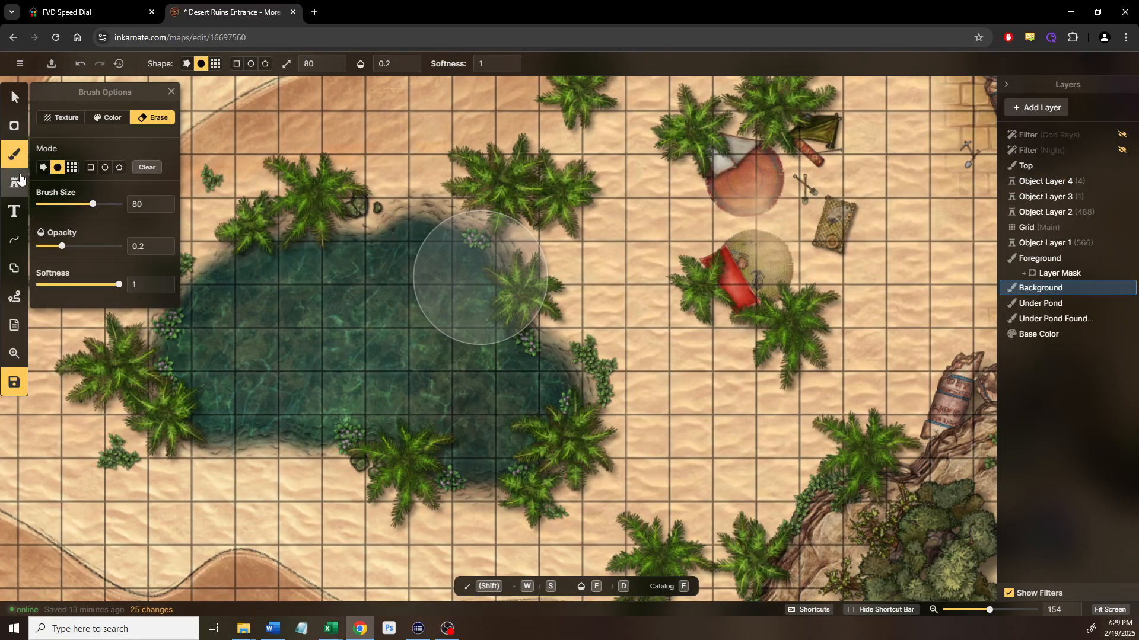
pyautogui.click(70, 117)
pyautogui.click(83, 273)
pyautogui.moveTo(304, 343); pyautogui.dragTo(438, 323)
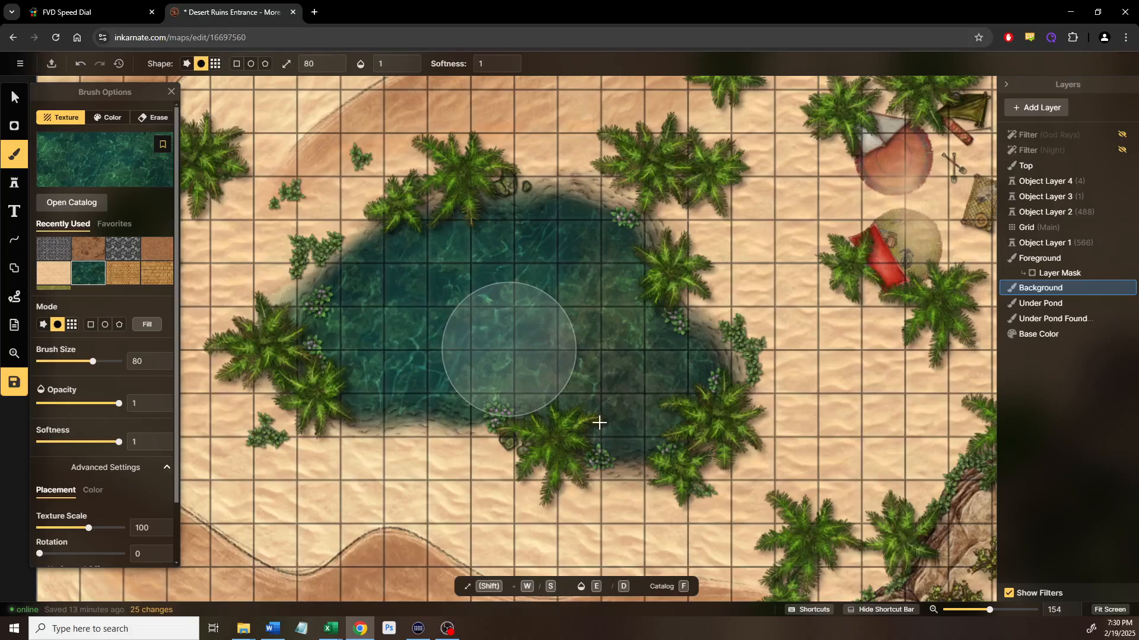
pyautogui.moveTo(867, 293)
pyautogui.mouseDown()
pyautogui.moveTo(788, 278)
pyautogui.moveTo(752, 364)
pyautogui.moveTo(682, 379)
pyautogui.mouseUp()
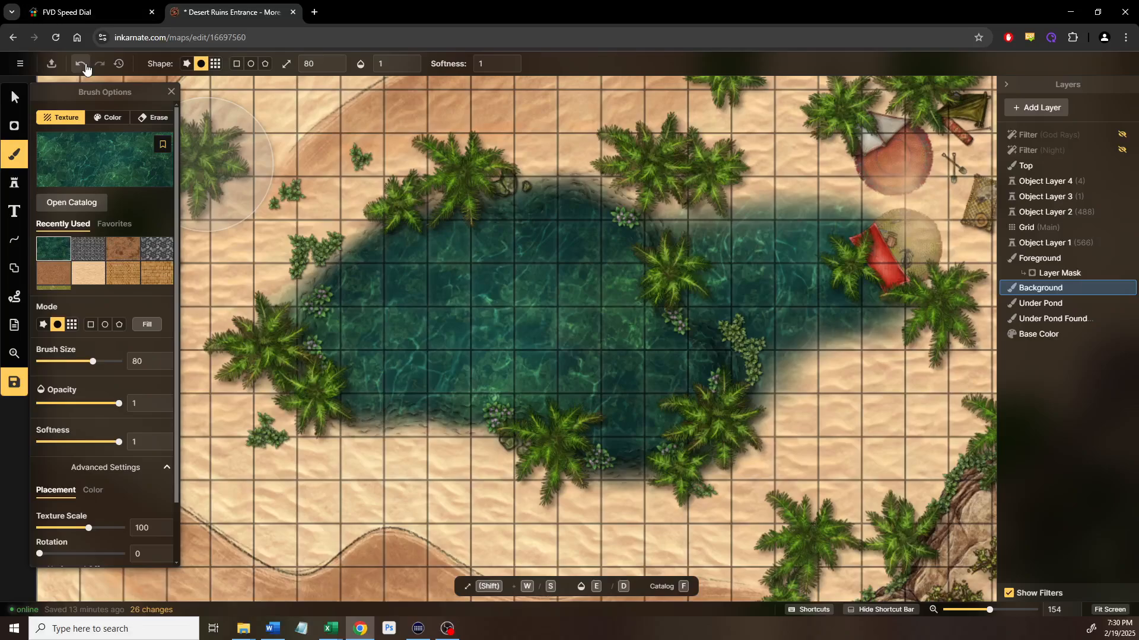
pyautogui.click(80, 64)
pyautogui.click(100, 64)
pyautogui.click(71, 68)
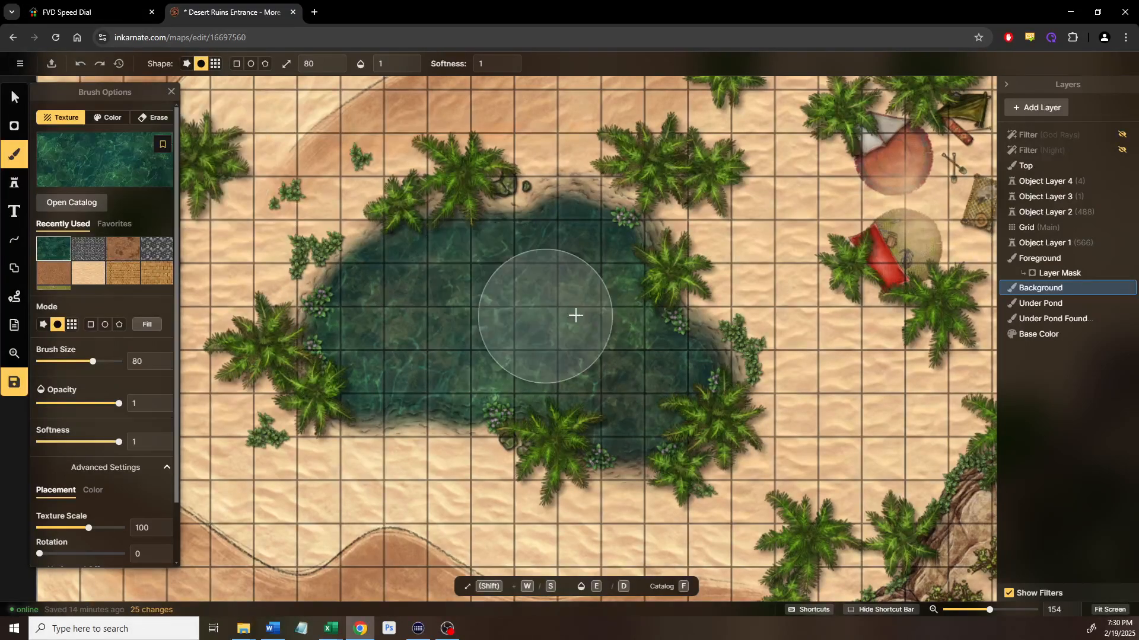
pyautogui.click(14, 97)
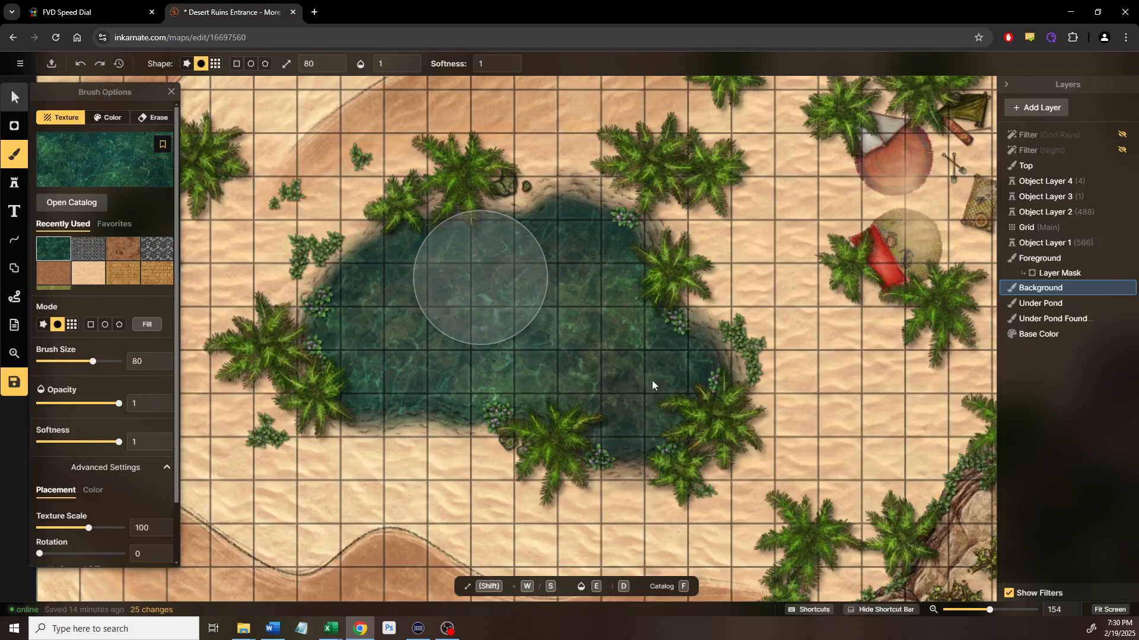
pyautogui.scroll(1, 751, 385)
pyautogui.scroll(2, 751, 385)
pyautogui.moveTo(751, 385); pyautogui.dragTo(606, 378)
pyautogui.scroll(-1, 750, 348)
pyautogui.scroll(1, 569, 317)
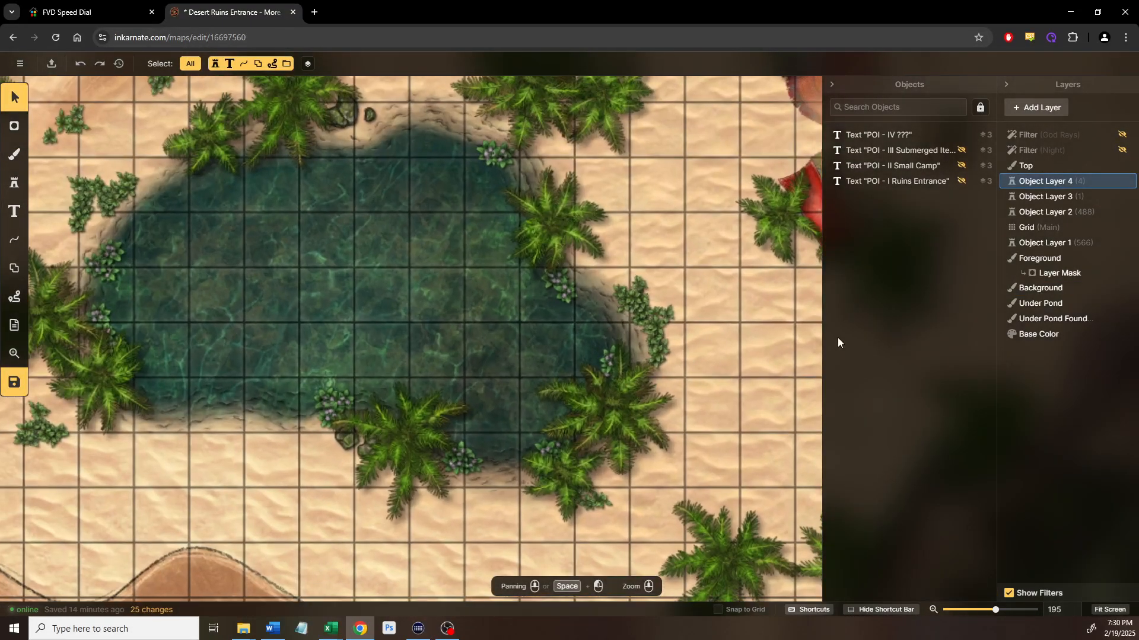
# Add Object Layer 5 and drag it down between Background and Under Pond
pyautogui.rightClick(1041, 309)
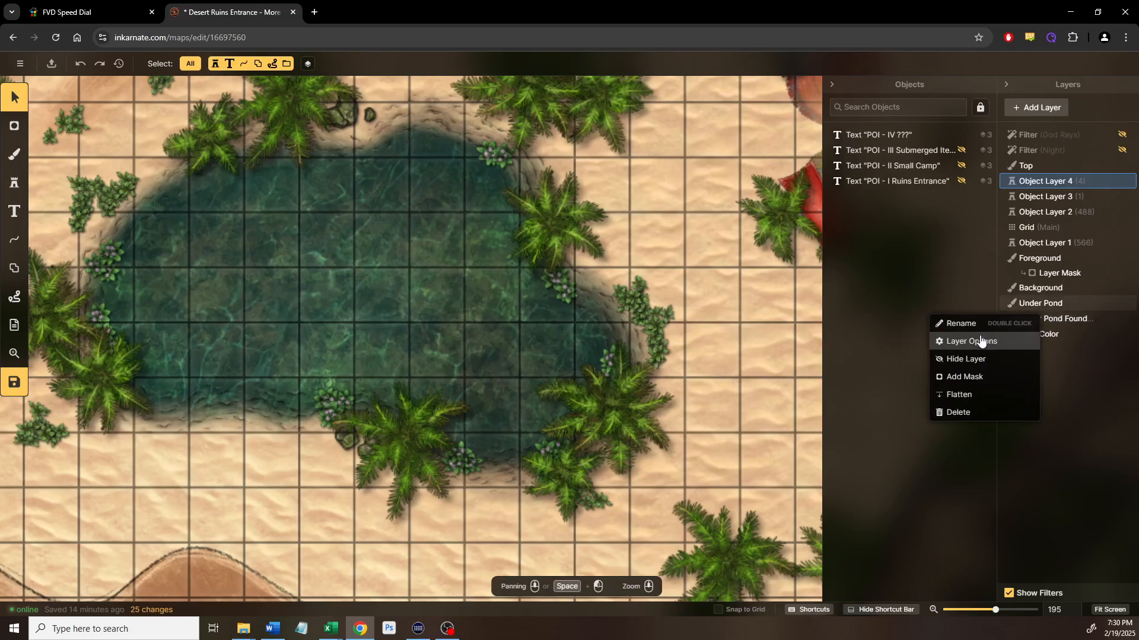
pyautogui.click(1065, 107)
pyautogui.click(1065, 107)
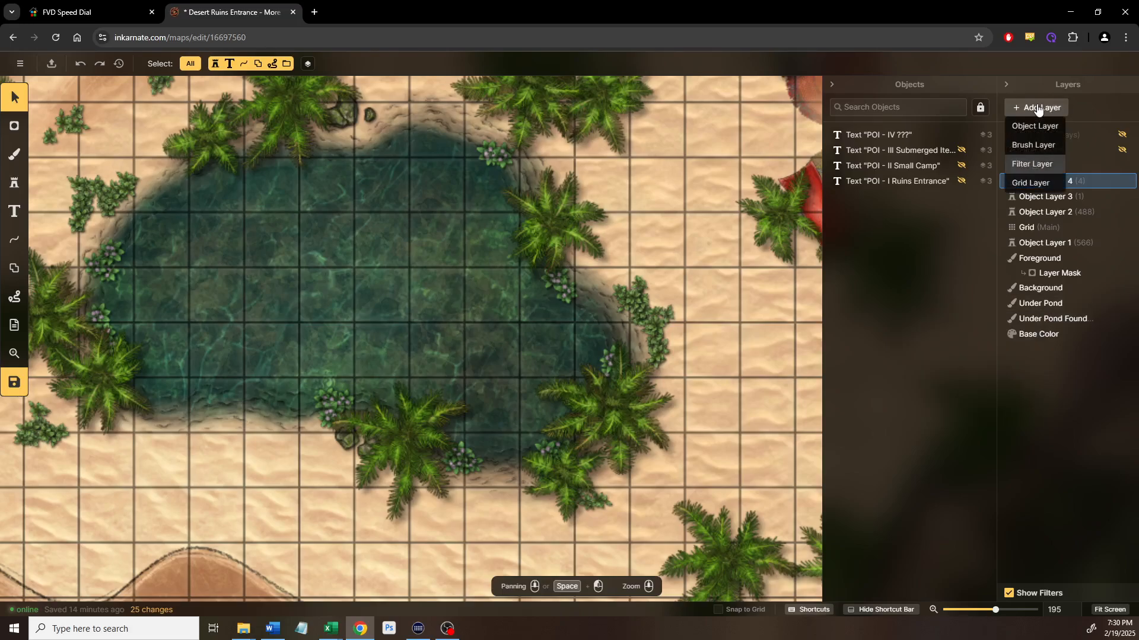
pyautogui.click(1029, 124)
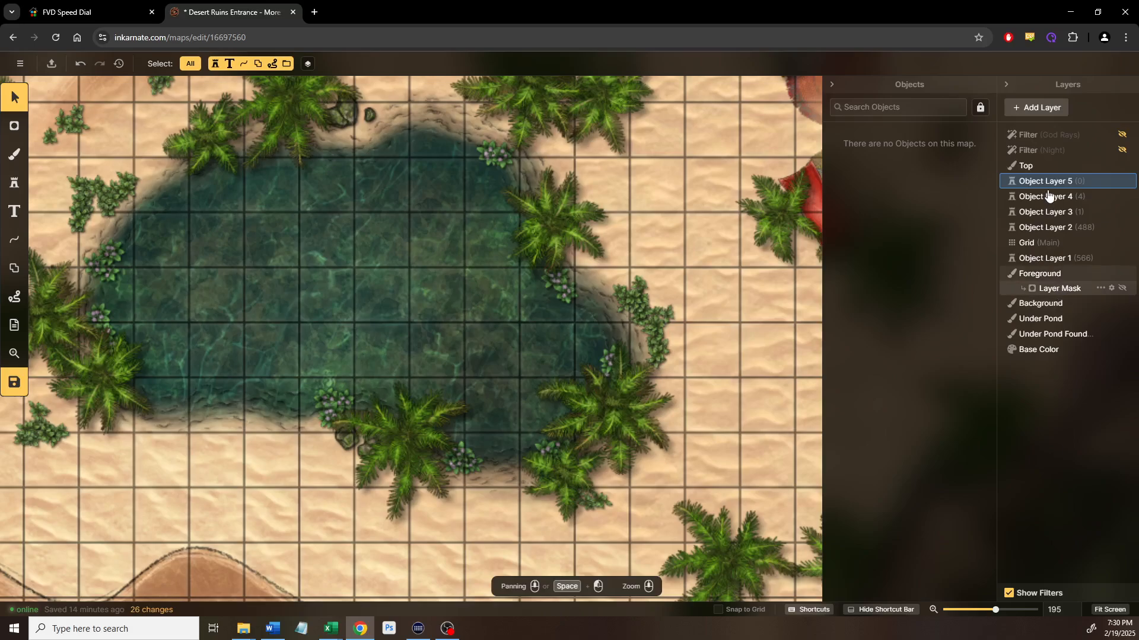
pyautogui.moveTo(1046, 187); pyautogui.dragTo(1052, 308)
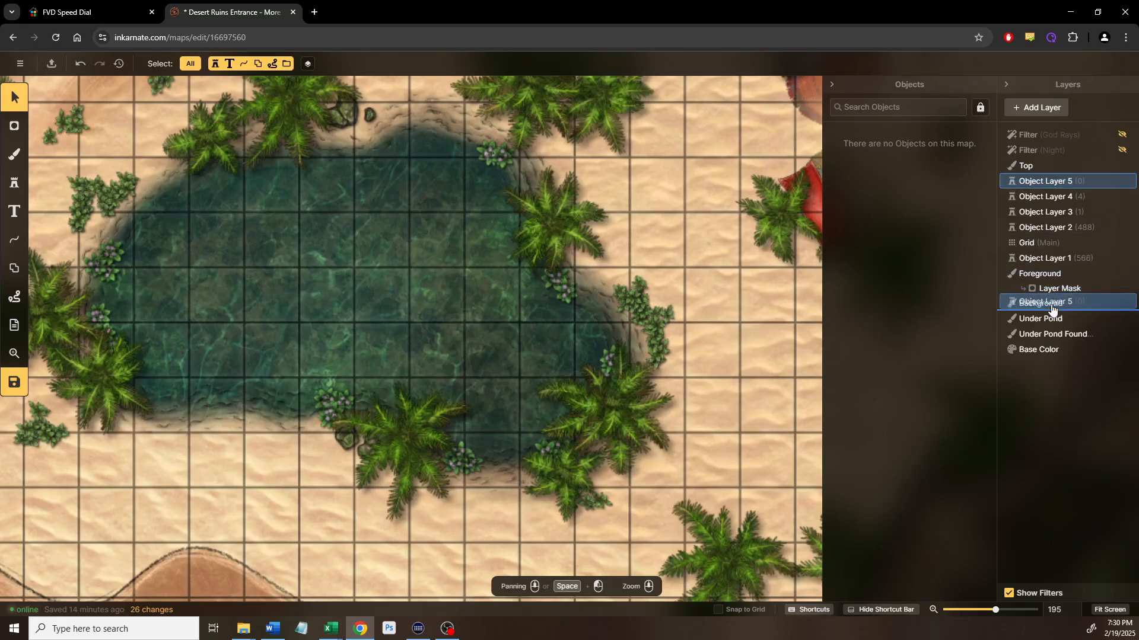
pyautogui.moveTo(552, 297); pyautogui.dragTo(553, 299)
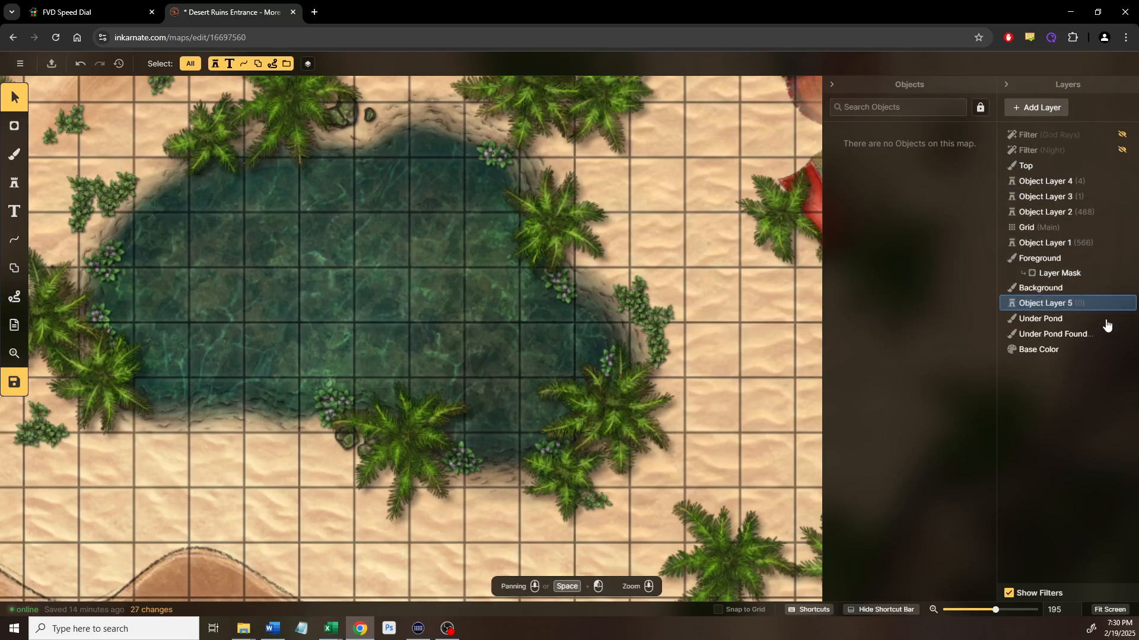
pyautogui.moveTo(586, 334); pyautogui.dragTo(720, 354)
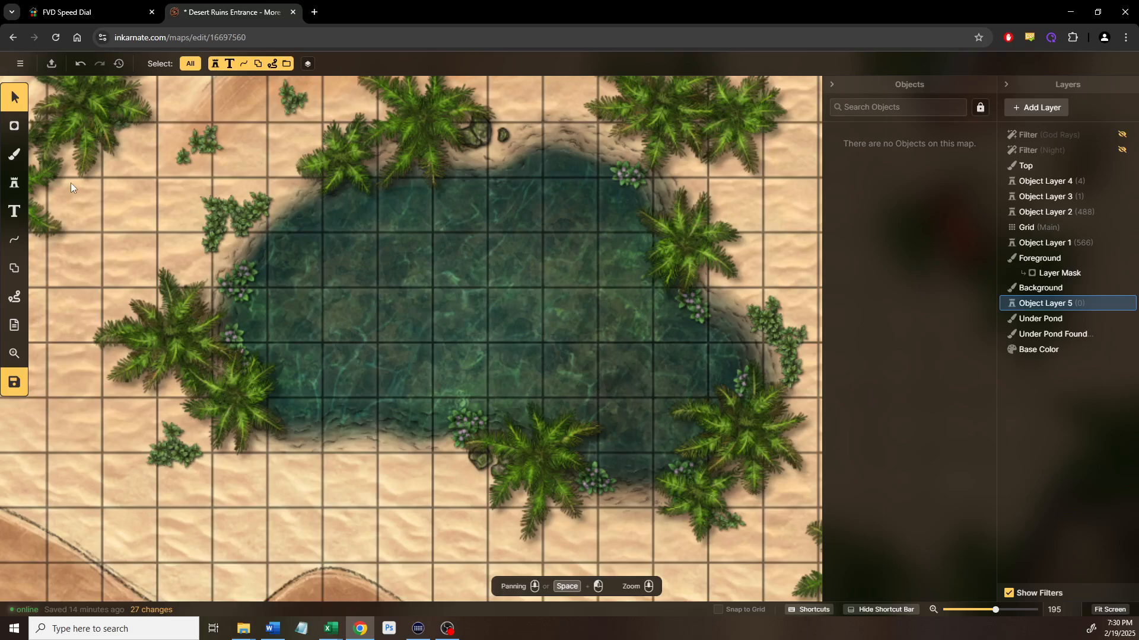
# Place a trial pickaxe stamp at scale 30 in the pond
pyautogui.click(14, 187)
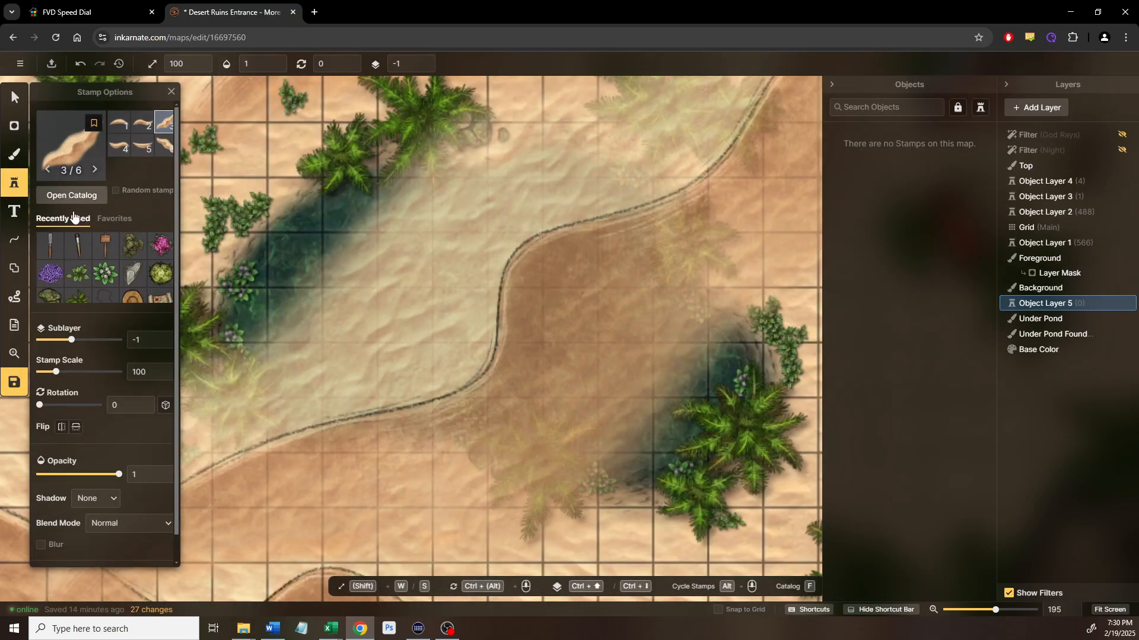
pyautogui.click(92, 206)
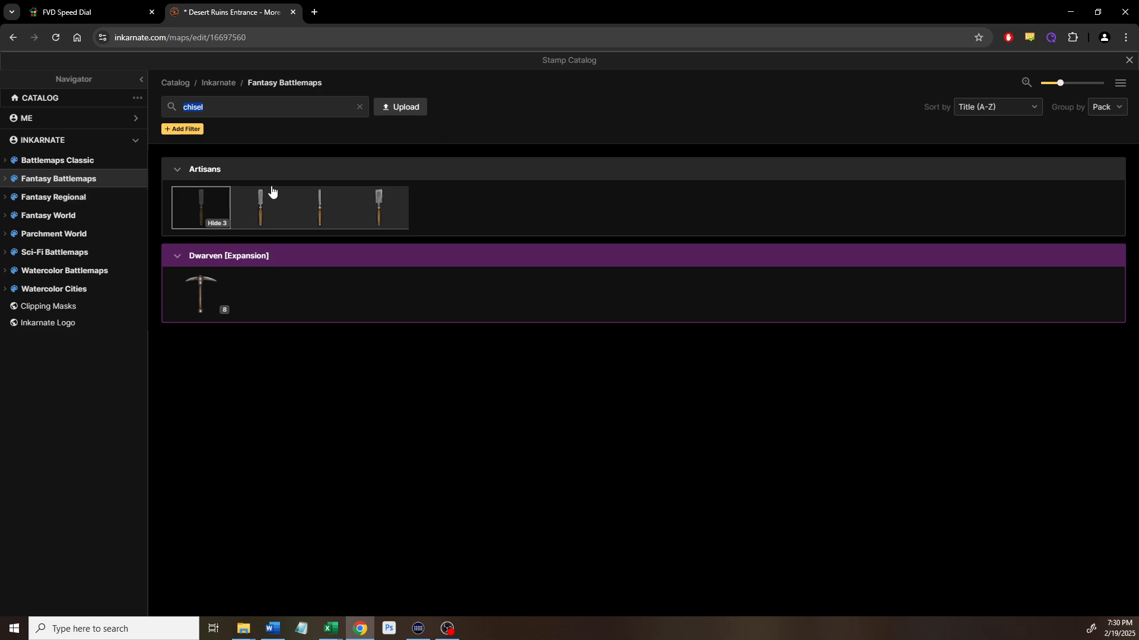
pyautogui.click(215, 291)
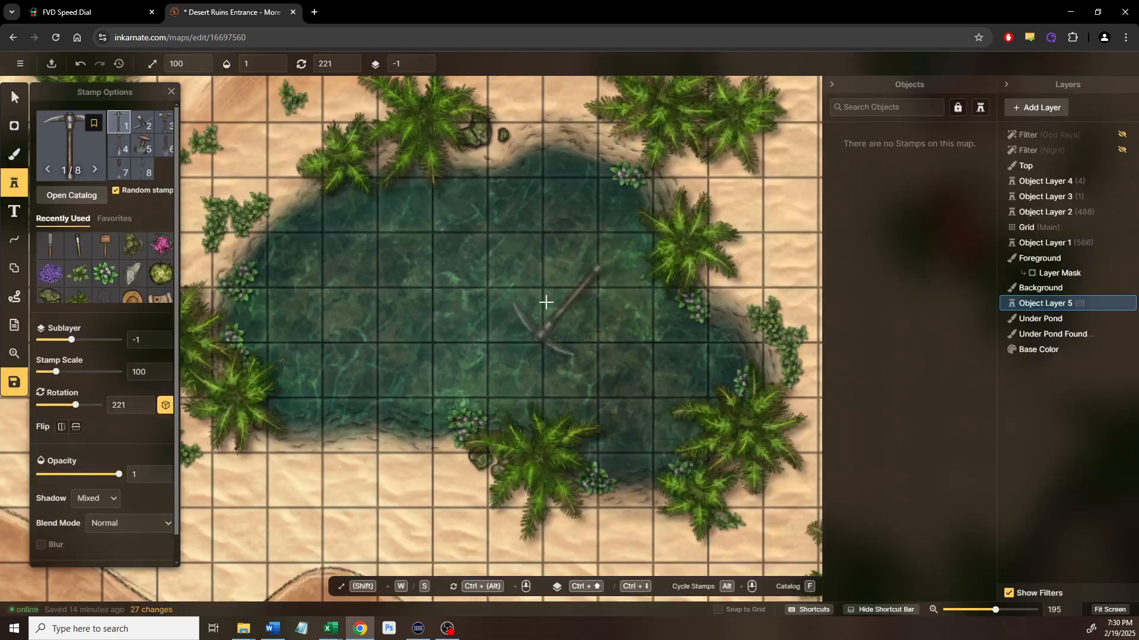
pyautogui.scroll(4, 539, 305)
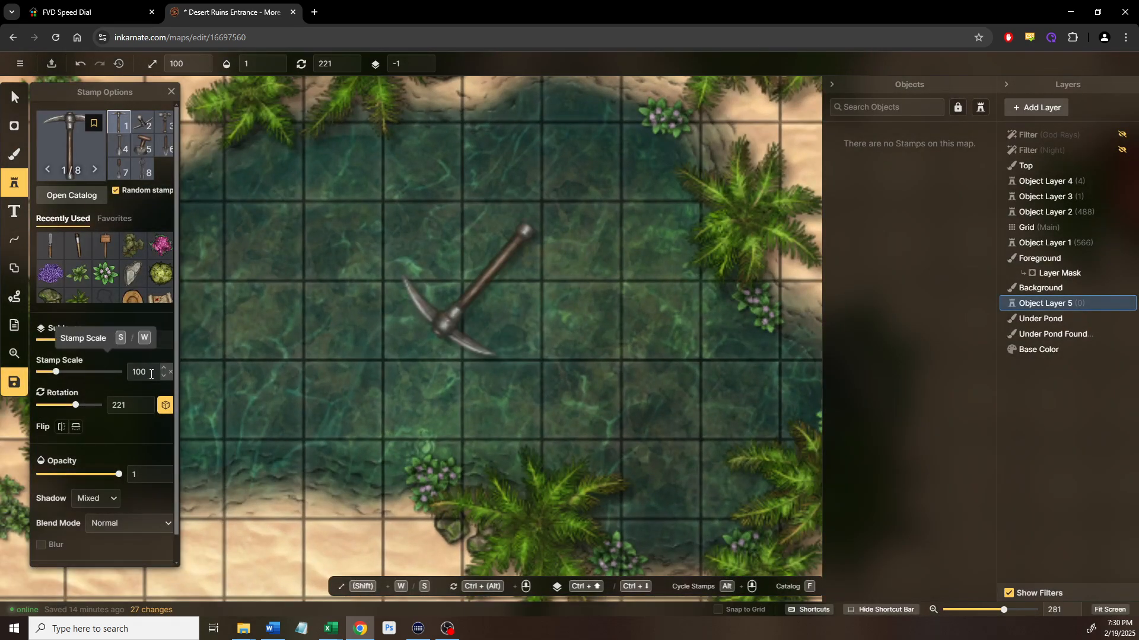
pyautogui.doubleClick(144, 373)
pyautogui.write('30')
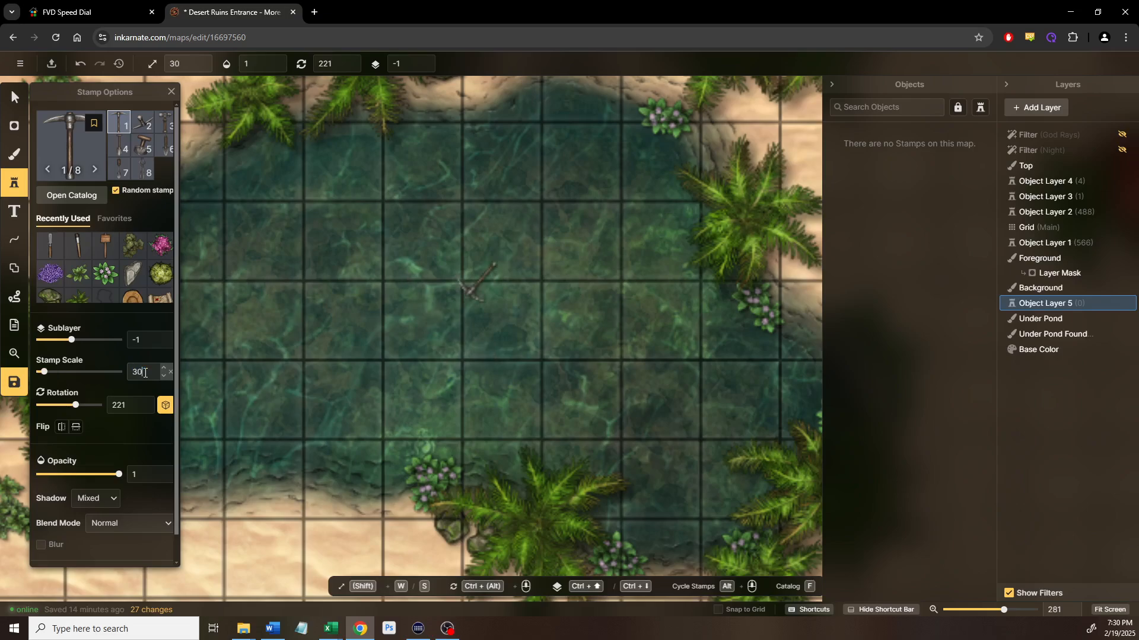
pyautogui.click(531, 292)
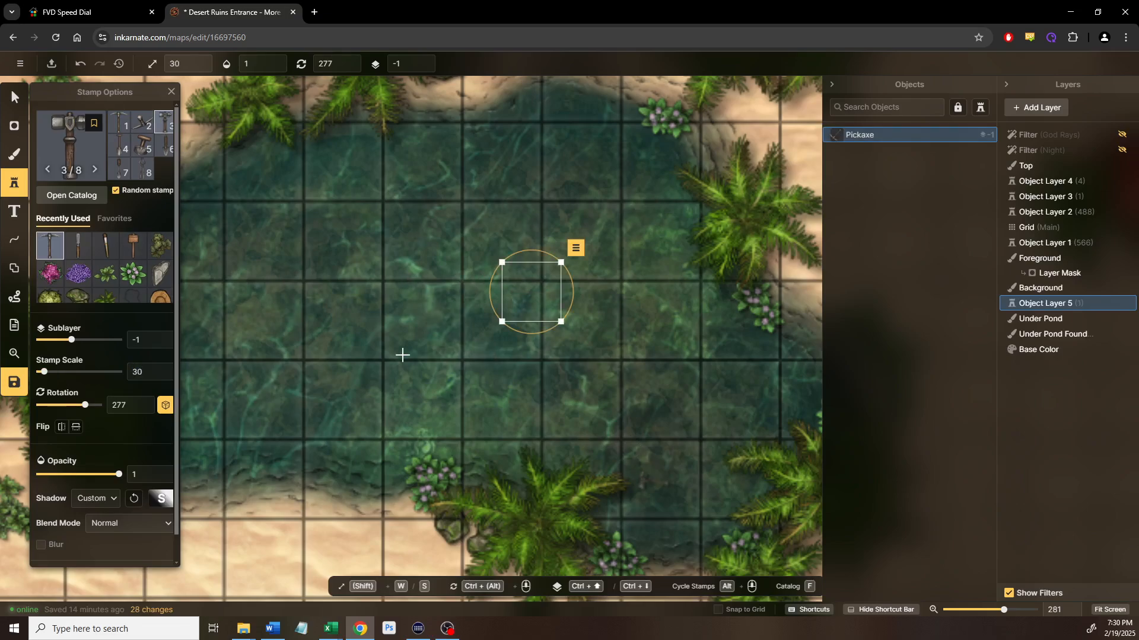
# Move the pickaxe around the pond floor, then delete it and reopen the stamp catalog
pyautogui.scroll(5, 504, 281)
pyautogui.moveTo(564, 282); pyautogui.dragTo(504, 249)
pyautogui.scroll(-4, 510, 297)
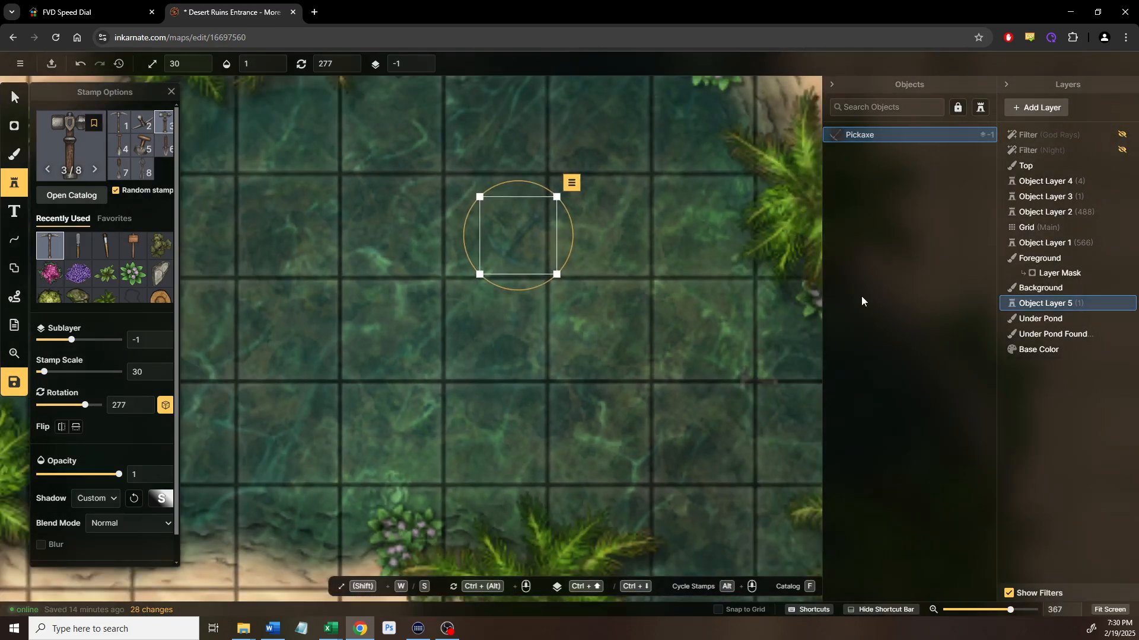
pyautogui.moveTo(592, 367); pyautogui.dragTo(657, 392)
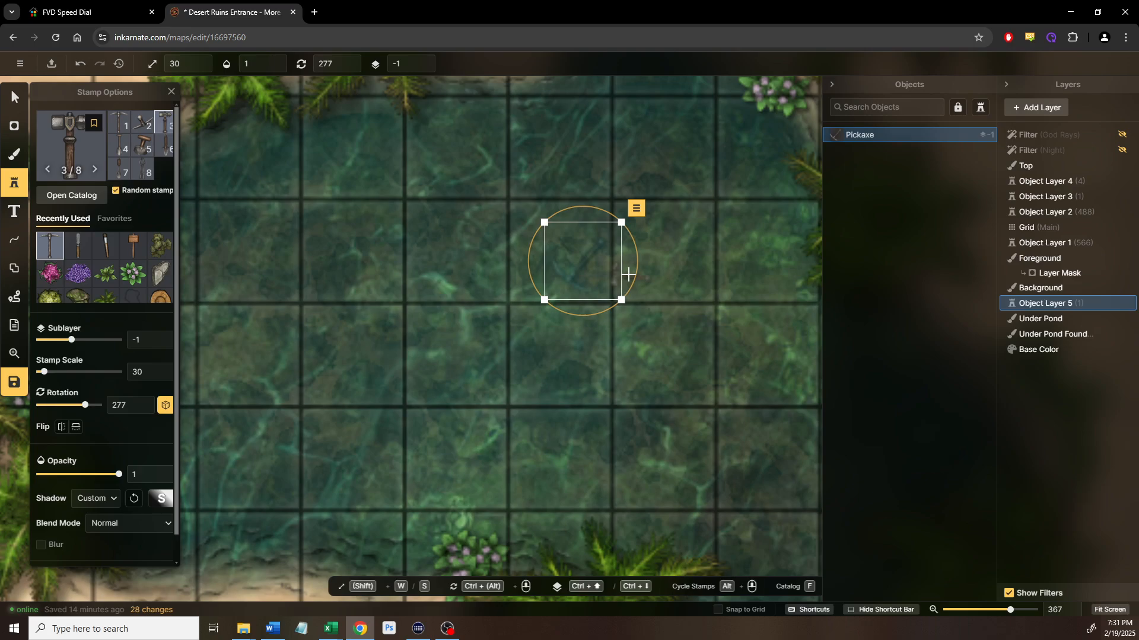
pyautogui.moveTo(571, 267); pyautogui.dragTo(616, 267)
pyautogui.moveTo(541, 305); pyautogui.dragTo(298, 338)
pyautogui.press('Delete')
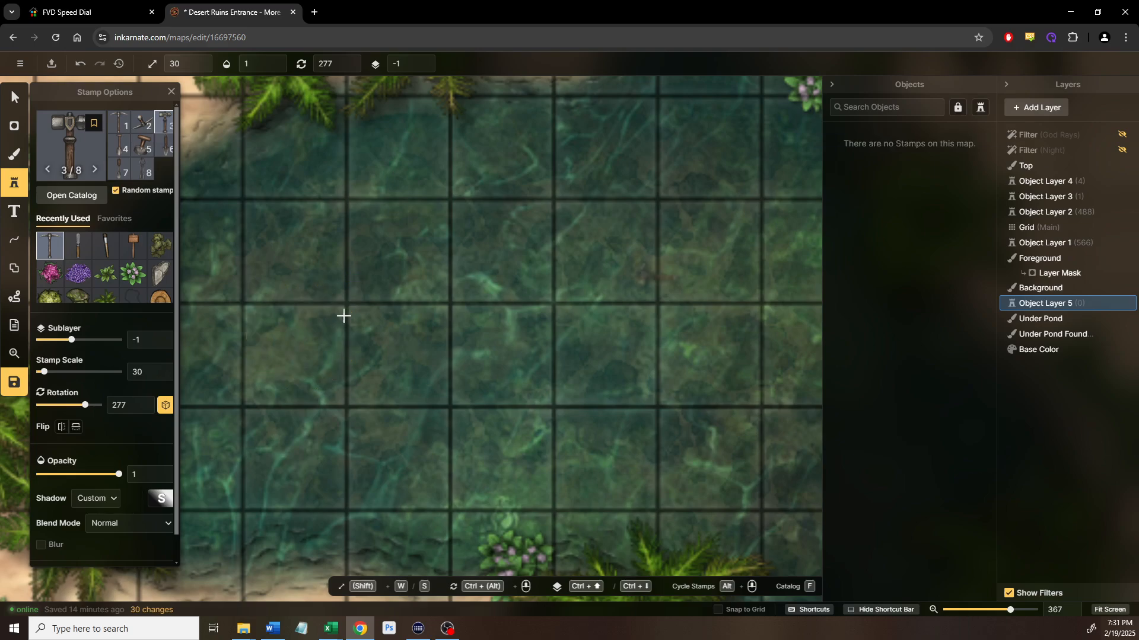
pyautogui.scroll(-5, 432, 303)
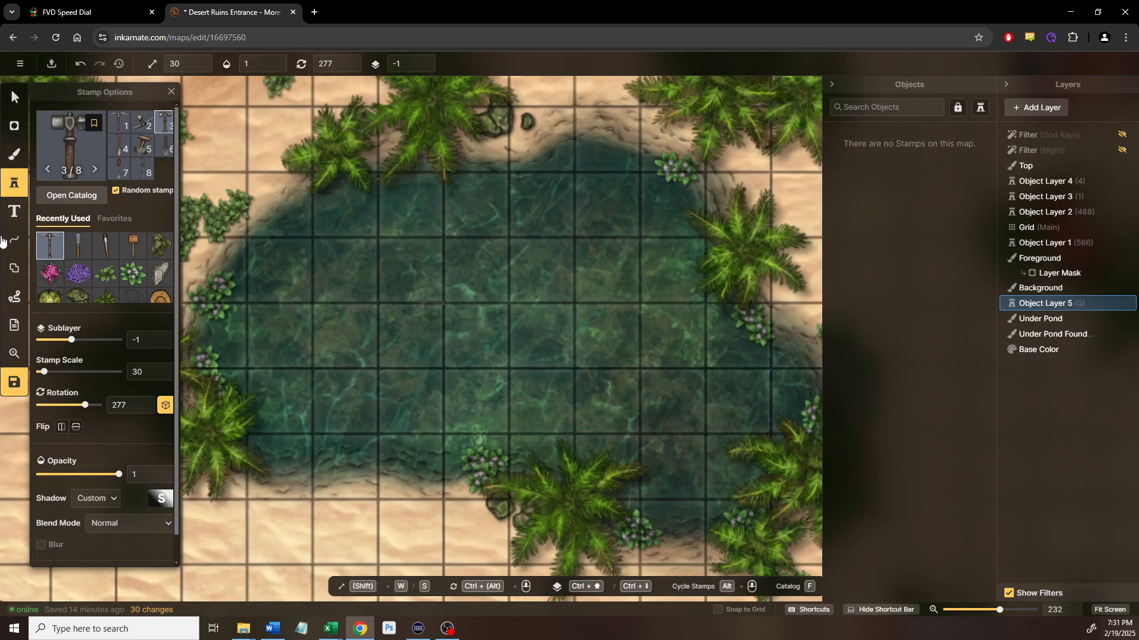
pyautogui.click(75, 195)
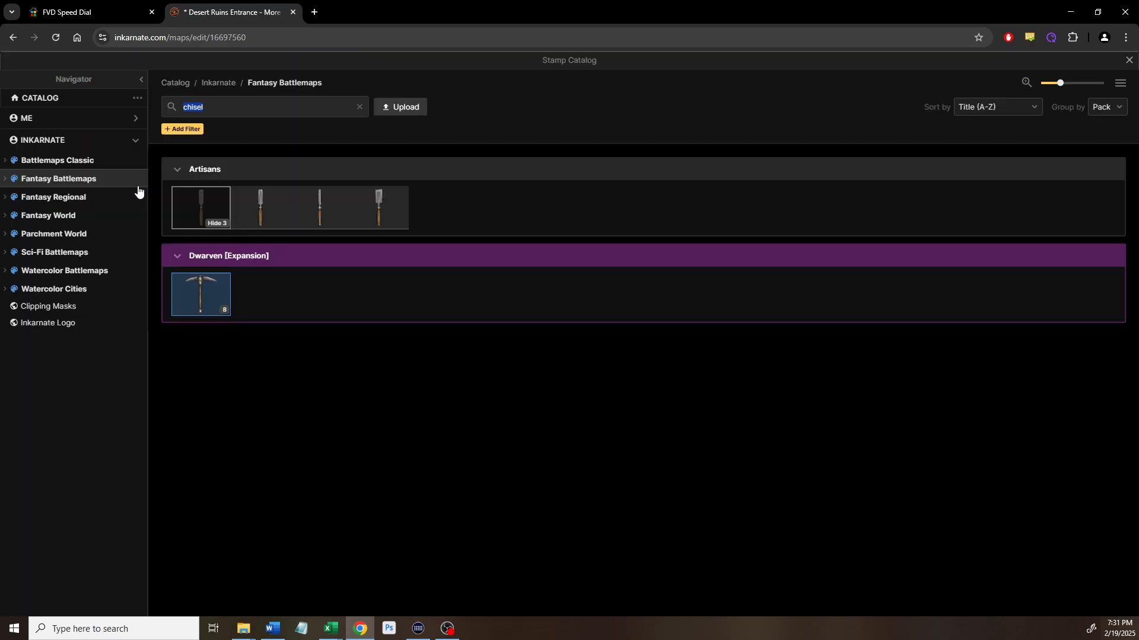
# Clear the chisel search and place a Sarcophagus stamp from the Desert set in the pond
pyautogui.click(217, 313)
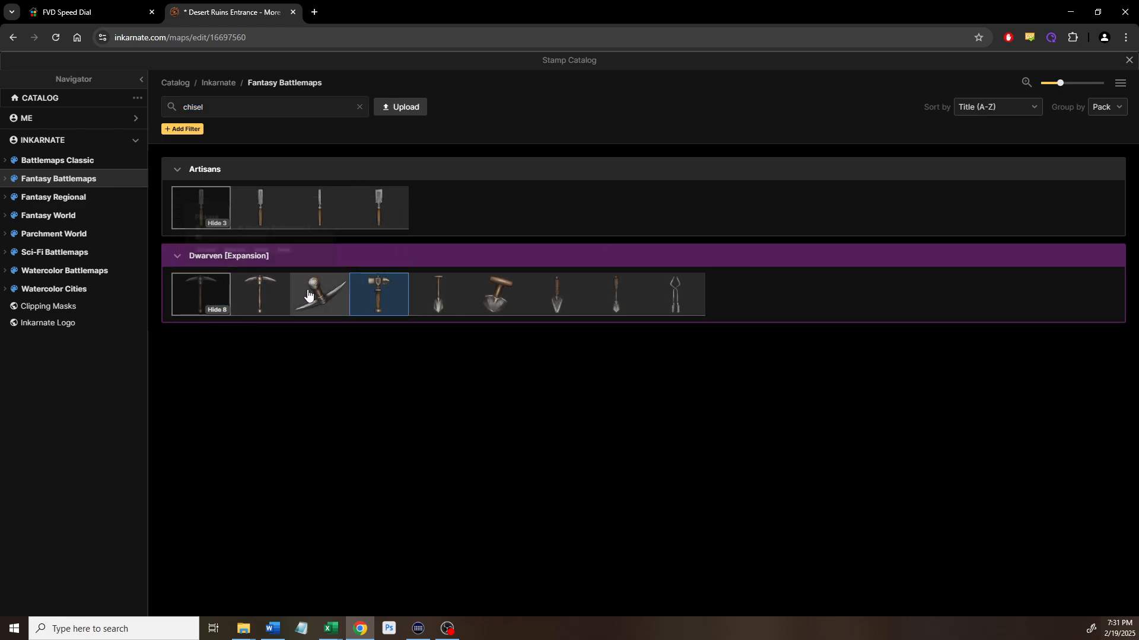
pyautogui.click(362, 117)
pyautogui.click(360, 108)
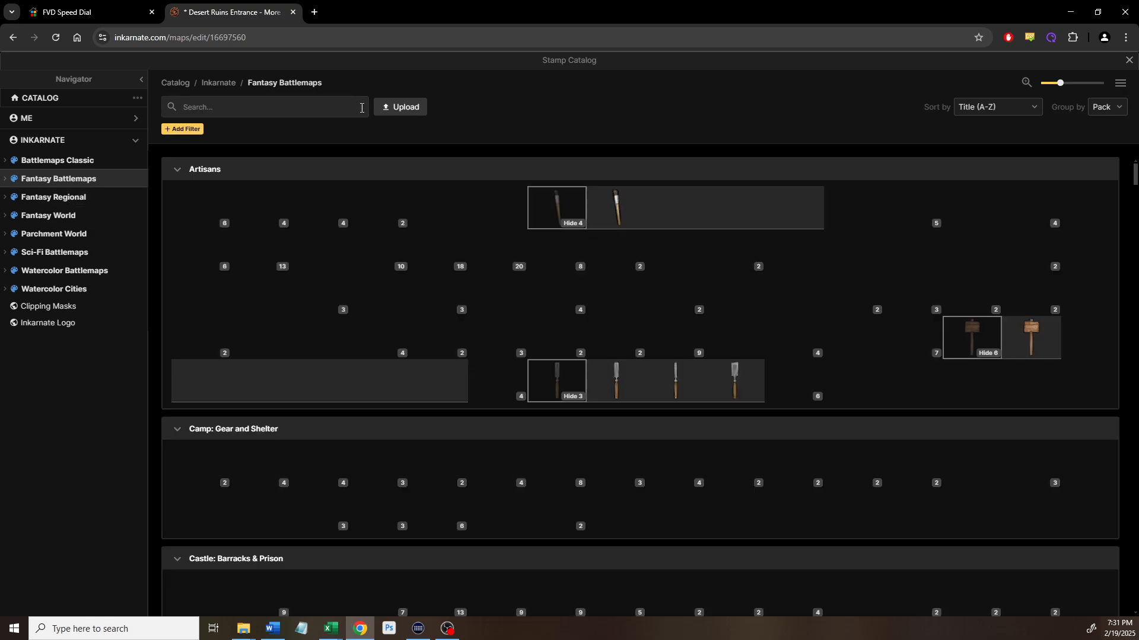
pyautogui.scroll(-3, 296, 412)
pyautogui.scroll(-15, 295, 414)
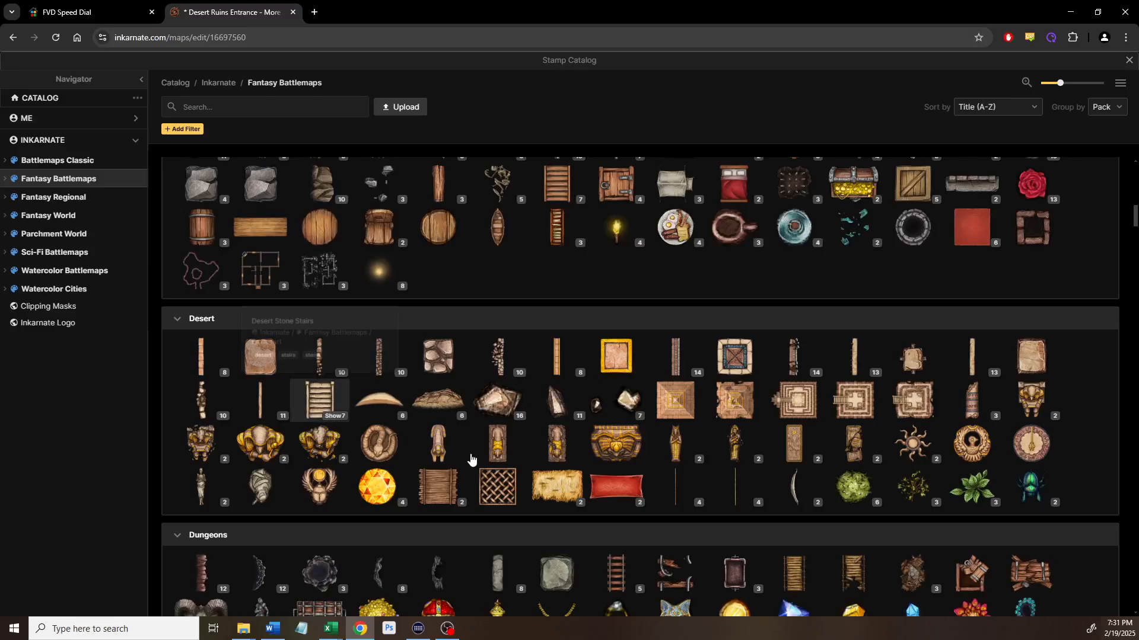
pyautogui.scroll(-1, 437, 443)
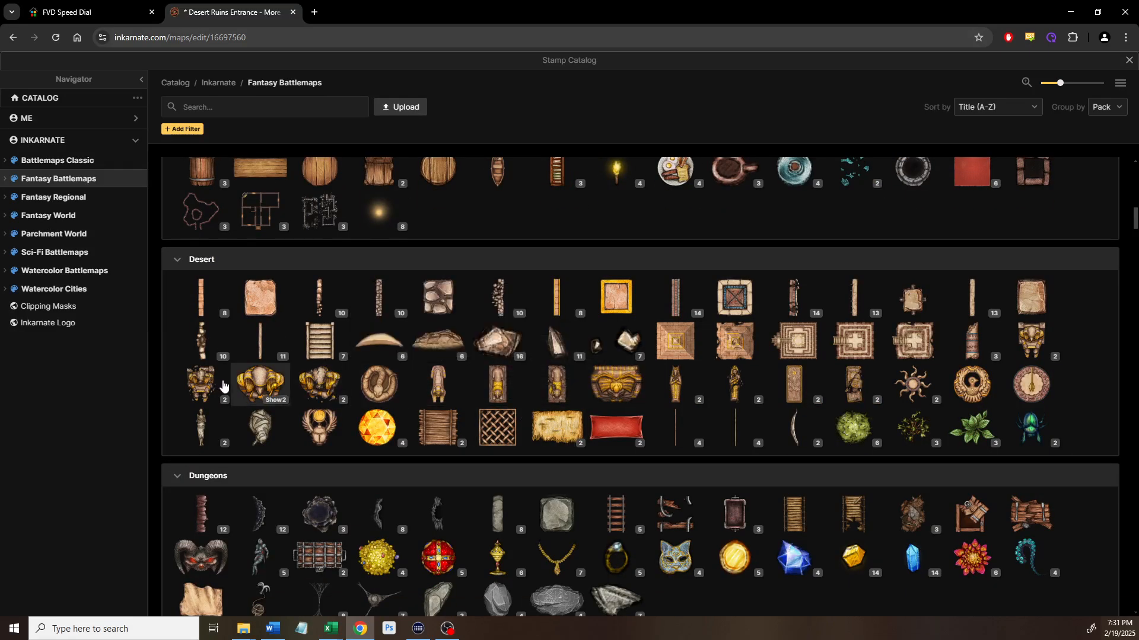
pyautogui.click(670, 384)
pyautogui.scroll(4, 576, 320)
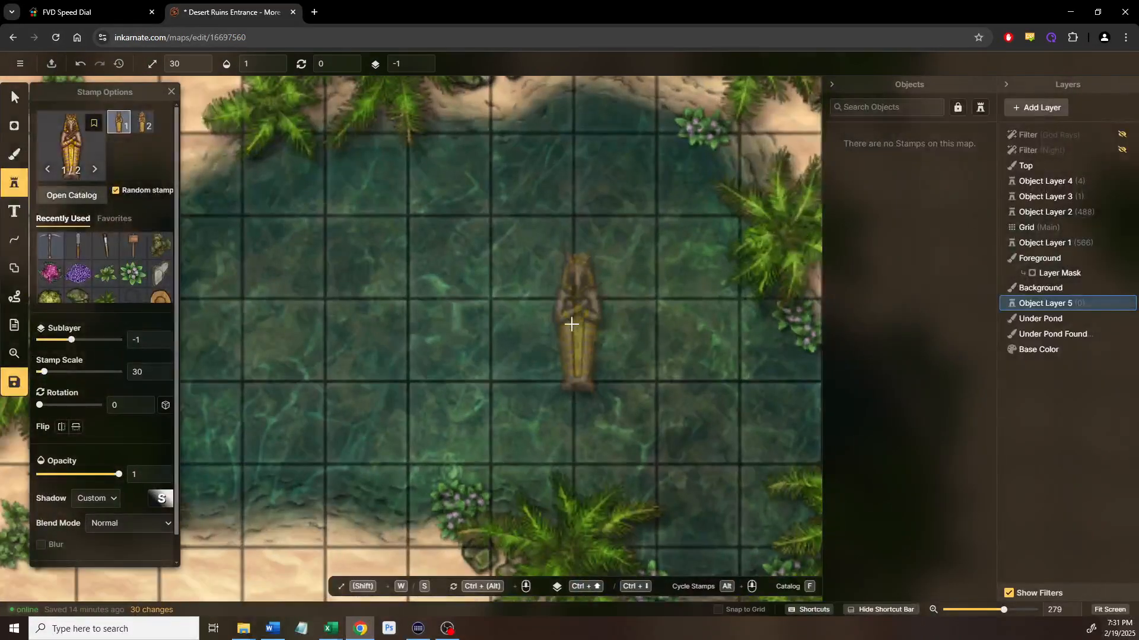
pyautogui.click(509, 335)
# Rotate the sarcophagus to about 41.5 degrees and position it near the pond's centre
pyautogui.moveTo(512, 246); pyautogui.dragTo(612, 341)
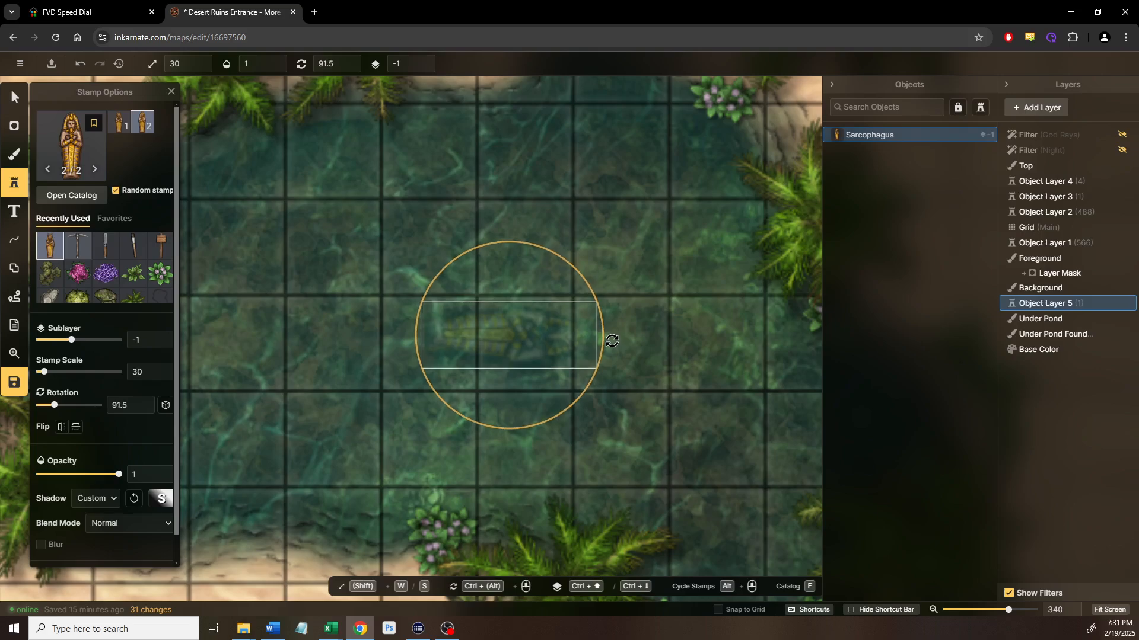
pyautogui.moveTo(530, 339); pyautogui.dragTo(477, 336)
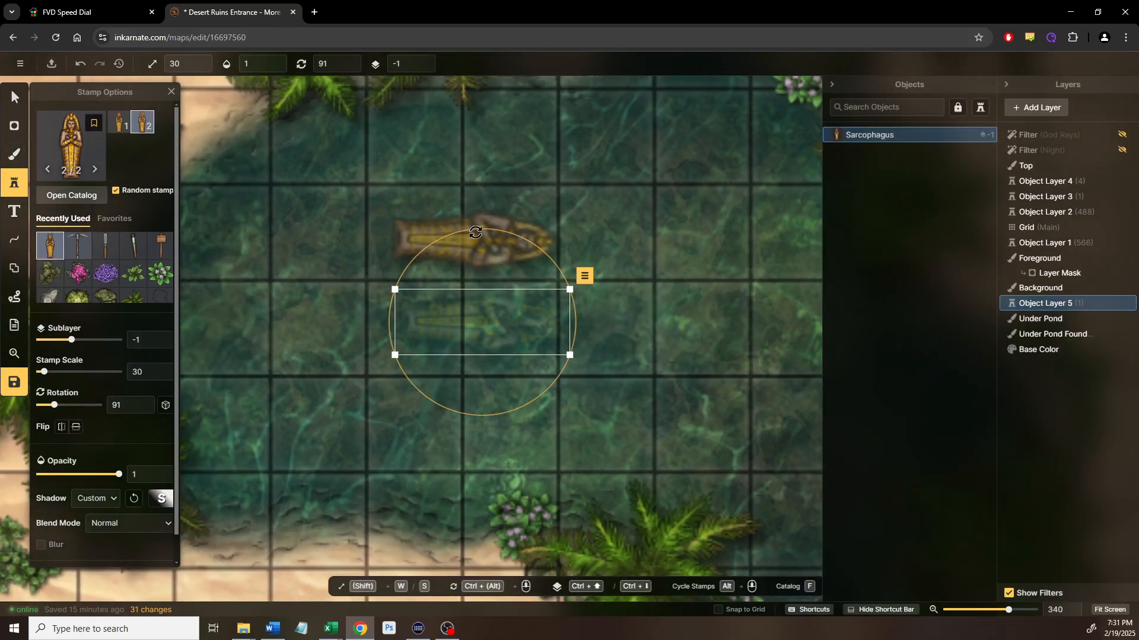
pyautogui.moveTo(477, 229); pyautogui.dragTo(396, 250)
pyautogui.moveTo(535, 386); pyautogui.dragTo(501, 299)
pyautogui.scroll(-5, 444, 294)
pyautogui.moveTo(509, 240); pyautogui.dragTo(488, 230)
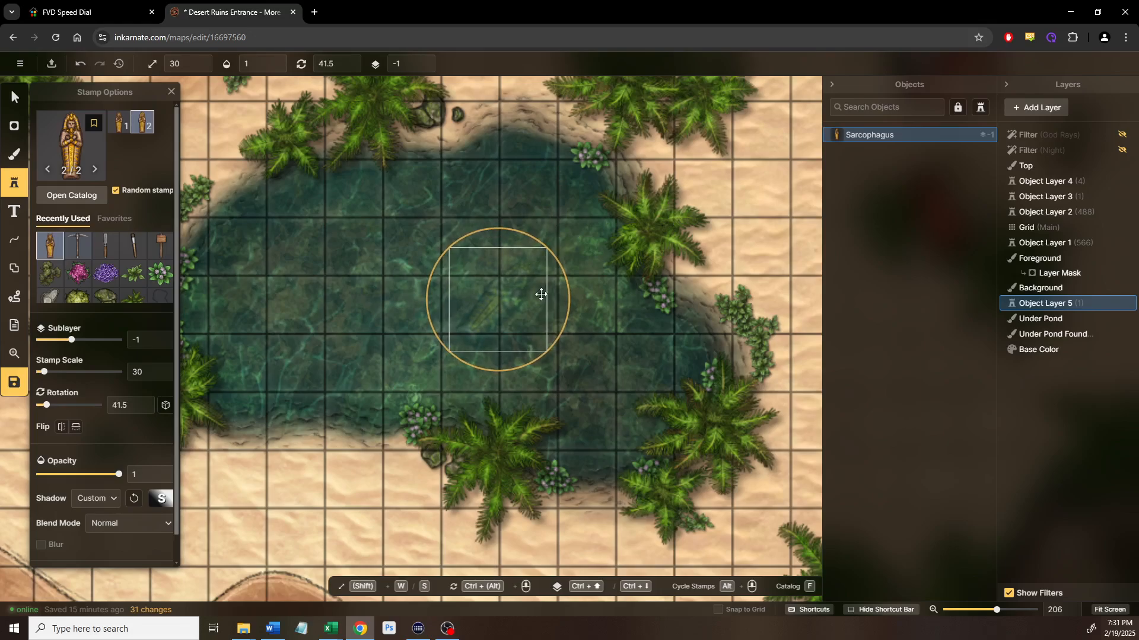
pyautogui.moveTo(508, 292); pyautogui.dragTo(504, 282)
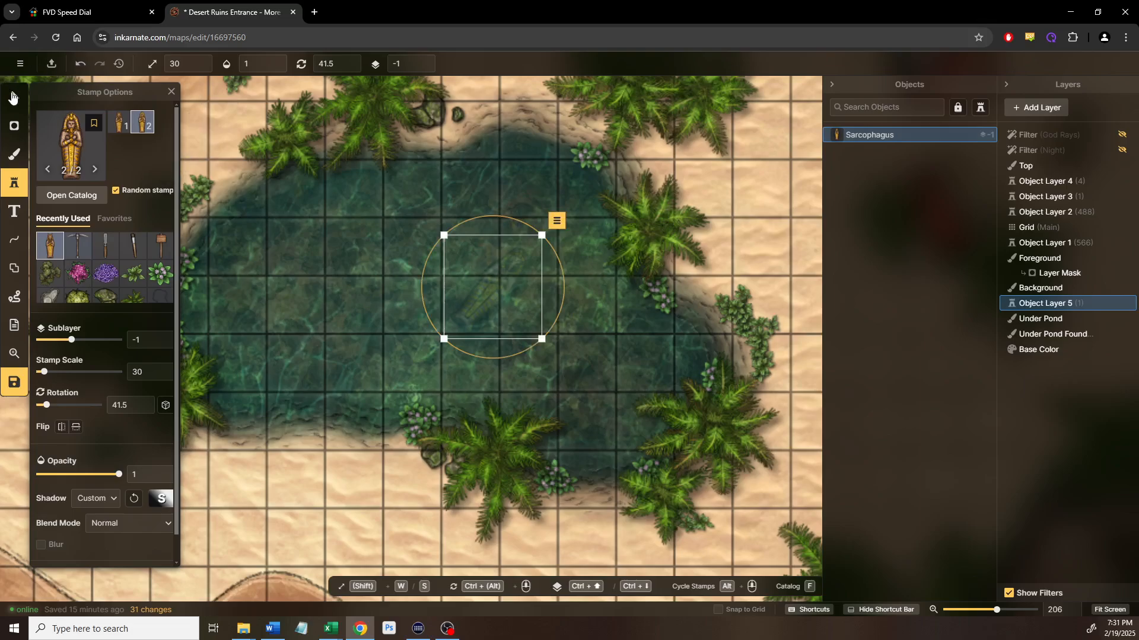
pyautogui.scroll(-3, 675, 379)
pyautogui.moveTo(675, 378); pyautogui.dragTo(261, 354)
pyautogui.moveTo(590, 355); pyautogui.dragTo(346, 345)
pyautogui.moveTo(674, 291); pyautogui.dragTo(1007, 301)
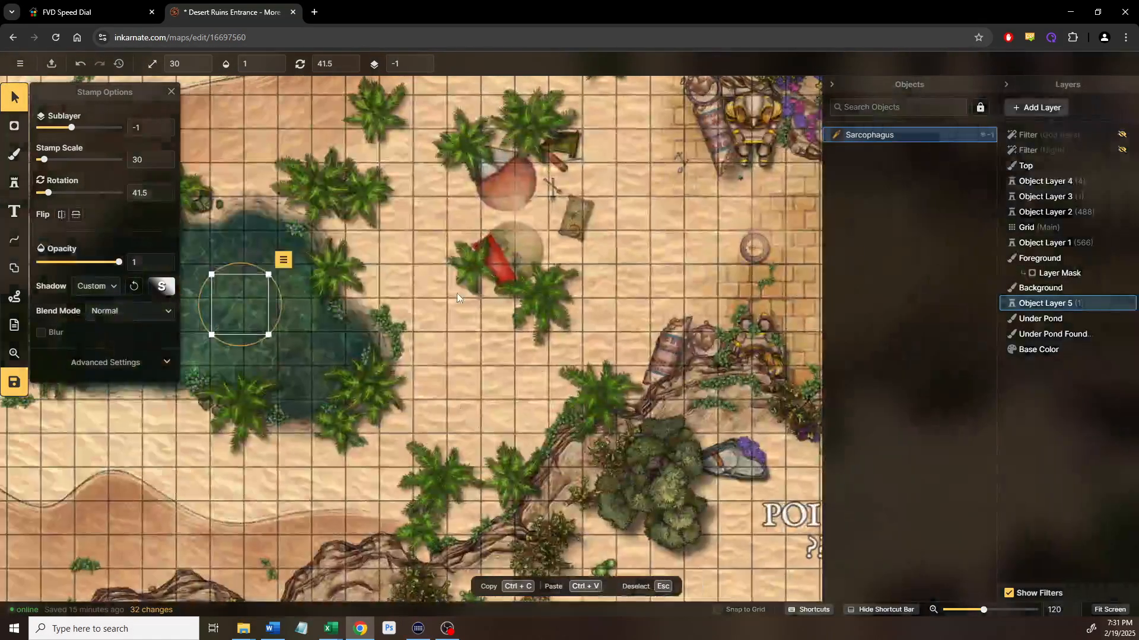
pyautogui.moveTo(375, 330); pyautogui.dragTo(540, 342)
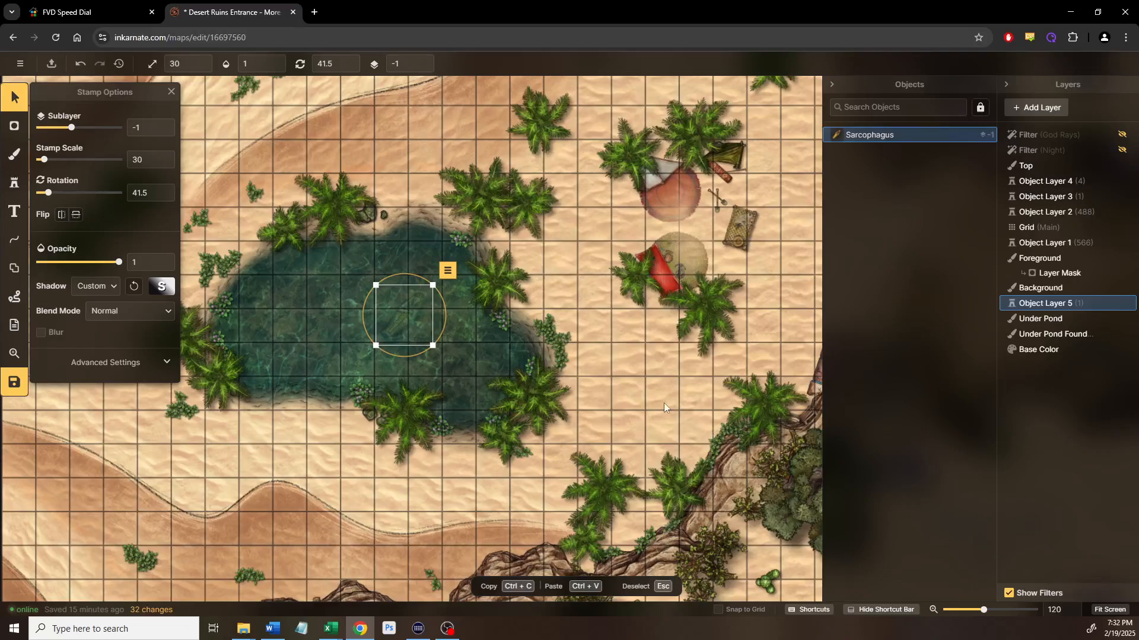
# Deselect the sarcophagus, review the pond and surrounding ruins, and save the map
pyautogui.click(650, 398)
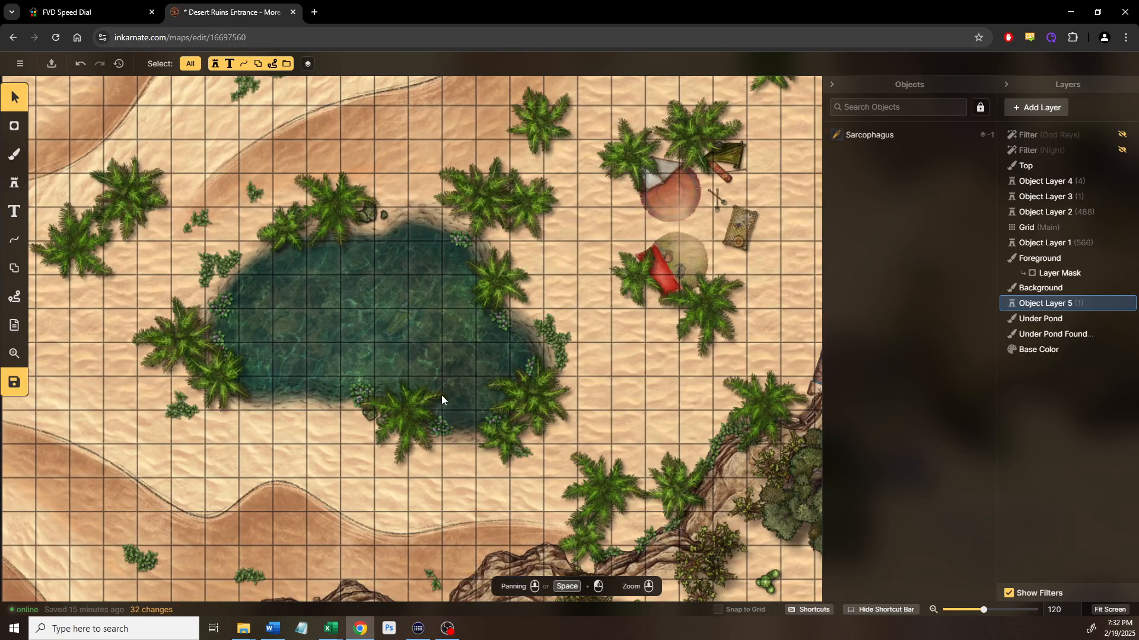
pyautogui.scroll(8, 392, 287)
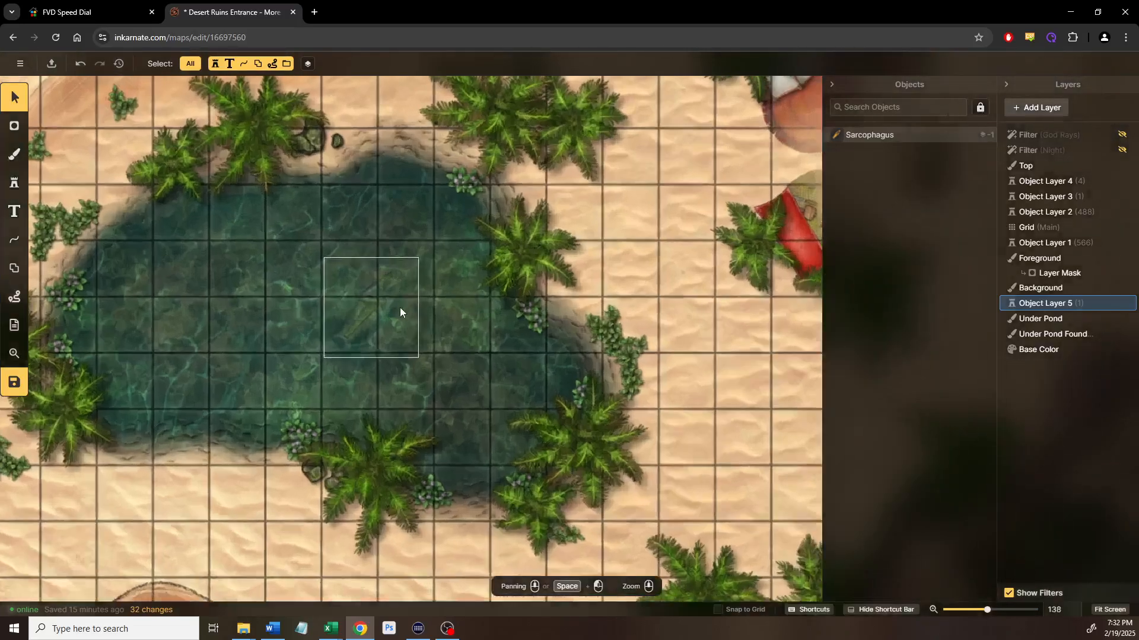
pyautogui.scroll(-7, 413, 330)
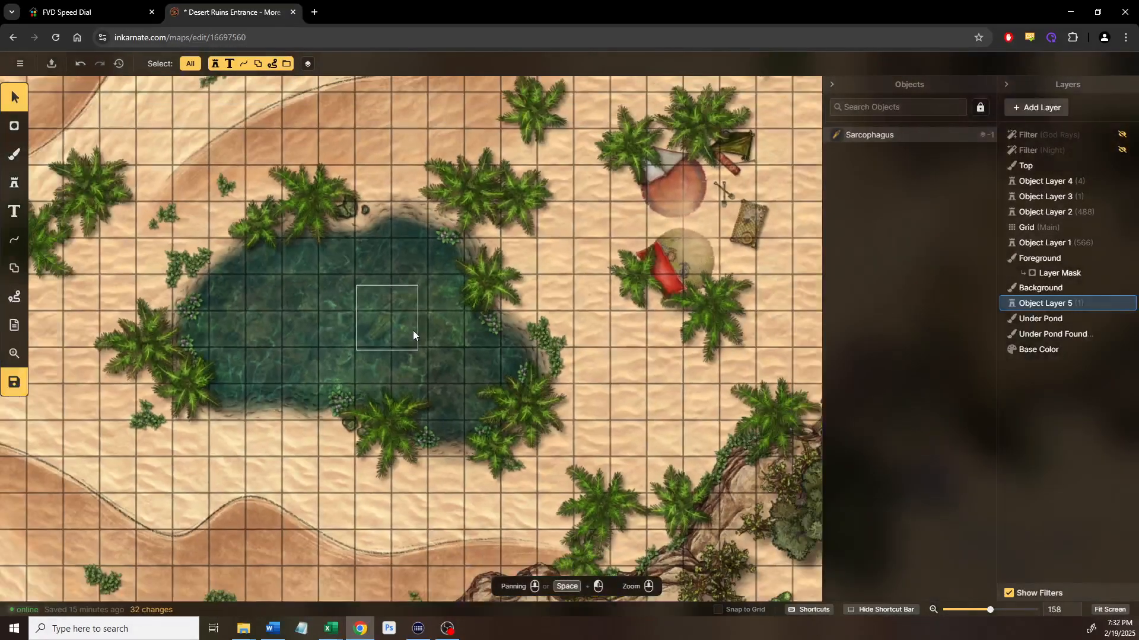
pyautogui.moveTo(410, 457); pyautogui.dragTo(339, 397)
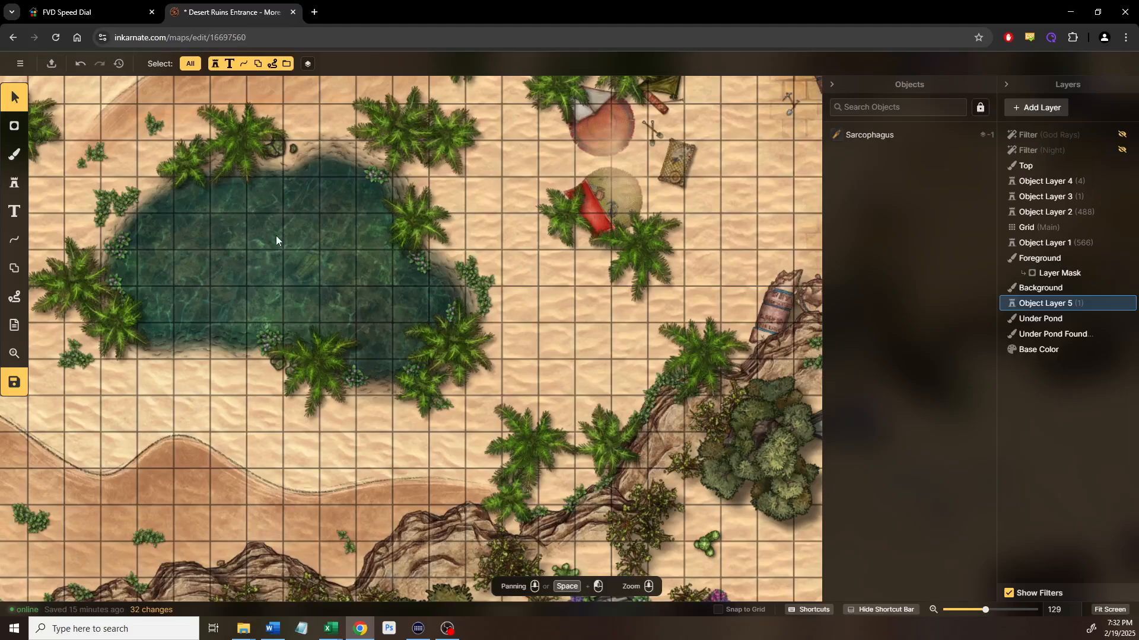
pyautogui.moveTo(532, 421); pyautogui.dragTo(351, 325)
pyautogui.moveTo(663, 418); pyautogui.dragTo(663, 491)
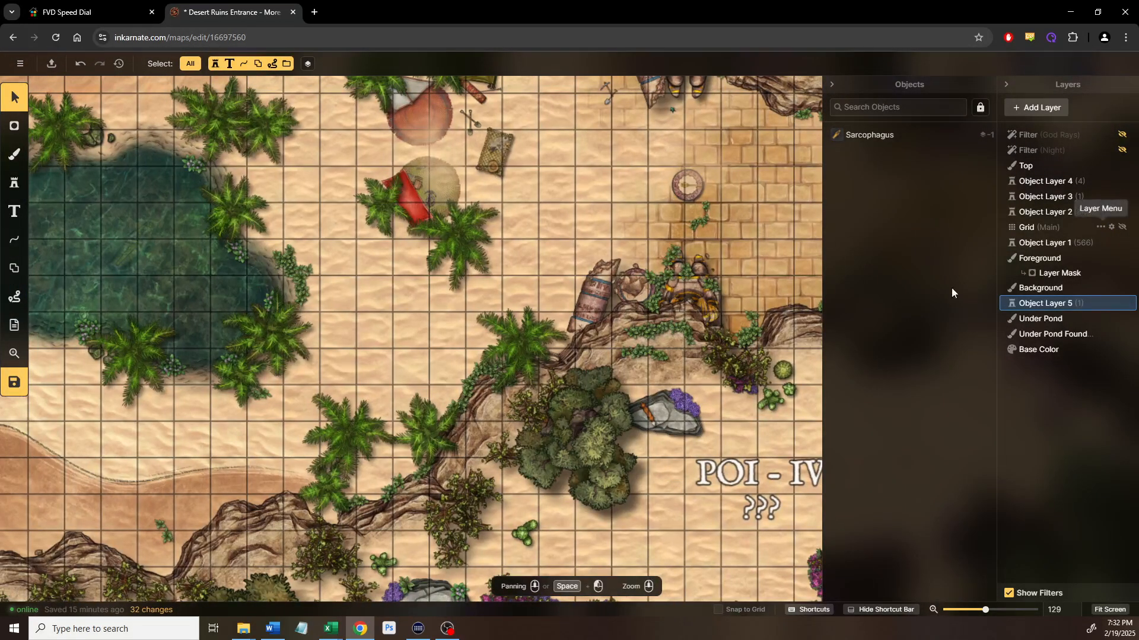
pyautogui.scroll(-2, 738, 438)
pyautogui.moveTo(629, 386); pyautogui.dragTo(502, 320)
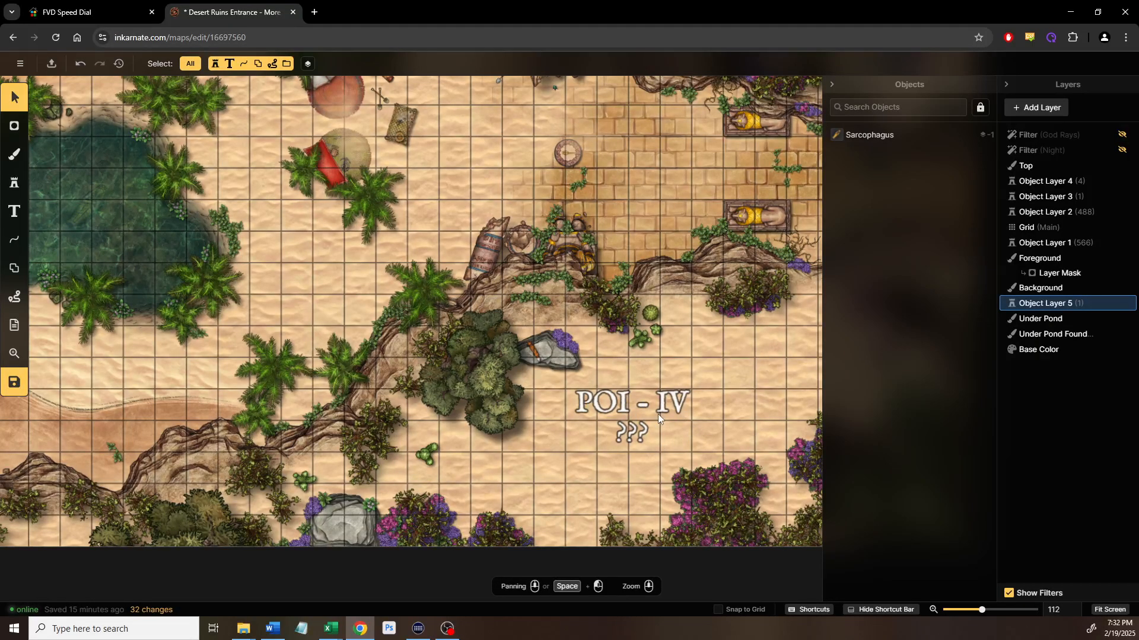
pyautogui.scroll(-1, 657, 413)
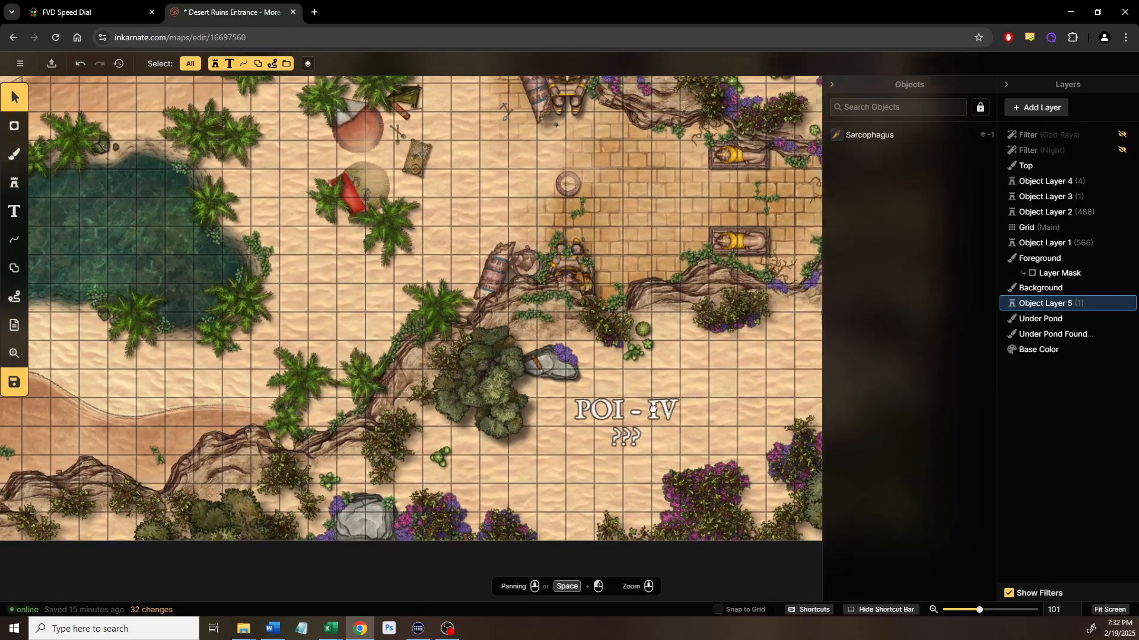
pyautogui.moveTo(658, 408); pyautogui.dragTo(582, 431)
pyautogui.moveTo(202, 285); pyautogui.dragTo(372, 341)
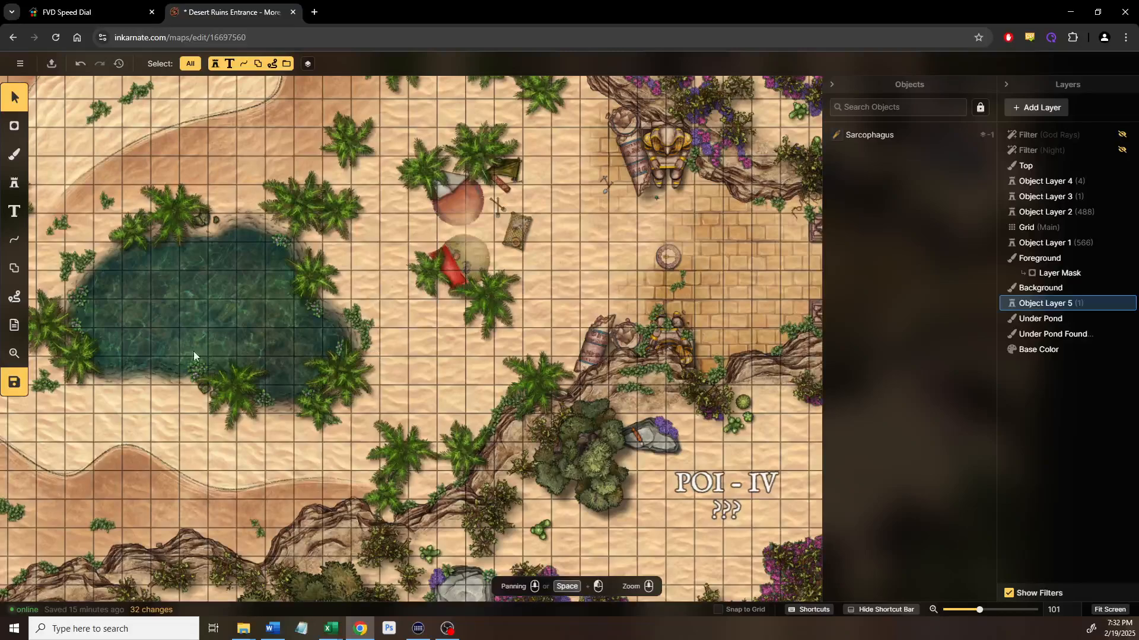
pyautogui.click(21, 385)
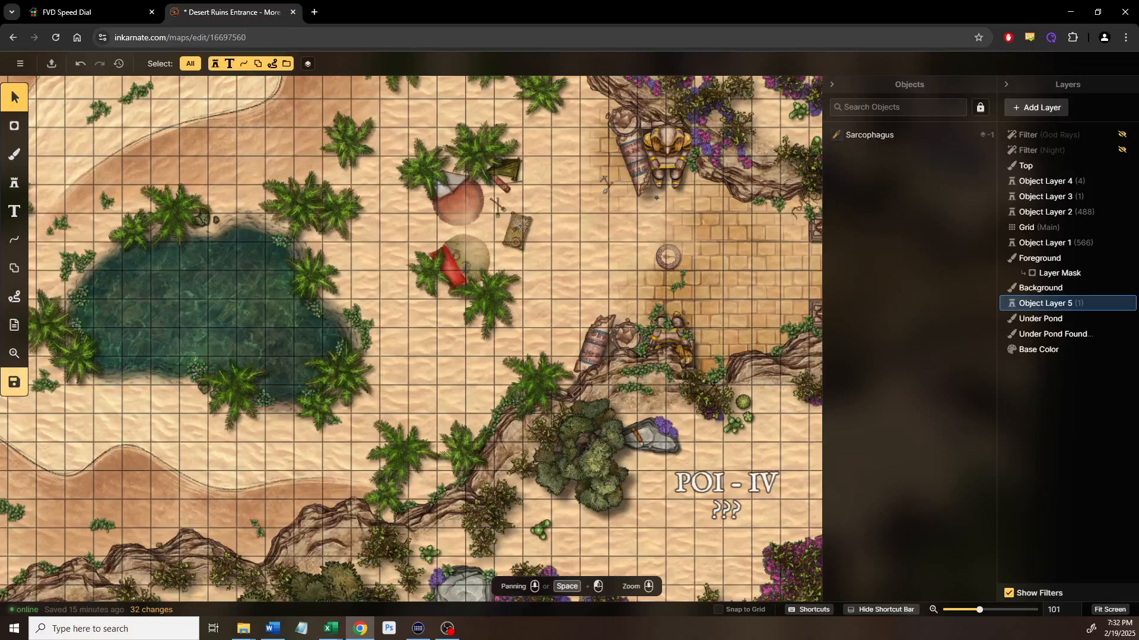